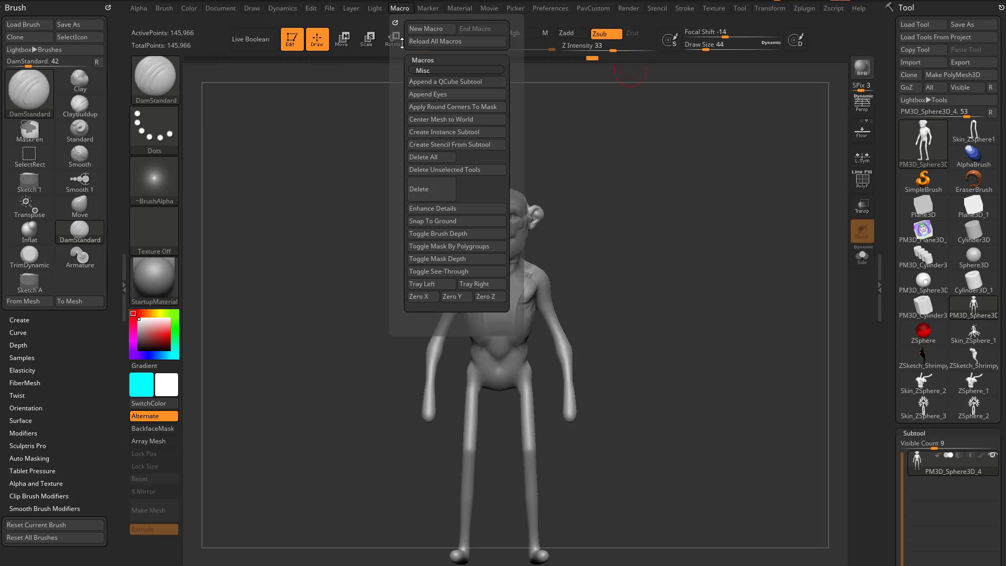
Delete all unselected tools from the Tool palette, keeping the character, and quick-save the project
click(438, 170)
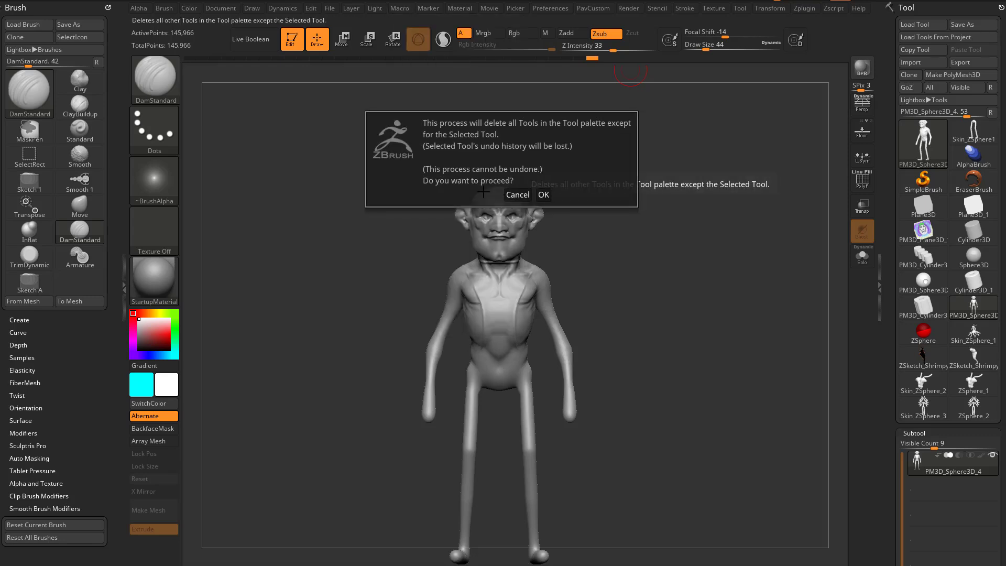
click(551, 197)
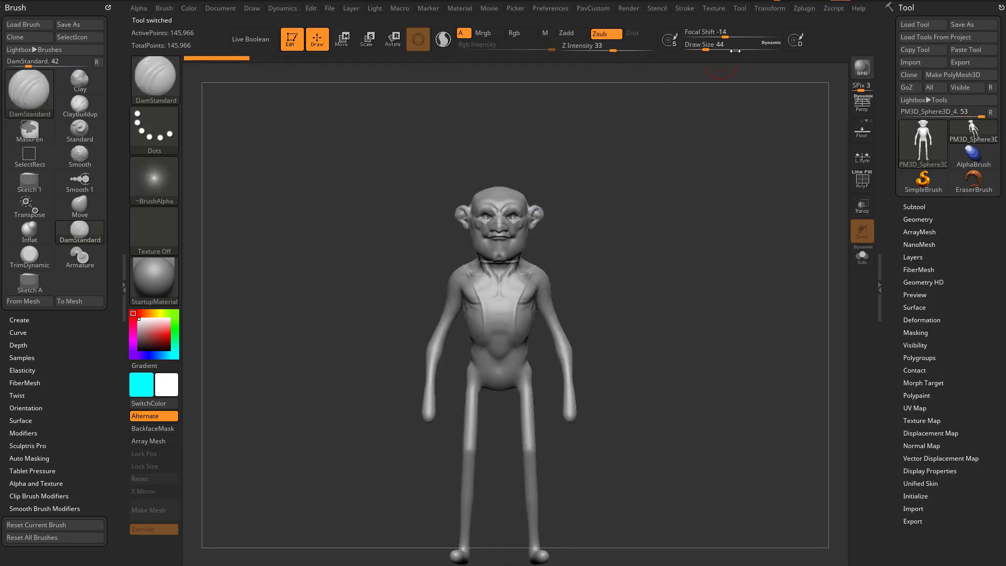
click(748, 1)
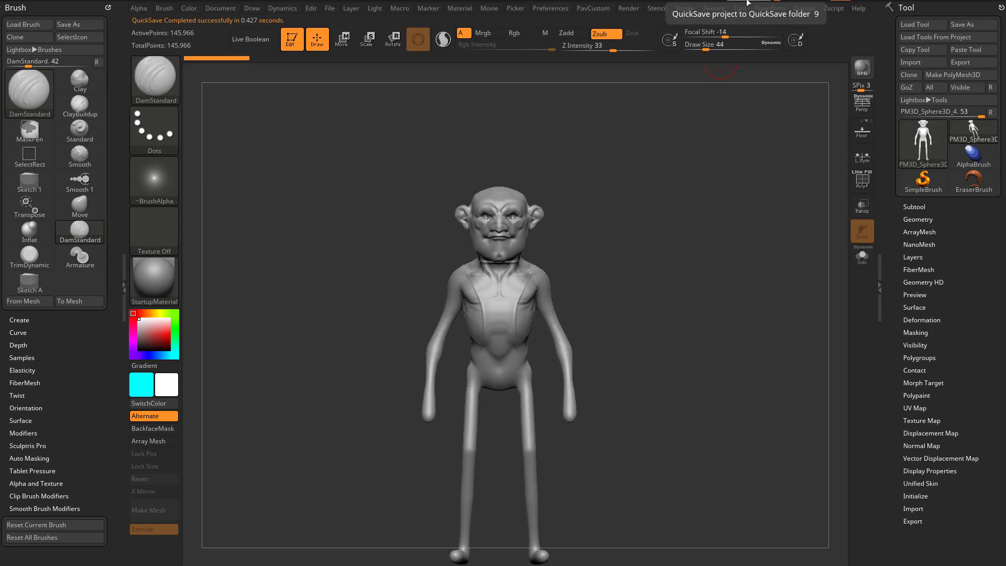
Activate the IMM Ind. Parts brush and browse its insert meshes
drag(733, 242, 739, 335)
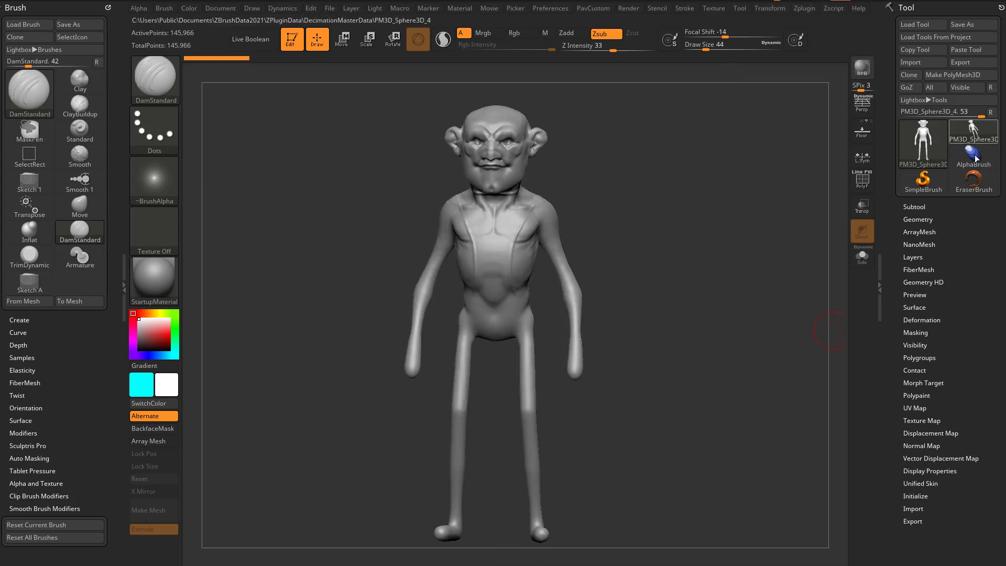
drag(813, 207, 792, 205)
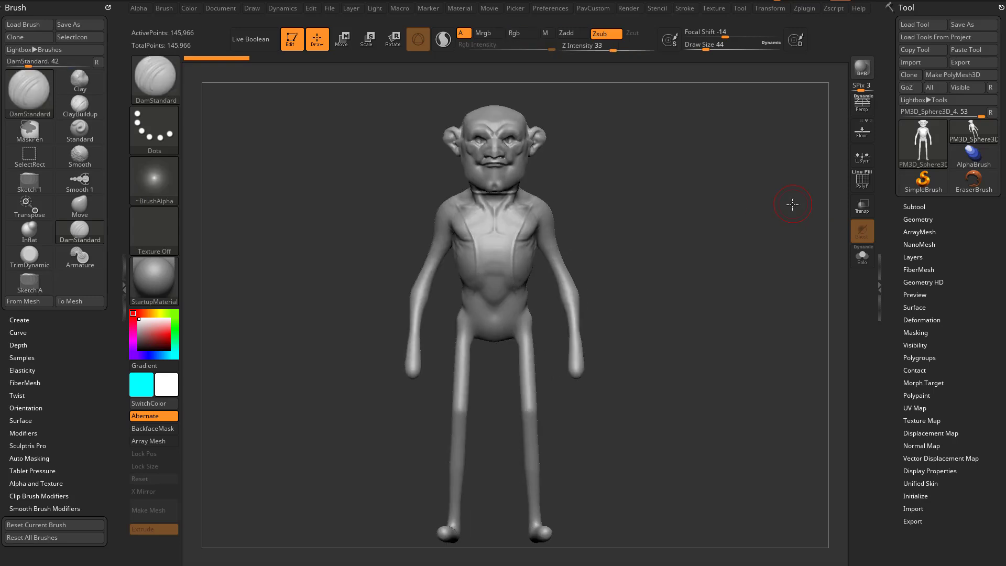
mouse_move(661, 275)
mouse_down()
mouse_move(708, 288)
mouse_move(653, 319)
mouse_up()
drag(654, 319, 663, 318)
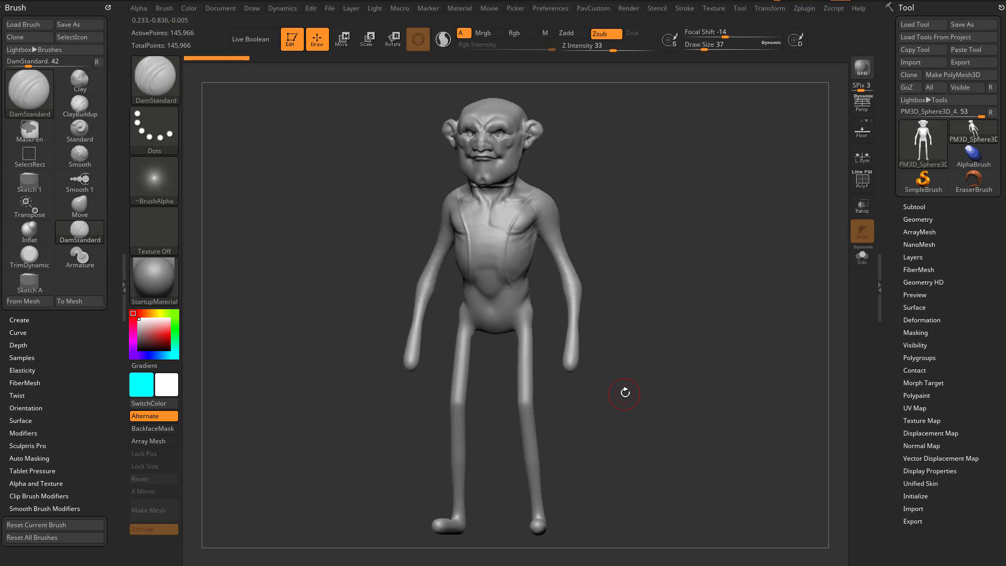
key(b)
key(i)
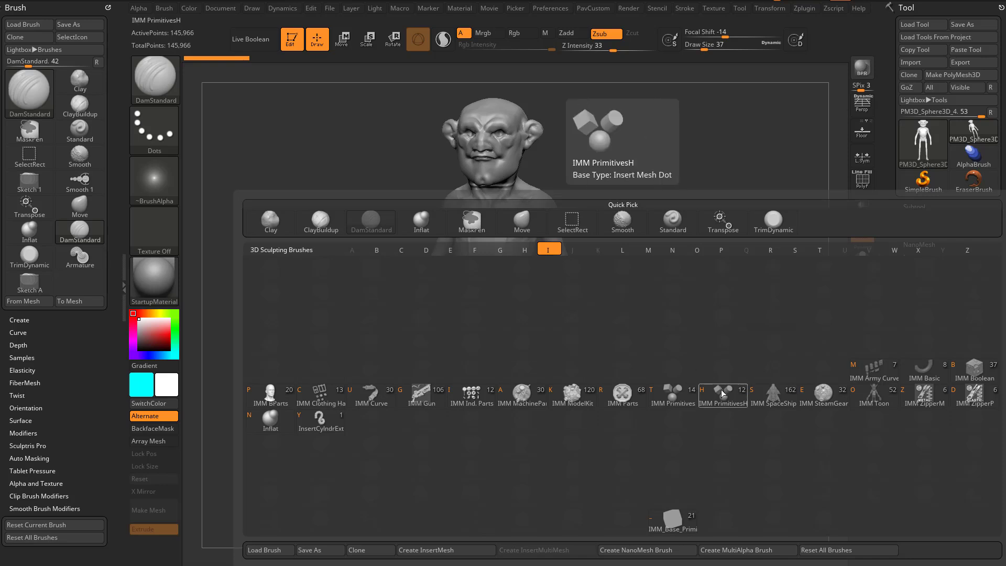
click(471, 394)
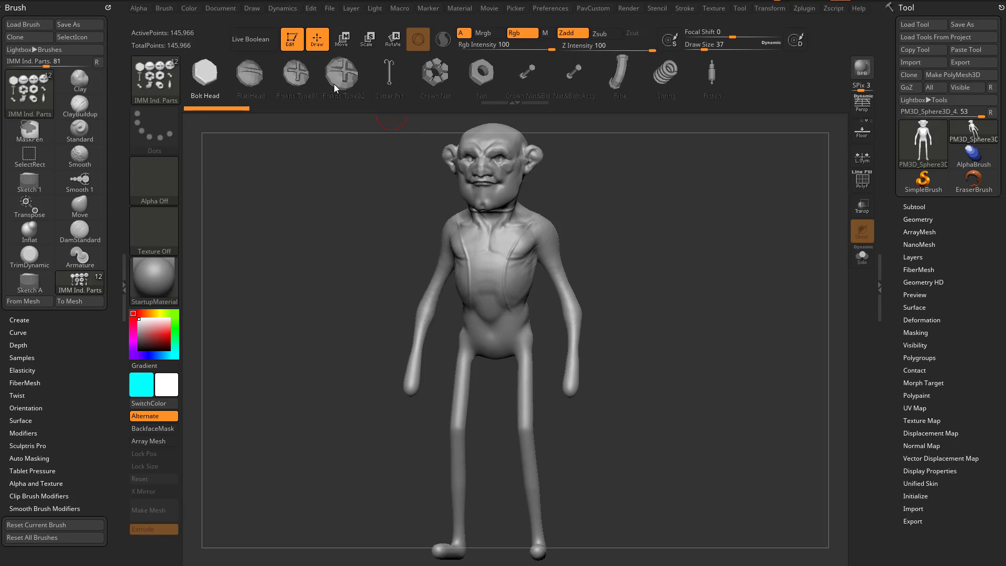
drag(358, 99, 451, 87)
drag(526, 84, 485, 84)
drag(331, 85, 283, 84)
mouse_move(484, 85)
mouse_down()
mouse_move(342, 85)
mouse_move(492, 86)
mouse_up()
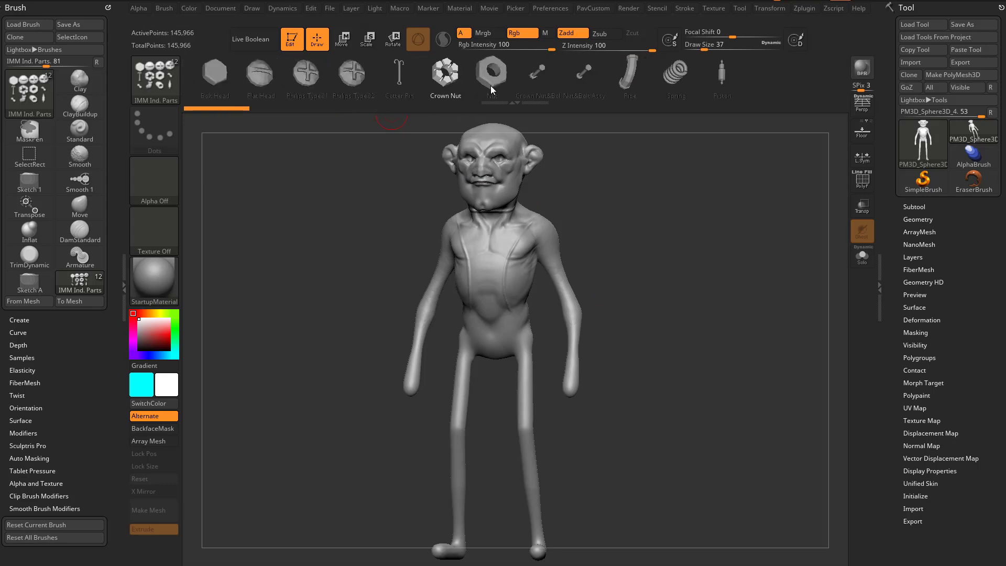
Turn off Auto Show/Hide for the IMM Viewer in the interface preferences
click(548, 8)
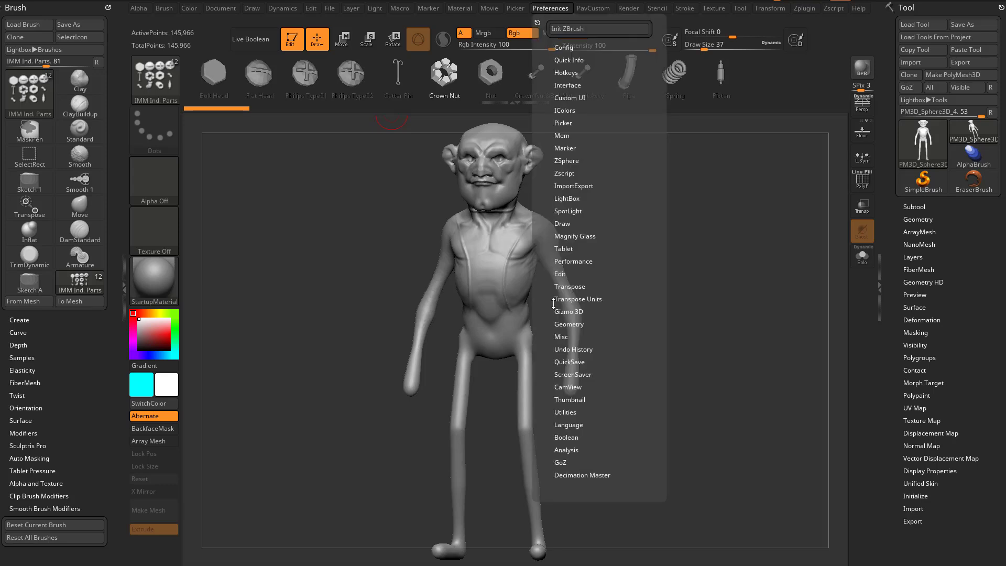
click(568, 84)
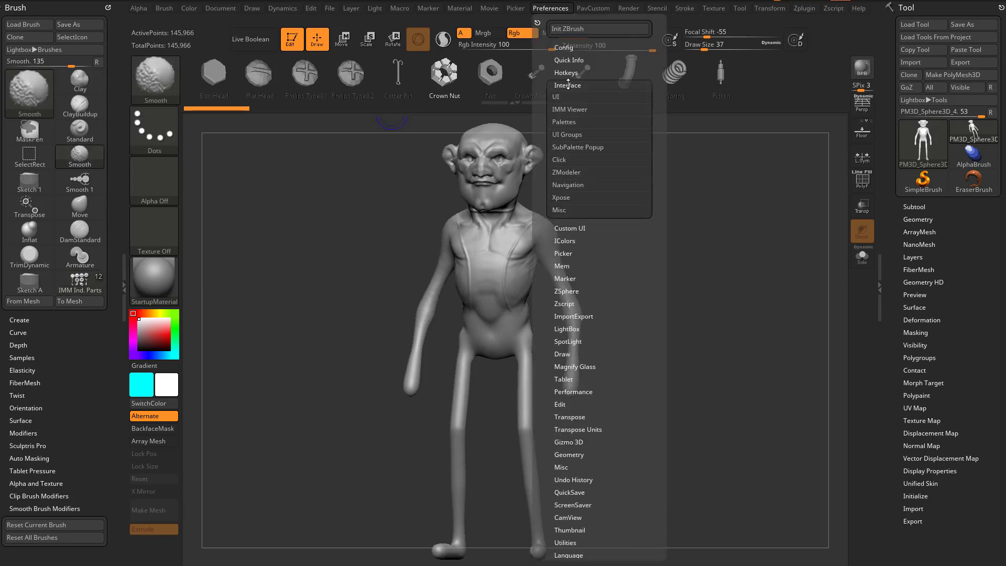
click(568, 109)
click(574, 134)
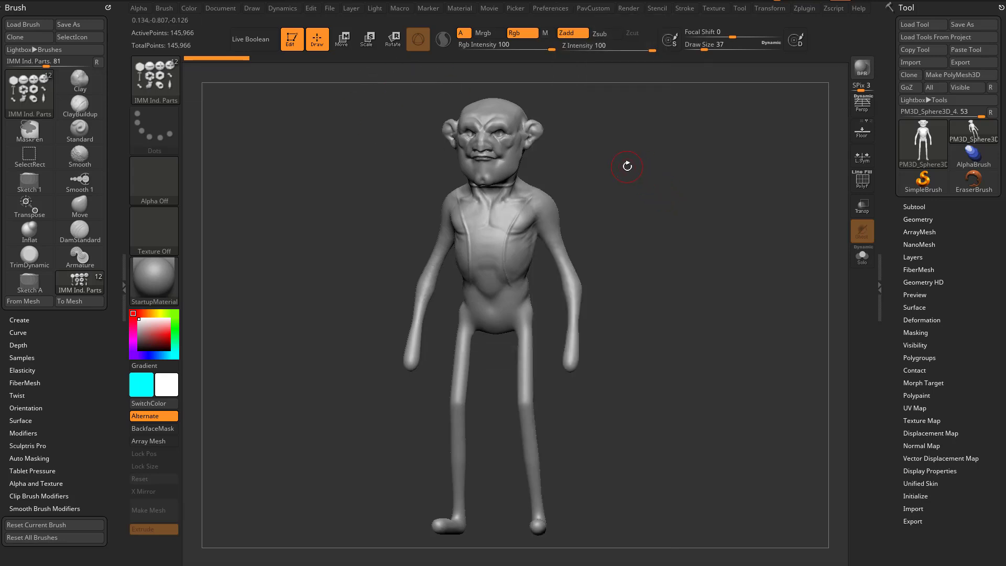
Choose the Philips Type01 insert and place mirrored rows of screw heads down both sides of the character's chest
key(m)
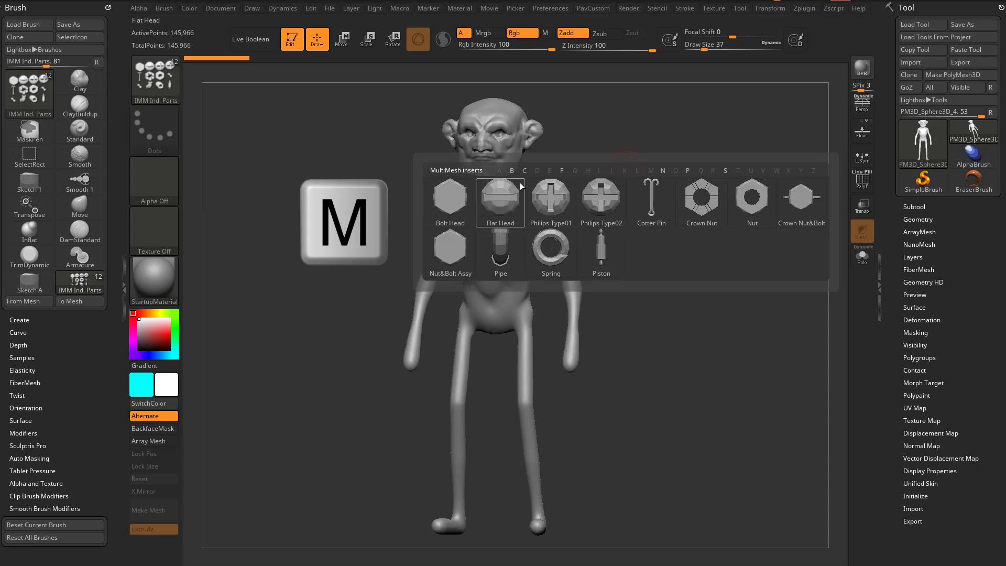
mouse_move(543, 226)
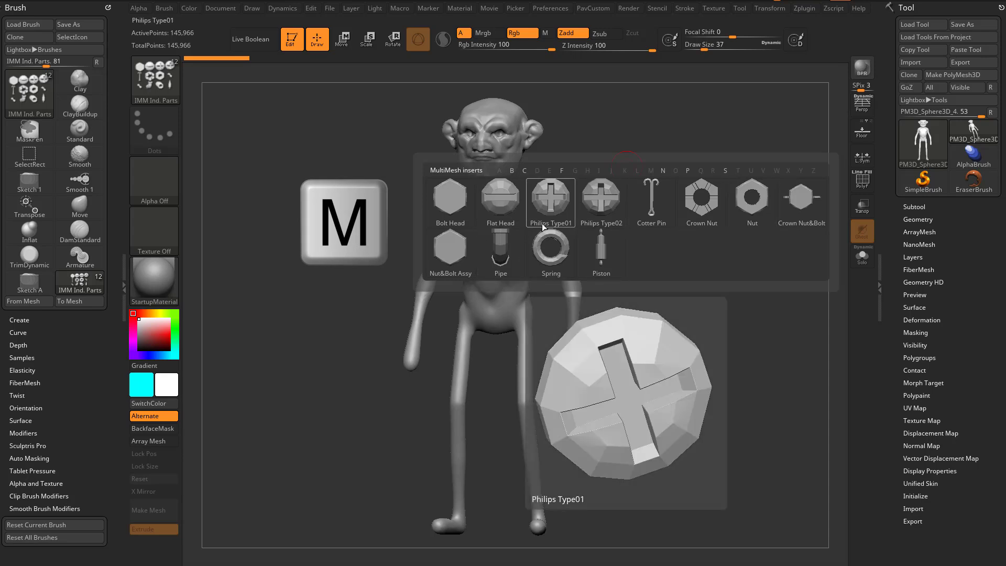
click(550, 204)
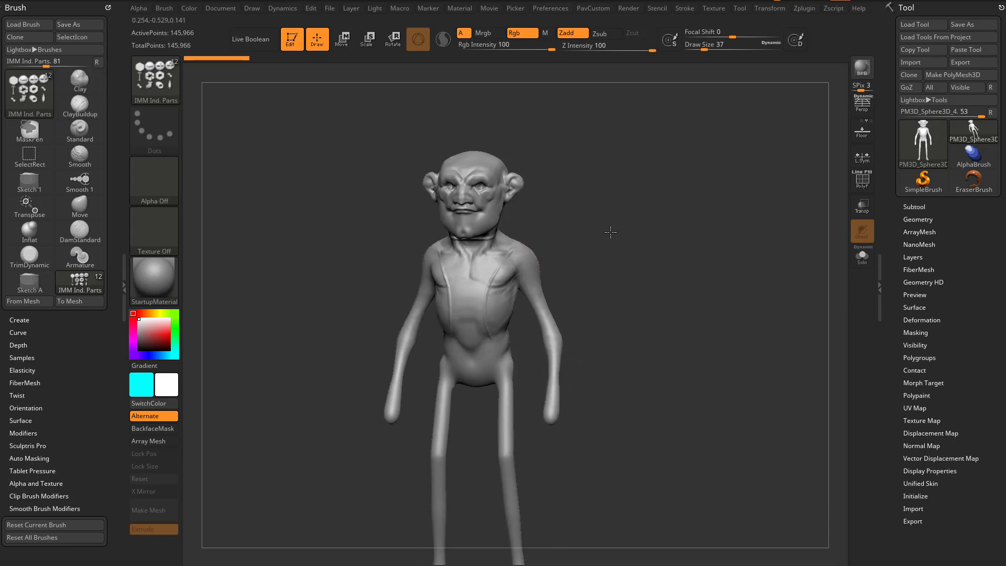
alt+drag(614, 220, 590, 241)
drag(508, 179, 507, 244)
drag(492, 263, 505, 271)
drag(494, 283, 506, 291)
mouse_move(712, 229)
mouse_down()
mouse_move(620, 236)
mouse_move(753, 229)
mouse_move(705, 224)
mouse_up()
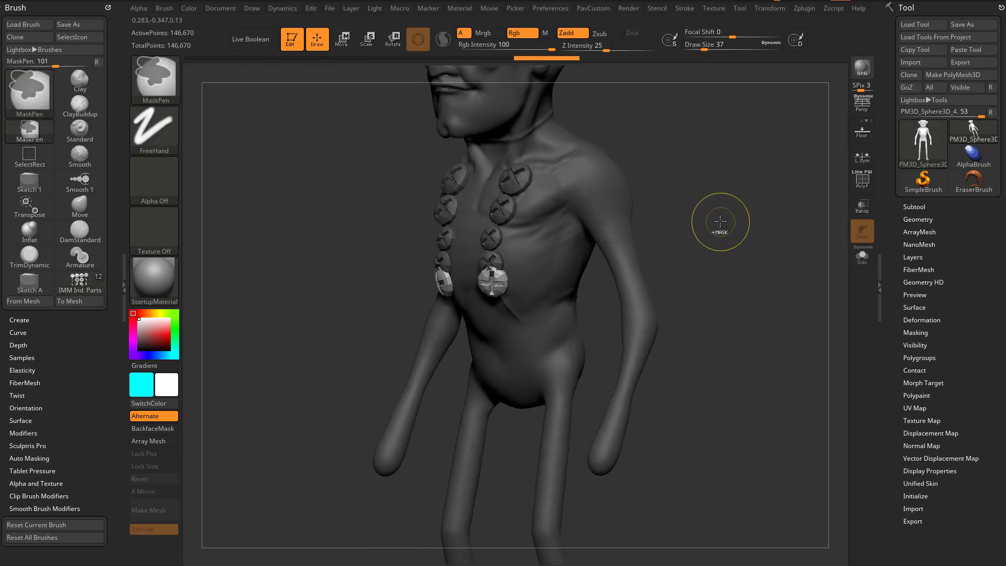
Undo all the Philips screw heads inserted on the chest
key(ctrl+z)
key(ctrl+z)
key(ctrl+z)
key(ctrl+z)
key(ctrl+z)
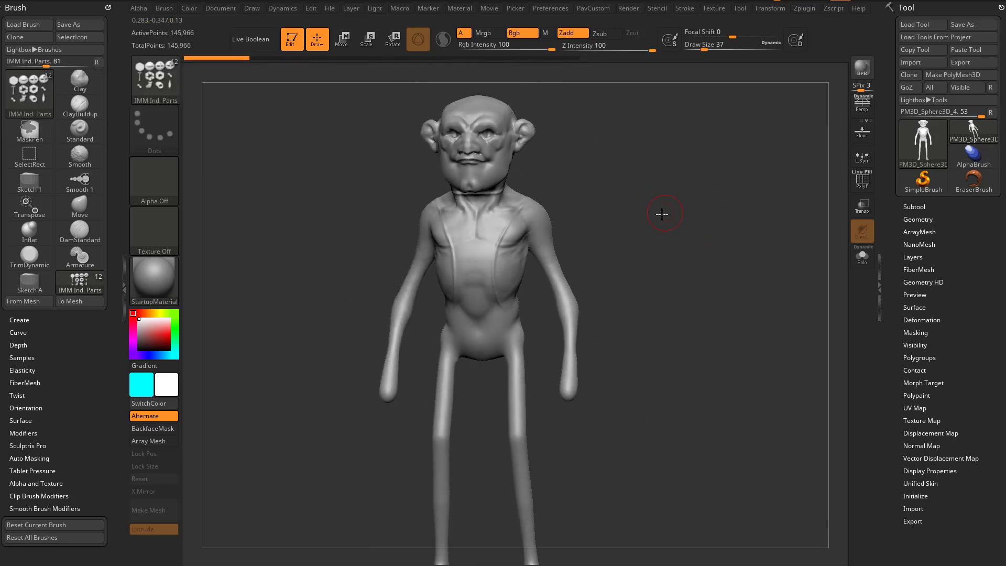
Turn Auto Show/Hide for the IMM Viewer back on and switch to the Standard brush
drag(683, 208, 684, 210)
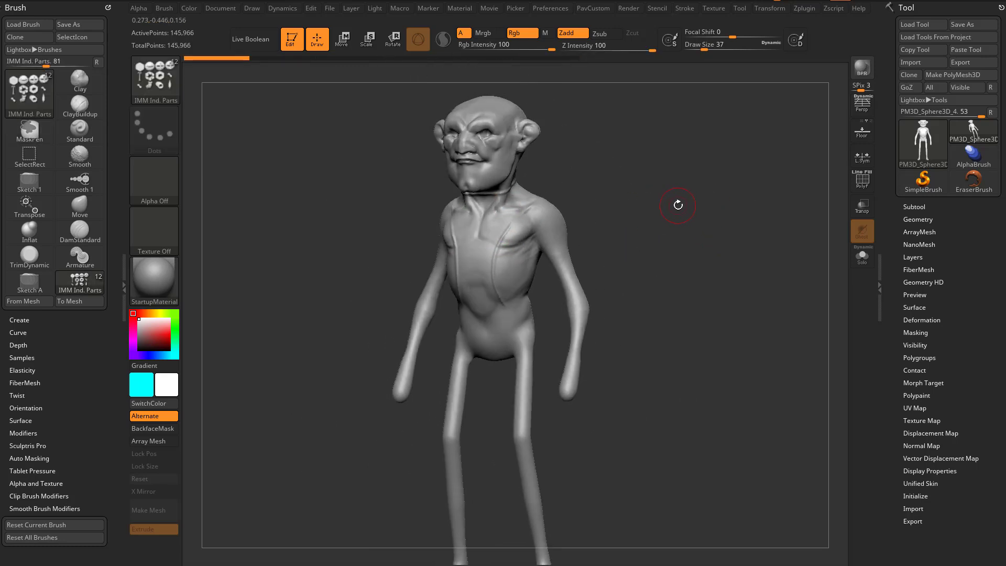
click(550, 9)
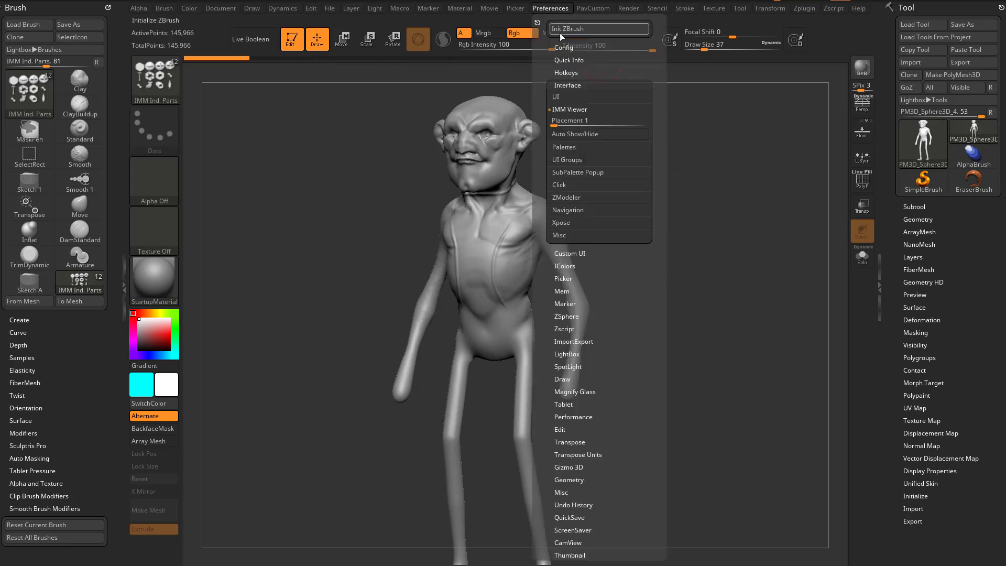
click(573, 133)
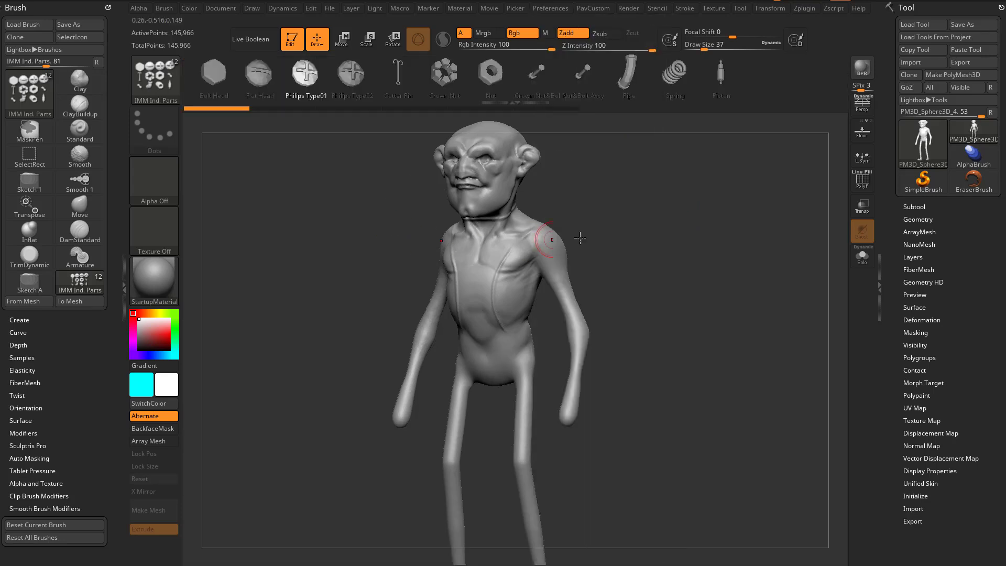
key(b)
key(s)
key(t)
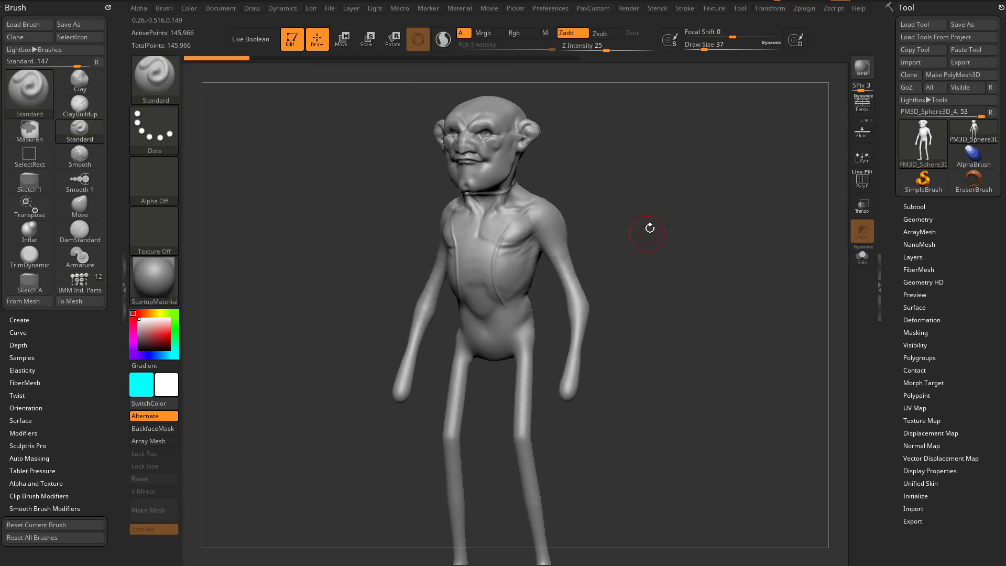
Insert a mirrored pair of Nut meshes on the upper chest with the IMM Ind. Parts brush
key(b)
key(i)
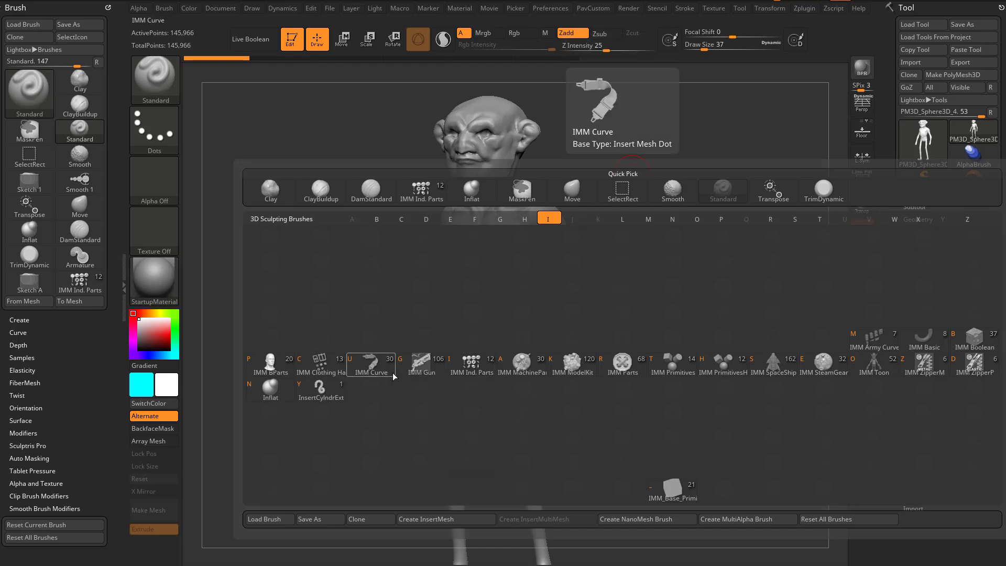
click(472, 364)
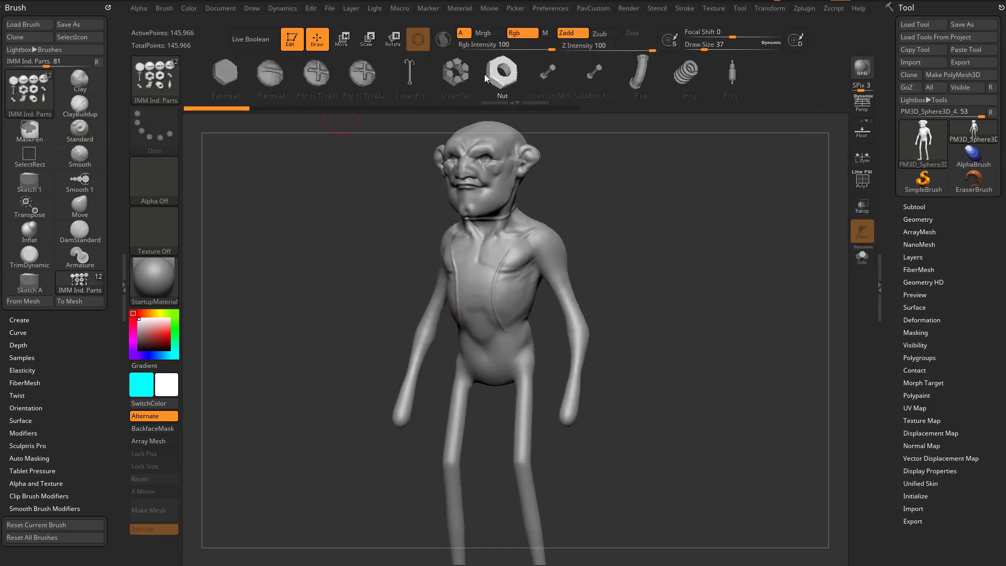
click(504, 74)
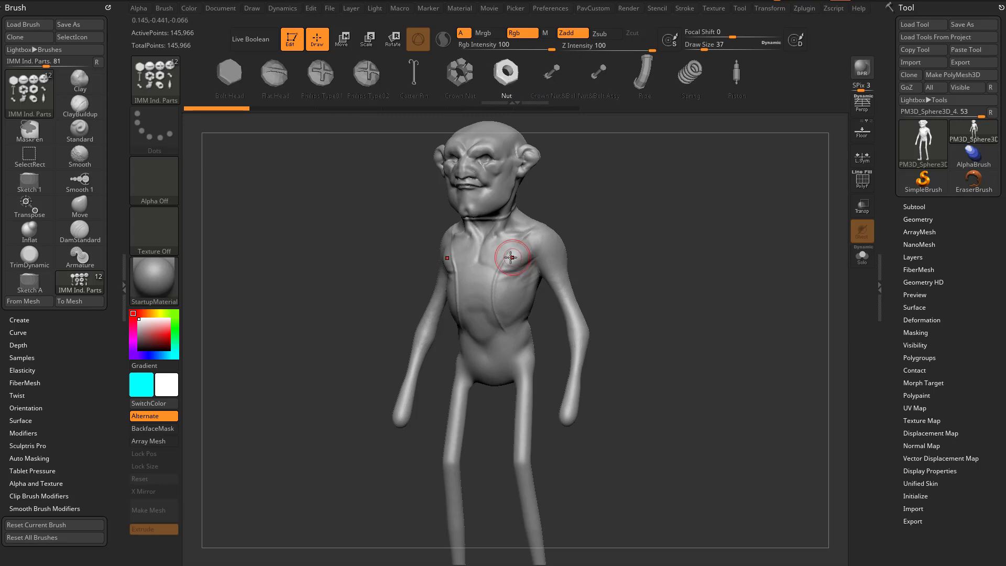
drag(506, 257, 521, 259)
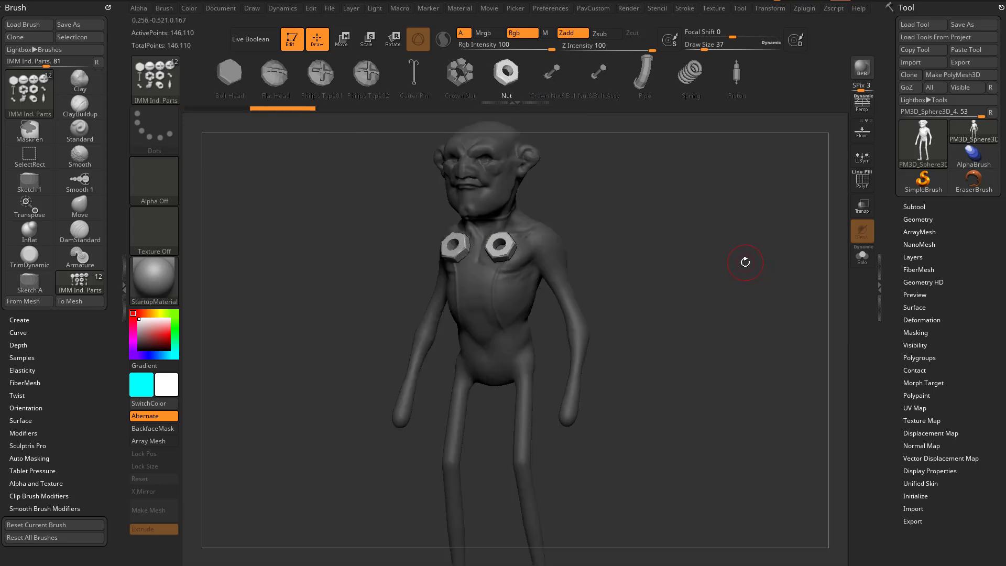
Adjust the placement of the inserted nuts with the move gizmo and open the brush's Auto Masking settings
key(w)
alt+drag(669, 258, 649, 281)
mouse_move(470, 273)
mouse_down()
mouse_move(463, 263)
mouse_move(467, 270)
mouse_up()
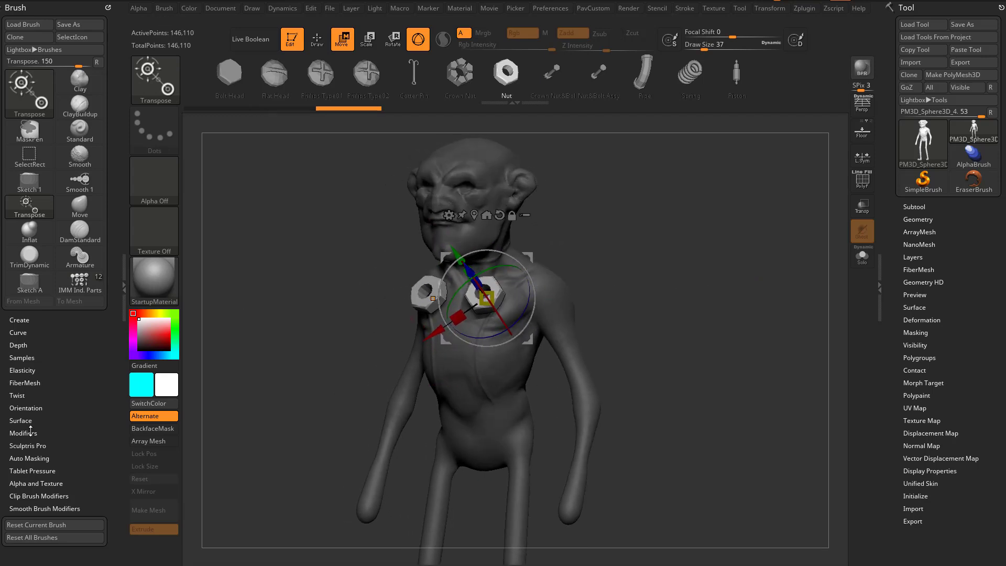
click(31, 458)
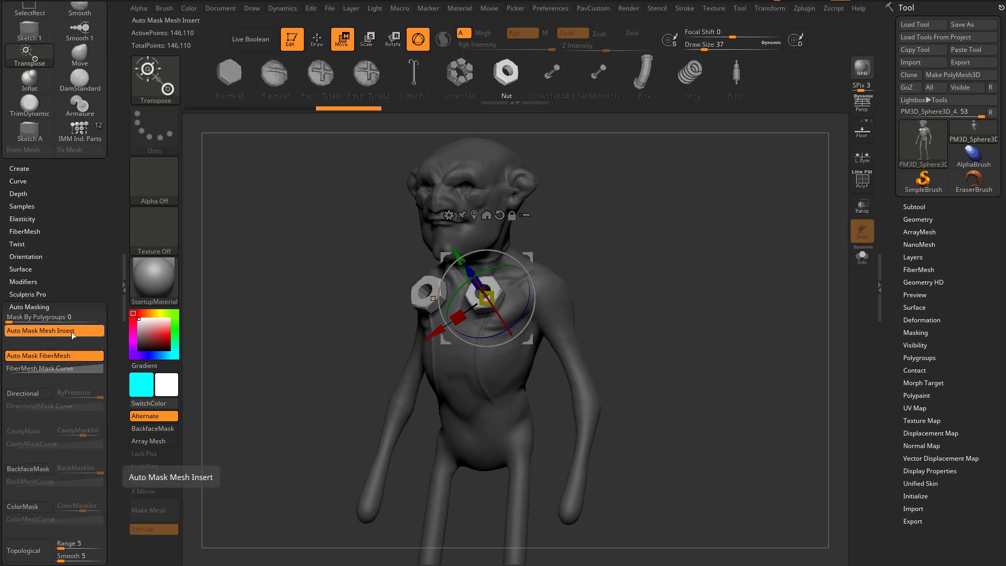
mouse_move(574, 271)
mouse_down()
mouse_move(527, 267)
mouse_move(558, 268)
mouse_up()
mouse_move(434, 266)
mouse_down()
mouse_move(452, 277)
mouse_move(440, 270)
mouse_up()
Open the Subtool settings and examine the options for splitting masked and unmasked points
click(902, 207)
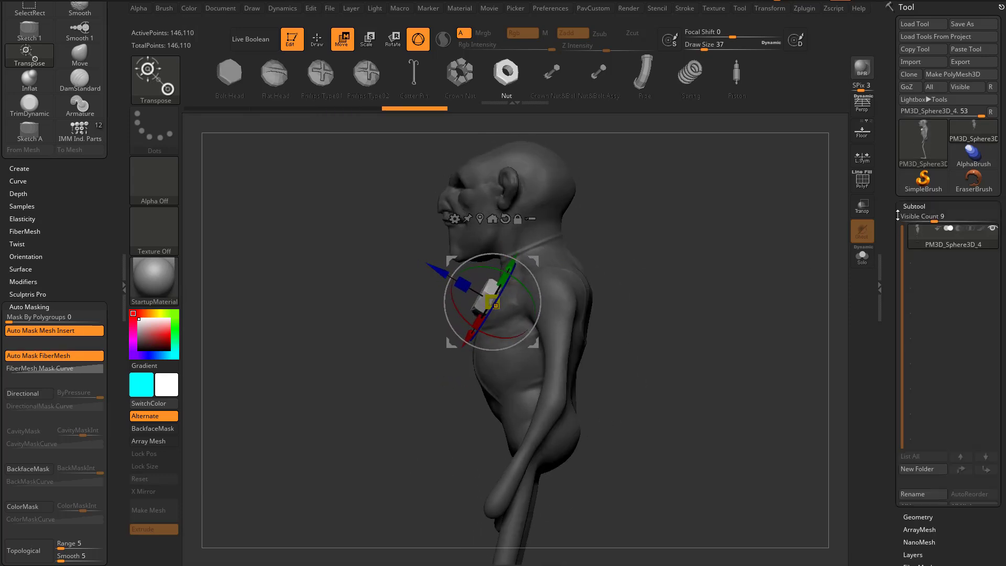
scroll(922, 262, down, 5)
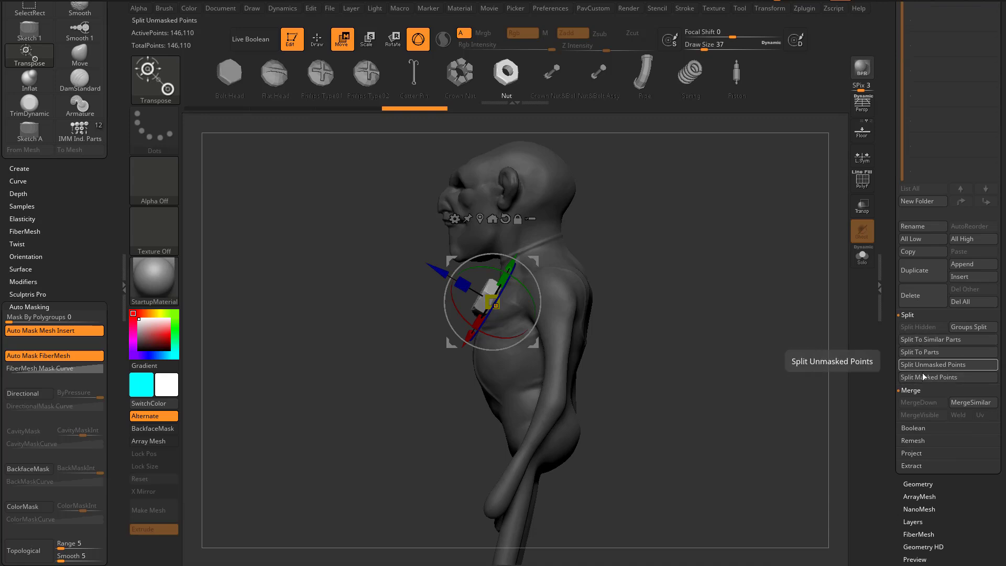
drag(752, 338, 826, 342)
alt+drag(667, 270, 696, 308)
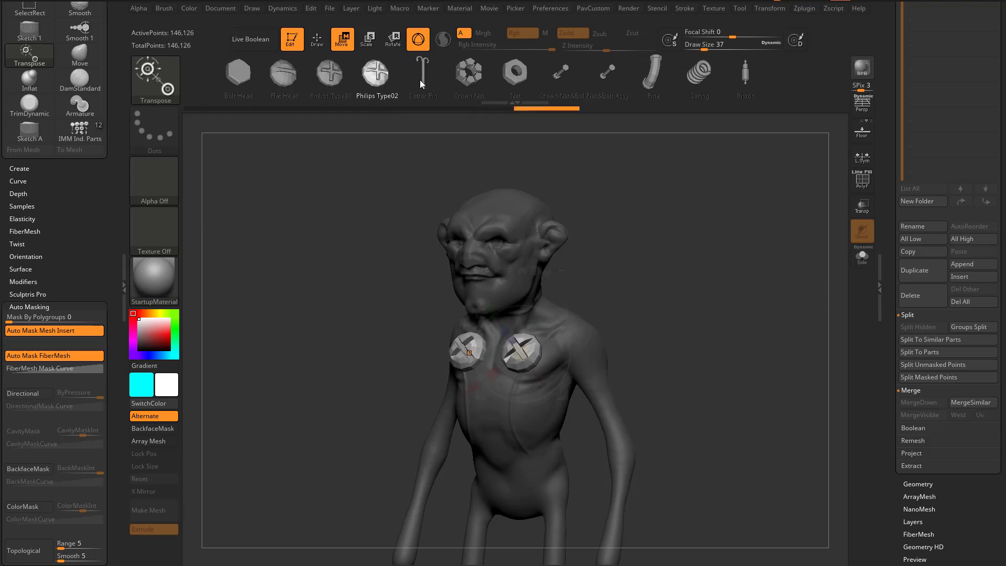
Swap the inserted chest meshes for Philips Type02 screw heads and return to Draw mode
mouse_move(430, 69)
mouse_down()
mouse_move(314, 70)
mouse_move(412, 72)
mouse_up()
click(458, 75)
click(550, 75)
click(459, 76)
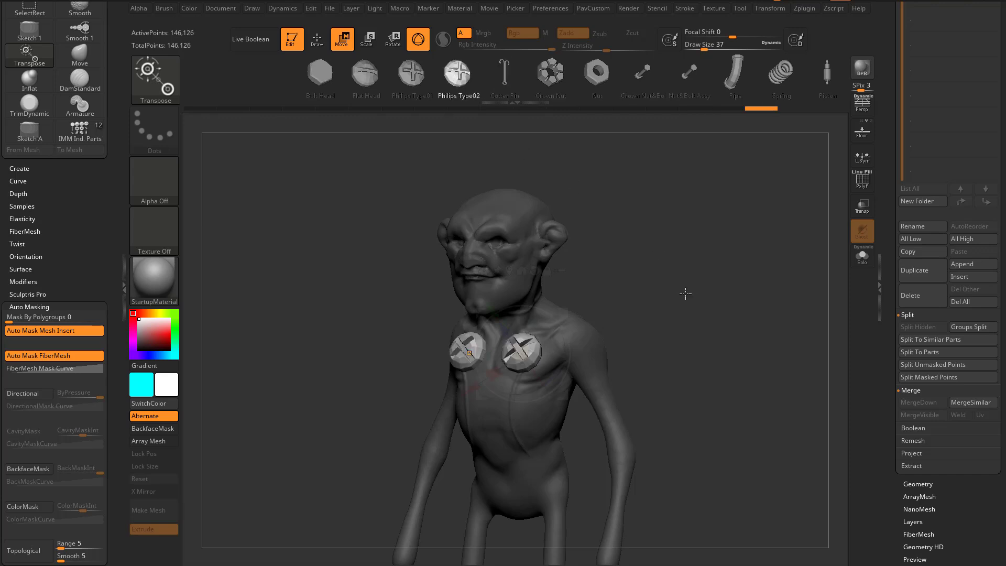
drag(624, 220, 653, 232)
key(q)
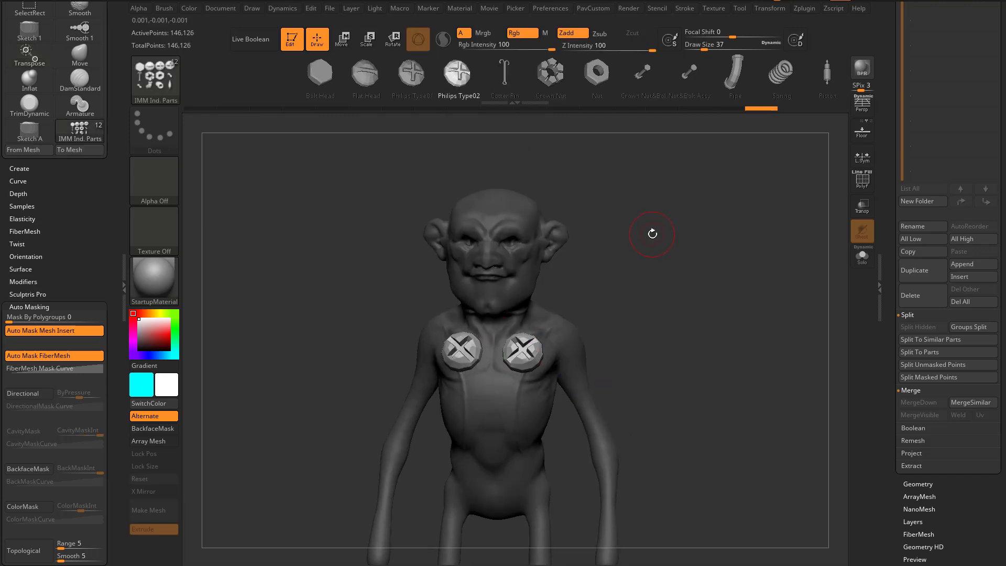
Split the unmasked screw heads off the body into their own subtool and select that subtool
click(932, 366)
key(space)
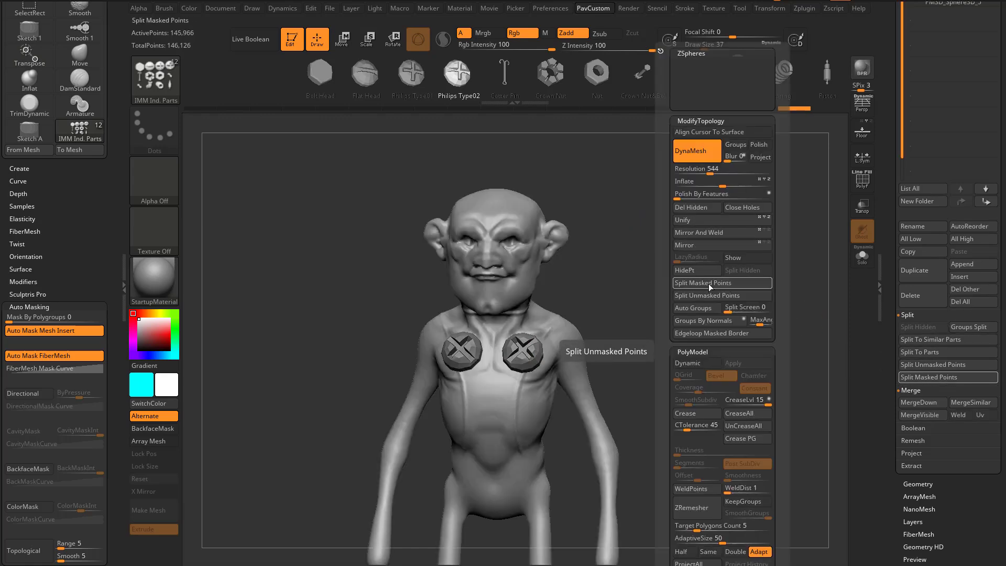
drag(892, 233, 896, 330)
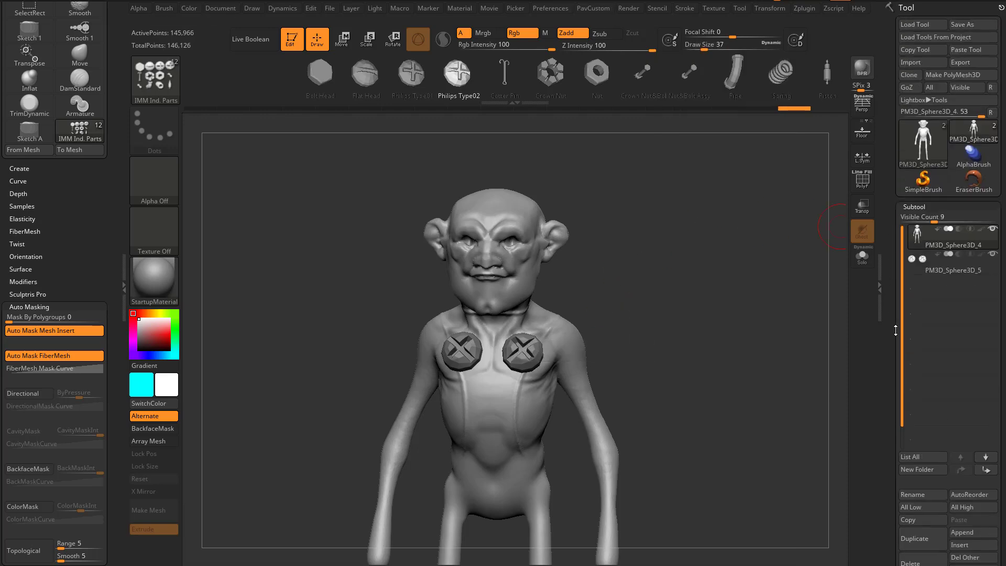
click(944, 270)
mouse_move(777, 303)
mouse_down()
mouse_move(689, 312)
mouse_move(806, 303)
mouse_move(749, 308)
mouse_move(749, 367)
mouse_move(744, 319)
mouse_up()
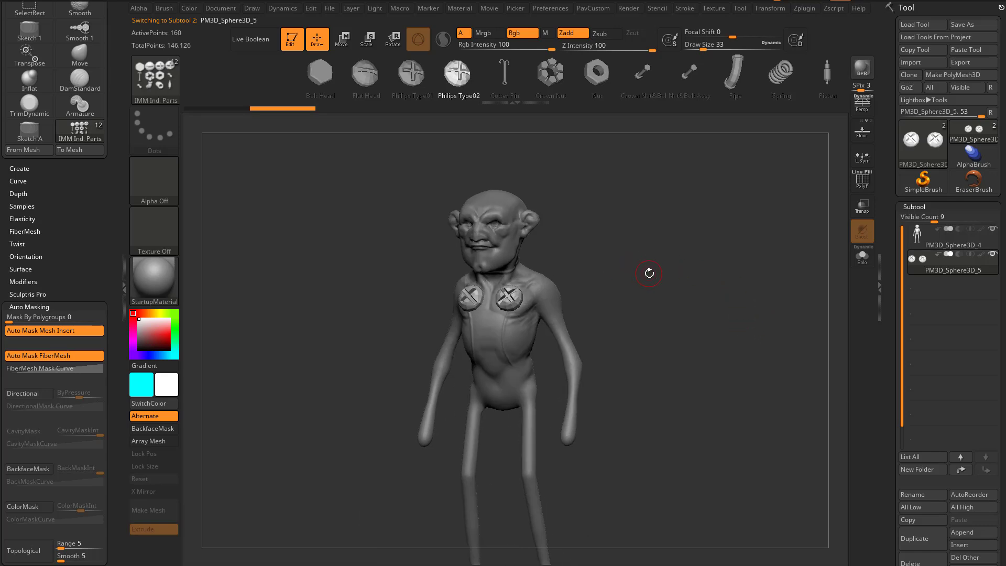
Switch to the IMM BParts insert brush and choose its Hand mesh
key(b)
key(i)
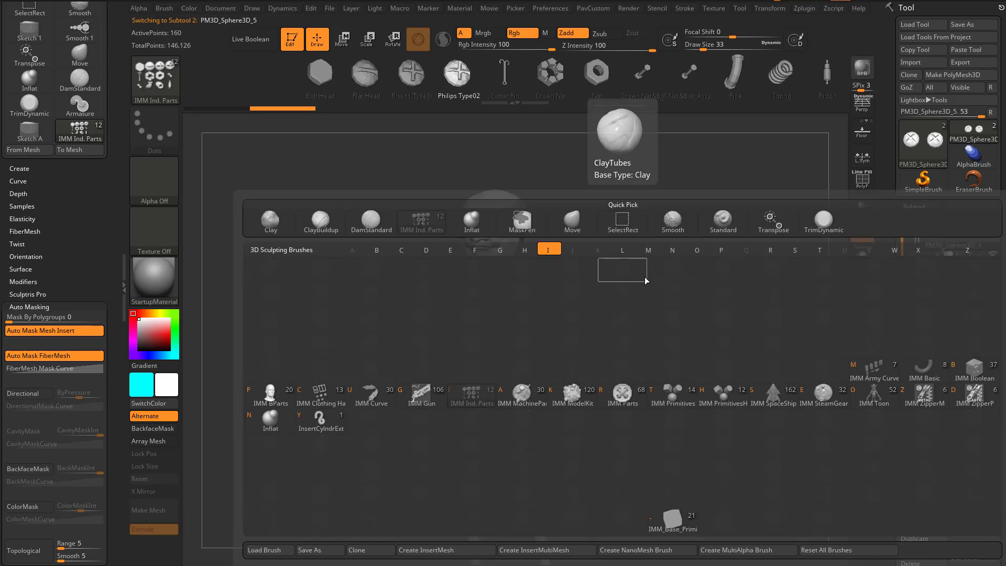
click(270, 396)
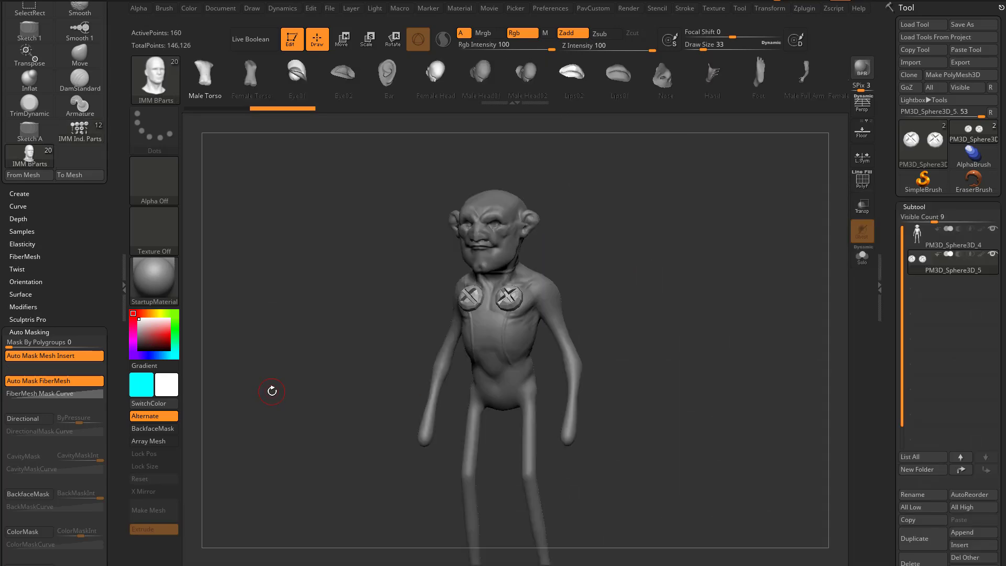
key(m)
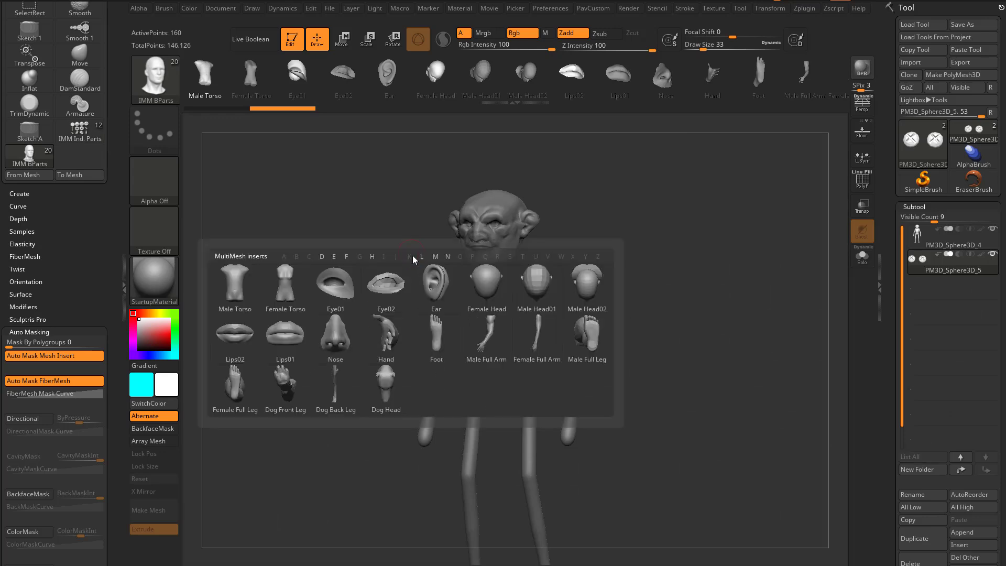
click(390, 334)
Try inserting the hand mesh at the ends of the character's arms, undoing each placement
alt+drag(655, 356, 684, 319)
drag(393, 373, 449, 427)
key(ctrl+z)
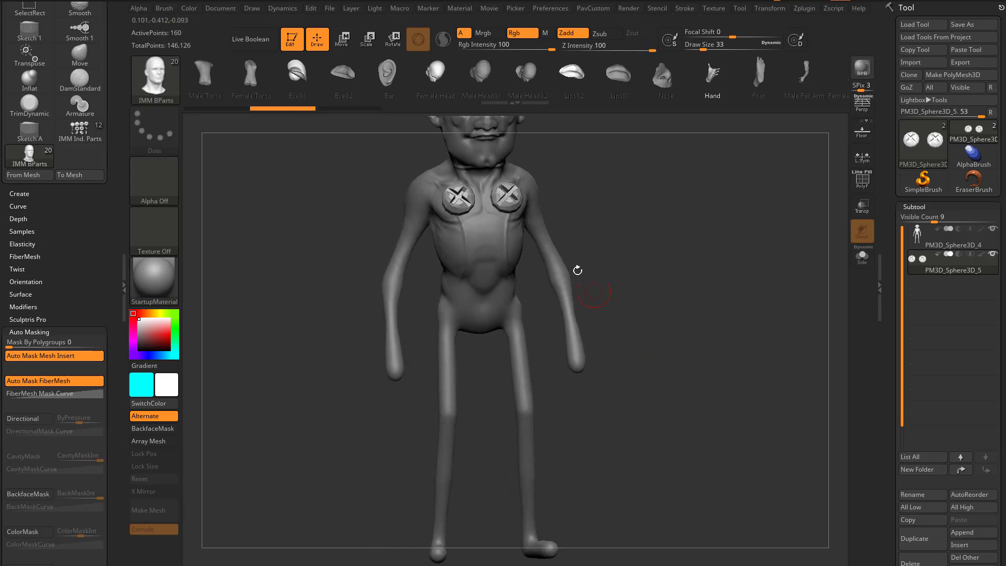
drag(583, 372, 611, 398)
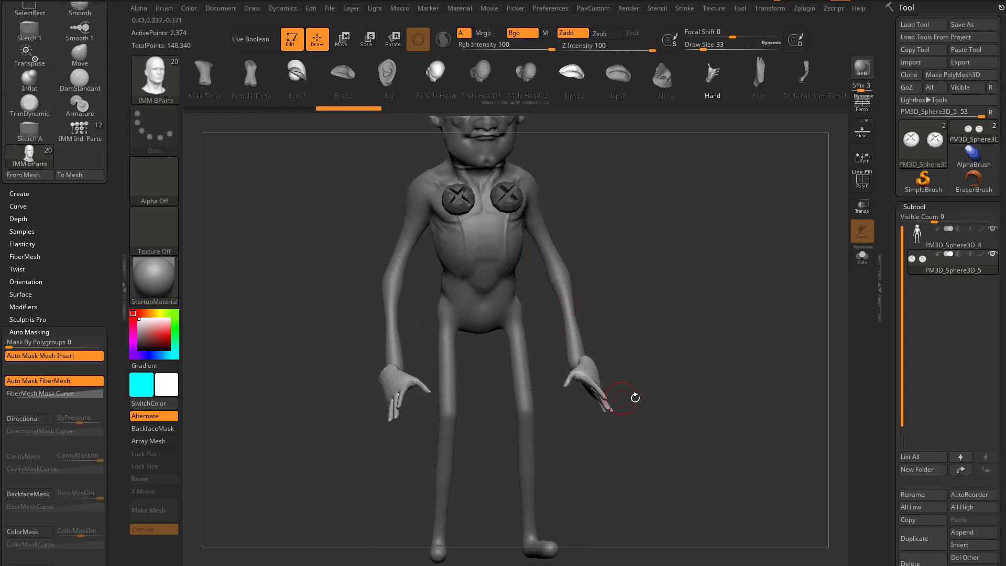
key(ctrl+z)
alt+drag(681, 361, 607, 380)
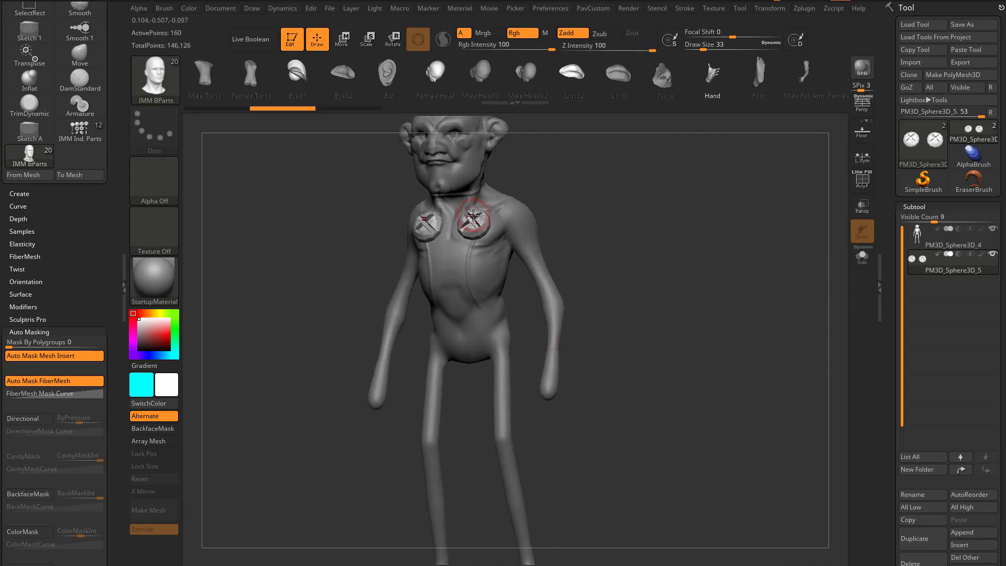
Isolate the screw-head subtool to examine which meshes it contains, and bring the whole character back into view
drag(564, 250, 765, 264)
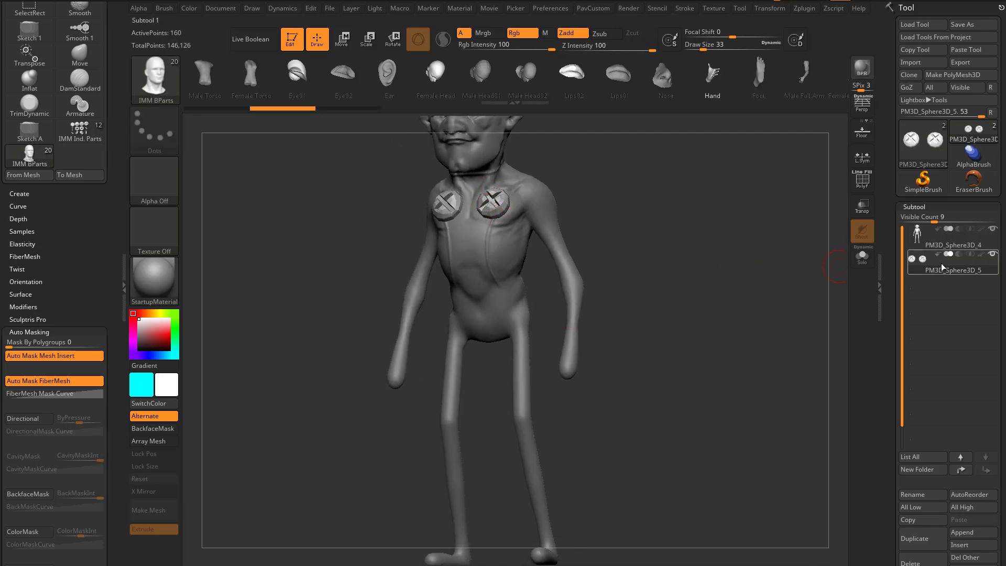
drag(659, 211, 664, 223)
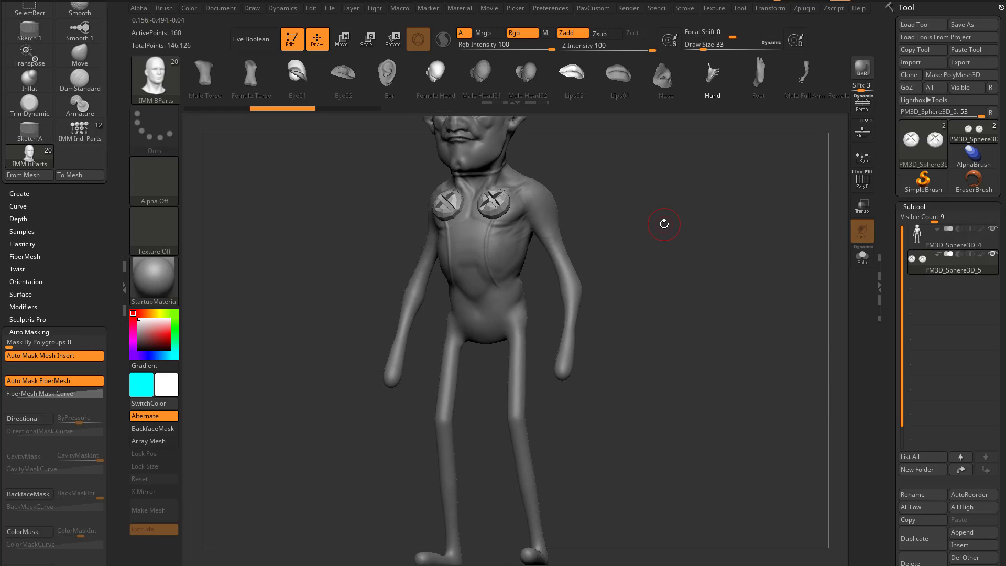
click(862, 257)
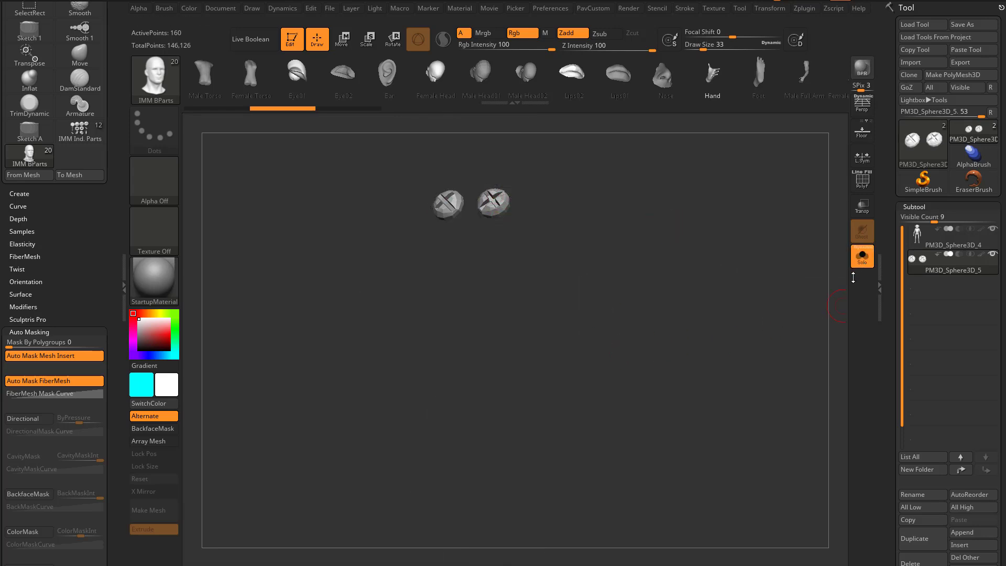
drag(496, 209, 660, 266)
key(ctrl+z)
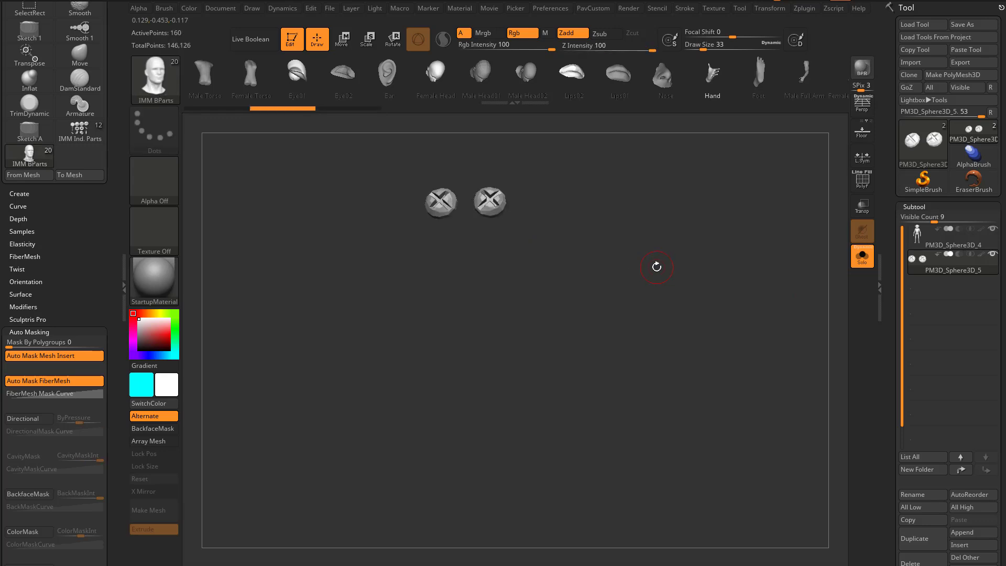
drag(532, 400, 558, 396)
click(870, 266)
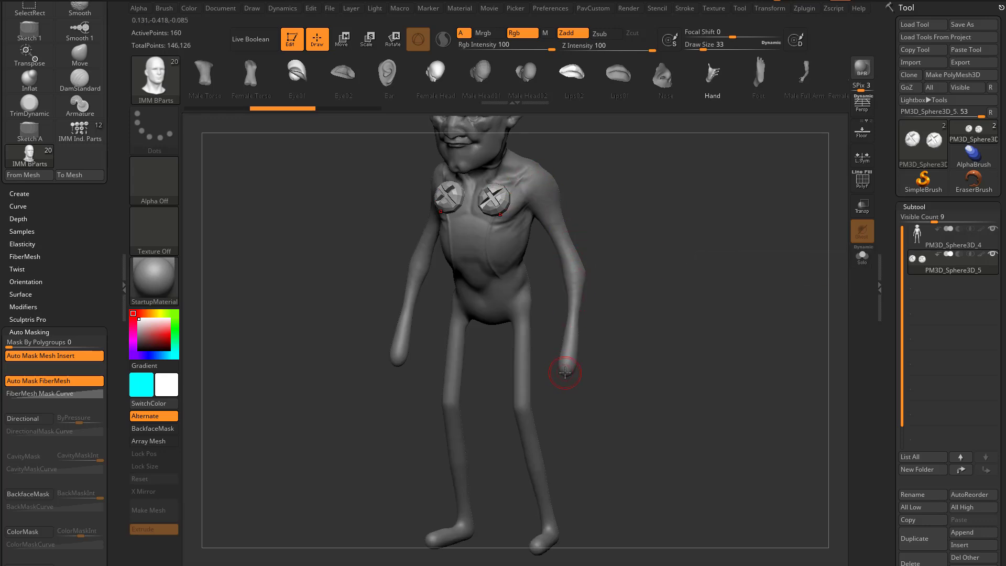
Insert mirrored hands at the arm ends into the screw-head subtool and check them in Solo mode
drag(573, 381, 580, 398)
drag(656, 390, 651, 369)
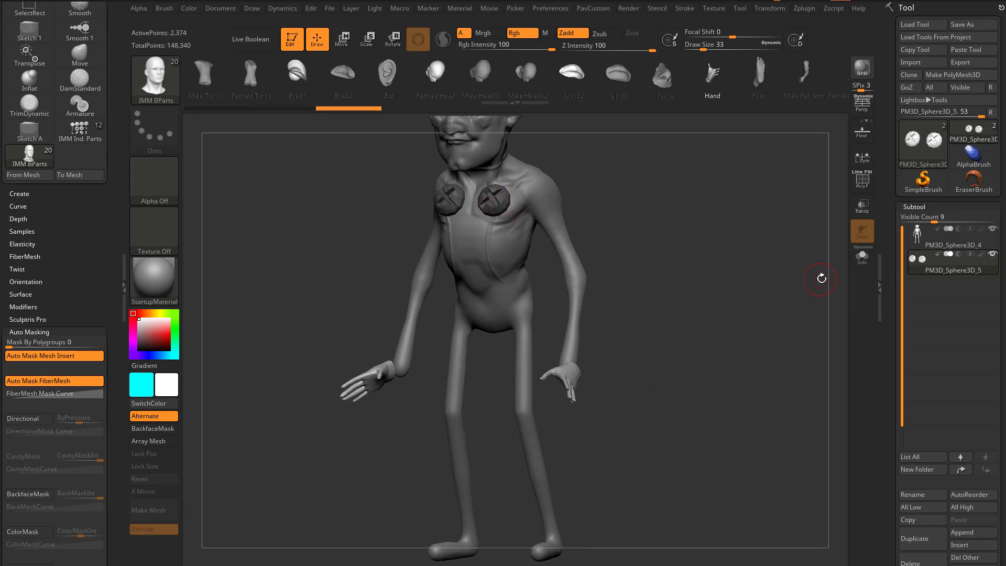
click(862, 256)
drag(860, 283, 519, 242)
click(868, 262)
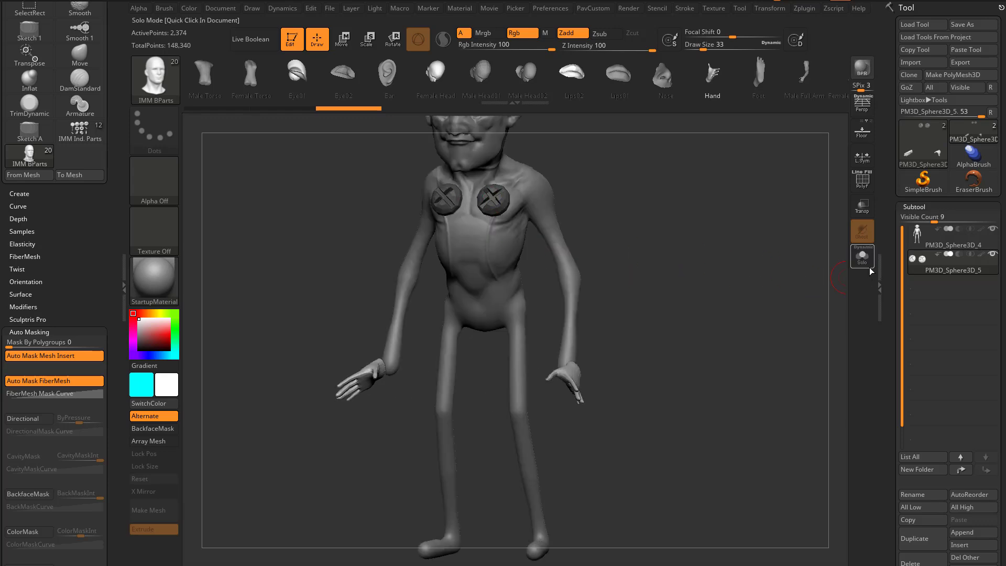
Split the inserted hands off the screw heads into their own subtool and select it
scroll(895, 217, down, 5)
click(927, 282)
alt+click(571, 373)
Rotate and reposition the hands at the wrists with Local Symmetry enabled, and return to Draw mode
drag(732, 341, 648, 348)
key(w)
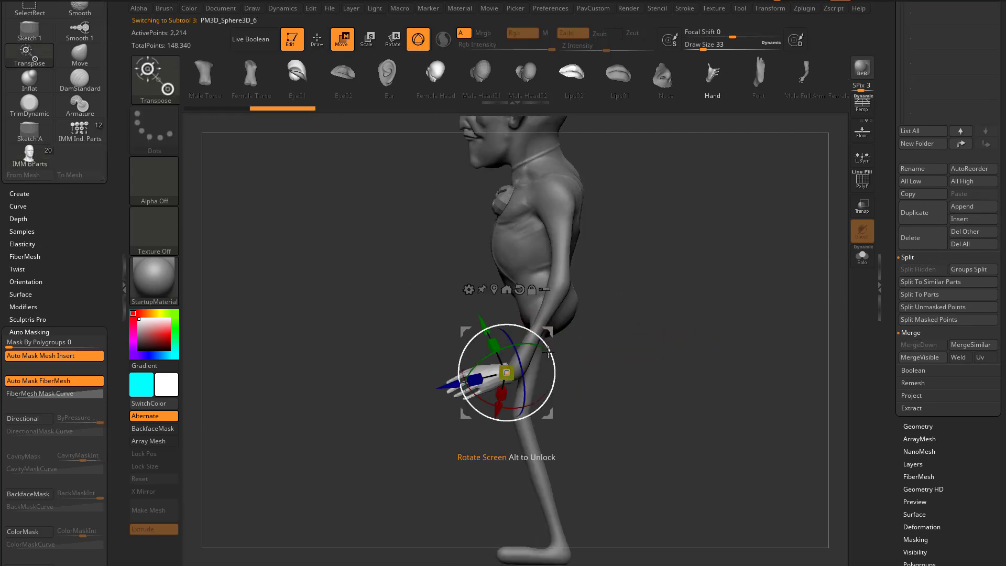
drag(551, 361, 608, 318)
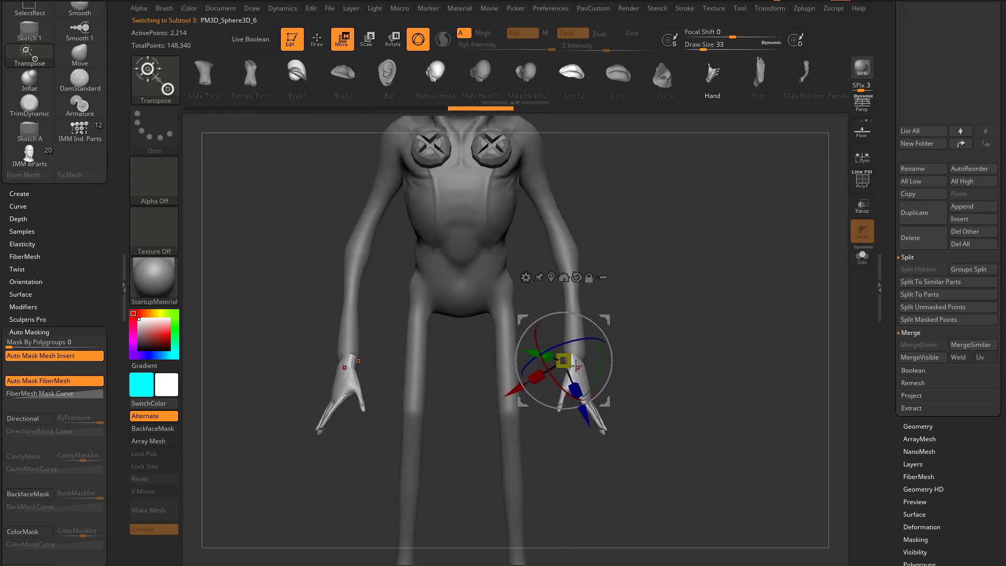
mouse_move(569, 360)
mouse_down()
mouse_move(681, 364)
mouse_move(587, 367)
mouse_up()
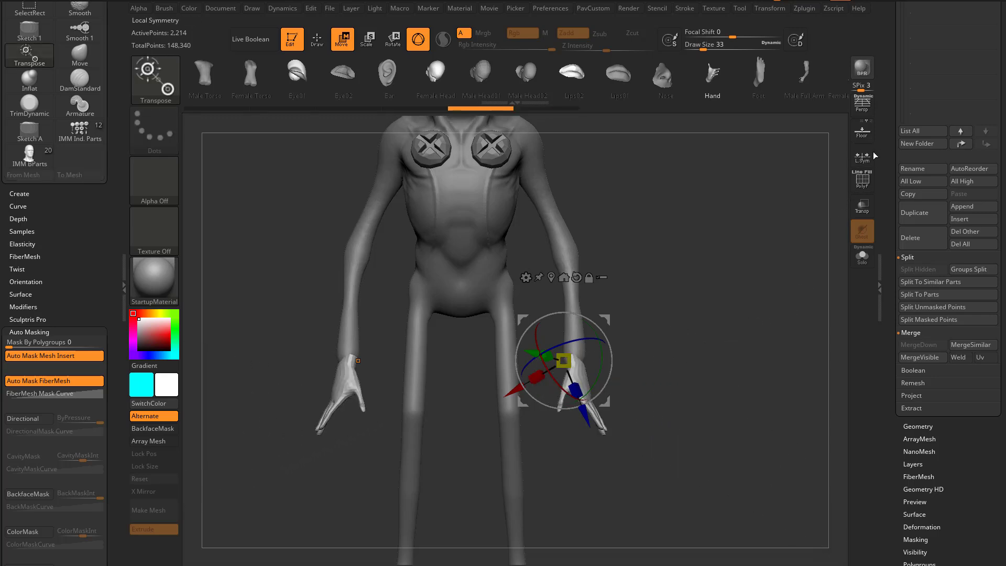
click(865, 159)
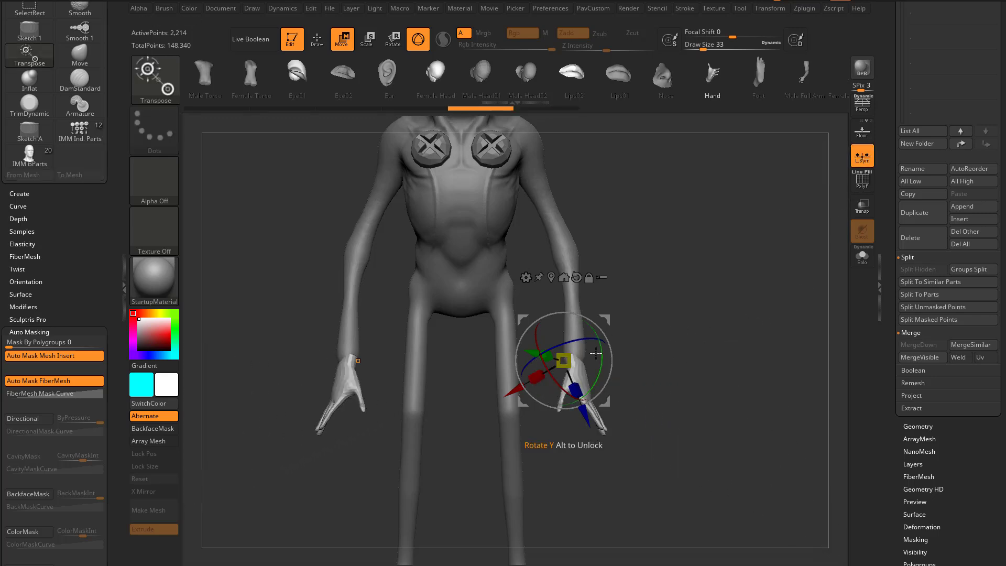
drag(573, 356, 610, 350)
mouse_move(671, 321)
mouse_down()
mouse_move(610, 345)
mouse_move(710, 329)
mouse_up()
key(q)
Examine the hands subtool in isolation, briefly displaying its polygon wireframe
click(862, 256)
drag(822, 260, 666, 323)
click(863, 189)
click(862, 190)
click(863, 257)
mouse_move(729, 319)
alt+mouse_down()
mouse_move(737, 313)
mouse_move(724, 326)
mouse_move(662, 336)
alt+mouse_up()
Switch to the Standard brush and reduce the draw size to 16
key(b)
key(s)
key(t)
drag(630, 303, 687, 353)
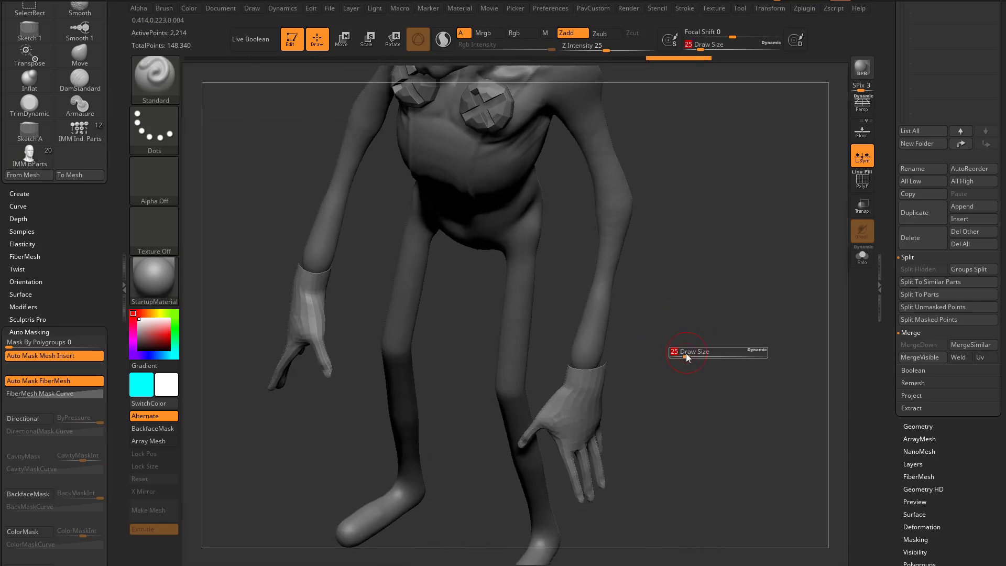
Place the body subtool directly above the hands subtool and merge the hands down into it
drag(883, 244, 878, 363)
click(950, 241)
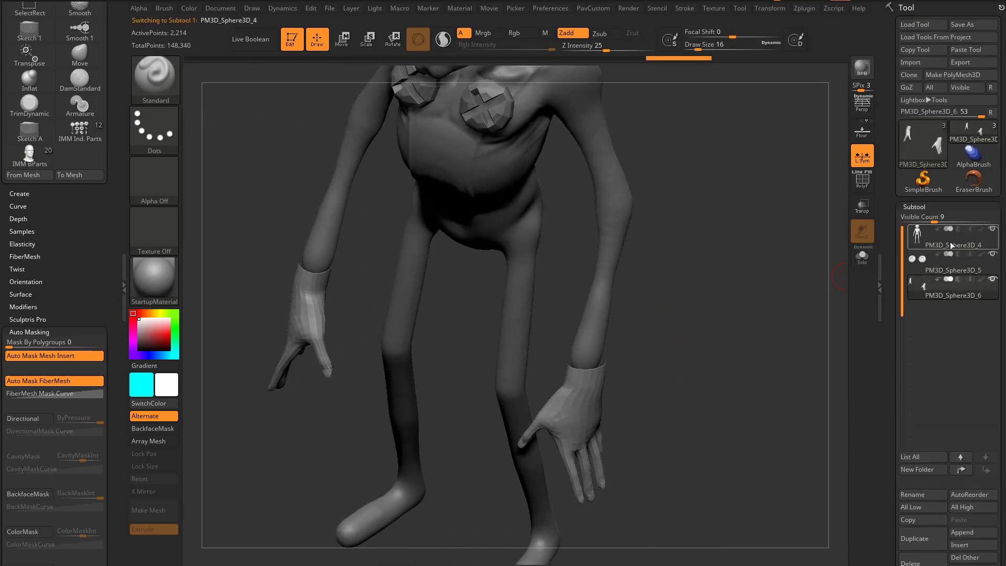
click(986, 471)
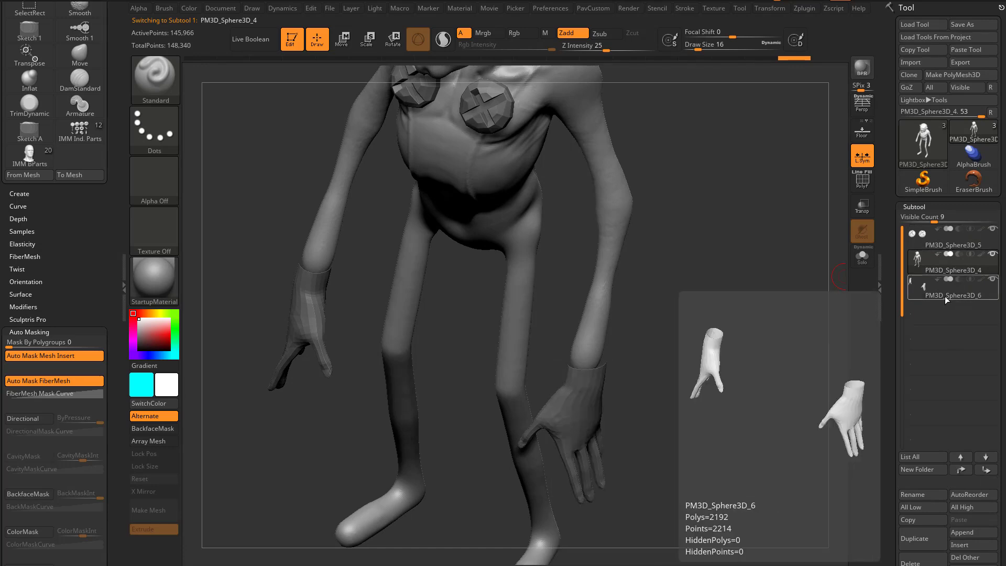
drag(891, 333, 884, 275)
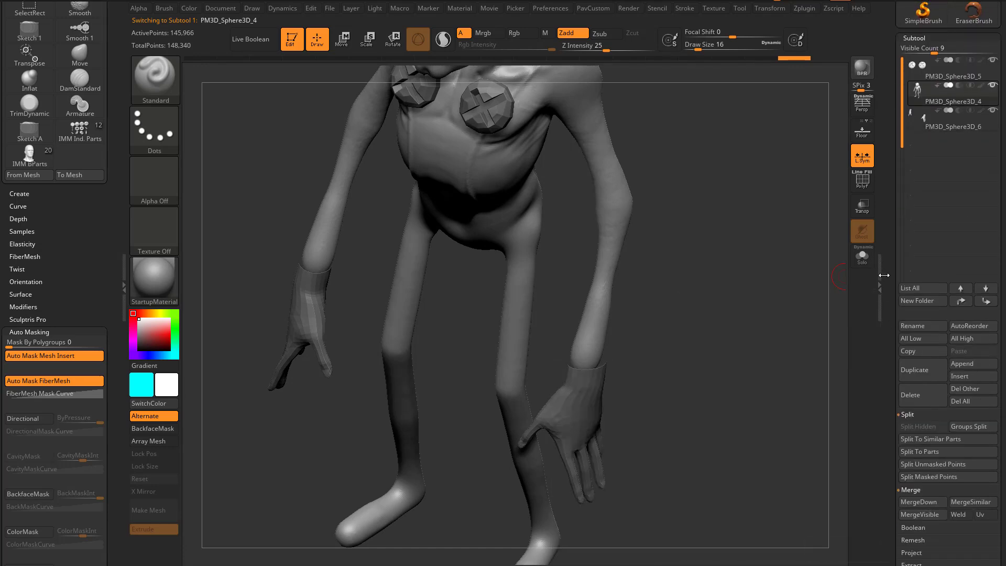
click(911, 502)
mouse_move(923, 96)
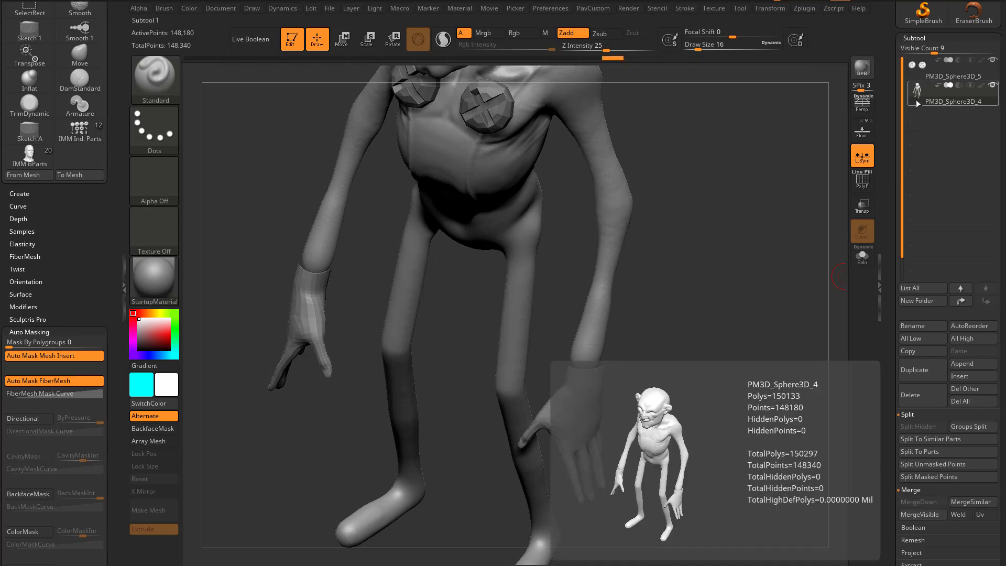
DynaMesh the merged body and hands into one continuous surface at resolution 544
key(space)
mouse_move(592, 211)
mouse_down()
mouse_move(714, 243)
mouse_move(740, 217)
mouse_up()
mouse_move(784, 282)
mouse_down()
mouse_move(710, 250)
mouse_move(596, 363)
mouse_move(634, 314)
mouse_up()
shift+drag(612, 364, 614, 351)
mouse_move(523, 398)
mouse_down()
mouse_move(736, 334)
mouse_move(693, 333)
mouse_up()
mouse_move(747, 379)
alt+mouse_down()
mouse_move(748, 348)
mouse_move(752, 365)
alt+mouse_up()
Re-DynaMesh the character twice at progressively lower resolutions and inspect the hands
key(space)
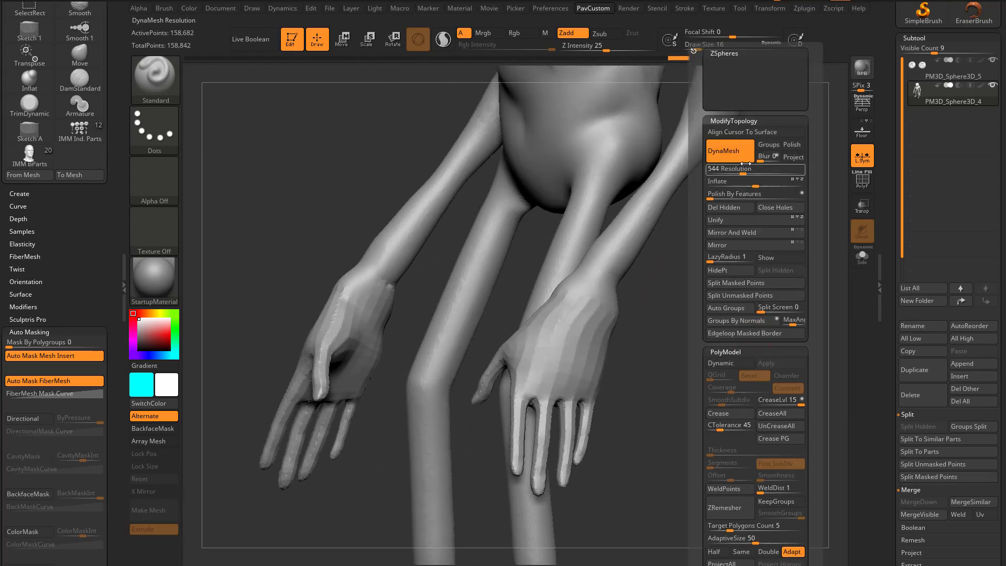
drag(743, 172, 735, 172)
ctrl+drag(750, 303, 755, 299)
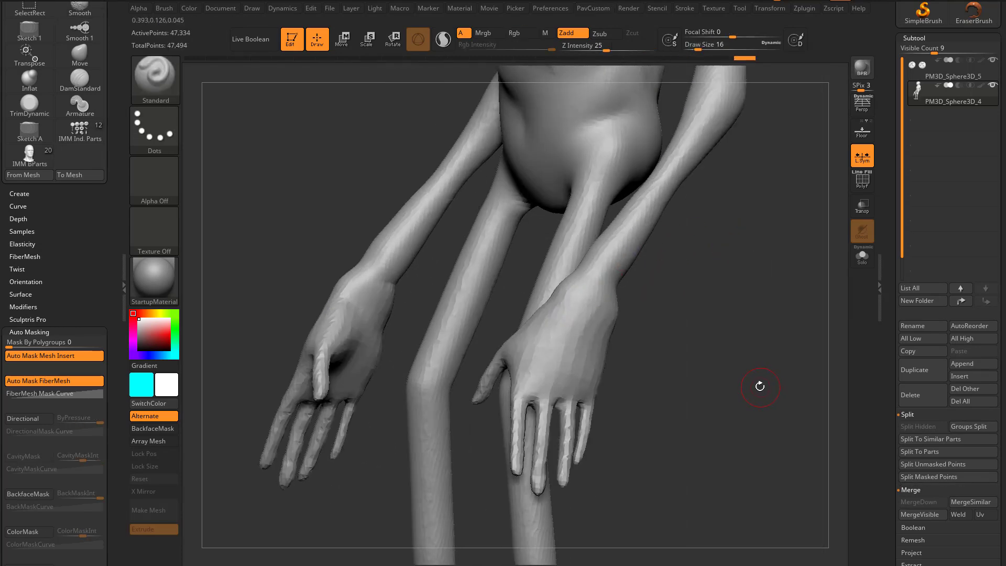
key(space)
drag(698, 173, 690, 174)
ctrl+drag(715, 281, 548, 392)
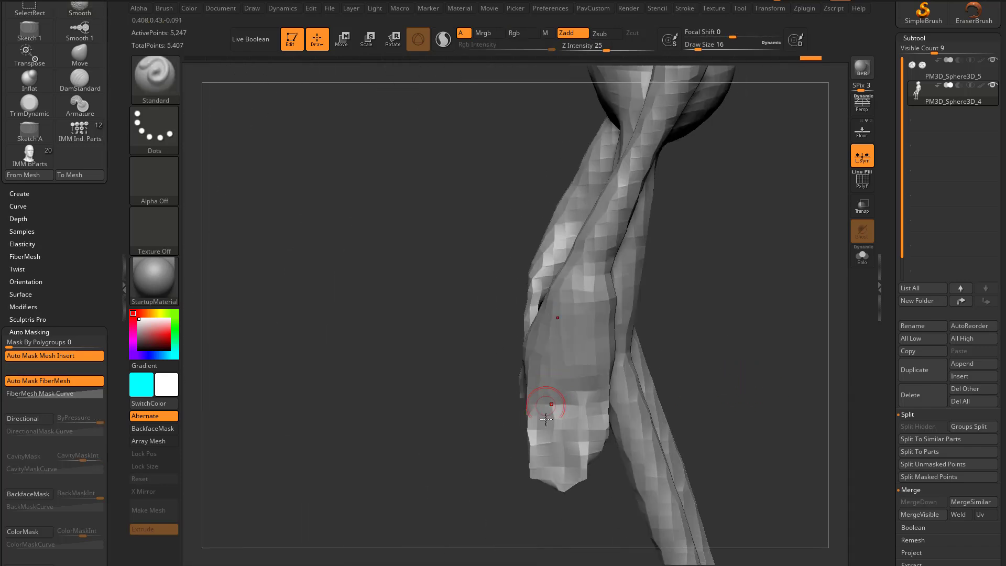
alt+drag(776, 366, 760, 316)
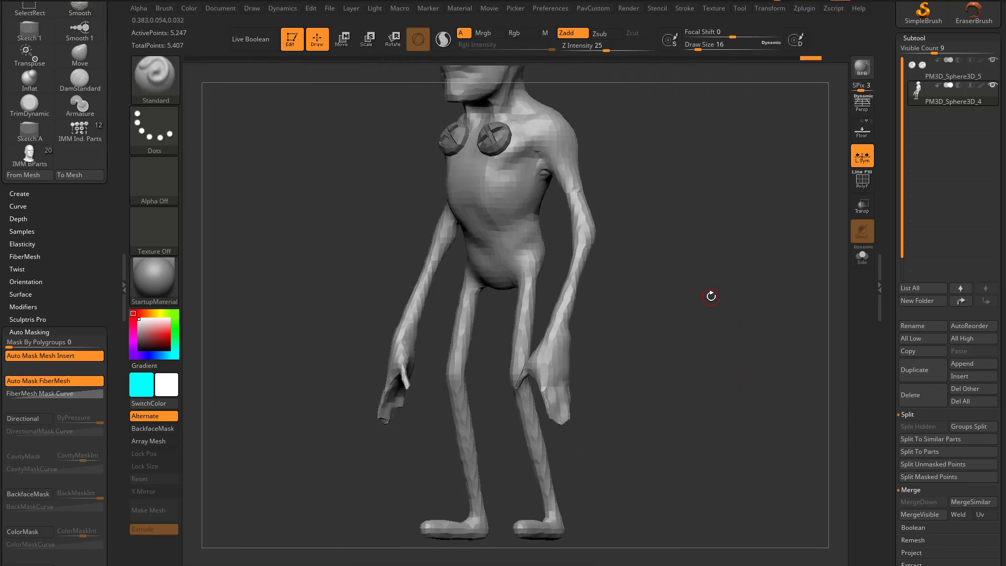
Undo all the DynaMesh operations back to the merged body with separate hand meshes
key(ctrl)
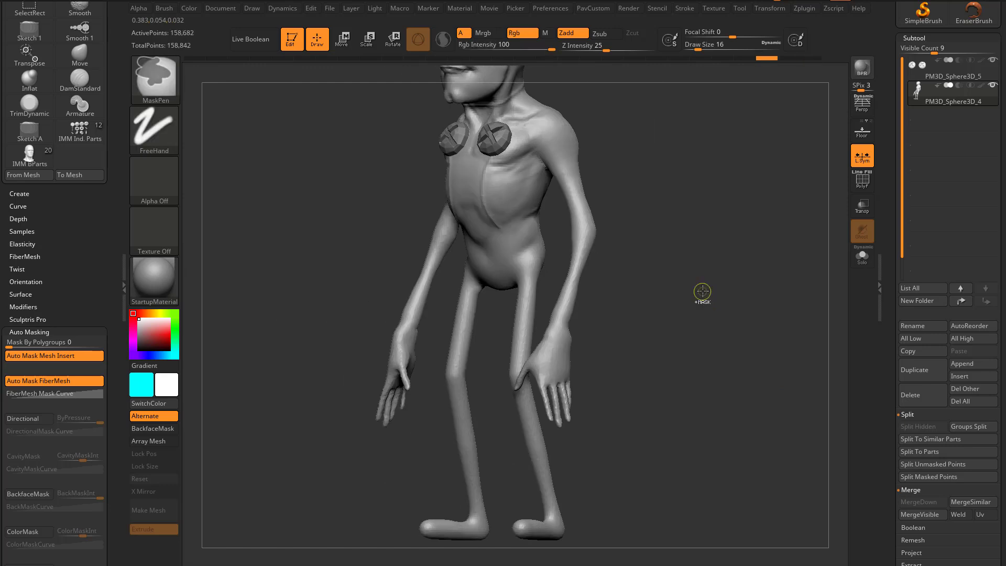
key(ctrl+z)
key(ctrl+z)
key(ctrl+z)
key(ctrl+z)
key(ctrl+z)
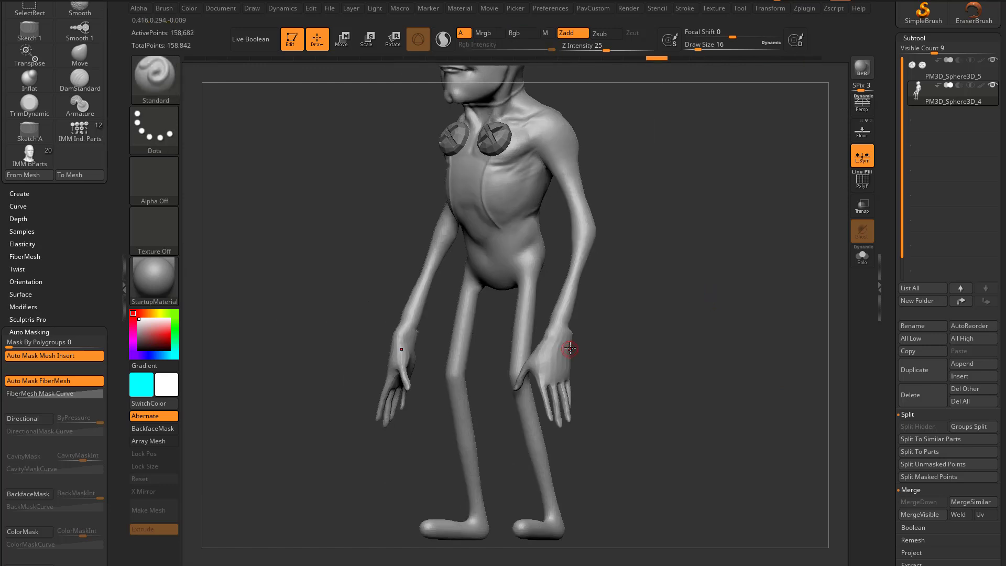
key(ctrl)
mouse_move(674, 311)
ctrl+right_down()
mouse_move(684, 328)
mouse_move(681, 388)
mouse_move(703, 352)
mouse_move(706, 370)
ctrl+right_up()
key(ctrl+z)
key(ctrl+z)
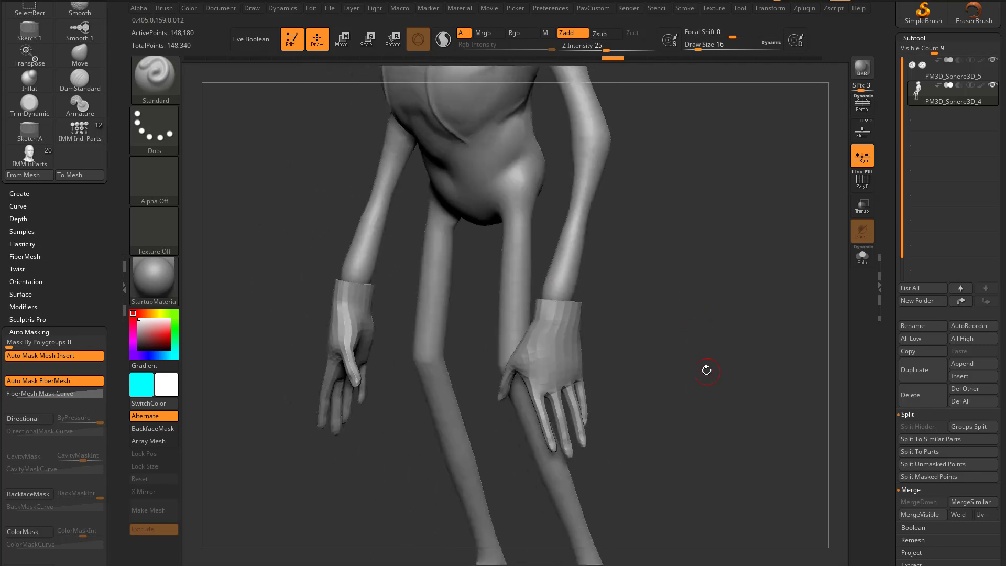
Turn on PolyFrame to show the polygroups and switch back to the IMM Ind. Parts brush
click(862, 181)
right_drag(658, 281, 688, 283)
ctrl+right_drag(688, 283, 637, 253)
ctrl+right_drag(637, 253, 650, 311)
key(b)
key(i)
click(496, 394)
mouse_move(680, 368)
alt+right_down()
mouse_move(692, 313)
mouse_move(611, 357)
alt+right_up()
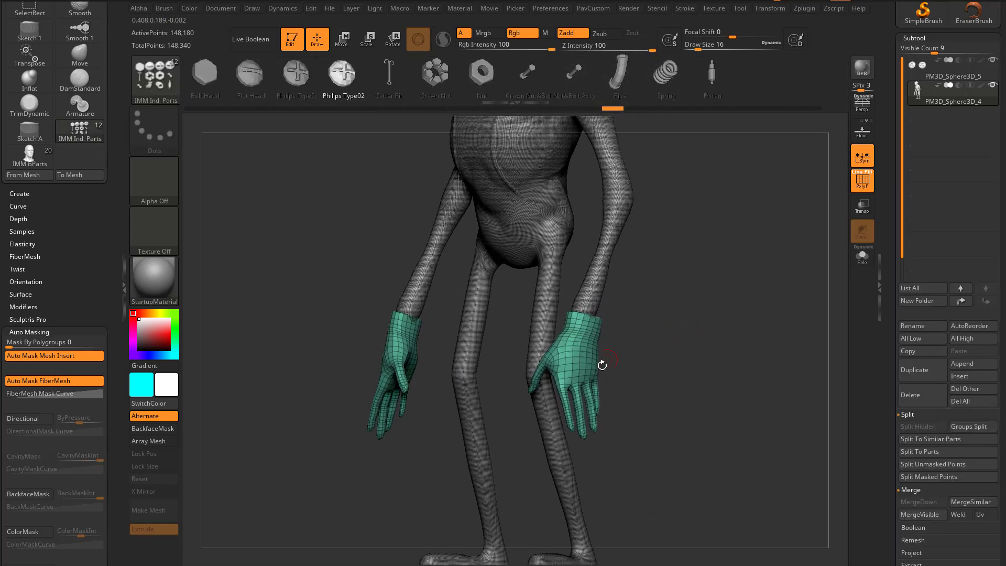
Insert a row of Philips Type02 screw heads along the hand and up the forearm
drag(600, 338, 600, 423)
drag(593, 343, 613, 240)
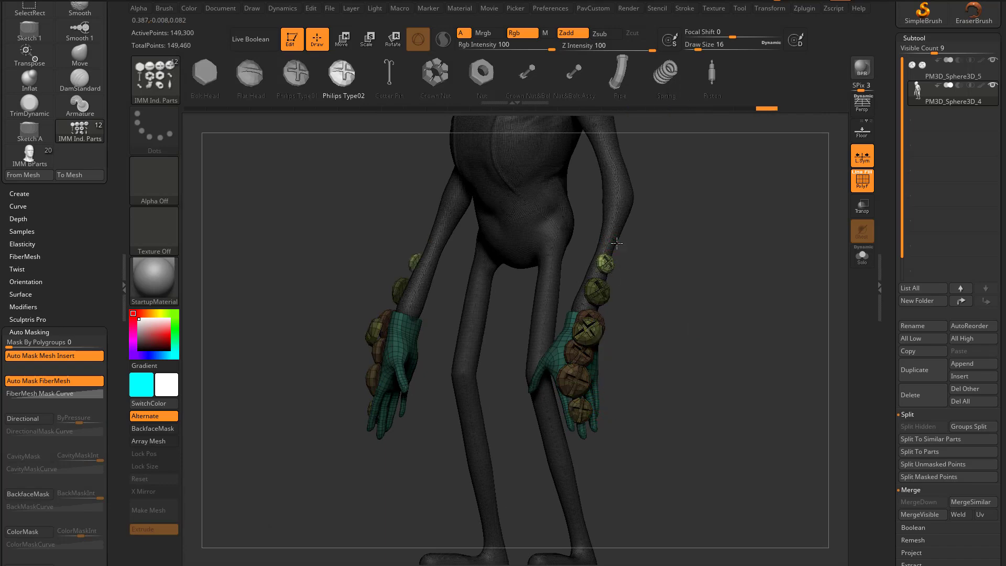
mouse_move(755, 256)
mouse_down()
mouse_move(705, 256)
mouse_move(756, 256)
mouse_up()
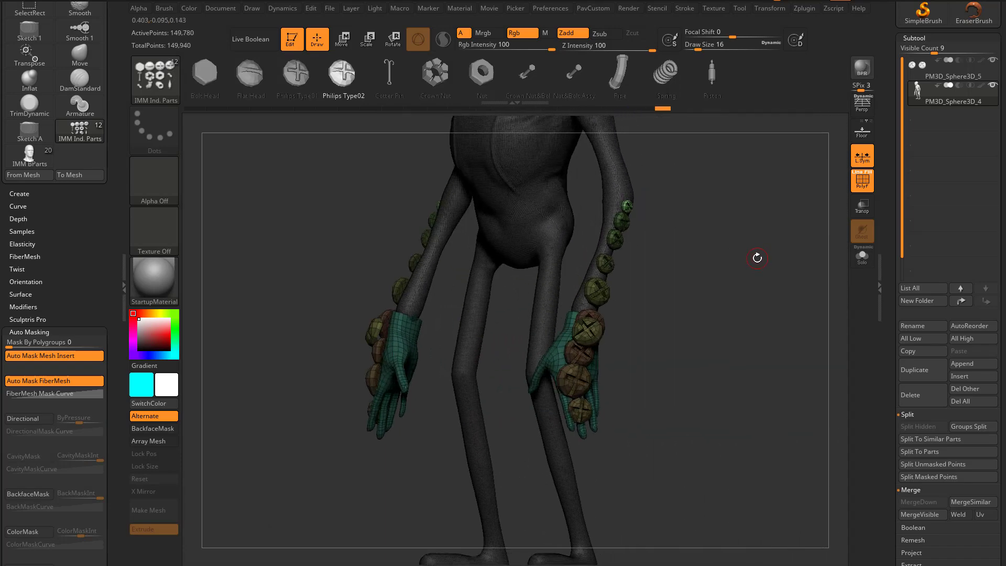
Undo all the screw heads inserted on the hands and forearms
key(ctrl+z)
key(ctrl+z)
key(ctrl+z)
key(ctrl+z)
key(ctrl+z)
key(ctrl+z)
key(ctrl+z)
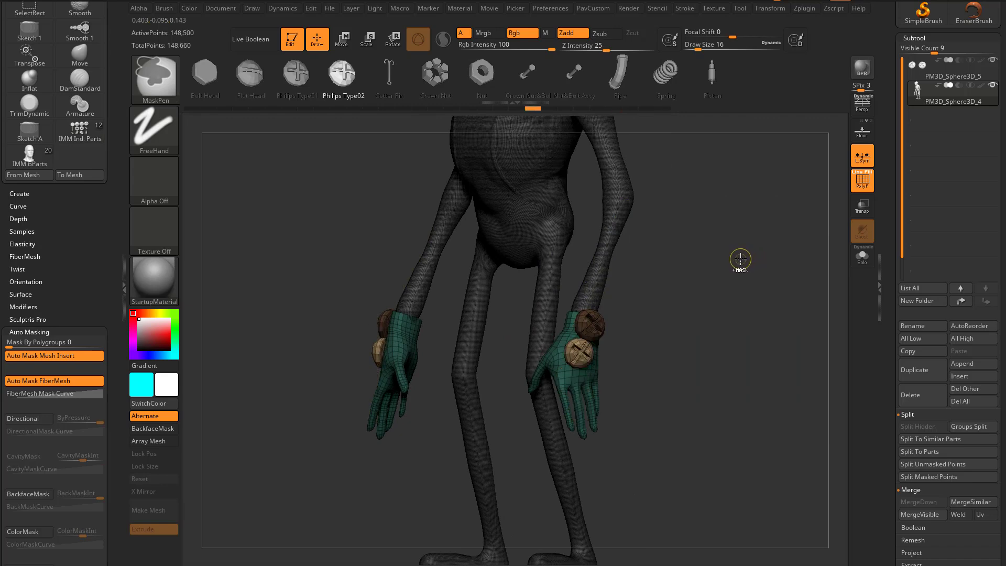
key(ctrl+z)
Isolate the hands' polygroup and use Split Hidden to separate the body into its own subtool
mouse_move(696, 292)
mouse_down()
mouse_move(725, 303)
mouse_move(697, 299)
mouse_move(562, 338)
mouse_move(583, 337)
mouse_up()
key(ctrl+shift)
ctrl+shift+click(549, 360)
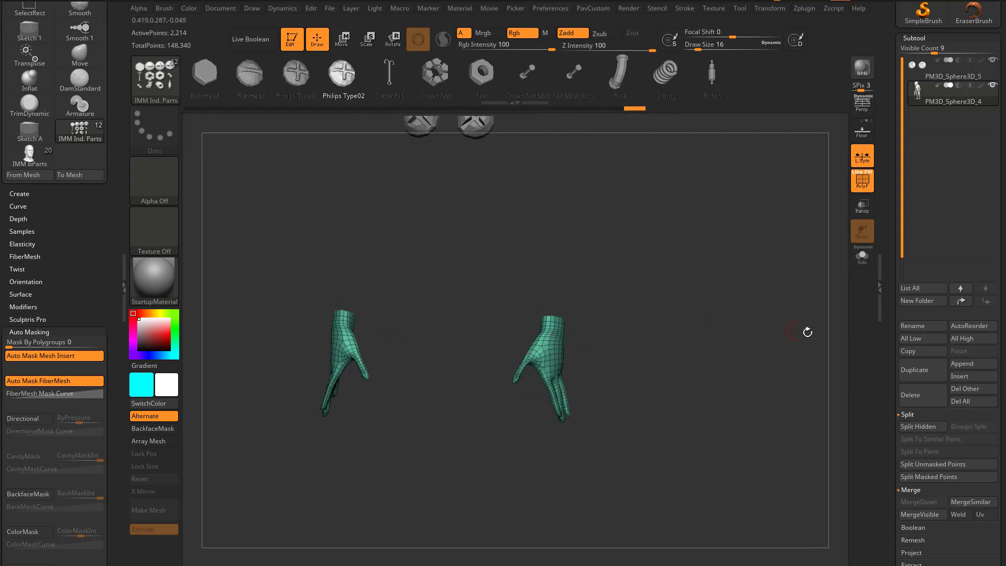
drag(885, 368, 885, 317)
click(916, 376)
drag(817, 305, 776, 322)
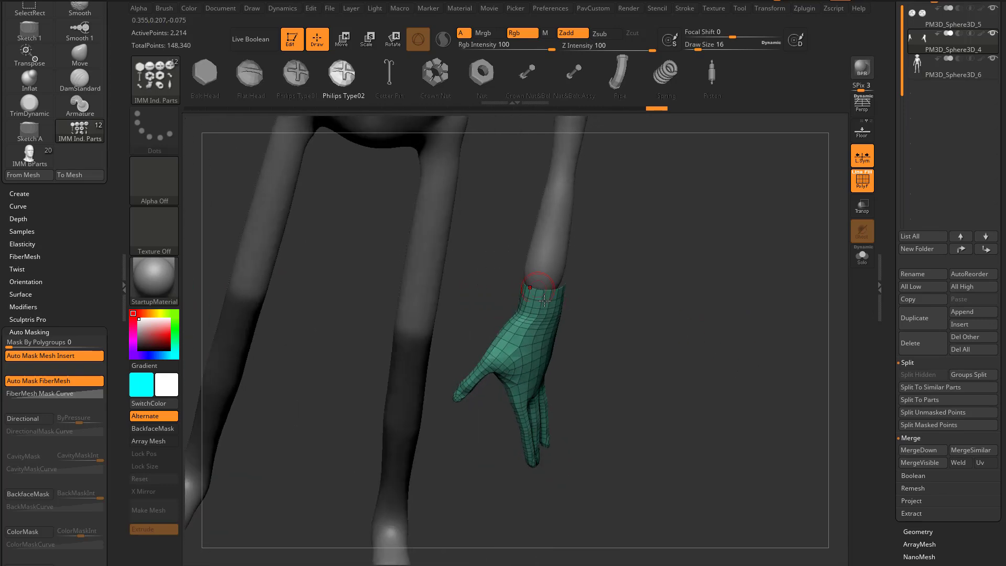
Isolate the hands subtool with Solo and switch to the ZModeler brush
mouse_move(663, 315)
mouse_down()
mouse_move(654, 346)
mouse_move(651, 308)
mouse_up()
key(space)
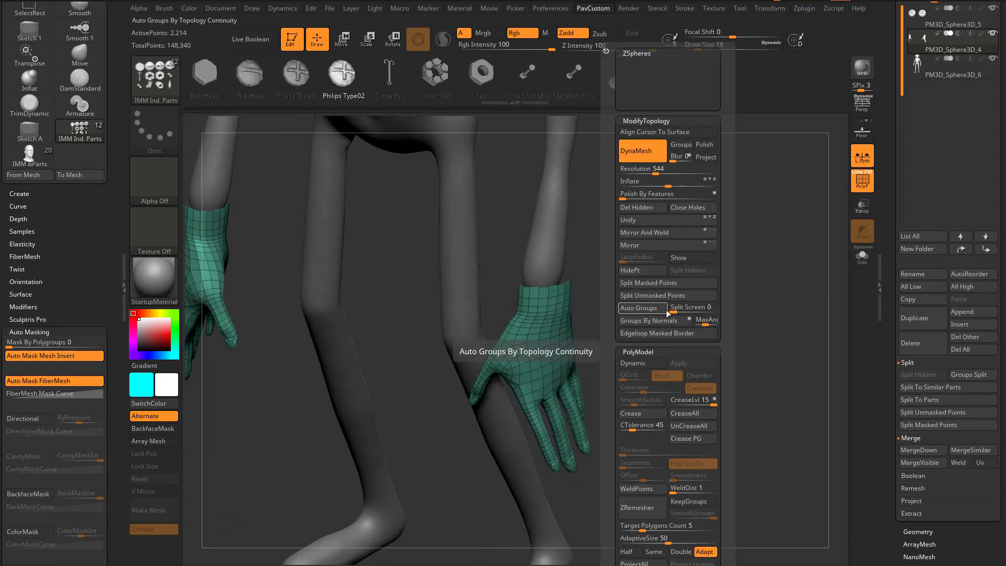
ctrl+drag(675, 205, 860, 288)
key(ctrl+z)
click(862, 256)
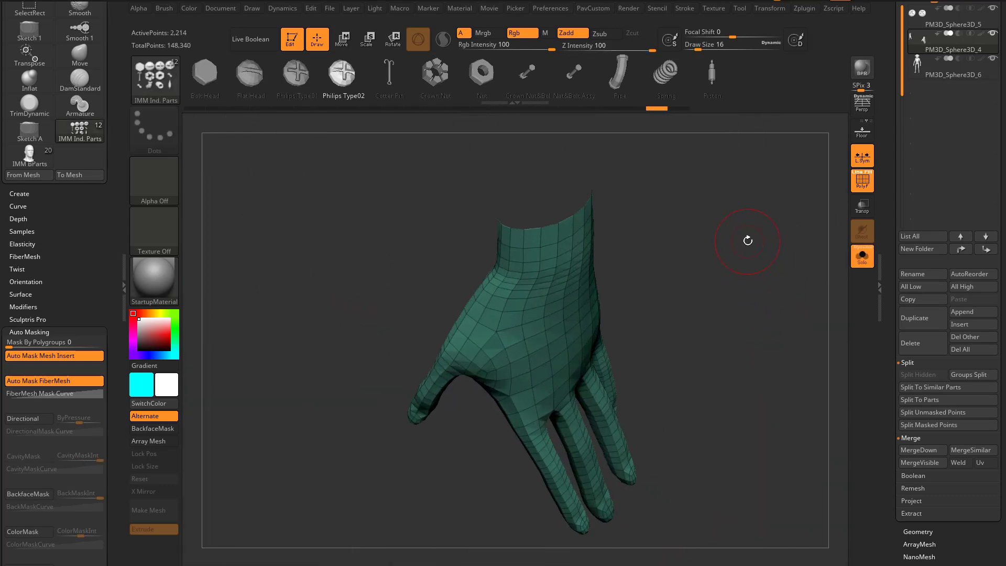
key(b)
key(z)
key(m)
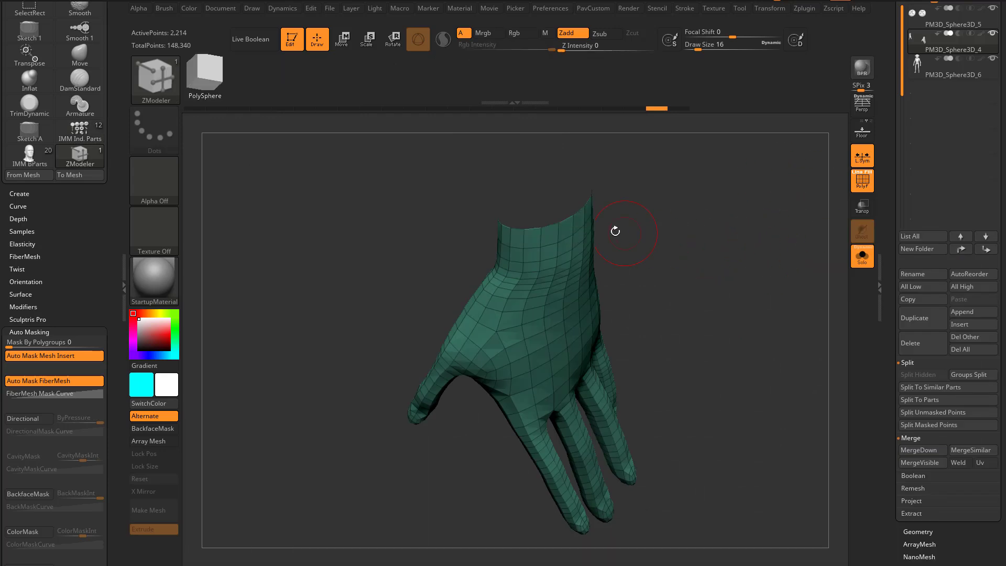
Cap the open wrist ends of the hands using a ZModeler edge action that closes the hole
key(space)
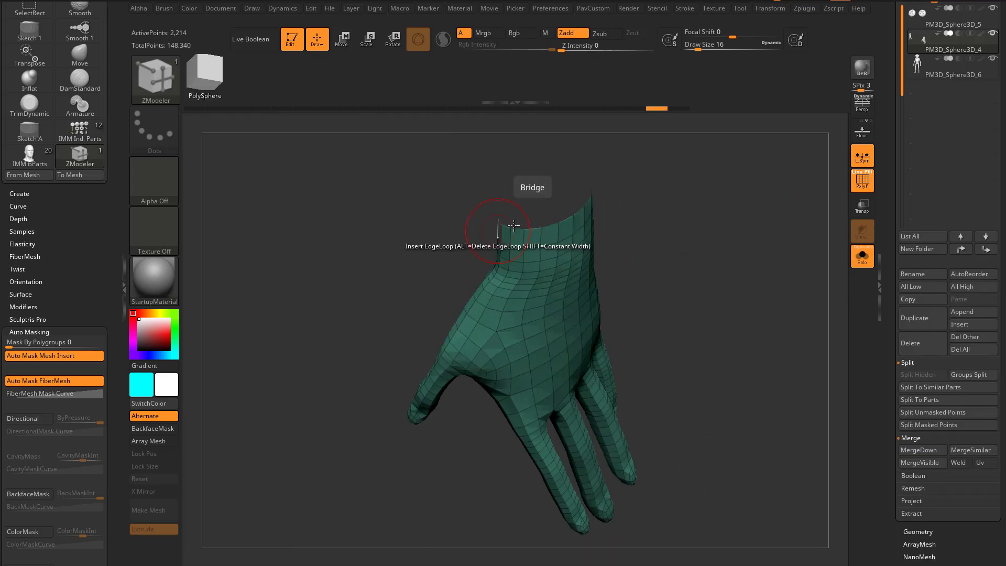
key(space)
click(435, 271)
click(506, 362)
click(541, 228)
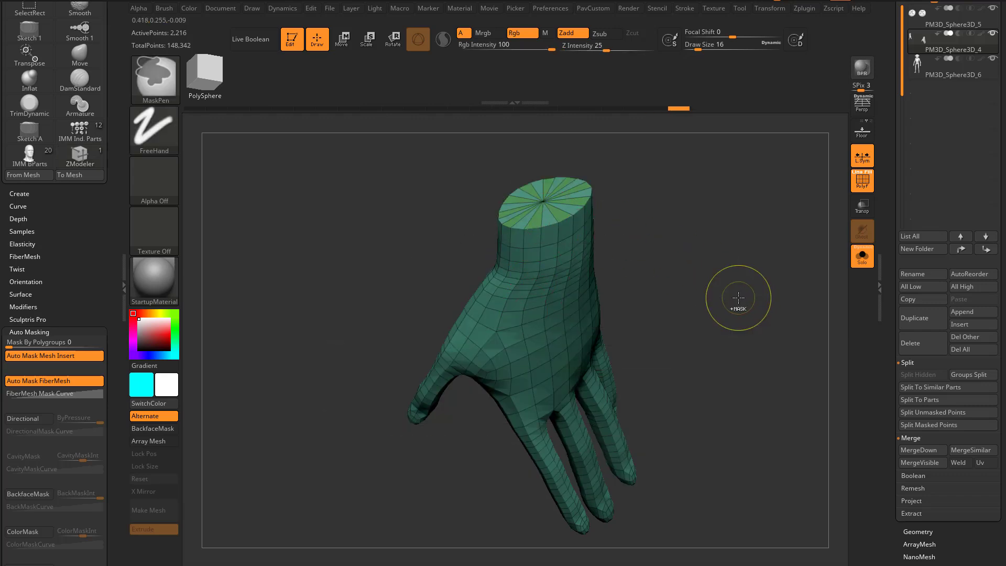
Subdivide the hands to level 2 and expand the Geometry settings
key(d)
drag(890, 325, 892, 88)
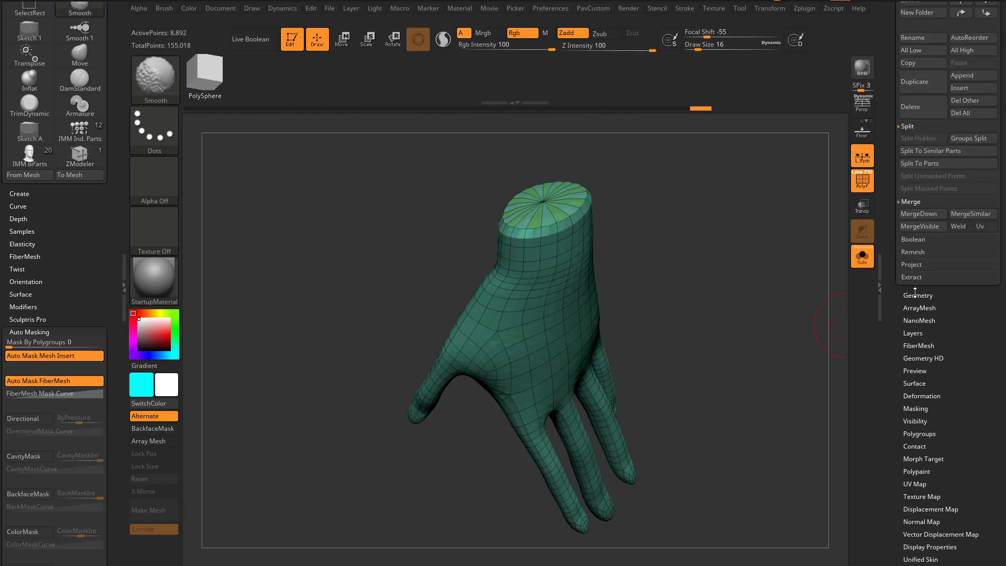
shift+click(914, 293)
Turn off Solo and PolyFrame so the hands show together with the body
drag(782, 376, 771, 280)
click(862, 256)
click(865, 186)
mouse_move(799, 230)
mouse_down()
mouse_move(759, 256)
mouse_move(740, 237)
mouse_move(786, 240)
mouse_move(770, 285)
mouse_up()
Set the masking brush to MaskLasso and mask the hand apart from the little finger
key(ctrl)
ctrl+click(142, 77)
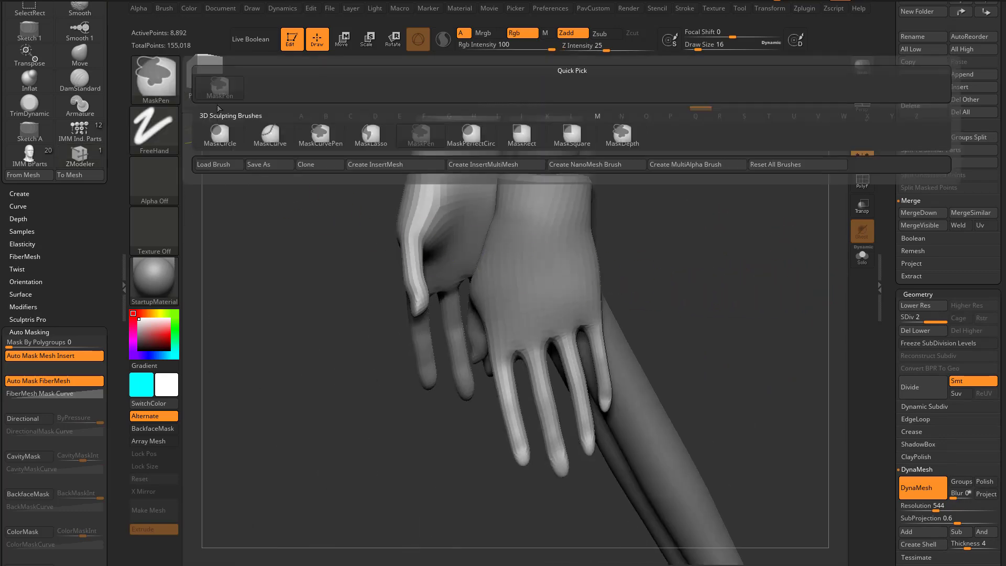
click(371, 135)
ctrl+drag(614, 318, 595, 411)
key(w)
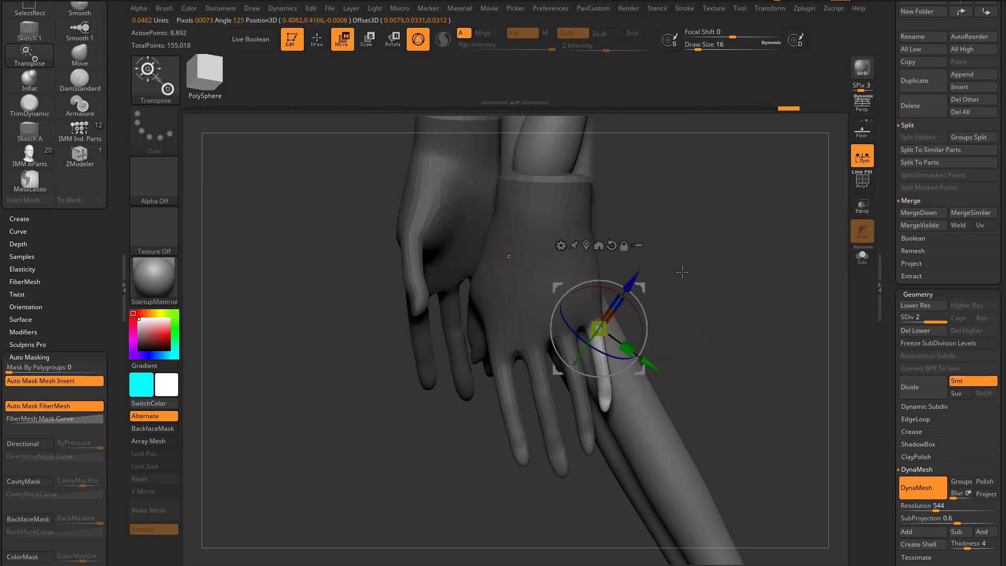
Clear the mask, remask from the little finger's base with a topological mask, and rotate the finger outward
ctrl+drag(682, 272, 695, 314)
key(q)
key(w)
ctrl+drag(588, 303, 600, 369)
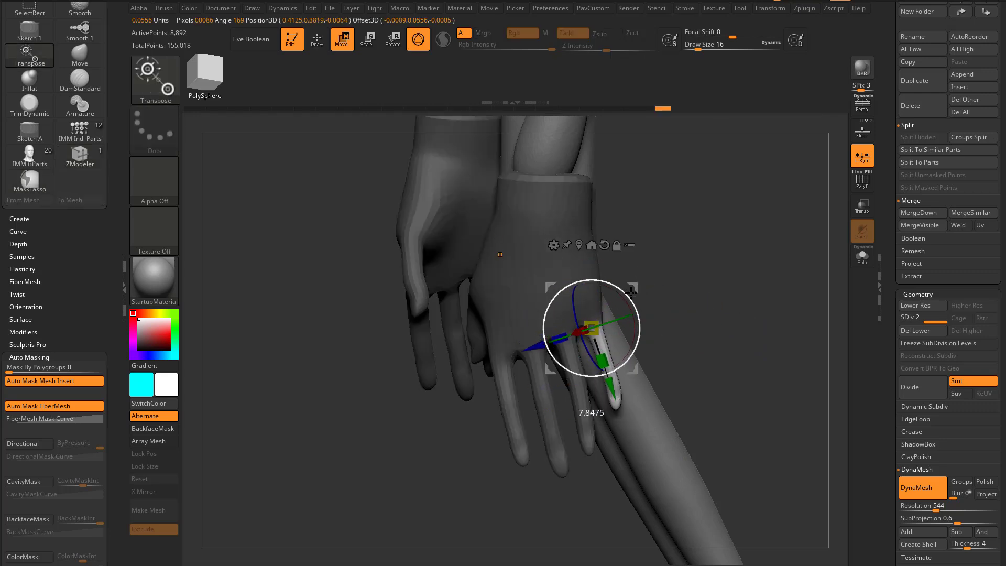
drag(432, 443, 450, 430)
Mask everything except the index finger with a topological mask and rotate the finger at its base
ctrl+drag(495, 329, 503, 376)
drag(528, 325, 530, 332)
drag(626, 324, 707, 327)
alt+drag(649, 339, 666, 322)
drag(559, 304, 558, 309)
mouse_move(627, 278)
mouse_down()
mouse_move(563, 274)
mouse_move(559, 297)
mouse_up()
key(q)
Isolate the index finger's outer half with an inverted lasso mask, bend it at the joint with the gizmo, and clear the mask
mouse_move(684, 300)
mouse_down()
mouse_move(668, 302)
mouse_move(684, 304)
mouse_move(656, 325)
mouse_up()
key(ctrl)
mouse_move(481, 451)
ctrl+mouse_down()
mouse_move(496, 383)
mouse_move(511, 483)
ctrl+mouse_up()
ctrl+click(676, 350)
drag(692, 342, 708, 341)
key(w)
alt+click(513, 386)
drag(598, 340, 649, 339)
drag(555, 376, 556, 376)
mouse_move(653, 346)
ctrl+mouse_down()
mouse_move(667, 347)
mouse_move(593, 364)
mouse_move(702, 355)
mouse_move(684, 330)
mouse_move(721, 337)
mouse_move(703, 308)
mouse_move(729, 308)
mouse_move(639, 422)
ctrl+mouse_up()
Thicken the bent index finger joint with the Inflat brush at intensity 10
key(q)
key(1)
key(s)
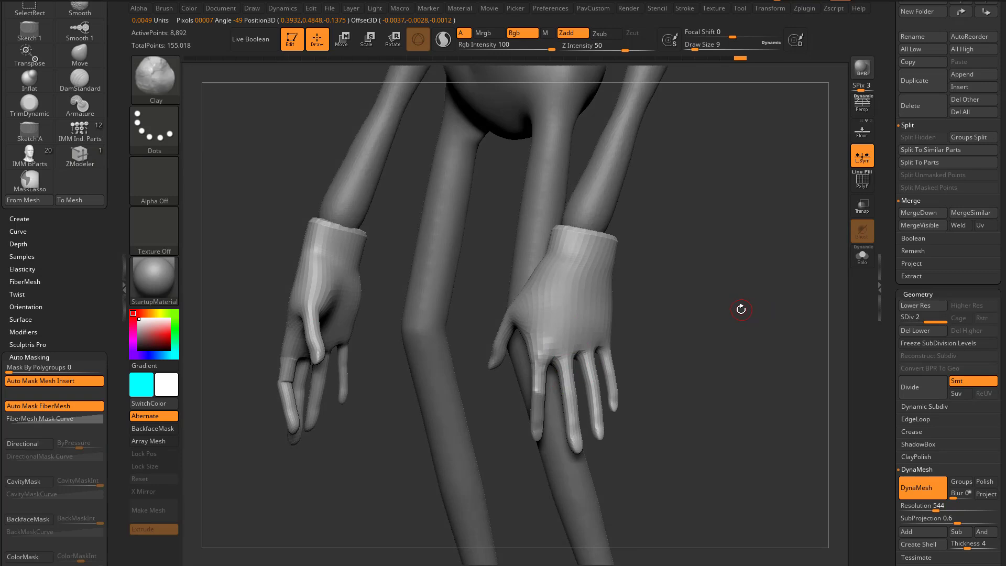
key(2)
drag(741, 310, 679, 325)
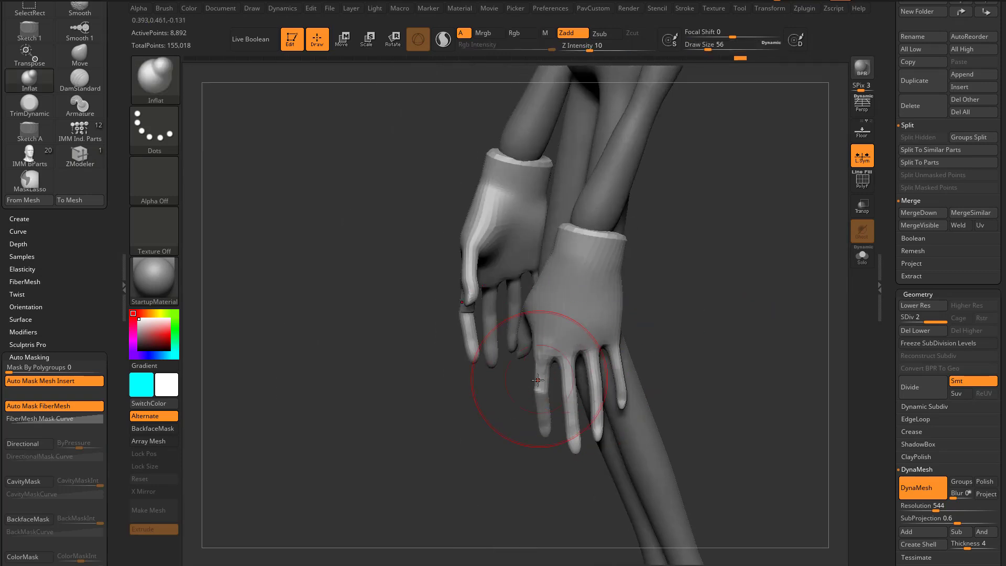
mouse_move(708, 361)
mouse_down()
mouse_move(683, 357)
mouse_move(673, 333)
mouse_move(675, 376)
mouse_move(537, 362)
mouse_up()
key(bracketleft)
Rotate the ring finger and the little finger about 4 degrees each, masking off the rest of the hand each time
key(w)
ctrl+click(543, 374)
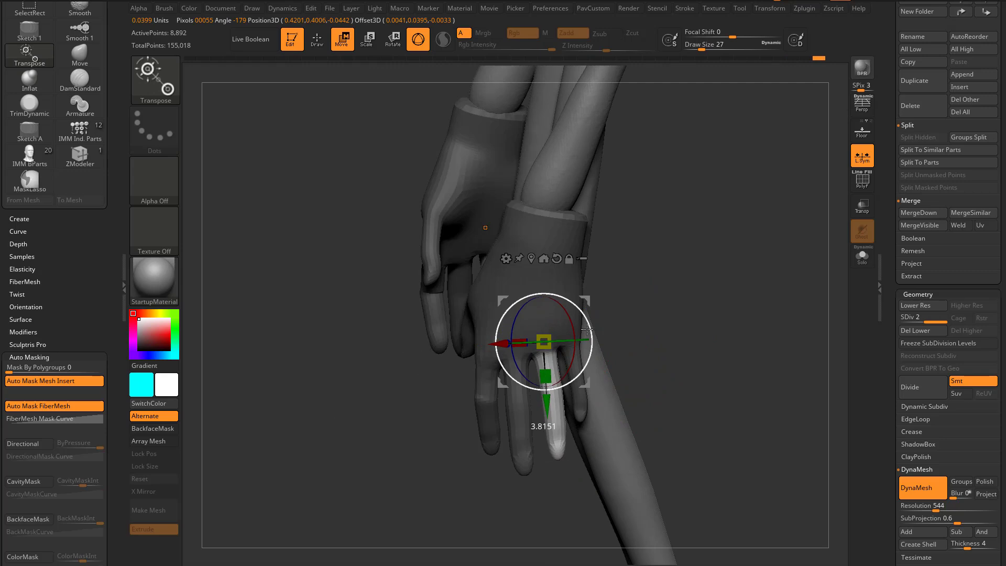
ctrl+drag(642, 283, 656, 300)
ctrl+drag(563, 325, 568, 359)
drag(607, 304, 604, 300)
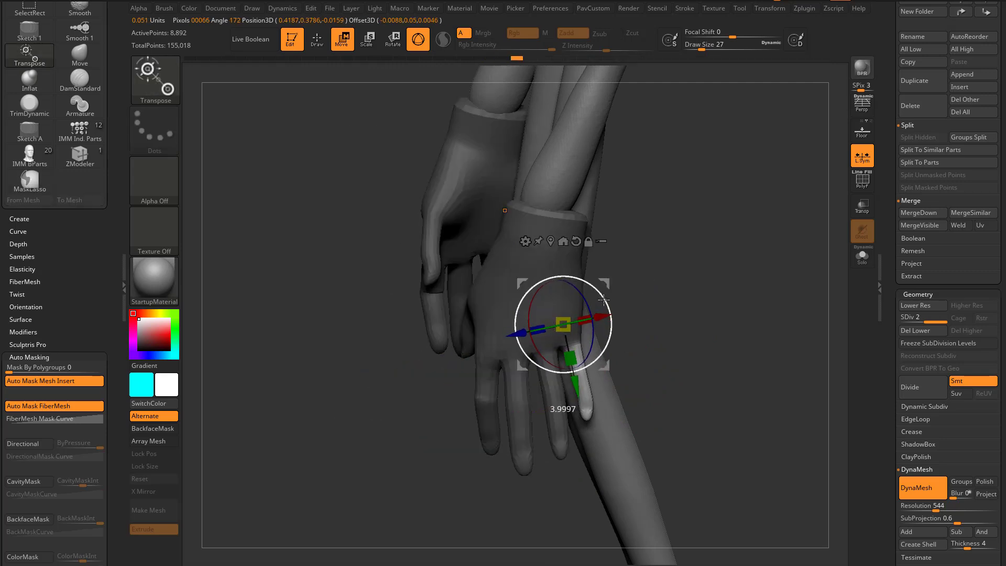
drag(665, 295, 612, 325)
ctrl+drag(642, 367, 653, 380)
Isolate the little finger's outer half with an inverted lasso mask, reposition the gizmo at the joint, and bend it
drag(631, 385, 663, 393)
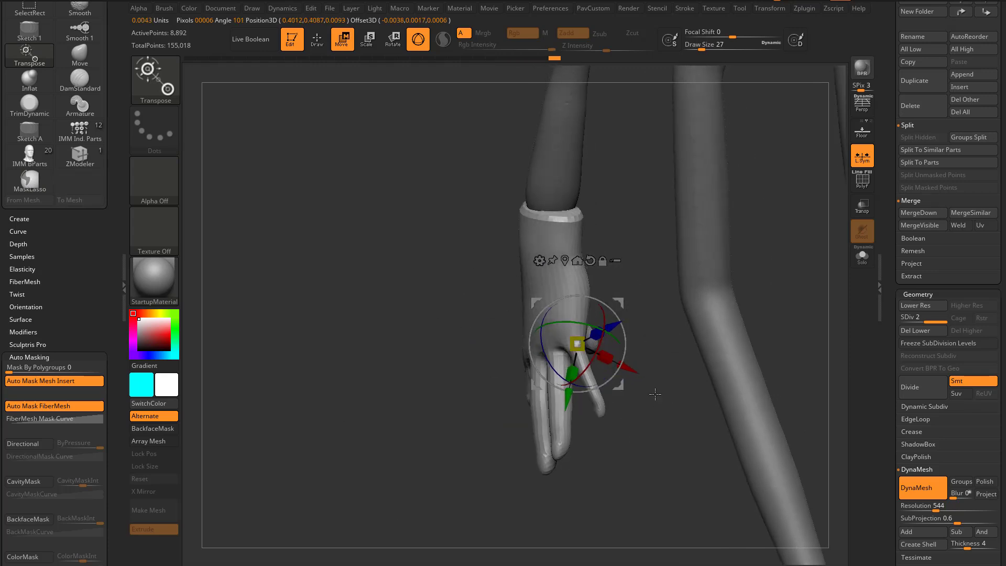
key(q)
mouse_move(618, 421)
ctrl+mouse_down()
mouse_move(608, 374)
mouse_move(578, 387)
mouse_move(602, 422)
ctrl+mouse_up()
ctrl+click(647, 427)
key(w)
alt+drag(598, 320, 523, 373)
alt+click(593, 377)
mouse_move(664, 369)
mouse_down()
mouse_move(637, 359)
mouse_move(630, 343)
mouse_move(573, 378)
mouse_move(748, 343)
mouse_move(702, 340)
mouse_up()
key(q)
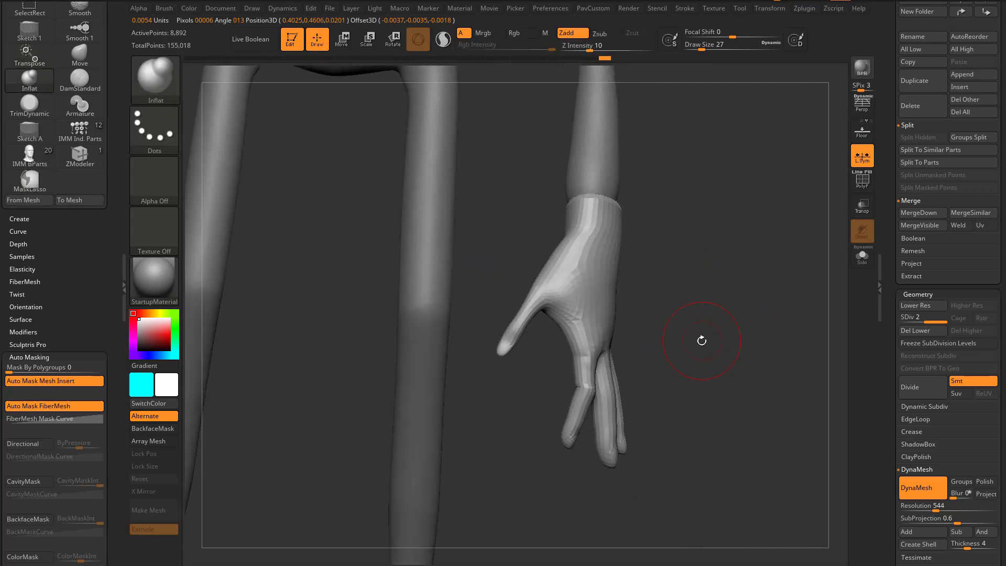
Isolate the thumb with a topological mask and rotate it using a transpose line drawn along its length
key(w)
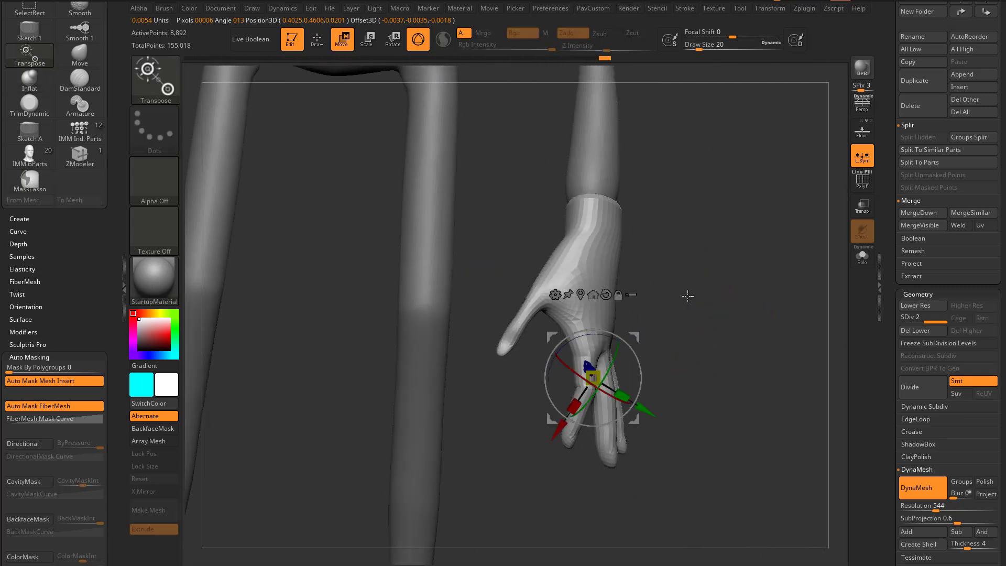
drag(687, 294, 646, 304)
ctrl+drag(569, 283, 524, 326)
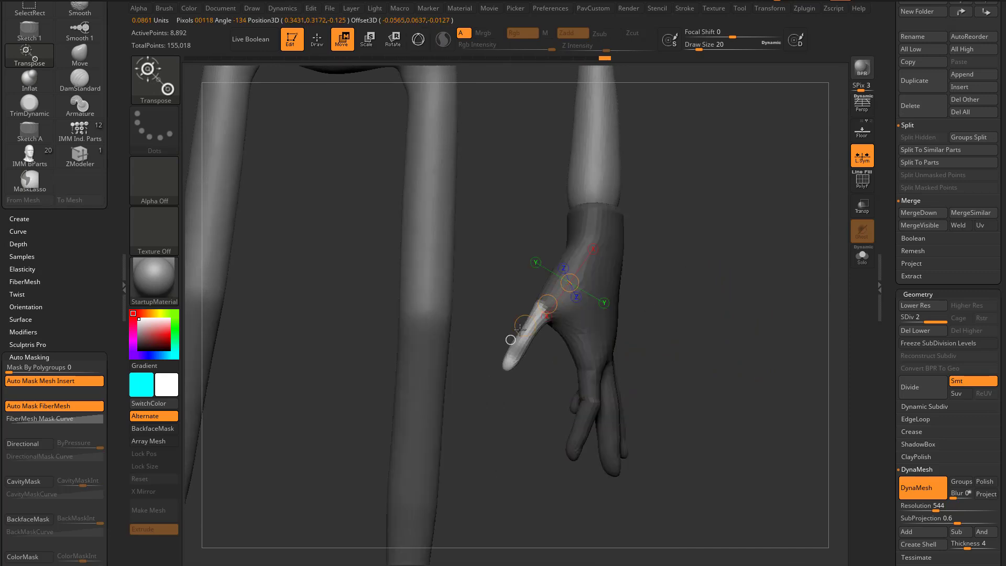
drag(505, 363, 543, 300)
drag(705, 309, 605, 275)
drag(550, 341, 639, 324)
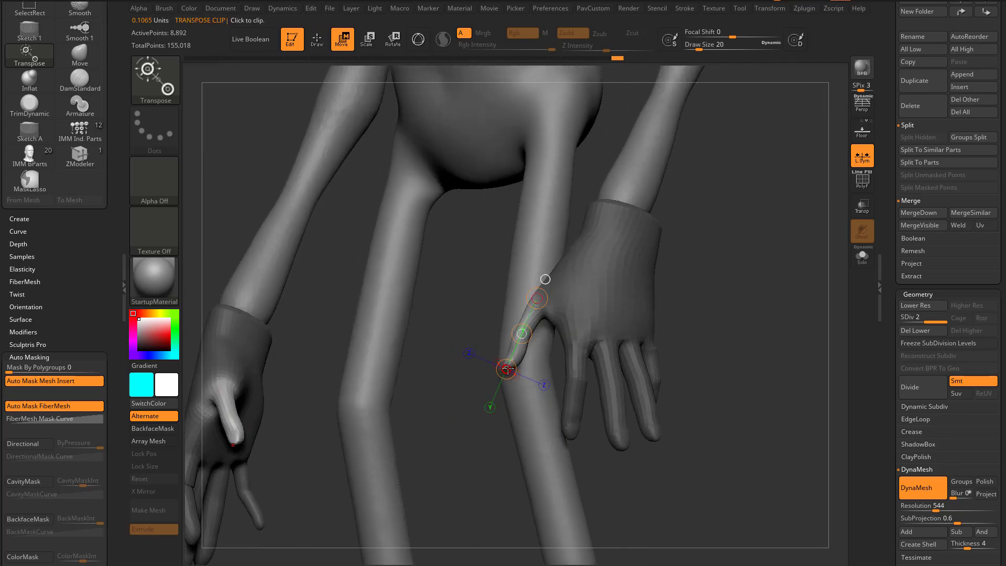
key(r)
drag(506, 369, 504, 376)
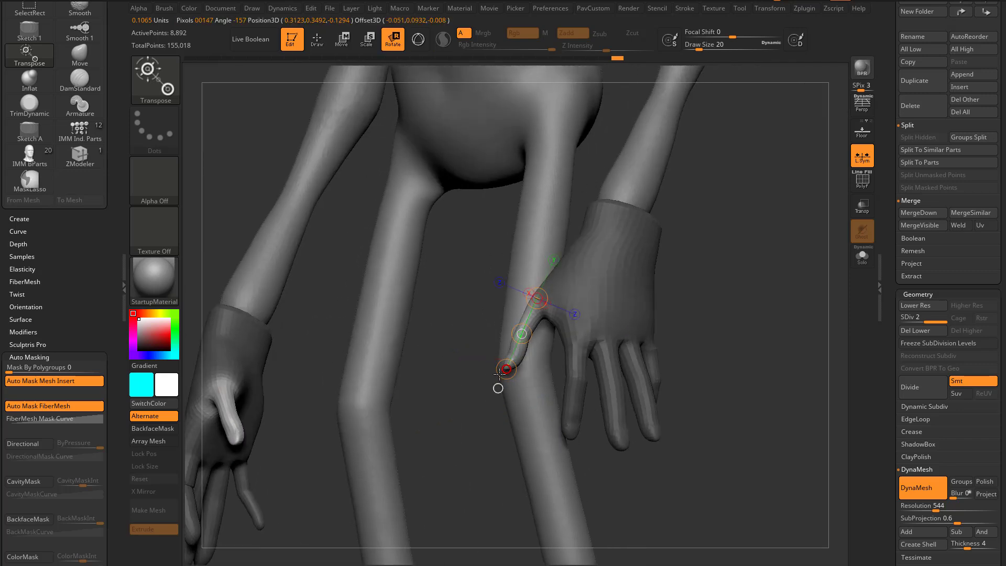
Mask off the thumb's base with the lasso, bend the thumb tip with the transpose line, and clear the mask
key(ctrl)
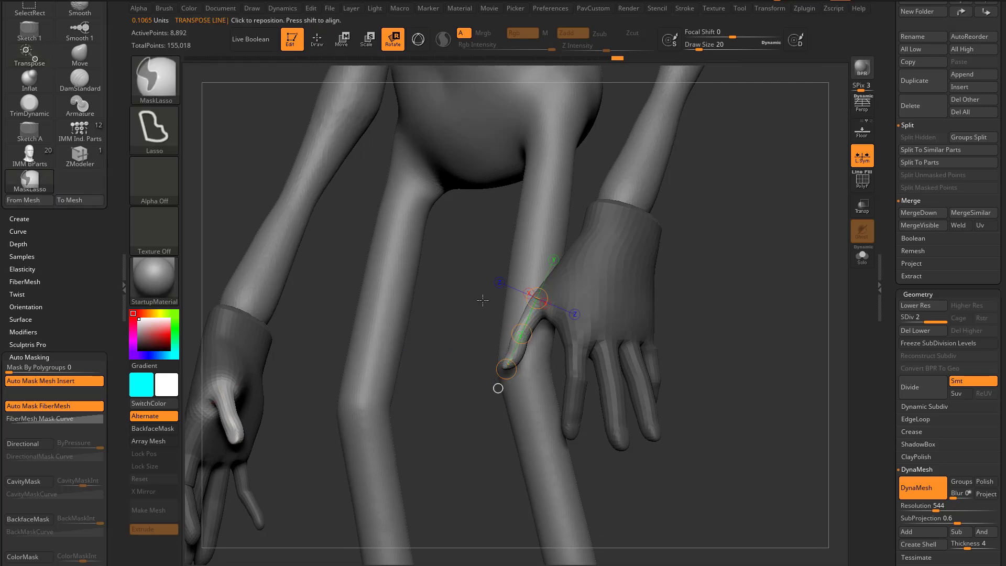
mouse_move(506, 327)
ctrl+mouse_down()
mouse_move(575, 285)
mouse_move(526, 314)
mouse_move(522, 372)
ctrl+mouse_up()
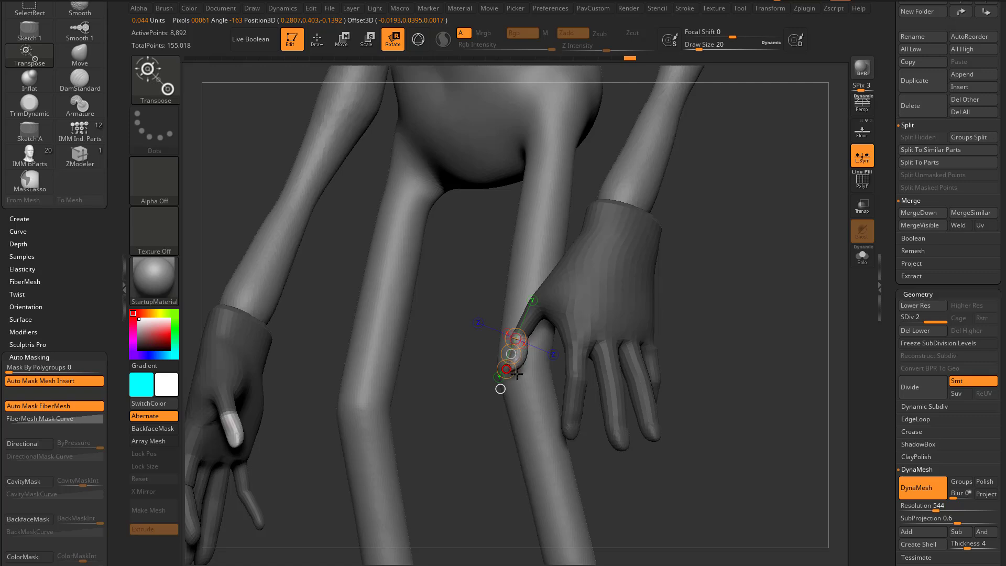
key(q)
drag(708, 361, 760, 340)
mouse_move(760, 325)
ctrl+mouse_down()
mouse_move(786, 344)
mouse_move(761, 327)
mouse_move(692, 335)
ctrl+mouse_up()
Even out the finger thickness and joints with the Inflat brush at intensity 10 and Smooth
key(s)
mouse_move(555, 344)
mouse_down()
mouse_move(528, 335)
mouse_move(548, 346)
mouse_up()
key(s)
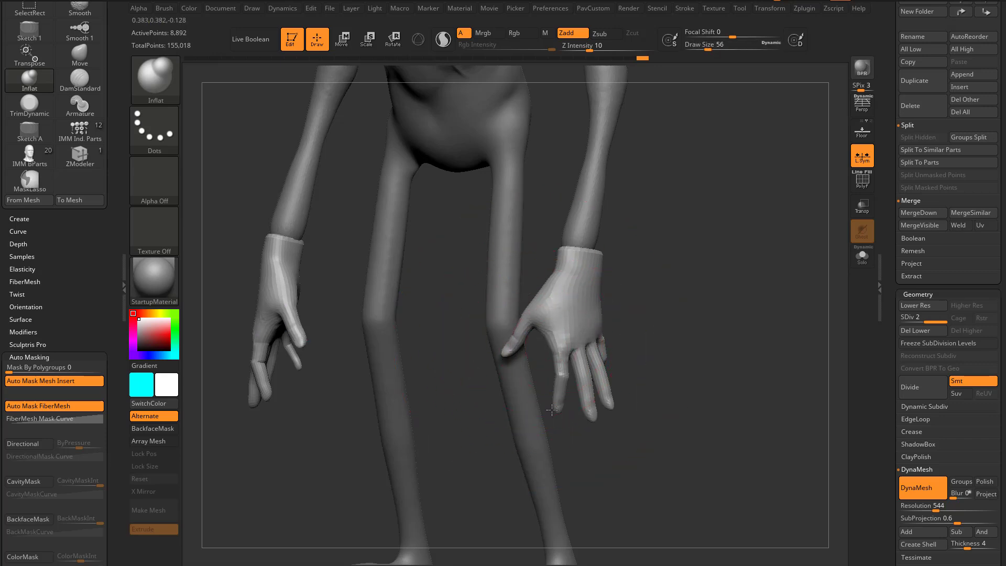
mouse_move(618, 358)
mouse_down()
mouse_move(709, 337)
mouse_move(738, 315)
mouse_move(734, 302)
mouse_move(626, 336)
mouse_move(653, 359)
mouse_move(645, 355)
mouse_up()
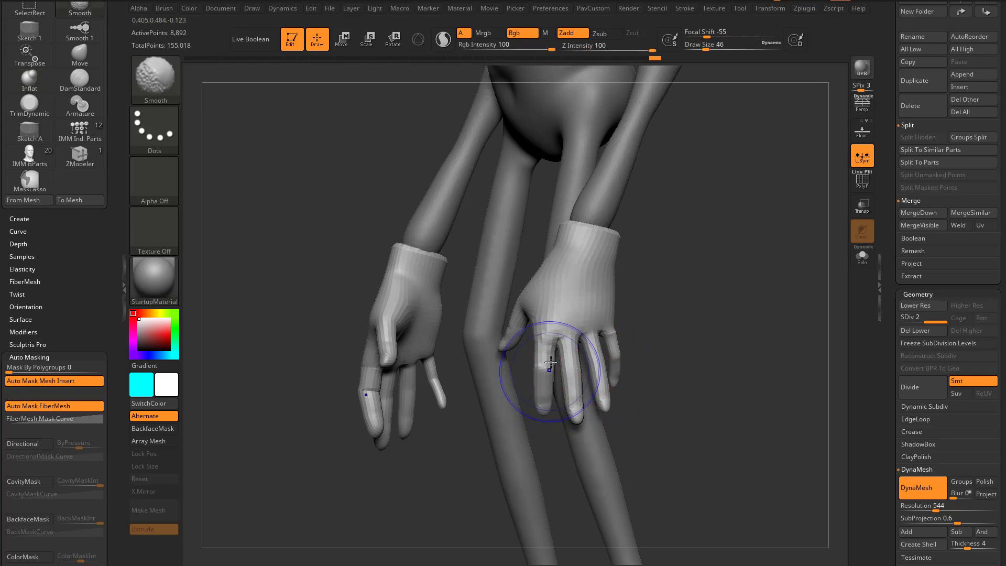
mouse_move(562, 401)
shift+mouse_down()
mouse_move(631, 350)
mouse_move(561, 361)
mouse_move(618, 364)
shift+mouse_up()
drag(594, 440, 551, 413)
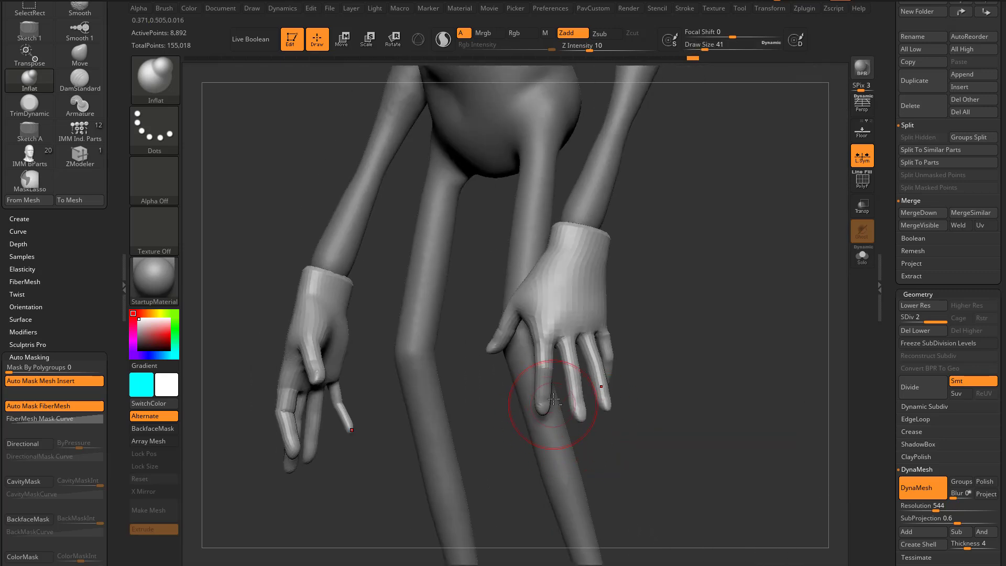
mouse_move(676, 320)
mouse_down()
mouse_move(703, 341)
mouse_move(672, 337)
mouse_move(655, 301)
mouse_move(560, 359)
mouse_up()
Subdivide the hands to level 3 and build up the knuckles with the Clay brush
key(d)
key(b)
key(c)
key(l)
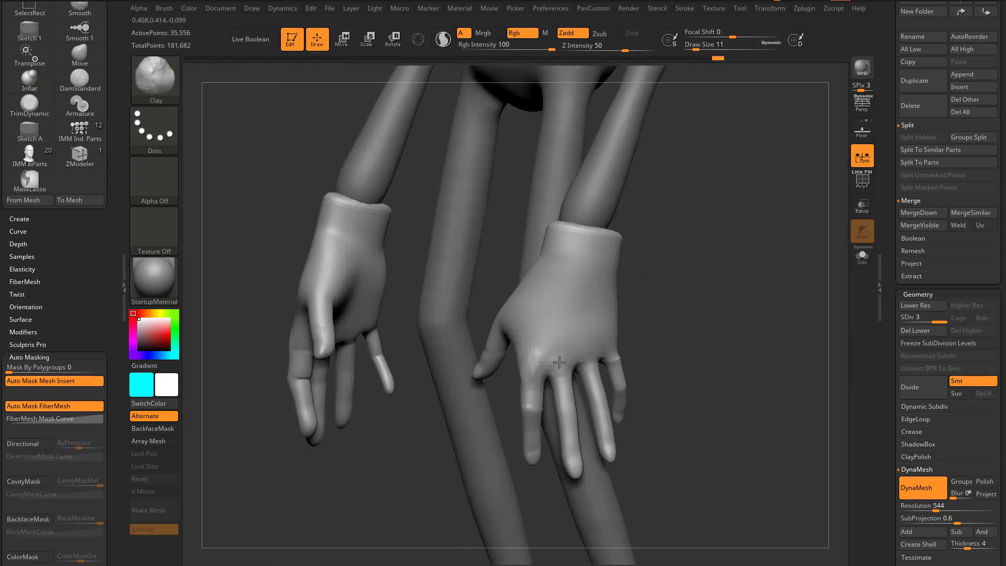
mouse_move(578, 352)
right_down()
mouse_move(588, 347)
mouse_move(564, 319)
right_up()
drag(655, 231, 607, 245)
ctrl+right_drag(607, 245, 584, 172)
drag(679, 221, 568, 248)
Select the hands subtool and reshape the wrist cuffs around the forearms with the Move brush
alt+click(578, 220)
mouse_move(699, 232)
shift+mouse_down()
mouse_move(718, 306)
mouse_move(696, 335)
mouse_move(579, 363)
shift+mouse_up()
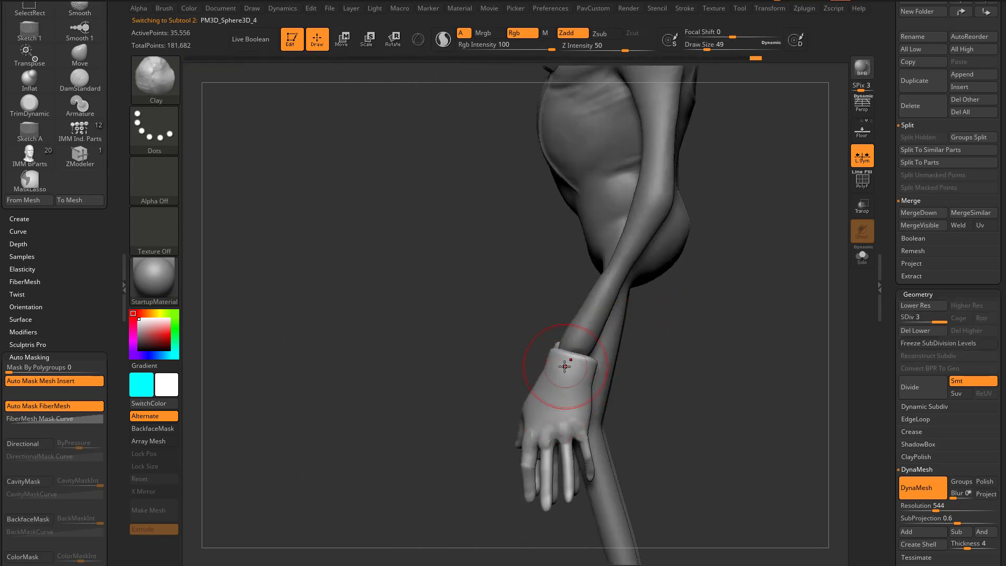
key(b)
key(m)
key(v)
key(s)
drag(593, 361, 591, 362)
drag(509, 356, 581, 351)
key(bracketleft)
key(bracketleft)
mouse_move(577, 351)
mouse_down()
mouse_move(603, 340)
mouse_move(556, 344)
mouse_up()
drag(558, 362, 562, 362)
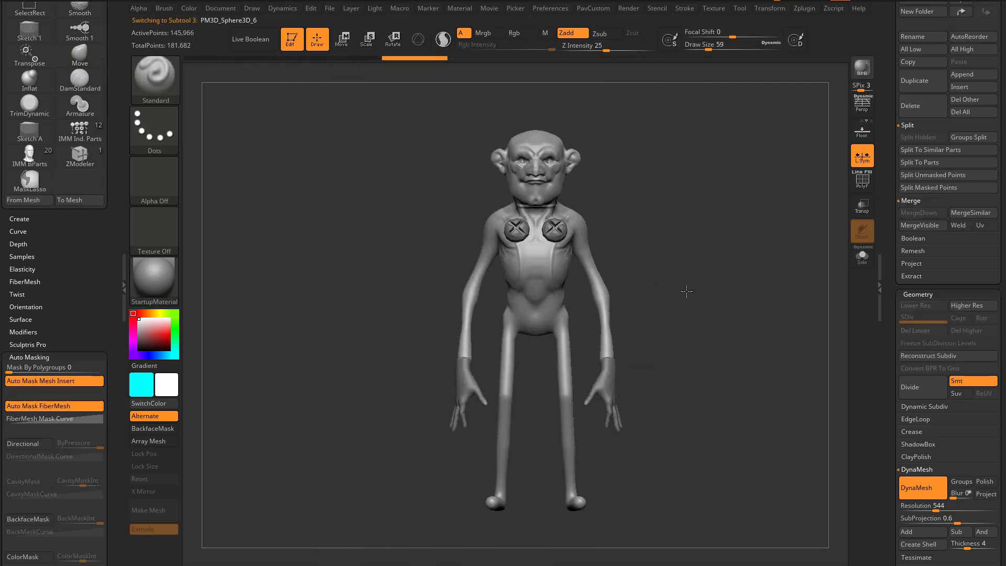
Frame the character's head and choose the IMM Primitives brush for the body subtool
mouse_move(685, 290)
mouse_down()
mouse_move(699, 300)
mouse_move(689, 301)
mouse_up()
key(s)
alt+drag(689, 301, 674, 309)
drag(630, 163, 733, 282)
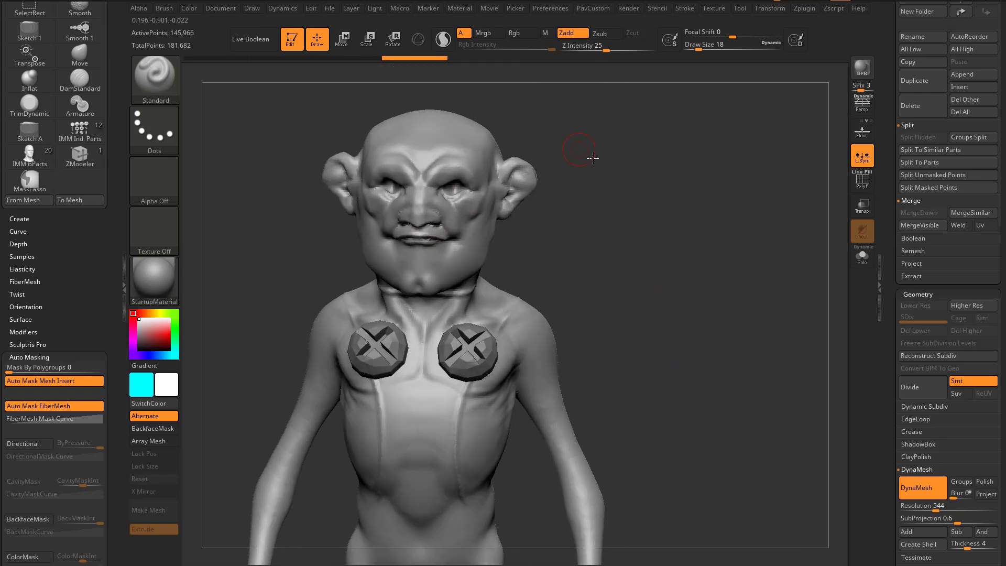
alt+drag(580, 149, 643, 206)
key(b)
key(i)
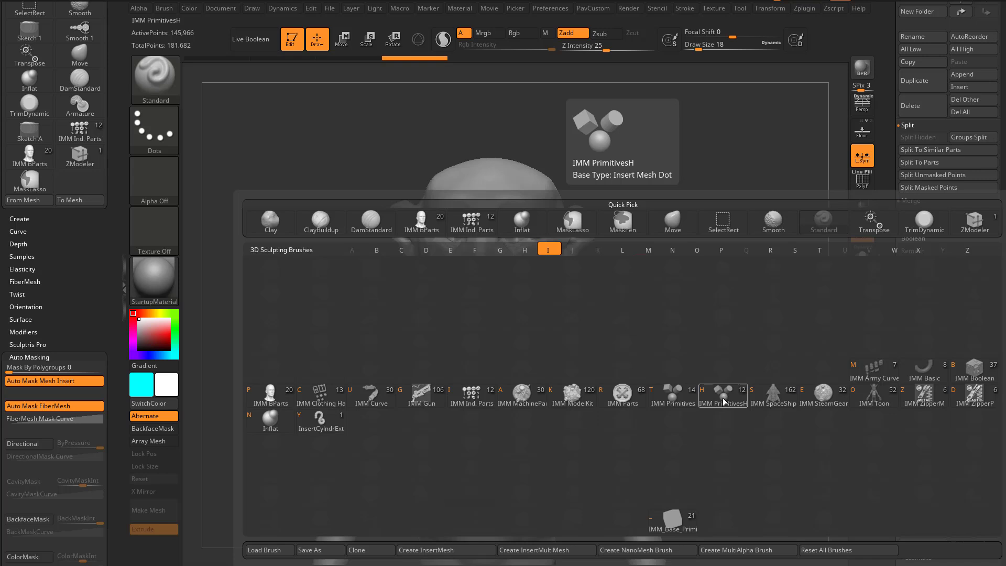
click(672, 396)
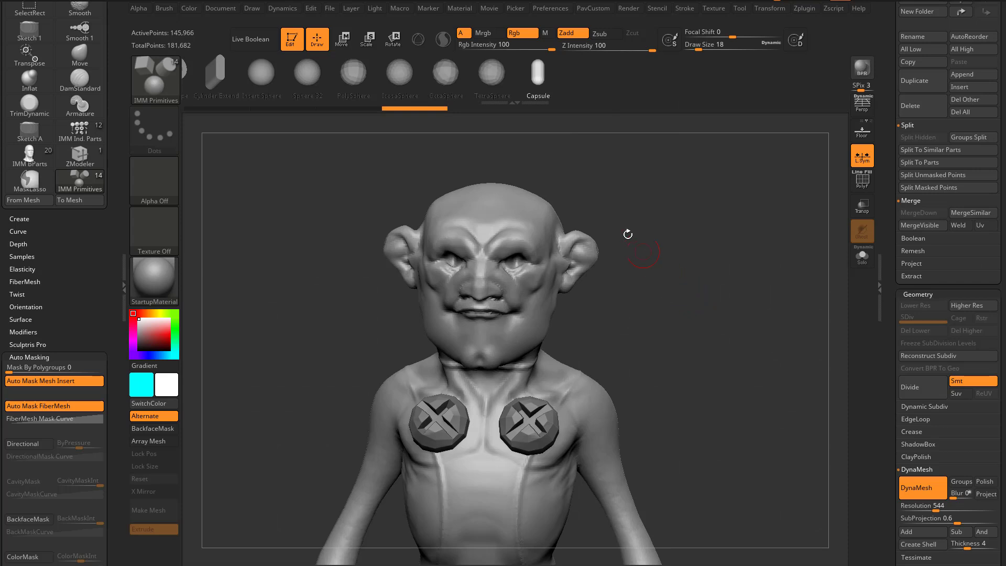
Insert mirrored Sphere 32 meshes into the eye sockets as eyeballs
key(m)
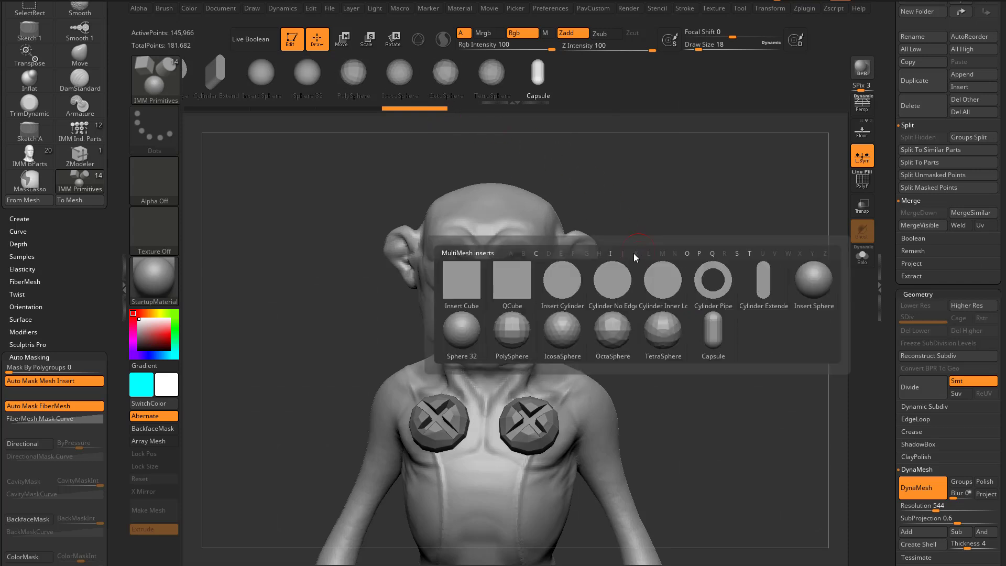
click(470, 344)
drag(733, 251, 729, 300)
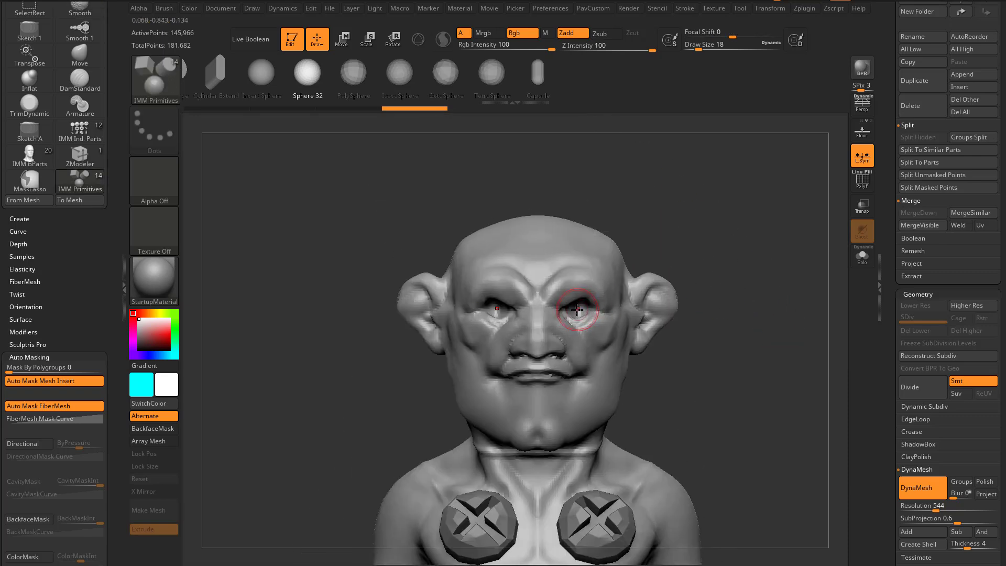
drag(579, 317, 598, 311)
Separate the eyeballs from the body into their own subtool with Split Masked Points
key(space)
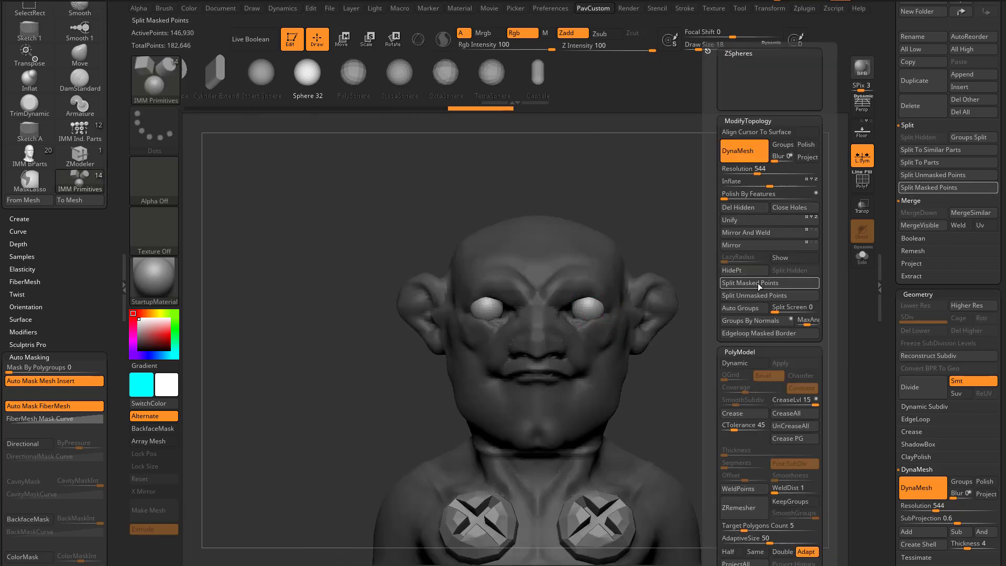
click(750, 284)
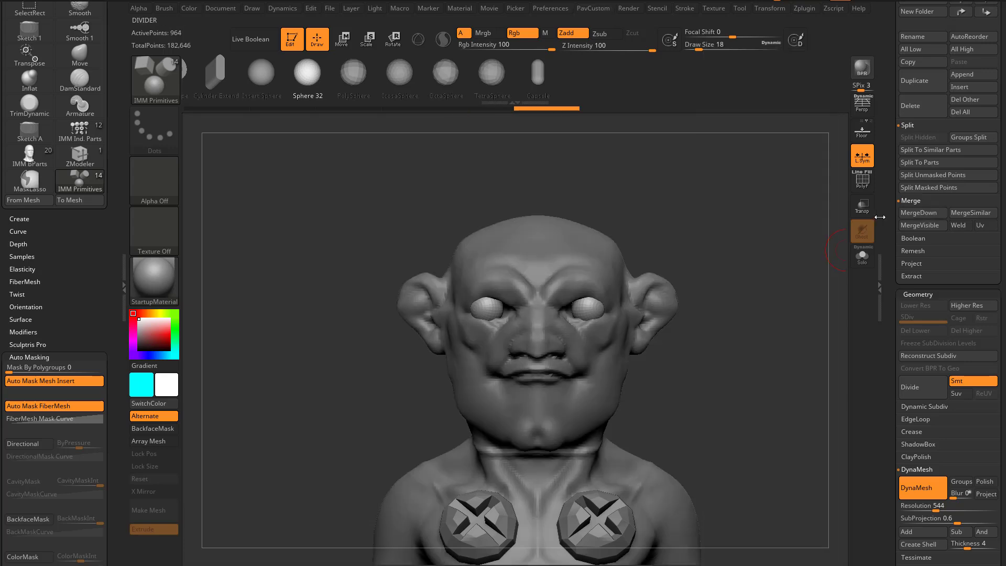
click(930, 307)
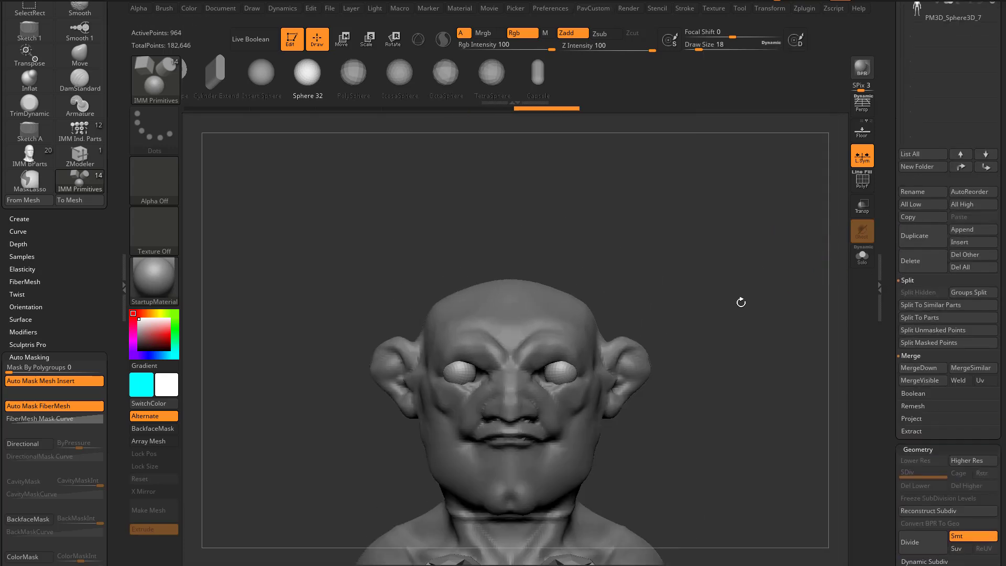
Select the eyeball subtool and orient and enlarge the mirrored eyeballs with the gizmo to fill the sockets
scroll(936, 283, up, 5)
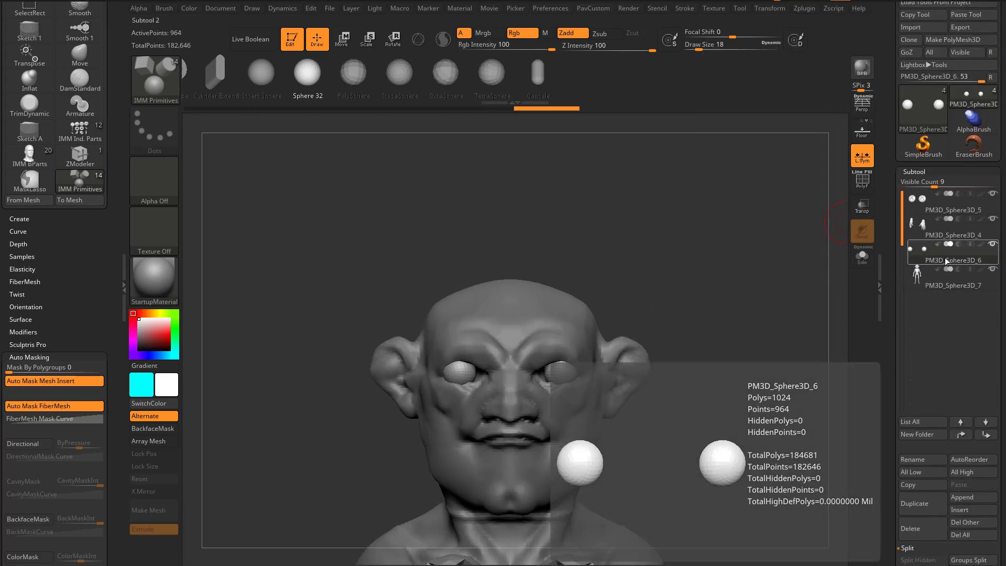
key(w)
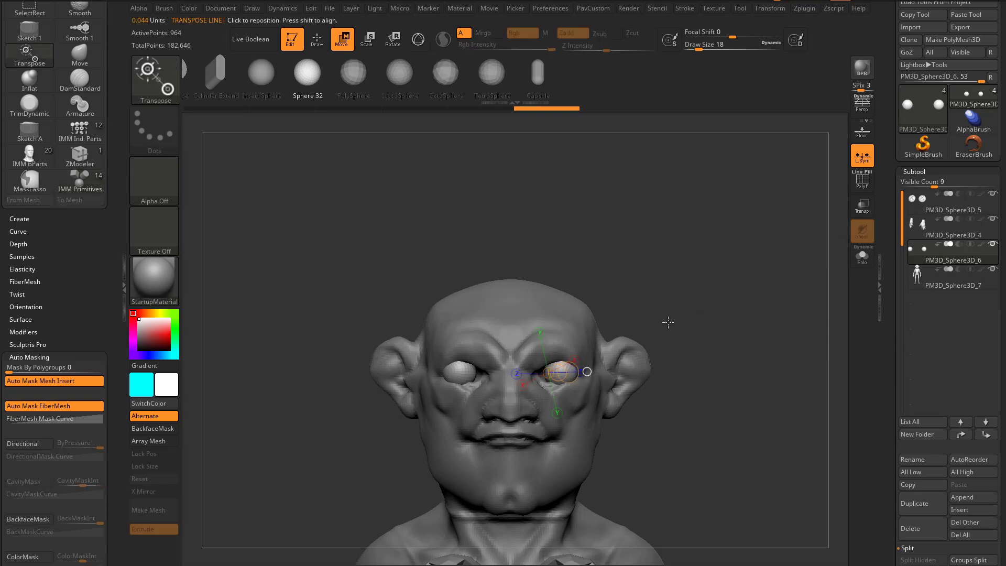
key(y)
alt+drag(712, 319, 736, 275)
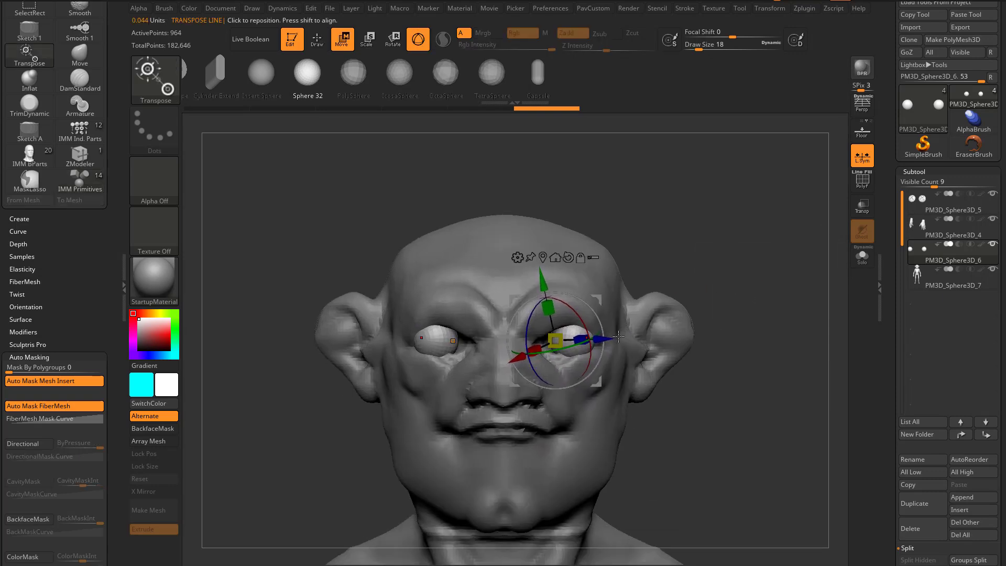
mouse_move(568, 346)
mouse_down()
mouse_move(545, 310)
mouse_move(598, 333)
mouse_move(514, 292)
mouse_move(557, 334)
mouse_up()
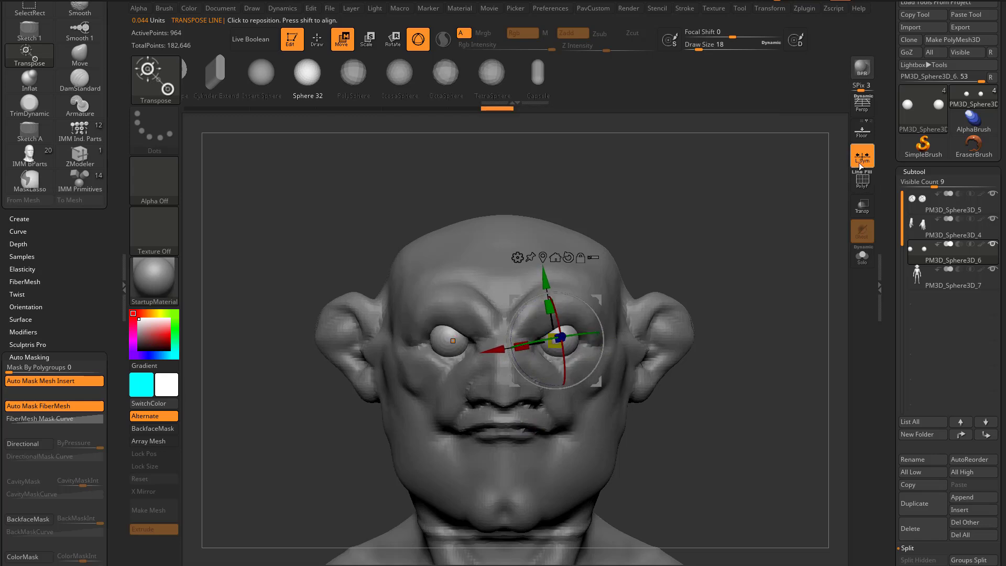
alt+drag(771, 260, 770, 242)
mouse_move(556, 323)
mouse_down()
mouse_move(557, 366)
mouse_move(556, 338)
mouse_up()
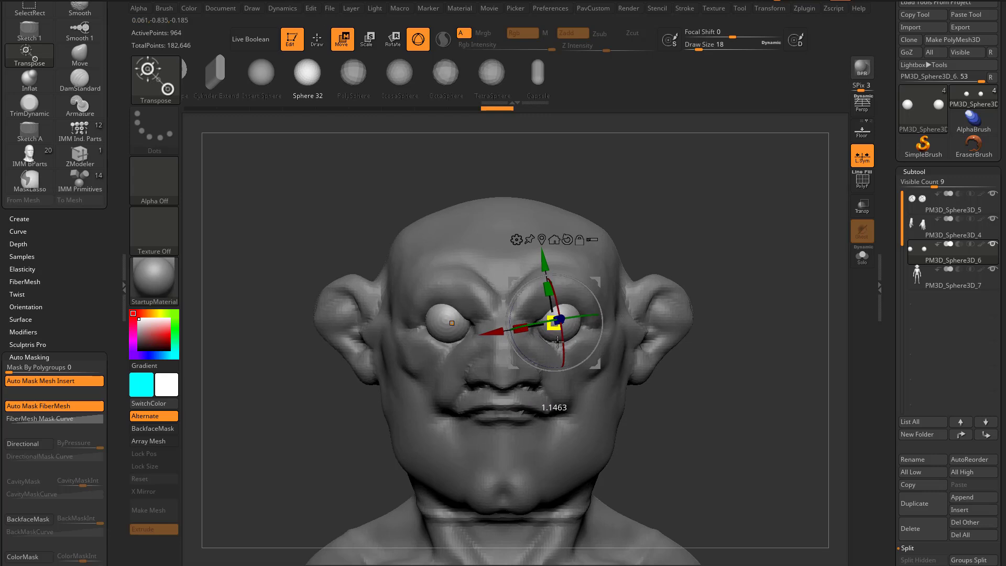
Fine-tune the eyeballs' placement and rotation in the sockets with the gizmo, checking from the side and front
shift+drag(671, 288, 602, 286)
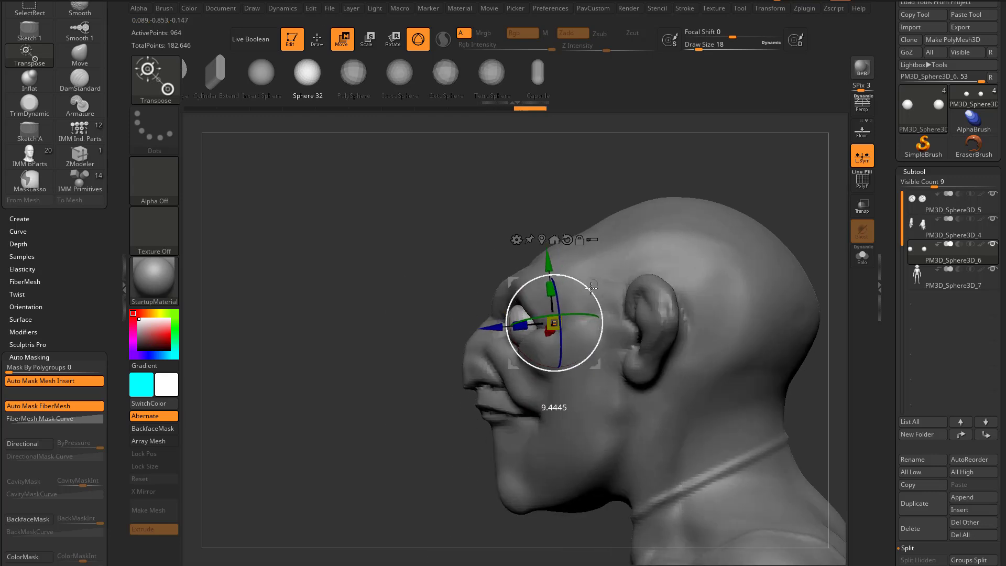
key(q)
mouse_move(415, 353)
shift+mouse_down()
mouse_move(752, 269)
mouse_move(799, 285)
shift+mouse_up()
key(w)
drag(644, 283, 640, 284)
key(q)
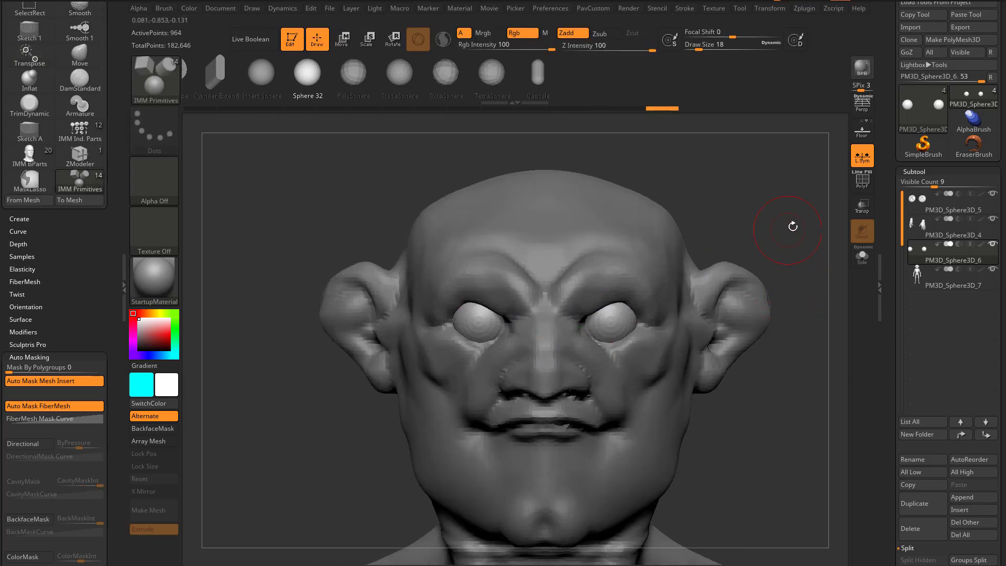
Set the TrimCurve brush as the active trimming brush
alt+drag(787, 229, 768, 249)
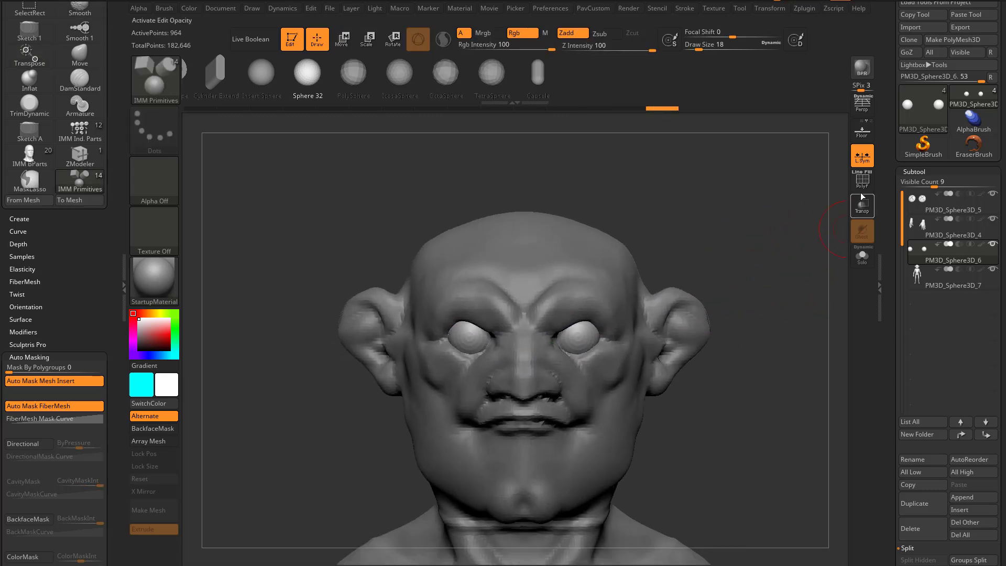
ctrl+shift+click(155, 78)
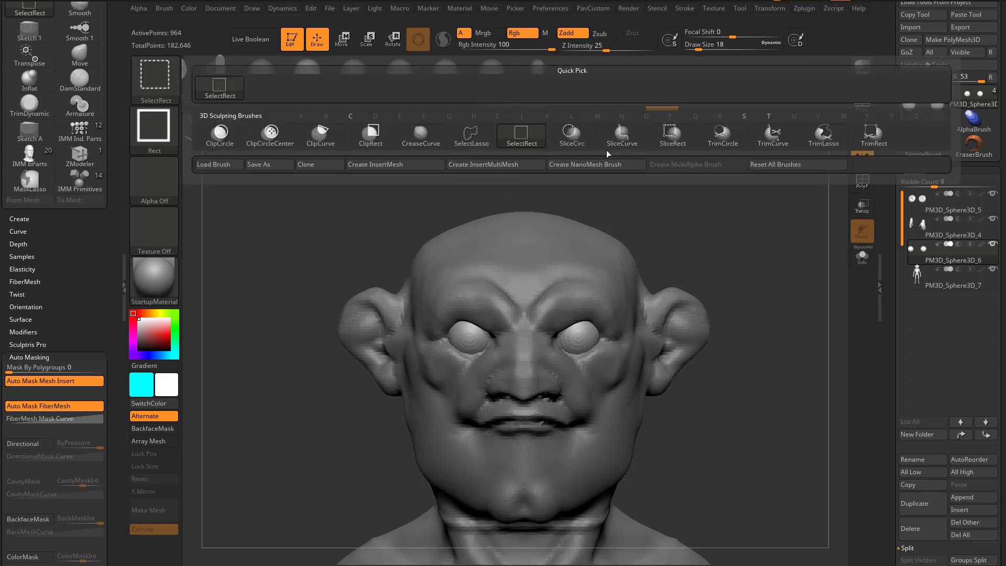
click(620, 137)
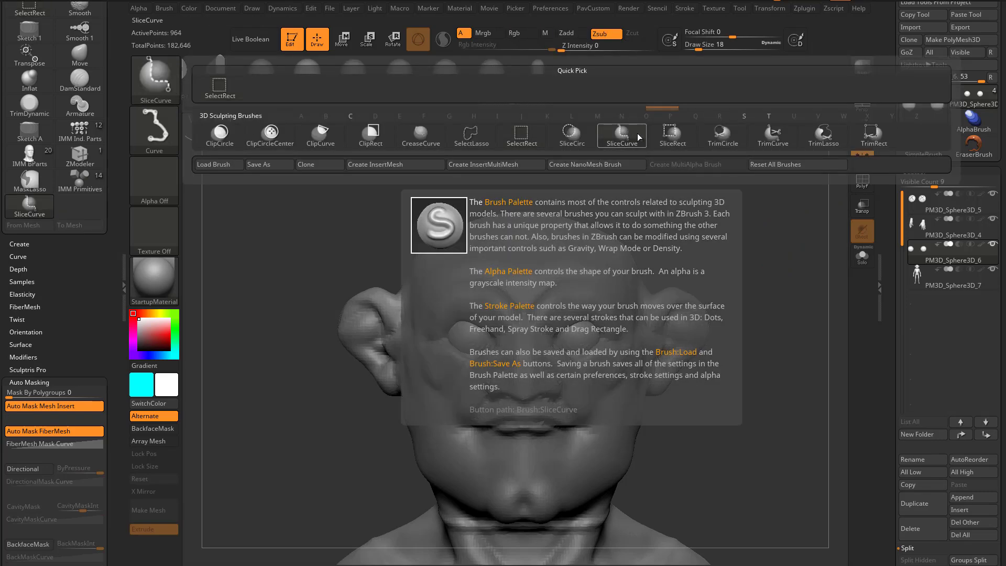
ctrl+shift+click(775, 140)
Duplicate the eyeball subtool twice to get base meshes for the upper and lower eyelids
mouse_move(756, 278)
alt+mouse_down()
mouse_move(741, 290)
mouse_move(774, 302)
alt+mouse_up()
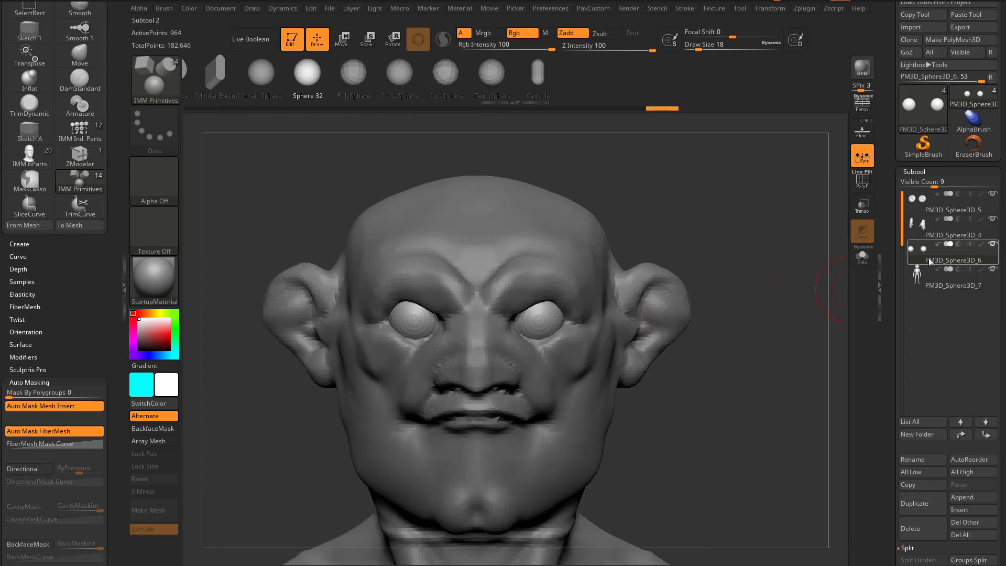
scroll(902, 266, down, 3)
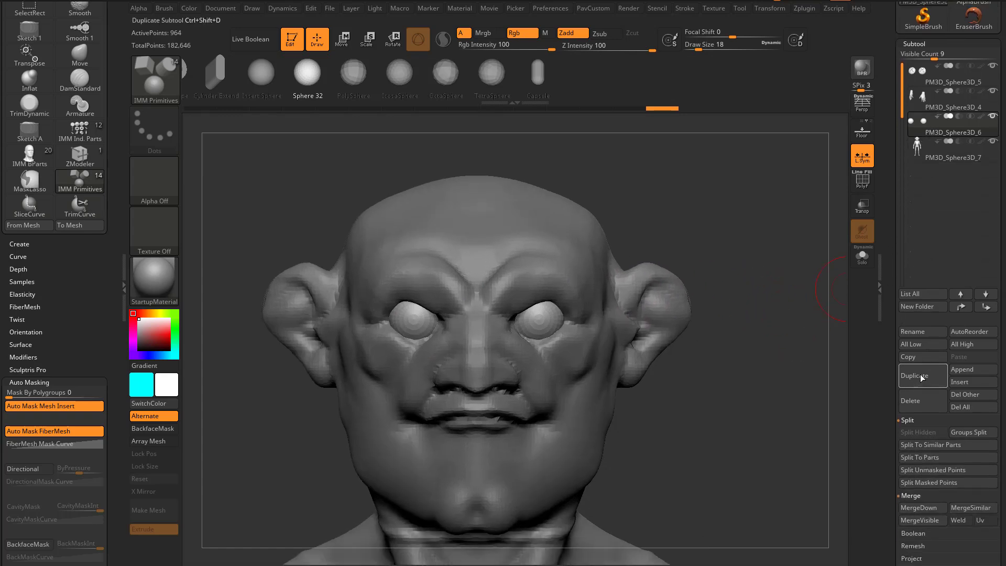
click(922, 378)
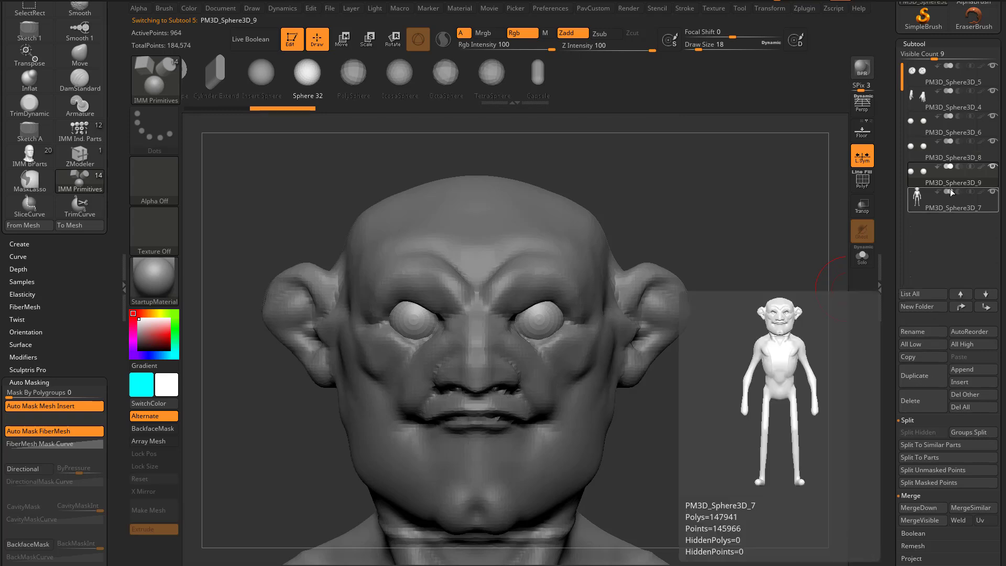
Turn on the polyframe and trim the first eyeball copy from the side with TrimCurve, keeping only its upper cap
click(938, 157)
click(862, 179)
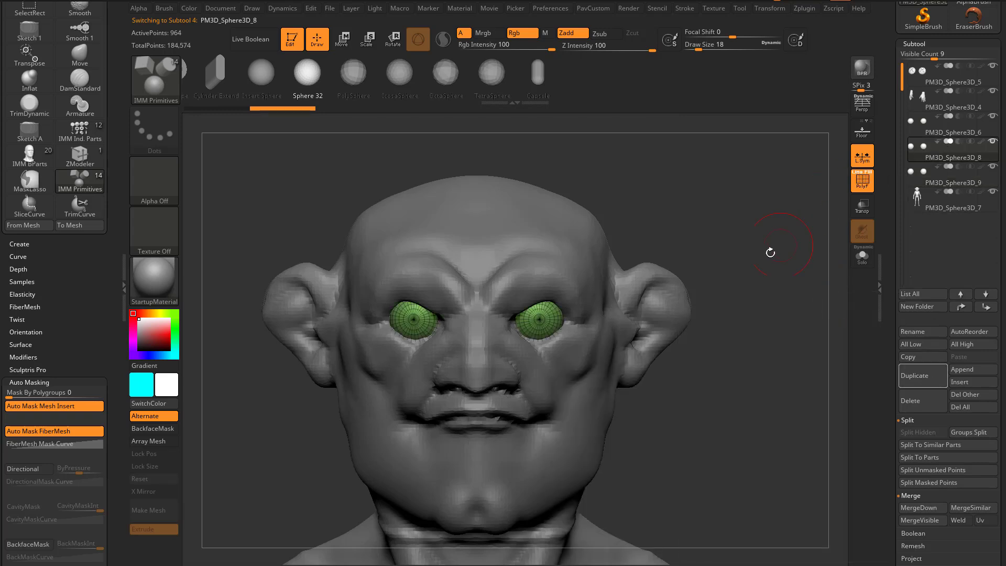
drag(790, 239, 681, 241)
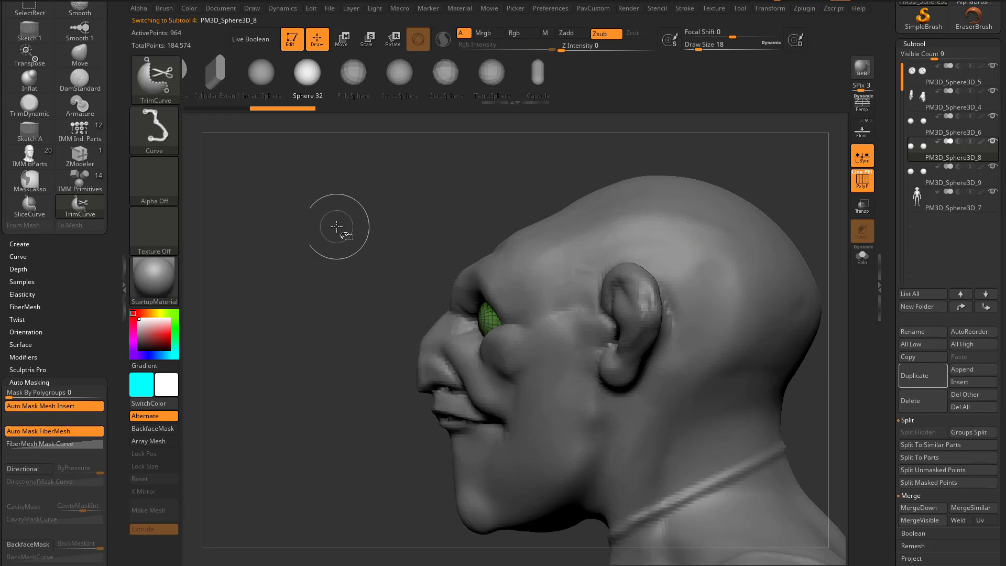
mouse_move(678, 416)
ctrl+shift+mouse_down()
mouse_move(307, 269)
mouse_move(336, 250)
ctrl+shift+mouse_up()
drag(813, 204, 847, 193)
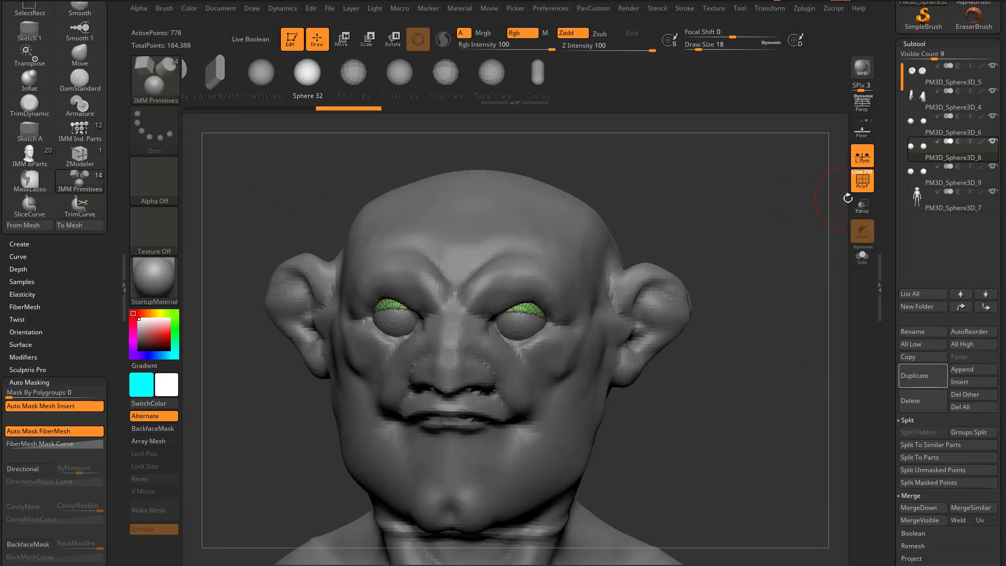
Trim the second eyeball copy from the side with TrimCurve, keeping only its lower cap as the lower eyelid
click(933, 182)
drag(779, 253, 741, 252)
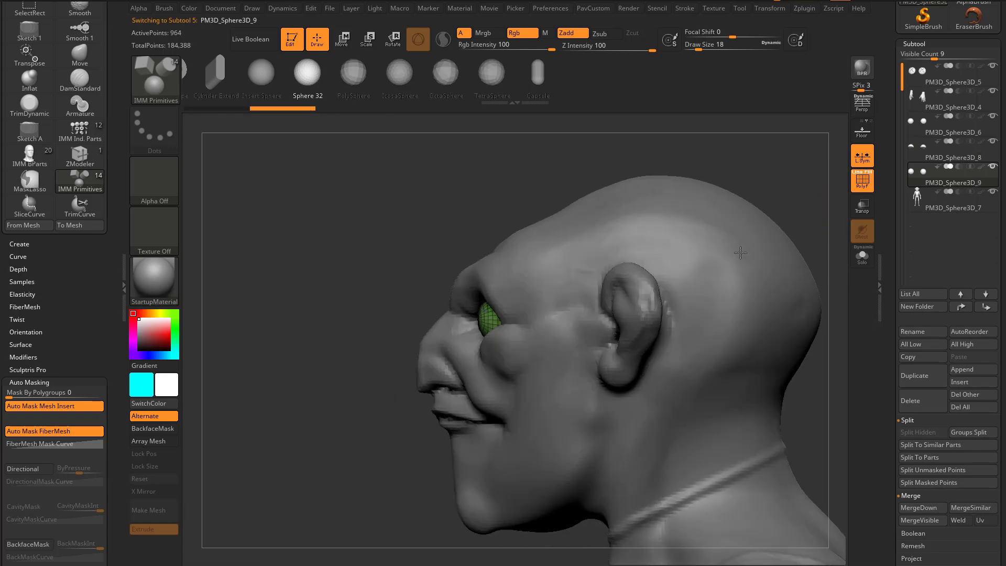
ctrl+shift+drag(312, 374, 743, 275)
mouse_move(842, 182)
mouse_down()
mouse_move(742, 210)
mouse_move(761, 248)
mouse_move(779, 244)
mouse_move(784, 266)
mouse_up()
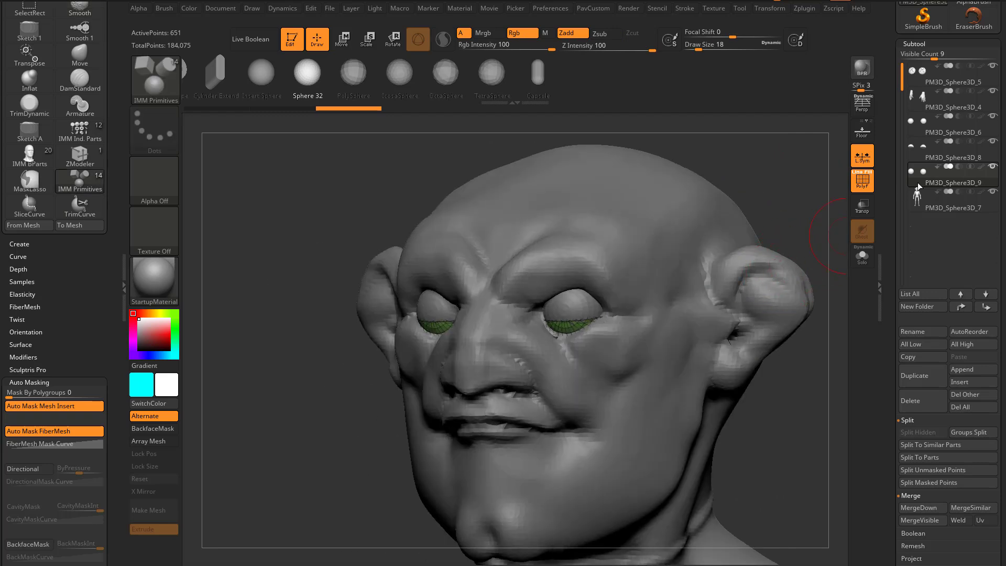
Select the upper eyelid subtool and choose the Move brush for it
click(943, 153)
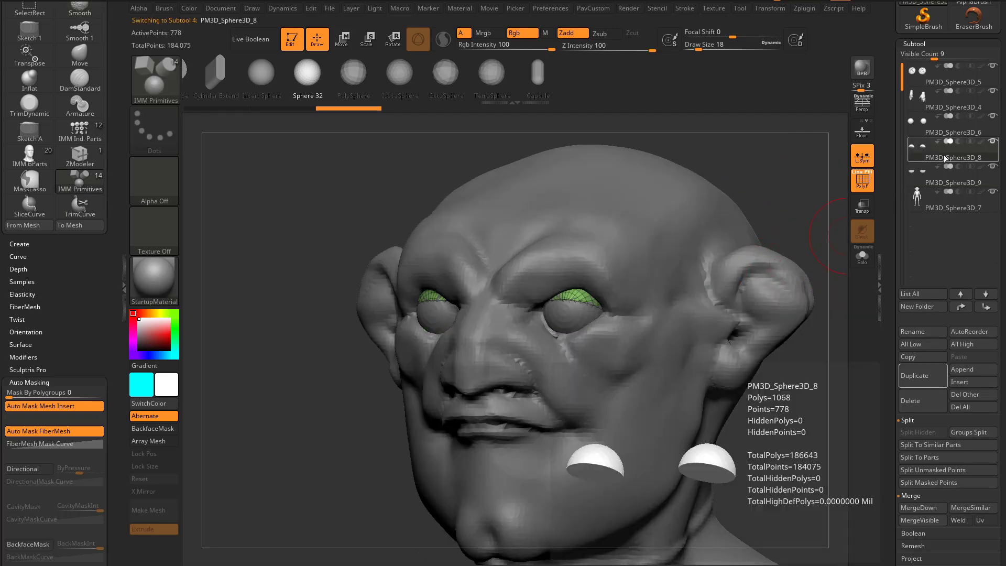
click(945, 135)
click(943, 154)
mouse_move(758, 194)
alt+mouse_down()
mouse_move(716, 214)
mouse_move(784, 140)
mouse_move(616, 229)
alt+mouse_up()
key(s)
key(b)
key(m)
key(v)
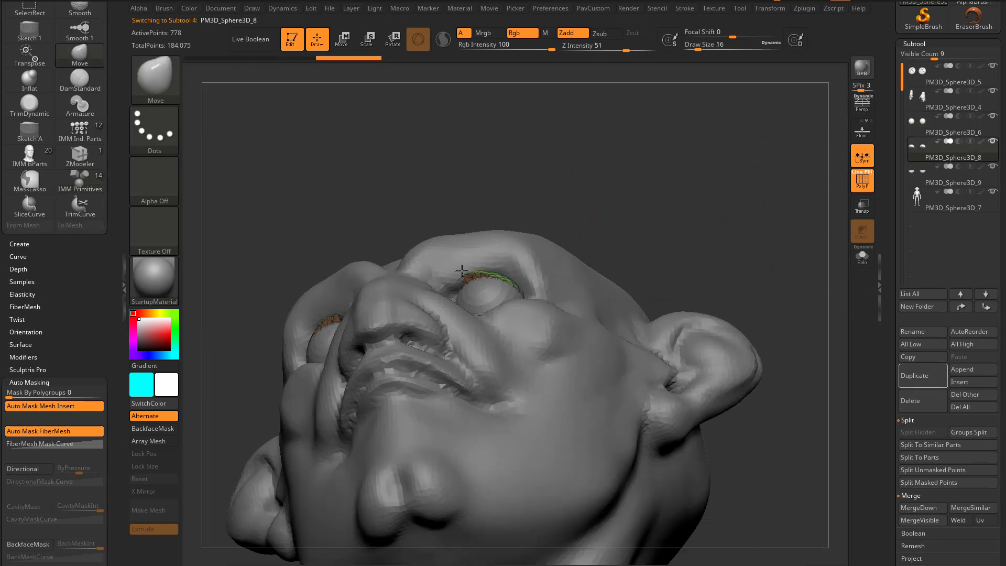
mouse_move(449, 204)
mouse_down()
mouse_move(697, 229)
mouse_move(797, 281)
mouse_move(795, 260)
mouse_move(771, 303)
mouse_move(739, 321)
mouse_move(705, 321)
mouse_up()
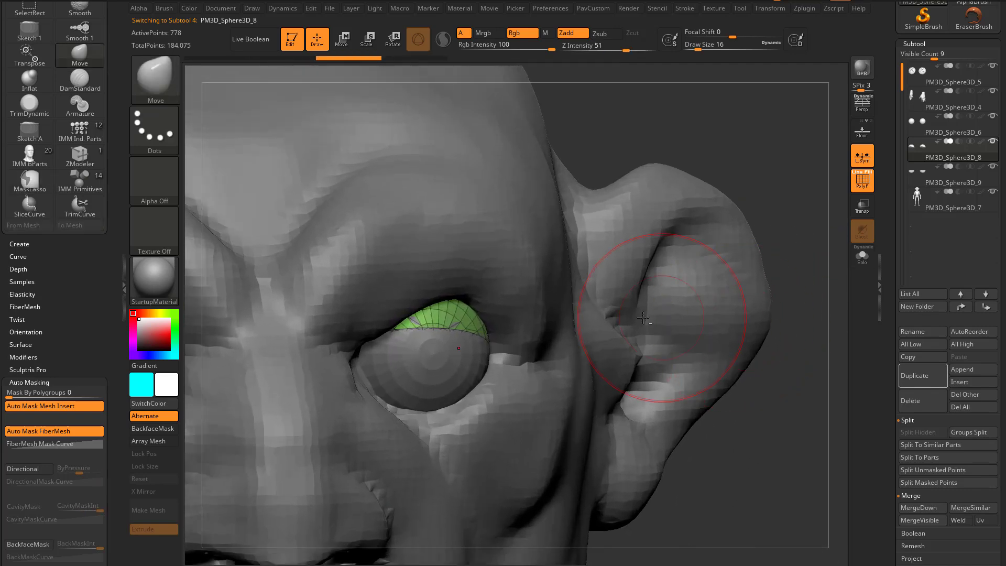
Thicken the upper eyelids outward using the ZModeler brush with QMesh set to Polygroup All
key(b)
key(z)
key(m)
key(bracketleft)
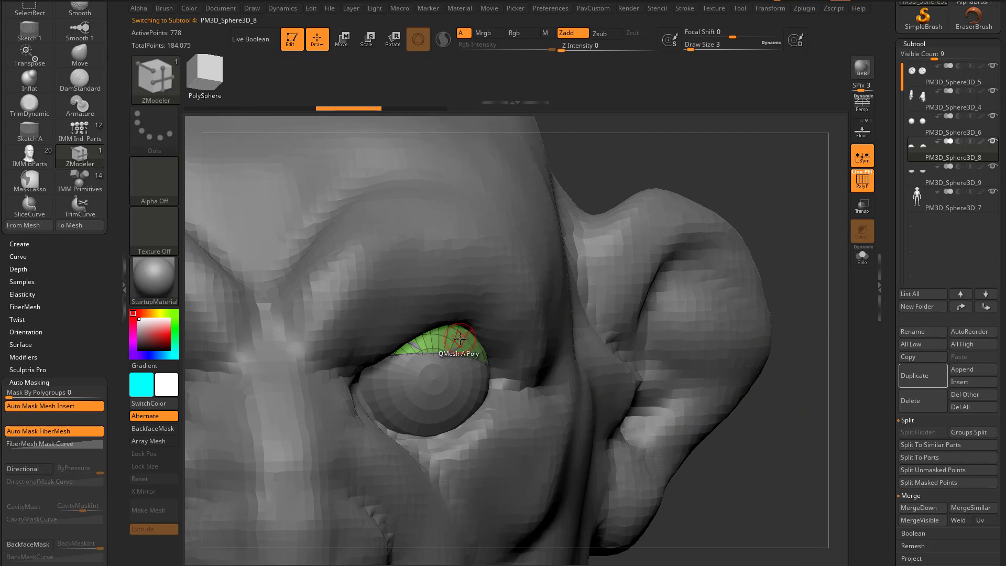
key(space)
click(536, 287)
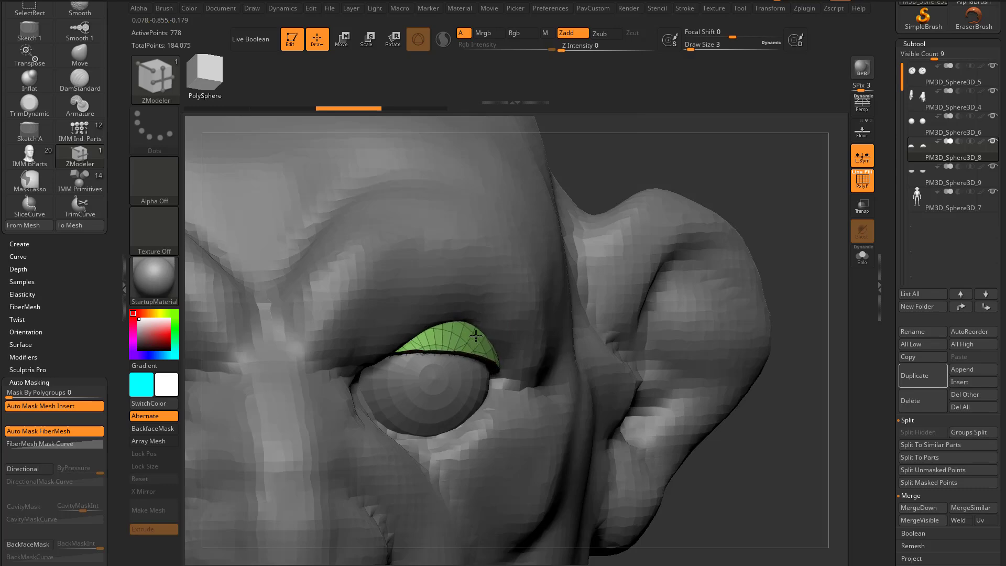
Select the lower eyelid subtool, thicken it outward with the ZModeler QMesh action, and turn off the polyframe
drag(818, 233, 791, 216)
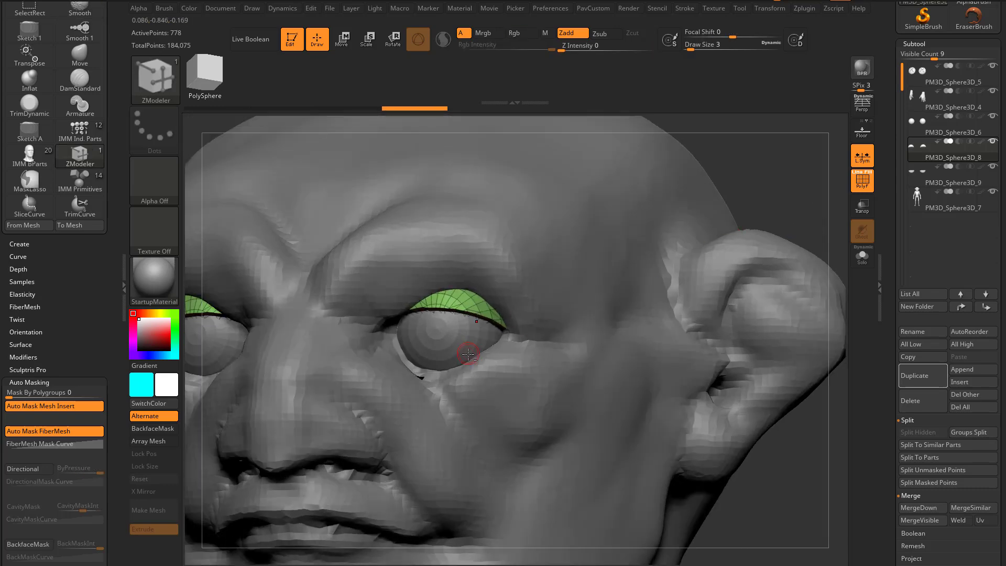
alt+click(467, 353)
alt+click(465, 350)
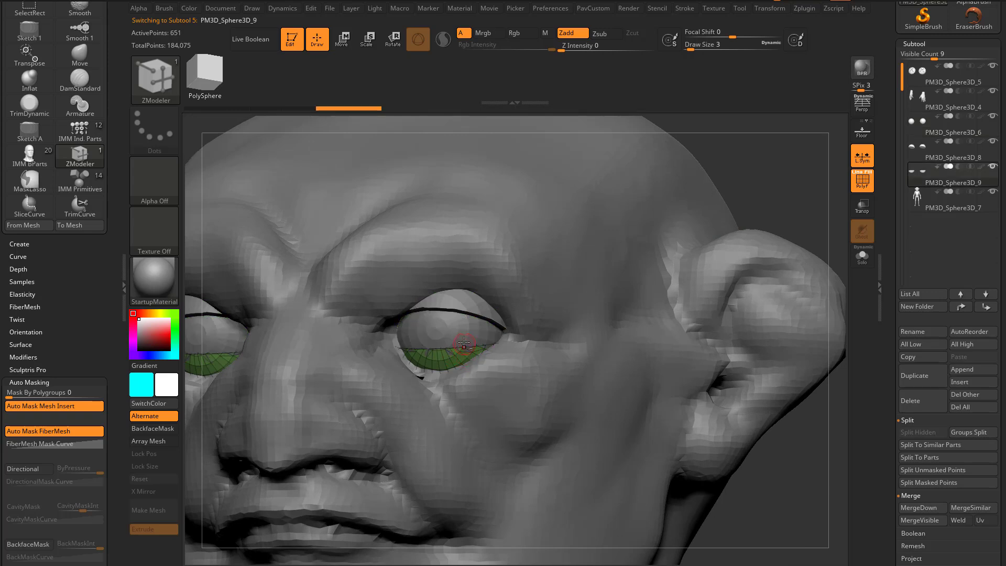
drag(835, 178, 744, 206)
drag(431, 394, 425, 400)
mouse_move(833, 132)
alt+mouse_down()
mouse_move(770, 121)
mouse_move(737, 256)
mouse_move(791, 236)
mouse_move(723, 252)
mouse_move(781, 248)
alt+mouse_up()
click(862, 187)
Select the upper eyelids and pull their inner corners down toward the nose with the Move brush
alt+click(544, 339)
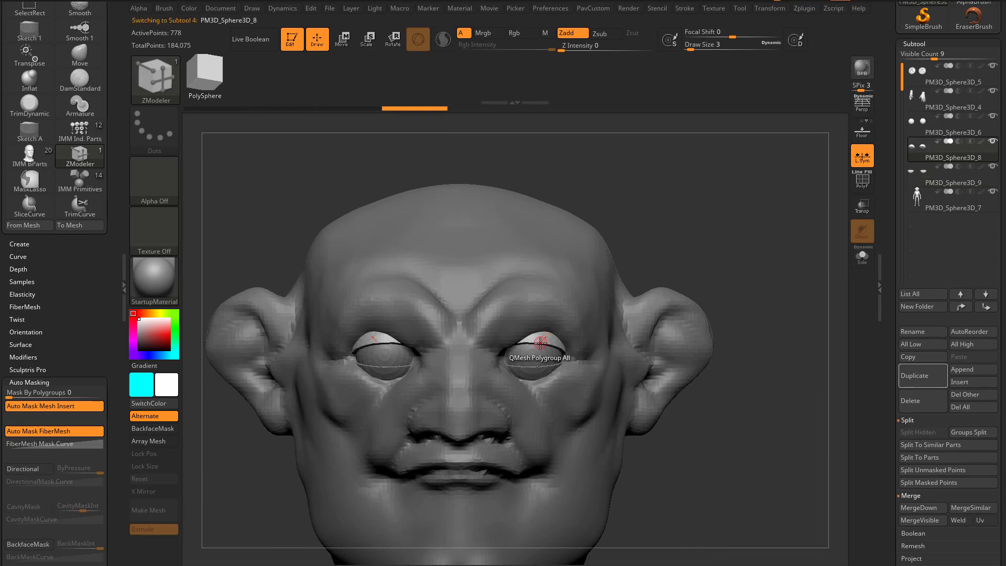
key(b)
key(m)
key(v)
key(s)
drag(524, 324, 511, 332)
key(s)
drag(511, 337, 528, 324)
key(s)
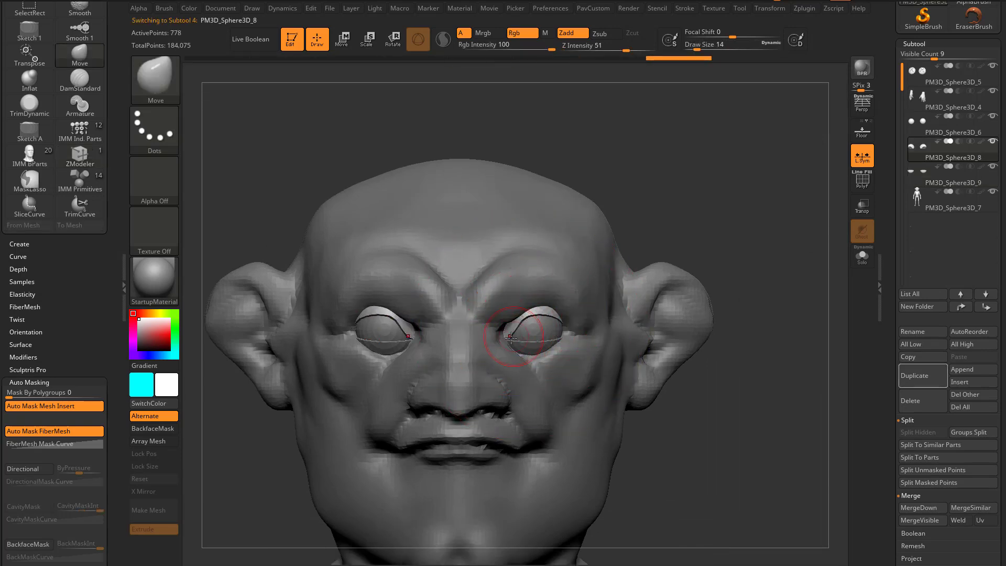
Select the lower eyelids and fit them around the eyeballs with the Move brush
drag(739, 278, 686, 274)
alt+click(540, 341)
shift+drag(792, 224, 810, 226)
key(s)
drag(521, 348, 546, 347)
key(s)
right_drag(555, 343, 498, 341)
drag(550, 337, 546, 341)
right_drag(517, 347, 473, 359)
Reselect the upper eyelids and nudge their edge into shape over the eyeballs with the Move brush
alt+click(556, 320)
key(s)
drag(554, 315, 553, 315)
mouse_move(528, 314)
right_down()
mouse_move(589, 315)
mouse_move(752, 253)
mouse_move(691, 264)
mouse_move(770, 260)
mouse_move(729, 262)
right_up()
Select the body subtool and reshape the brows and sockets around the eyelids with the Move brush
alt+click(575, 285)
alt+right_drag(688, 234, 715, 271)
key(s)
drag(565, 329, 558, 330)
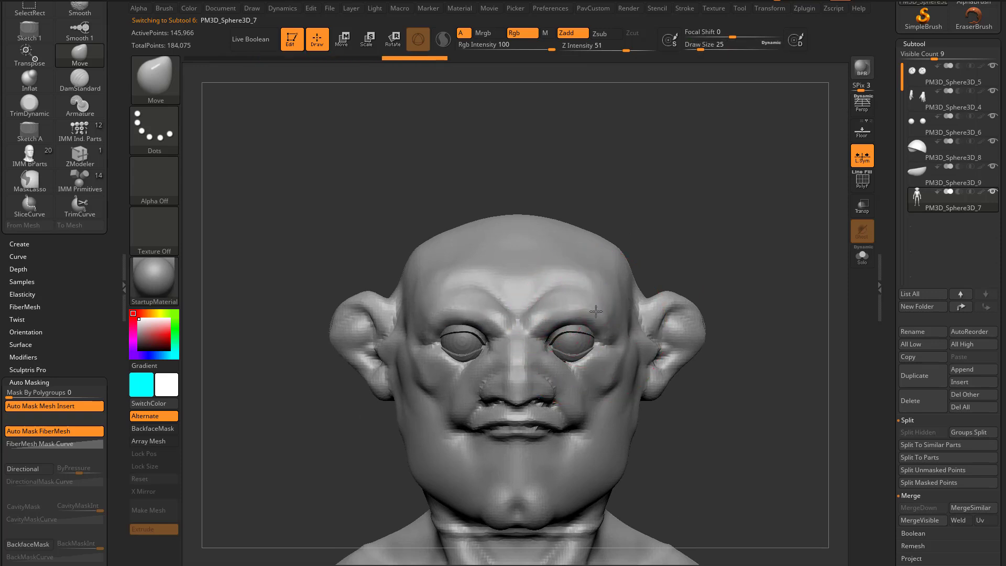
mouse_move(712, 275)
right_down()
mouse_move(755, 283)
mouse_move(607, 314)
right_up()
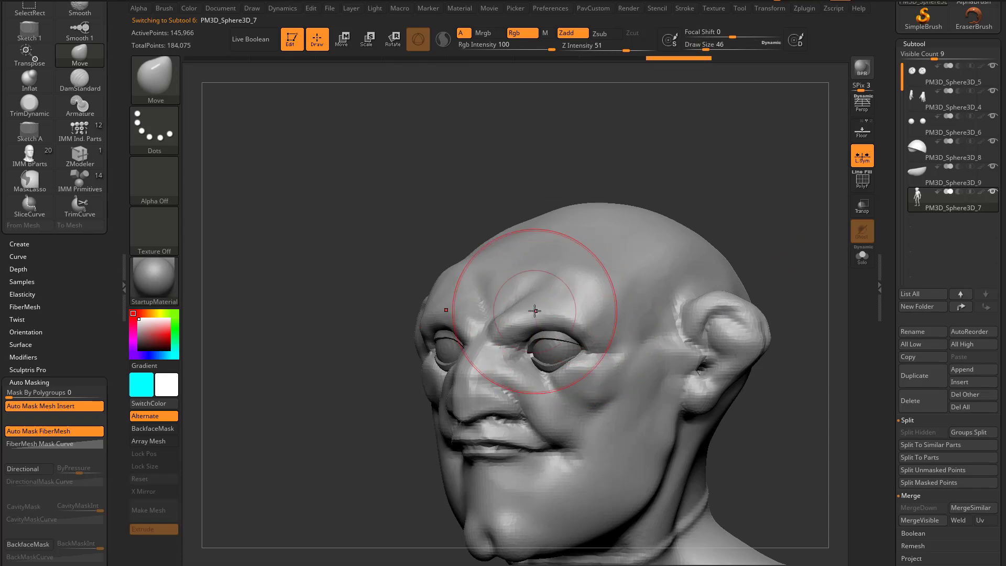
key(s)
drag(591, 312, 584, 312)
shift+right_drag(584, 313, 624, 318)
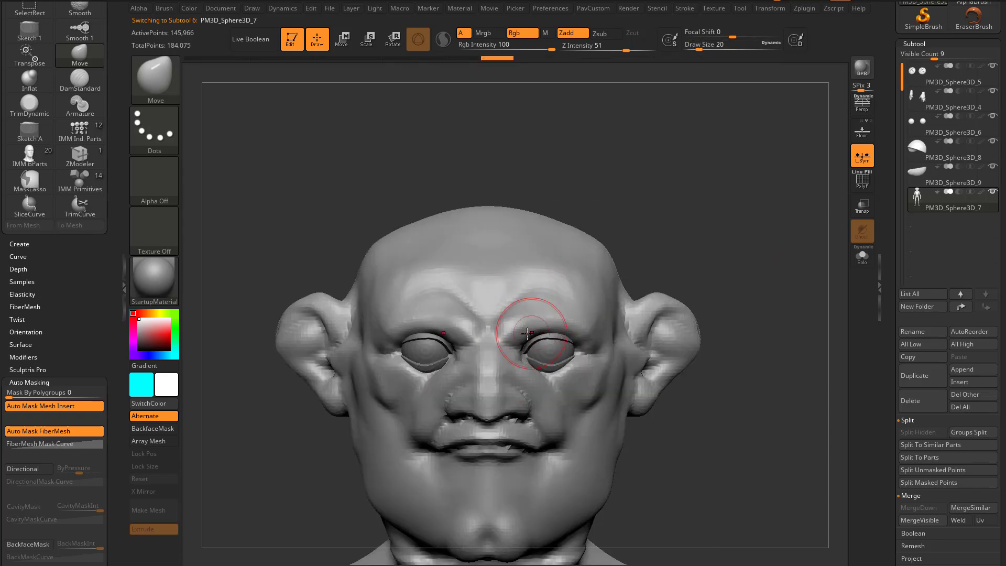
Carve creases between the brows and the upper eyelids near the inner corners with the DamStandard brush
mouse_move(708, 268)
mouse_down()
mouse_move(721, 244)
mouse_move(742, 262)
mouse_up()
key(b)
key(d)
key(s)
key(s)
drag(524, 337, 510, 339)
key(s)
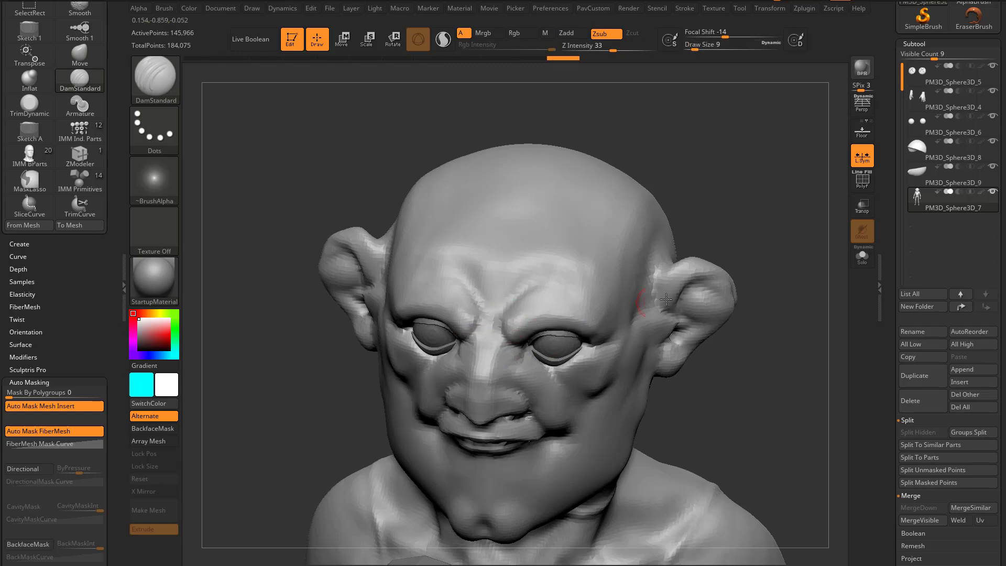
Frame the whole character from the front and choose the Standard brush
right_drag(613, 314, 504, 346)
mouse_move(744, 249)
shift+mouse_down()
mouse_move(768, 242)
mouse_move(716, 272)
mouse_move(731, 257)
mouse_move(709, 262)
mouse_move(703, 276)
mouse_move(709, 269)
mouse_move(686, 251)
shift+mouse_up()
key(b)
key(s)
key(t)
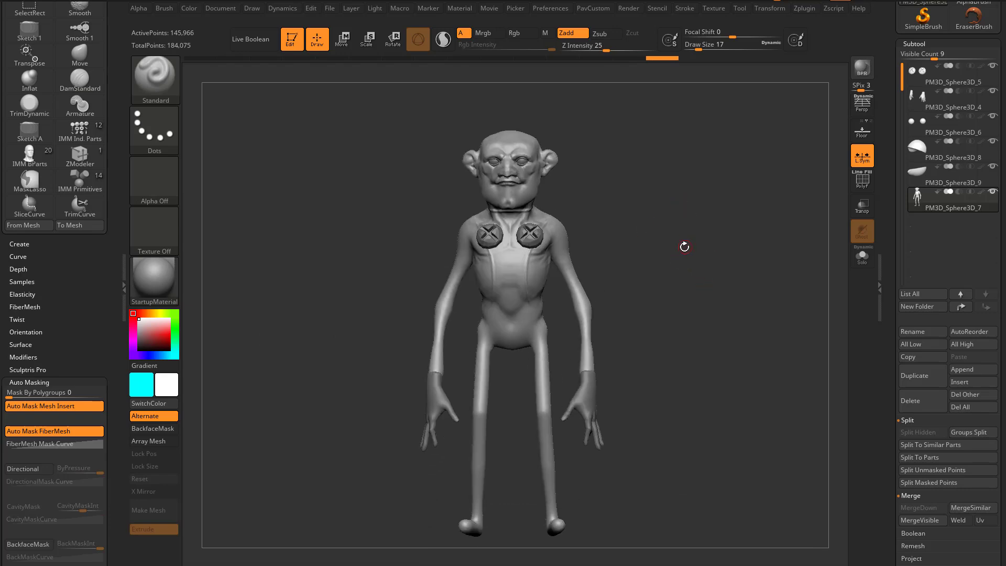
Choose the IMM ModelKit brush and look through its insert meshes
key(b)
key(i)
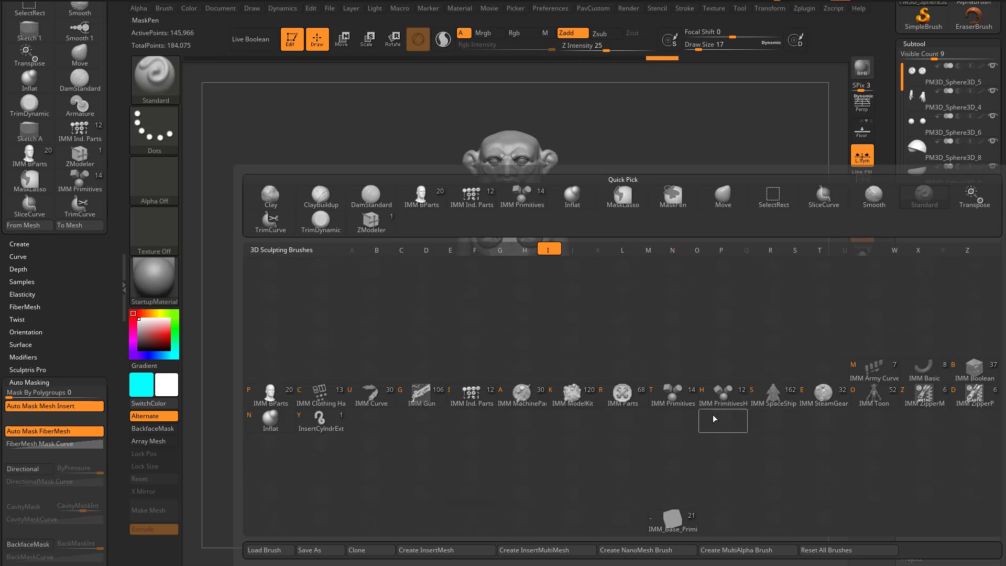
key(k)
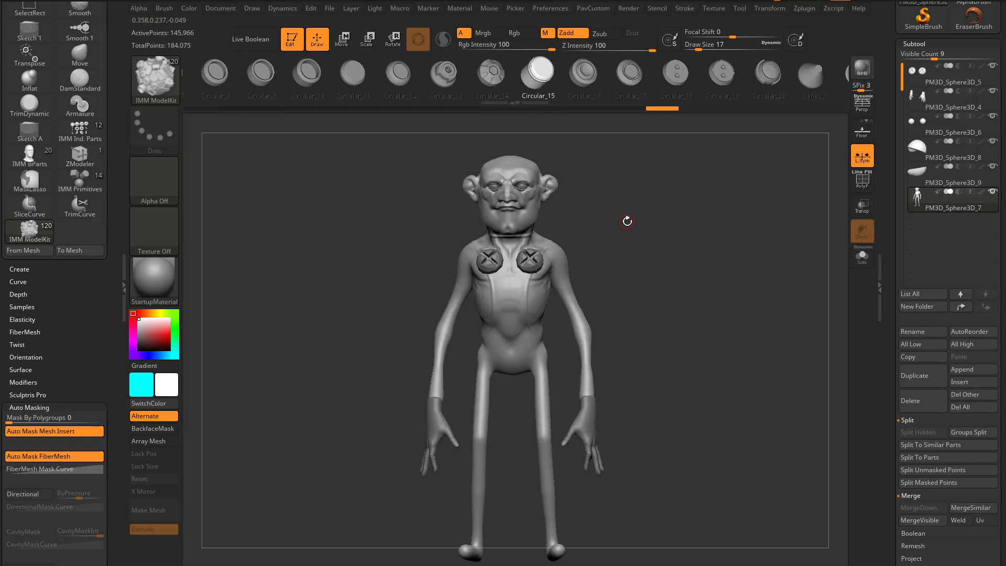
key(m)
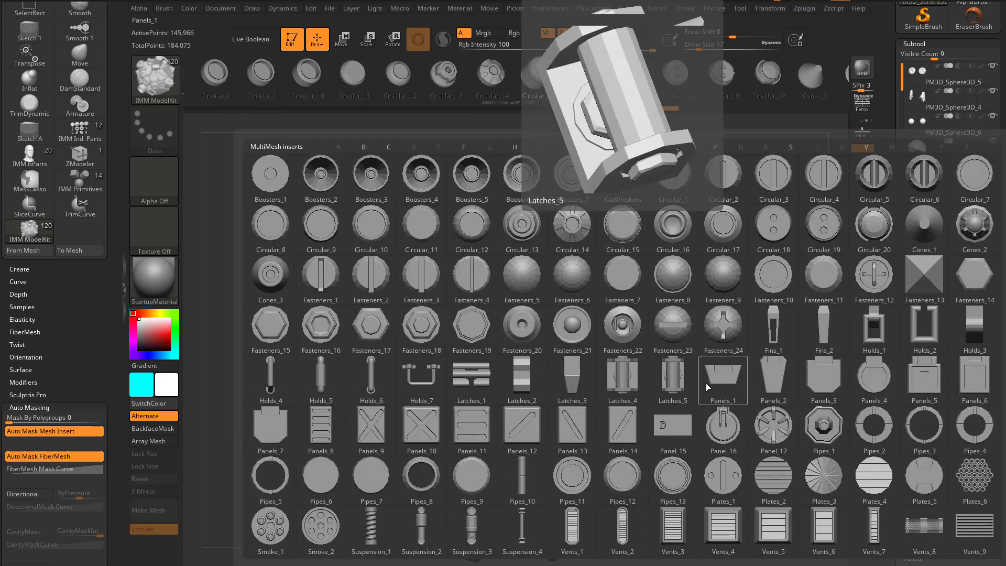
Load the IMM Dragon Bones brush from the Insert-IMM brush folder in LightBox
key(comma)
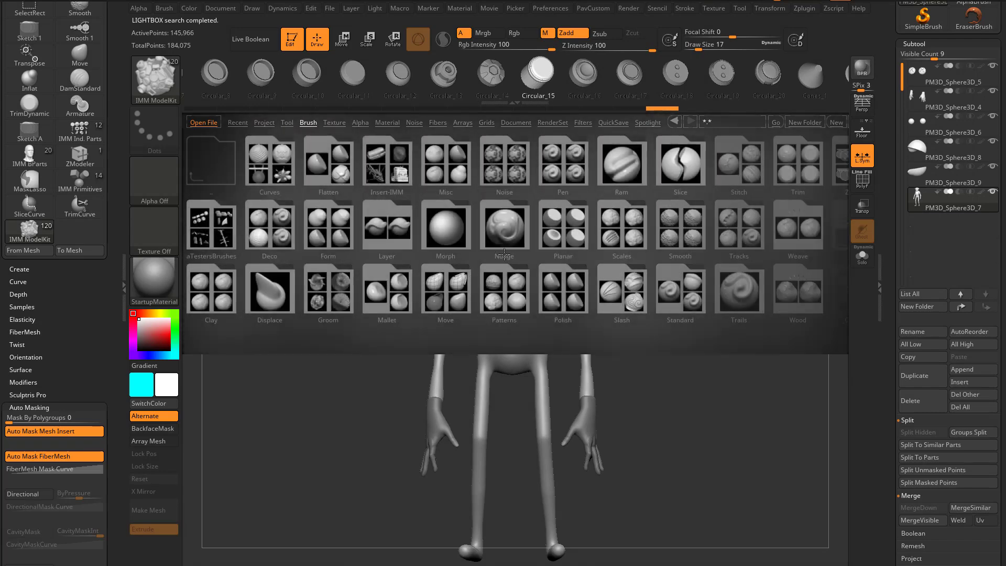
double_click(388, 166)
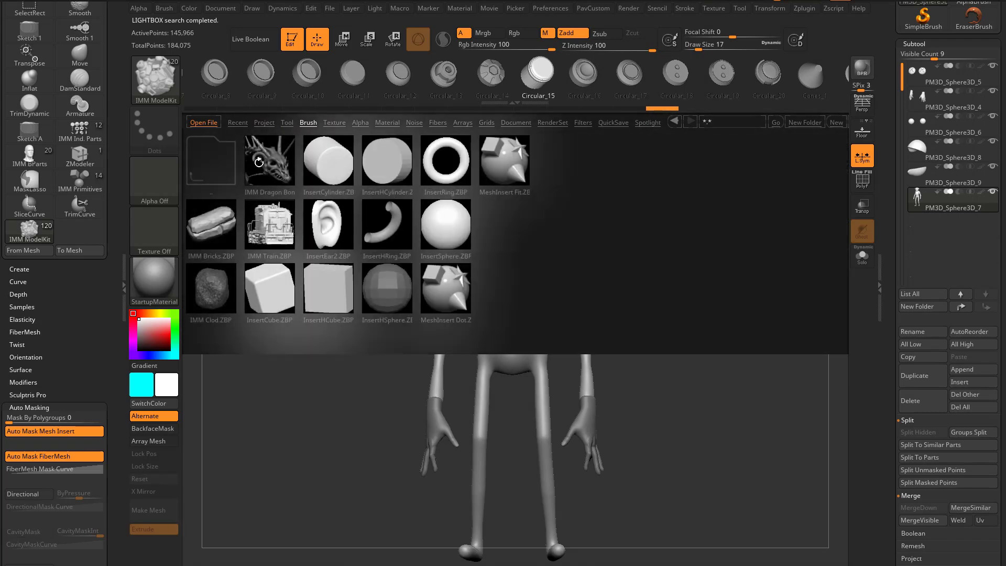
double_click(277, 181)
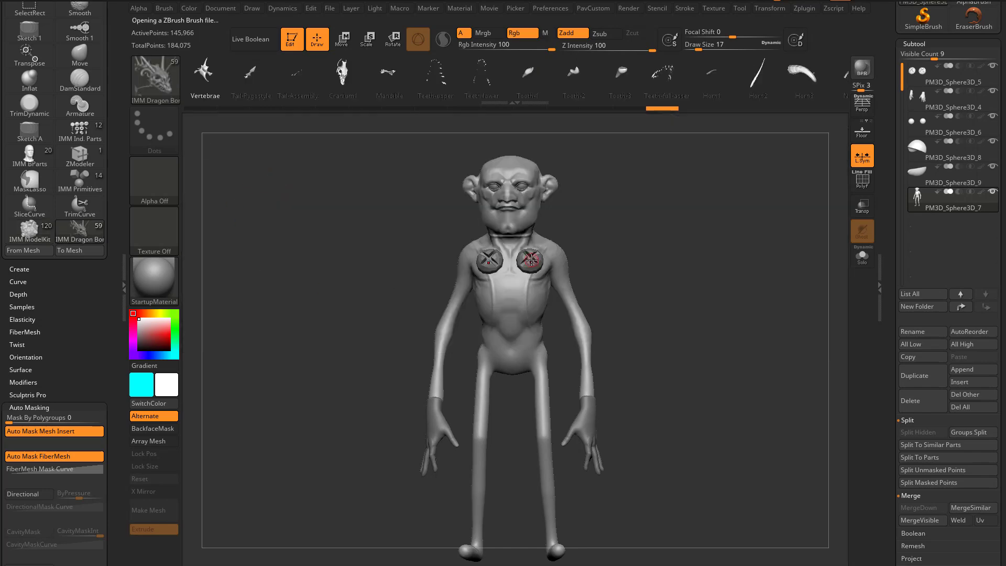
Insert a symmetrical pair of Horn3 meshes on the upper forehead and adjust their placement
key(m)
click(449, 321)
drag(655, 298, 610, 299)
drag(536, 281, 575, 264)
key(w)
drag(678, 263, 596, 236)
mouse_move(595, 237)
mouse_down()
mouse_move(618, 218)
mouse_move(586, 230)
mouse_move(726, 236)
mouse_move(735, 270)
mouse_up()
key(q)
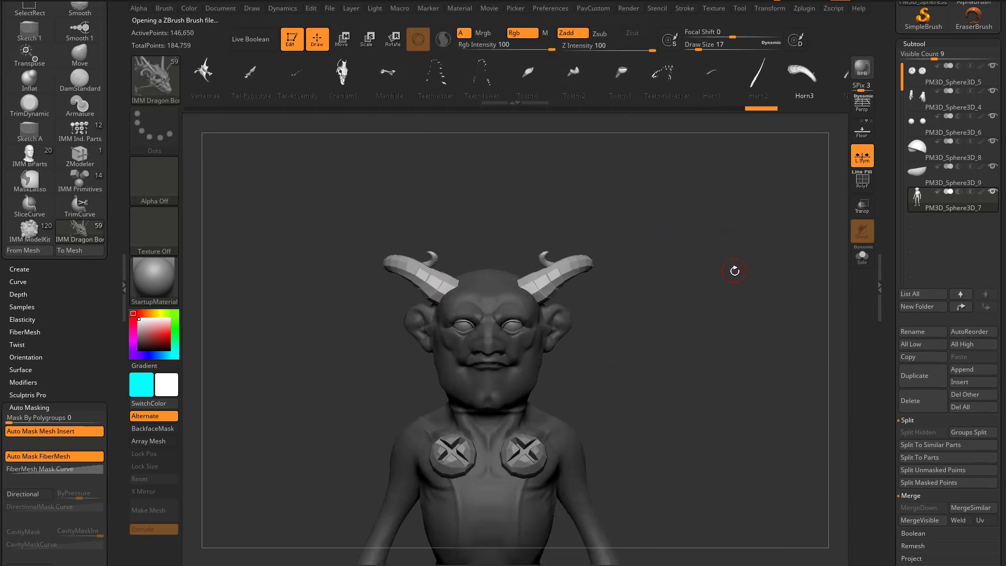
Split the unmasked horns into their own subtool and select the body subtool
key(grave)
click(738, 285)
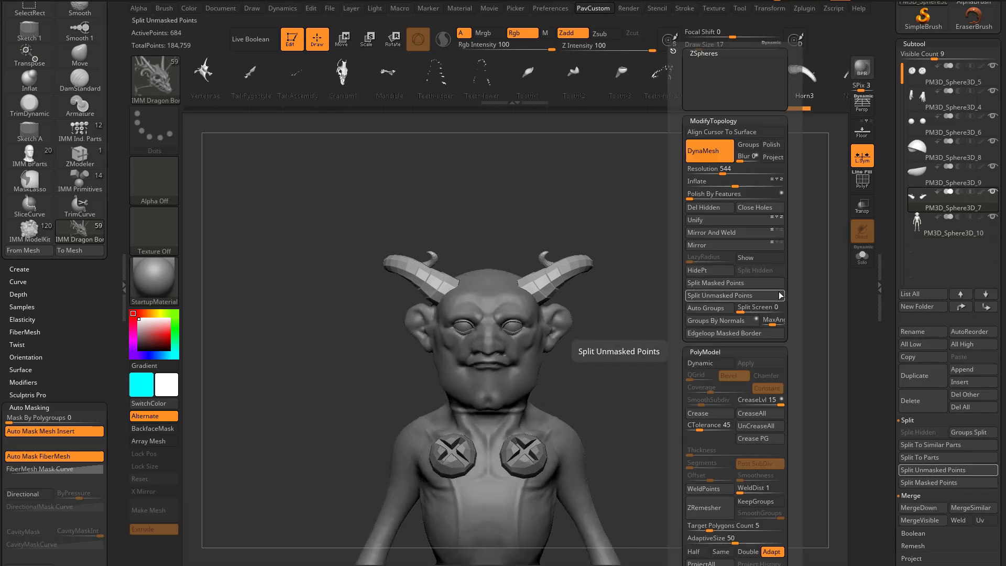
drag(926, 444, 927, 384)
mouse_move(691, 270)
alt+mouse_down()
mouse_move(706, 327)
mouse_move(681, 341)
alt+mouse_up()
alt+click(539, 378)
mouse_move(734, 289)
alt+mouse_down()
mouse_move(736, 310)
mouse_move(549, 342)
alt+mouse_up()
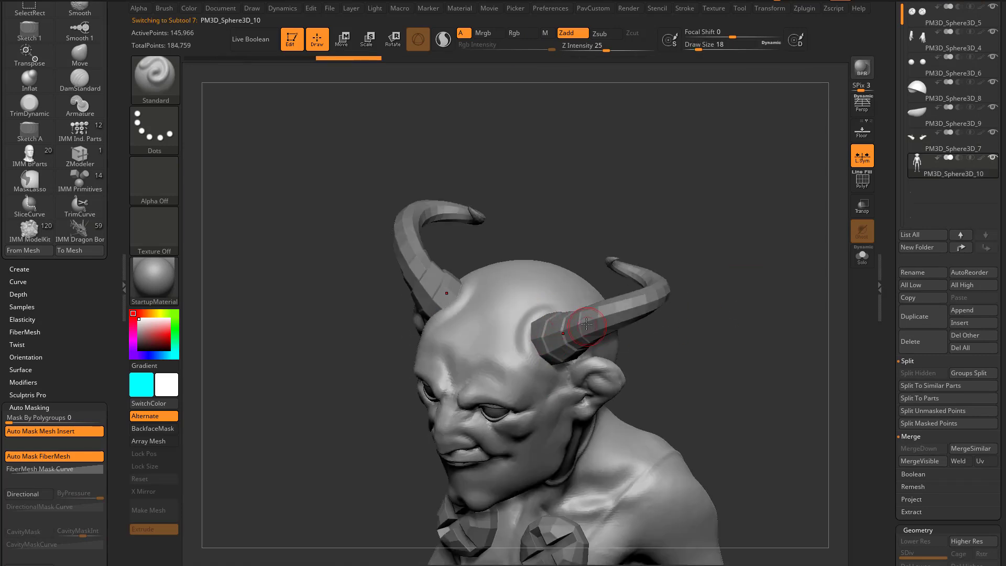
Select the horns subtool and subdivide its mesh
alt+click(588, 328)
drag(736, 335, 749, 315)
ctrl+drag(734, 236, 814, 351)
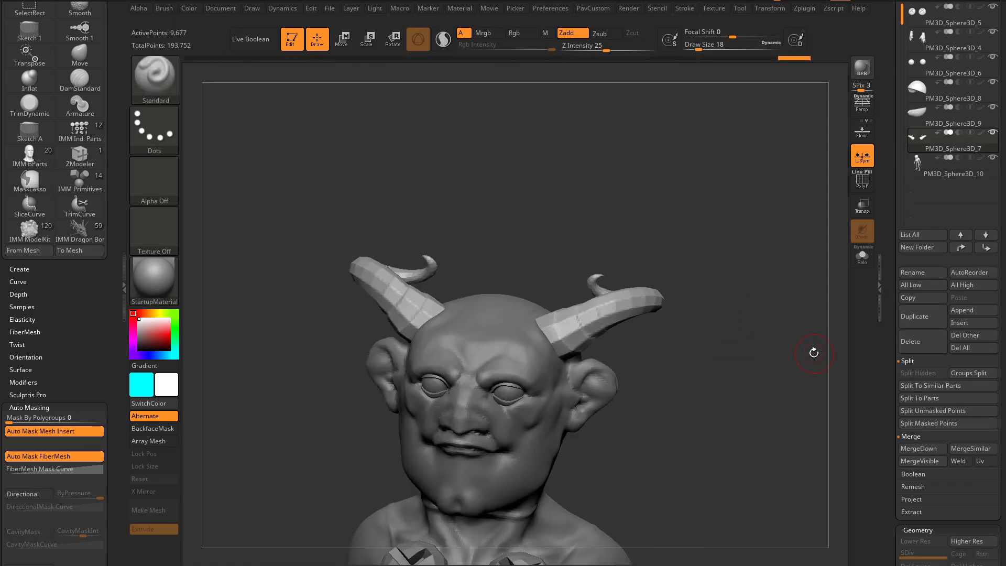
key(2)
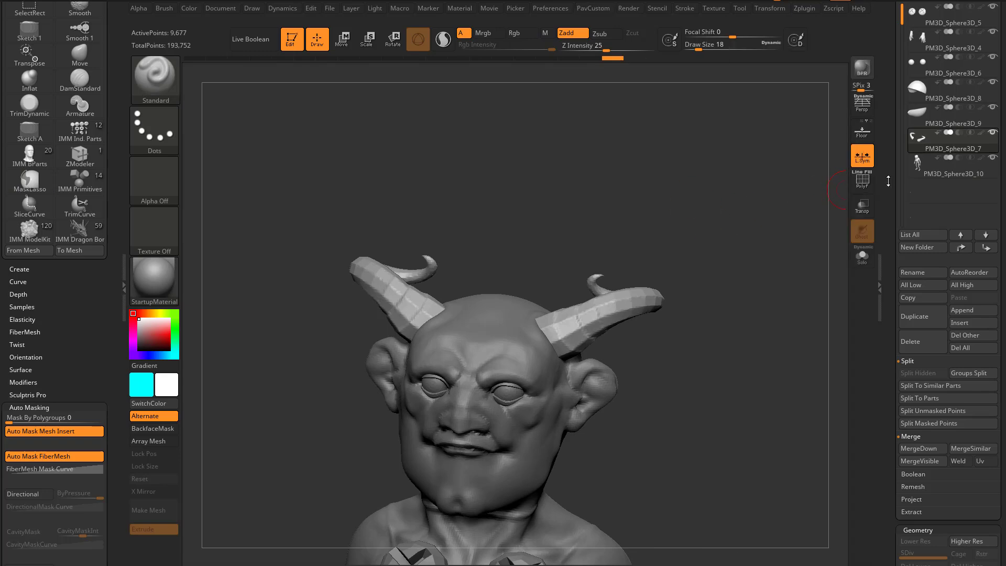
Smooth the faceted surface of the horns with the Smooth brush
drag(889, 182, 841, 273)
mouse_move(698, 342)
mouse_down()
mouse_move(736, 326)
mouse_move(613, 333)
mouse_move(660, 335)
mouse_move(707, 332)
mouse_move(717, 319)
mouse_move(608, 321)
mouse_up()
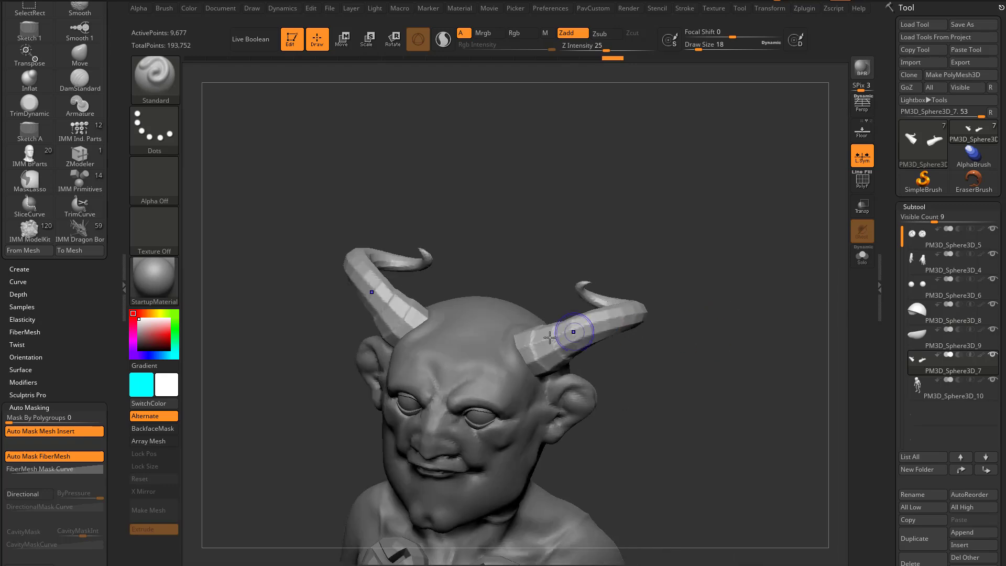
key(shift)
mouse_move(710, 289)
mouse_down()
mouse_move(748, 294)
mouse_move(745, 315)
mouse_up()
drag(886, 320, 886, 169)
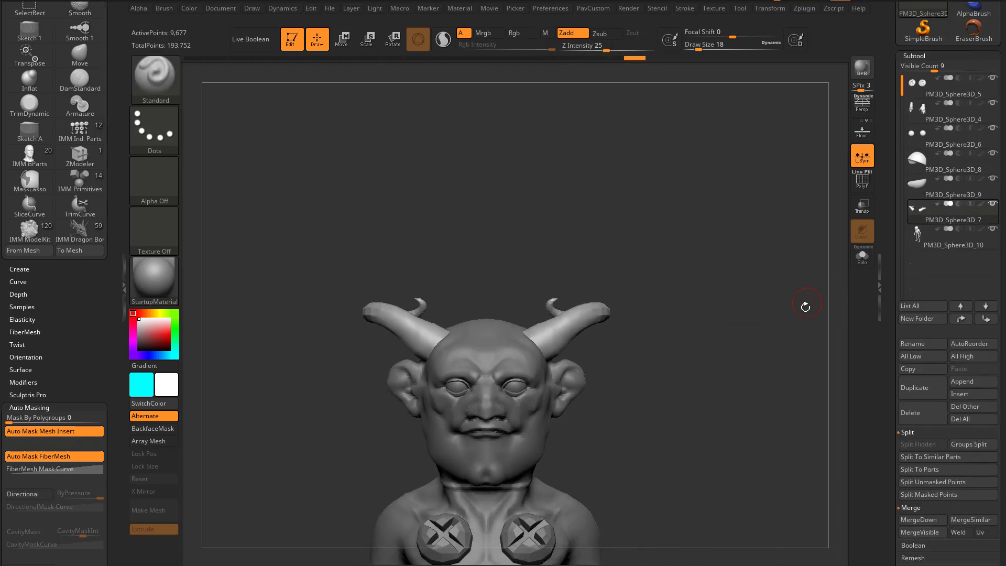
Delete the horns subtool and frame the whole character from the front
drag(808, 297, 772, 294)
drag(891, 224, 891, 208)
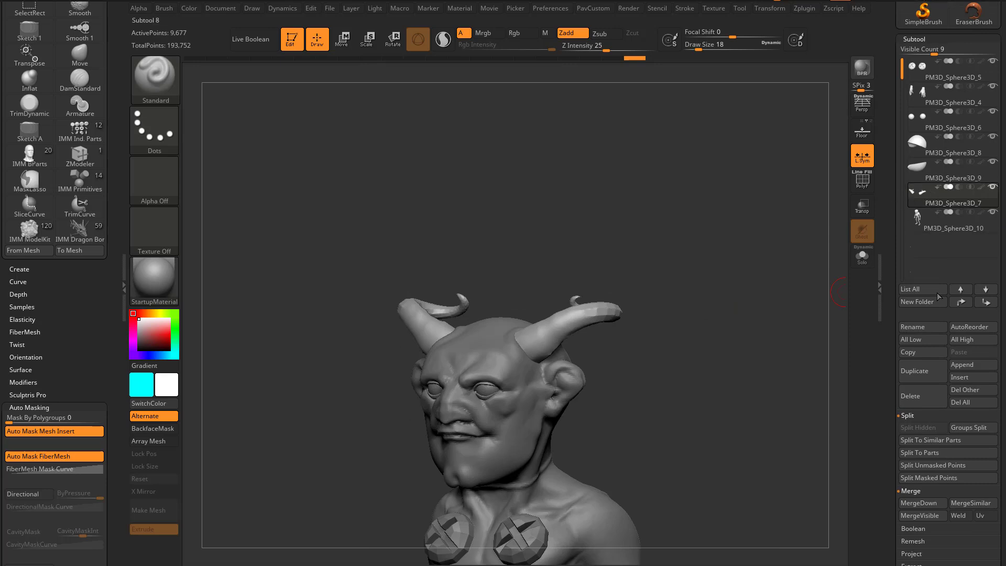
click(928, 398)
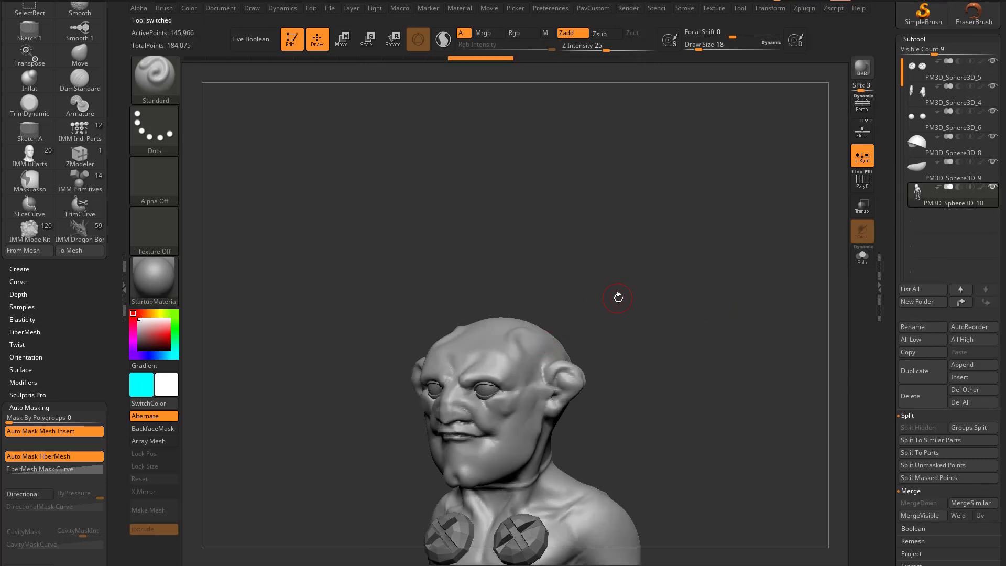
drag(617, 298, 577, 331)
drag(702, 300, 664, 376)
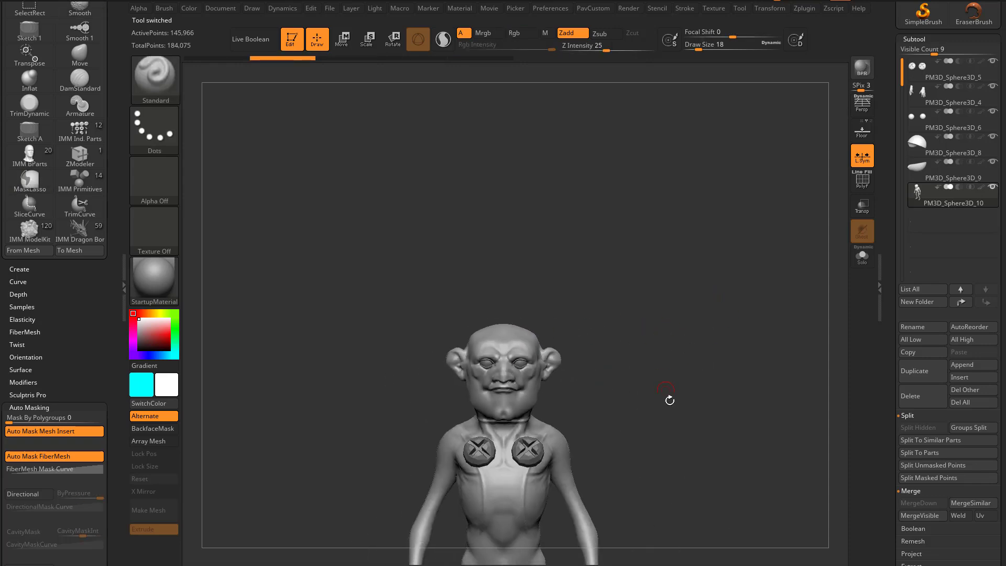
key(f)
drag(689, 298, 687, 313)
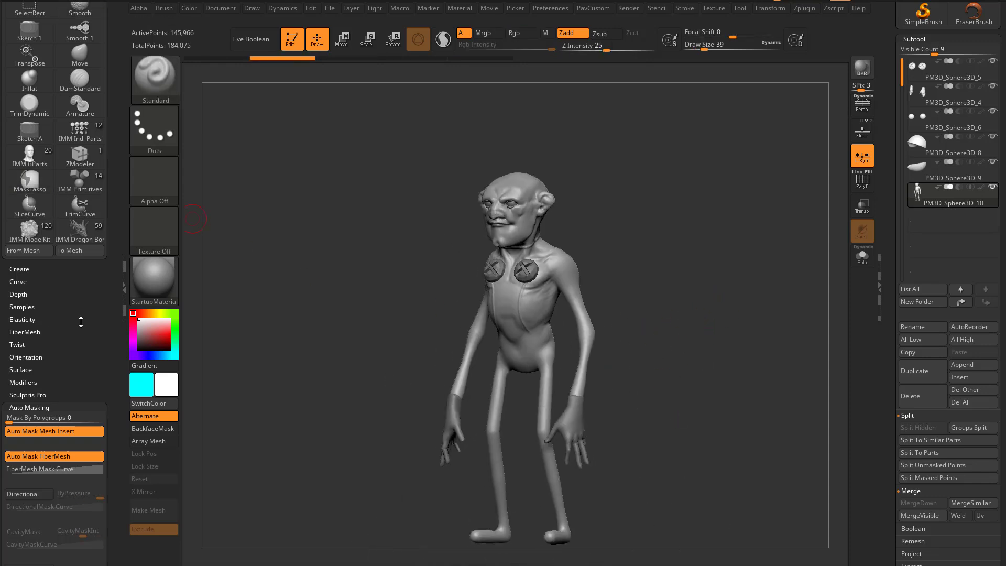
drag(690, 277, 700, 286)
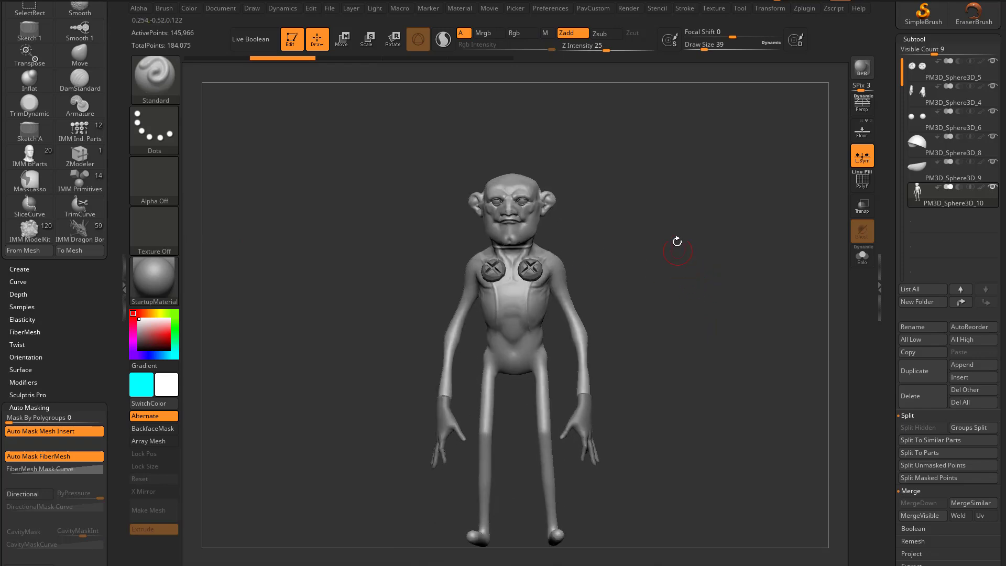
Choose the IMM Ind. Parts brush and pick its Bolt Head mesh
key(b)
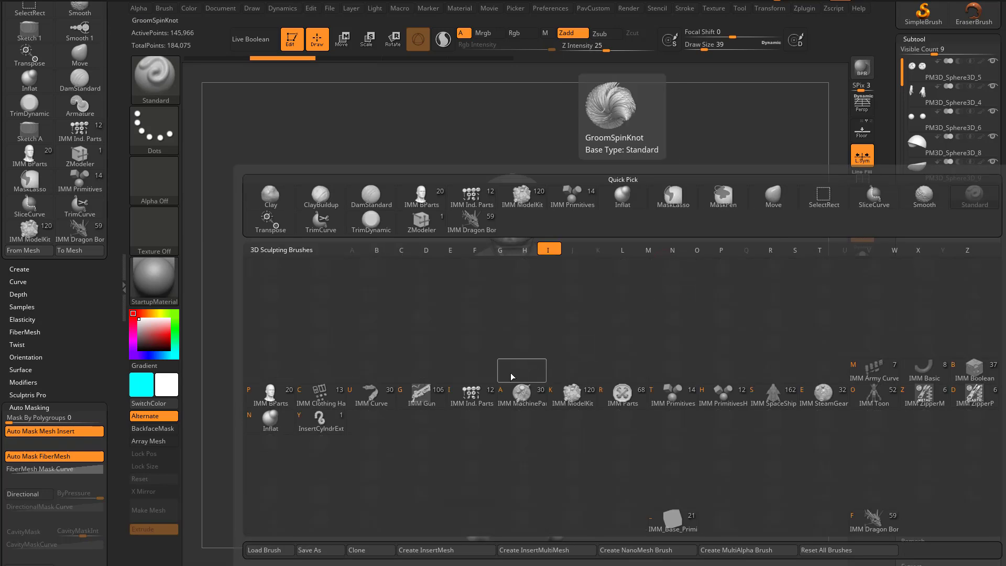
click(474, 395)
mouse_move(712, 288)
alt+mouse_down()
mouse_move(744, 286)
mouse_move(705, 270)
alt+mouse_up()
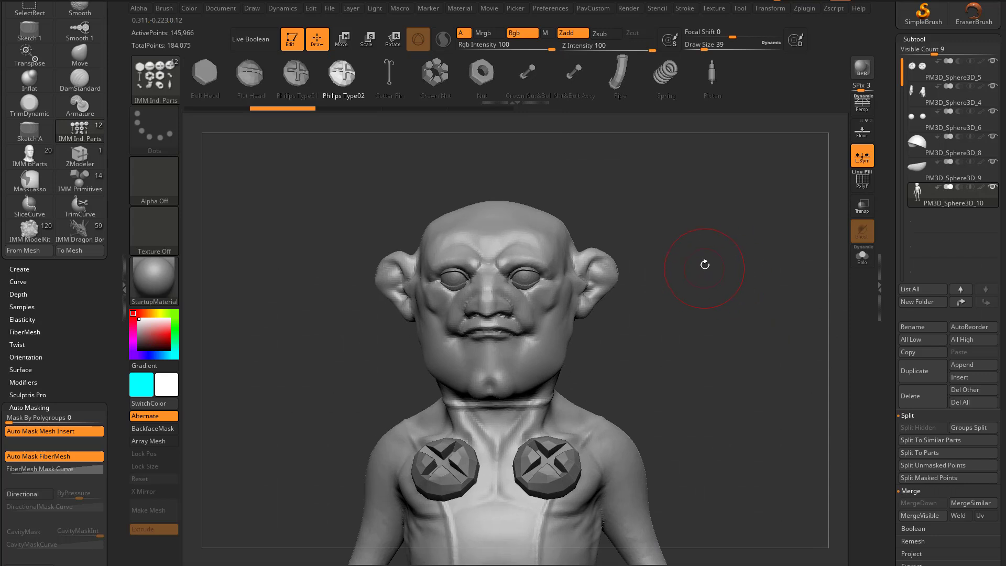
key(m)
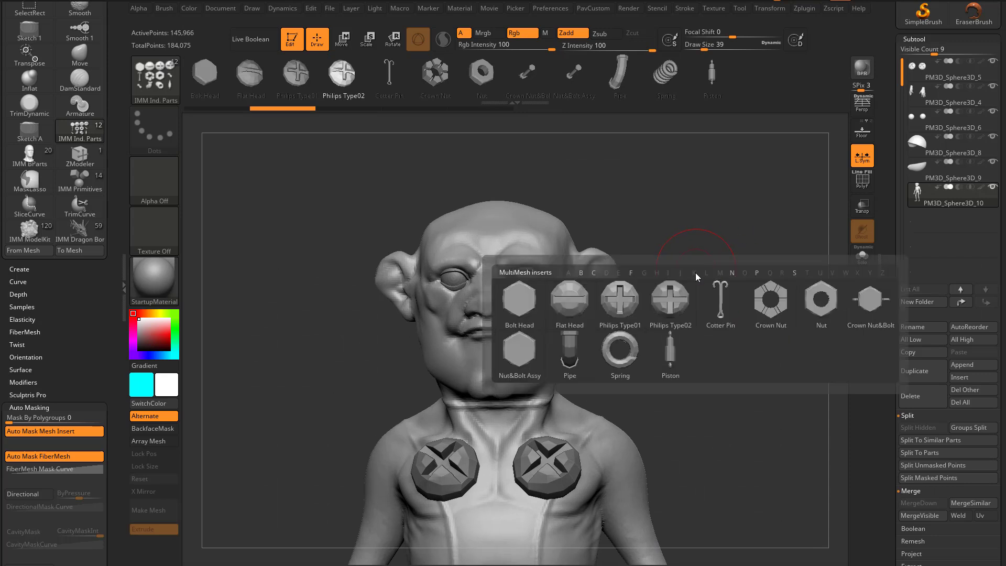
click(516, 313)
Try a symmetrical pair of Bolt Head meshes on the forehead at draw size 23, and undo the insertion
mouse_move(719, 248)
mouse_down()
mouse_move(728, 274)
mouse_move(681, 277)
mouse_up()
key(s)
drag(581, 282, 577, 282)
drag(562, 267, 577, 289)
drag(770, 281, 744, 283)
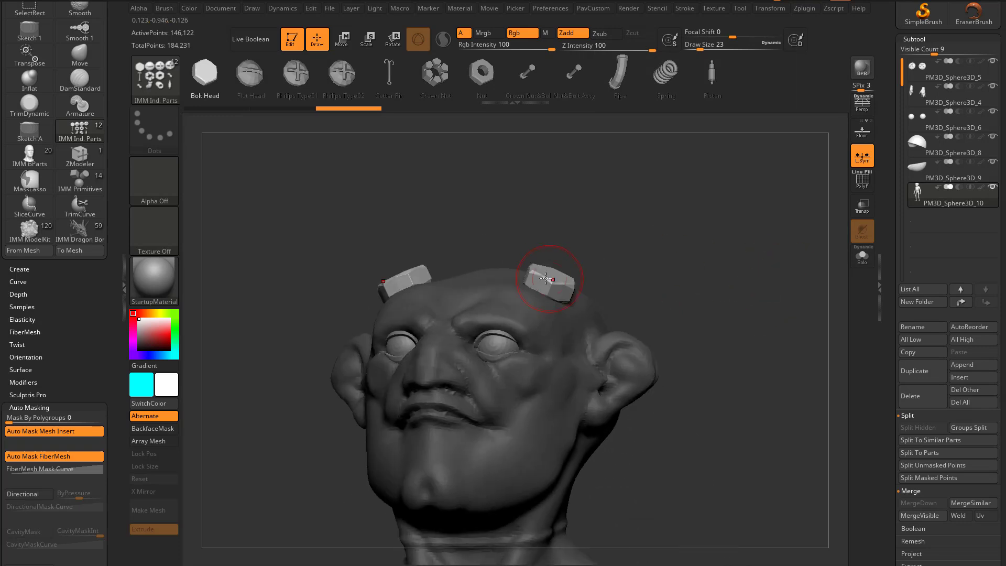
key(ctrl+z)
Set Z Intensity to 29, try flatter Bolt Head meshes on the forehead, and undo the insertion
drag(636, 47, 610, 48)
drag(569, 309, 578, 309)
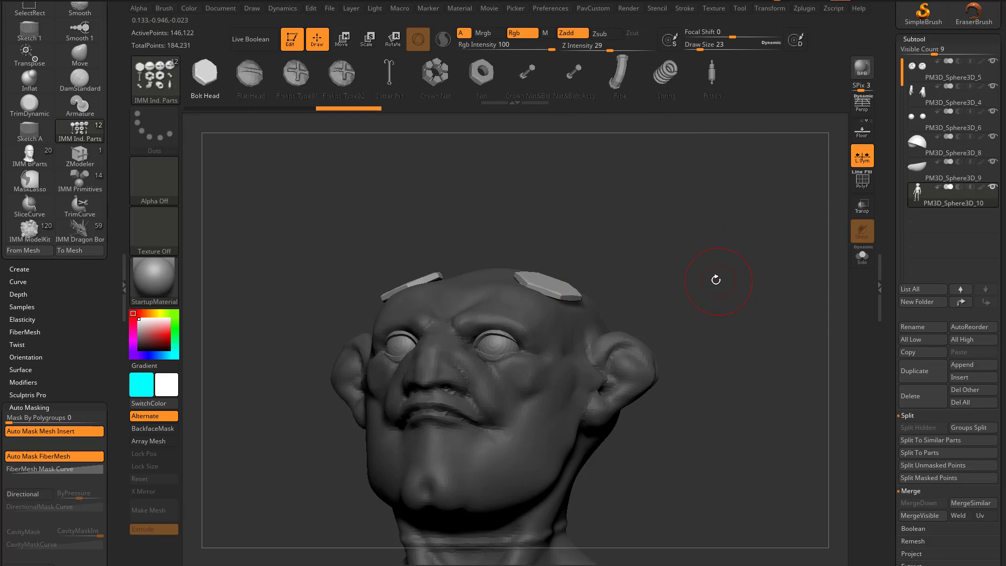
drag(718, 281, 742, 272)
key(ctrl+z)
Set Z Intensity to 100, try thicker Bolt Head meshes above the eyes, and undo the insertion
drag(624, 49, 637, 49)
drag(549, 294, 560, 291)
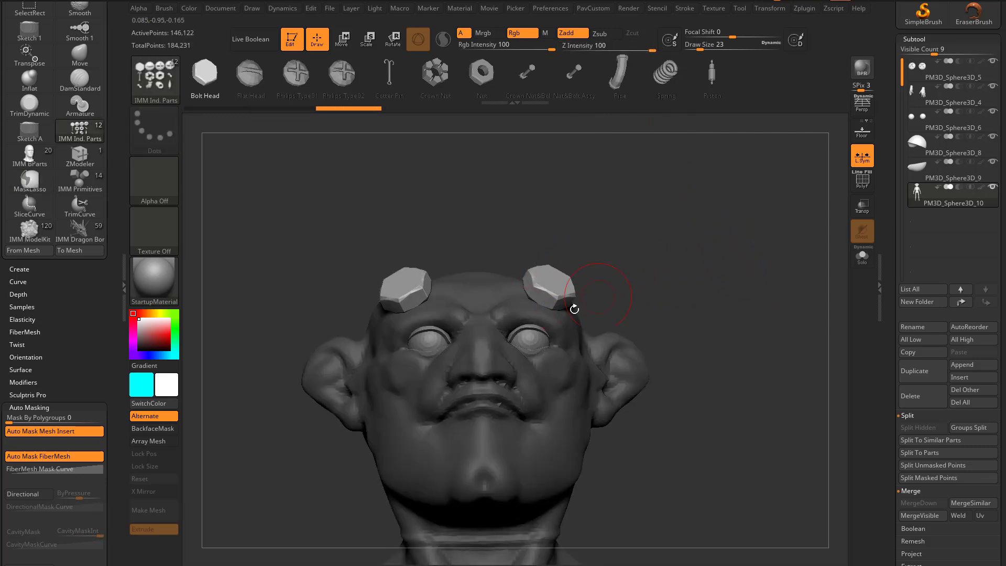
key(ctrl+z)
Restore the brush palette's configuration and open the brush's Modifiers settings
scroll(79, 314, up, 5)
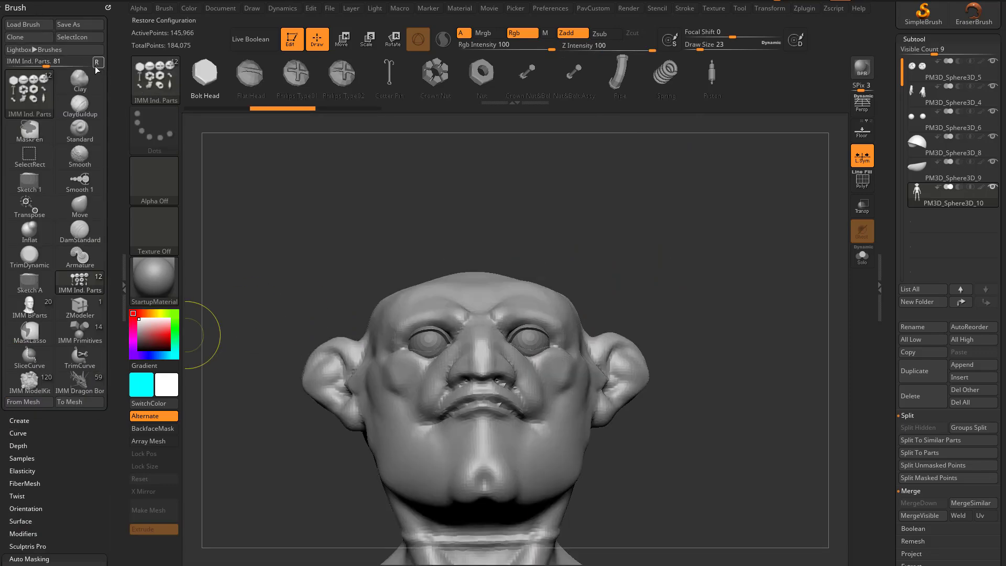
click(96, 63)
drag(93, 275, 87, 248)
shift+click(33, 306)
click(29, 279)
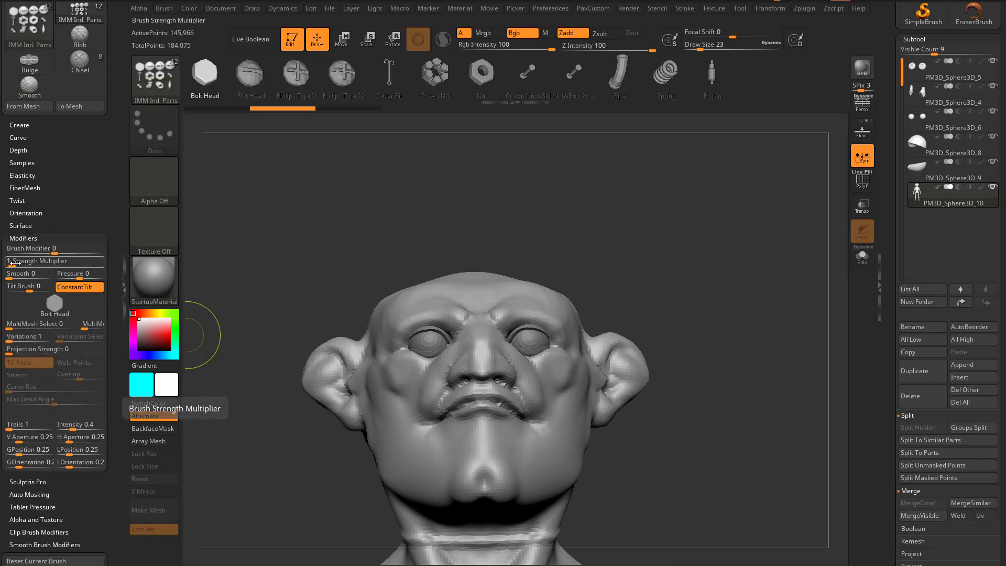
Raise the brush's Strength Multiplier to about 3.17, try Bolt Head meshes on the forehead, and undo the insertion
drag(11, 264, 21, 263)
drag(542, 290, 558, 302)
mouse_move(669, 273)
mouse_down()
mouse_move(601, 271)
mouse_move(670, 268)
mouse_up()
key(ctrl+z)
Reset the brush's Strength Multiplier to 1
click(21, 262)
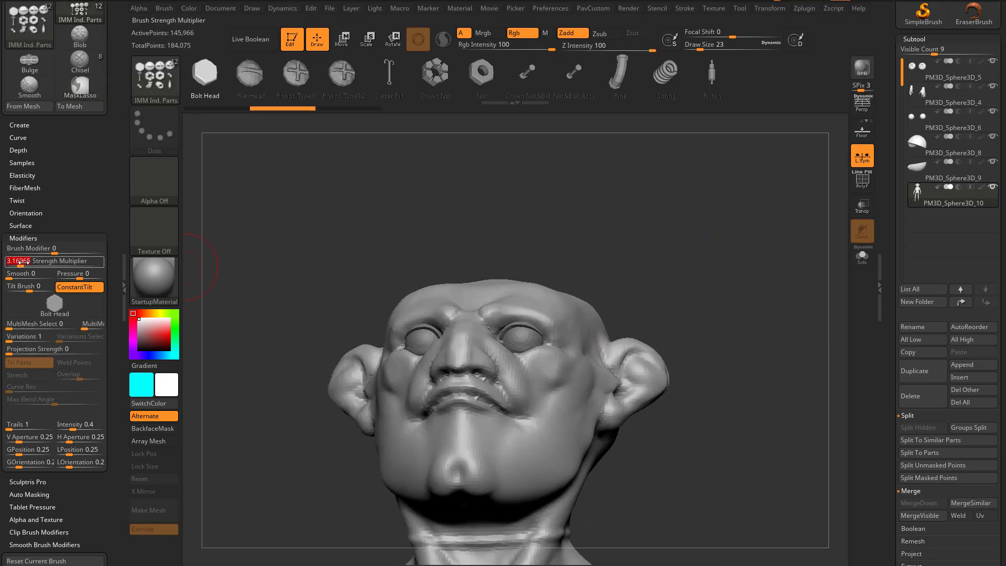
text(1)
key(Return)
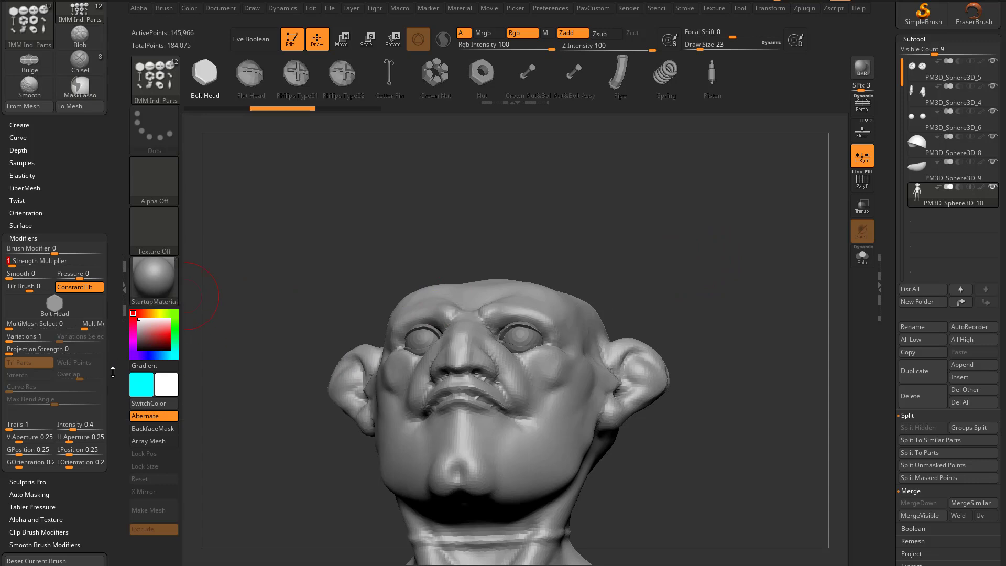
Choose the IMM ModelKit brush and pick its Plates_6 mesh
drag(517, 240, 437, 297)
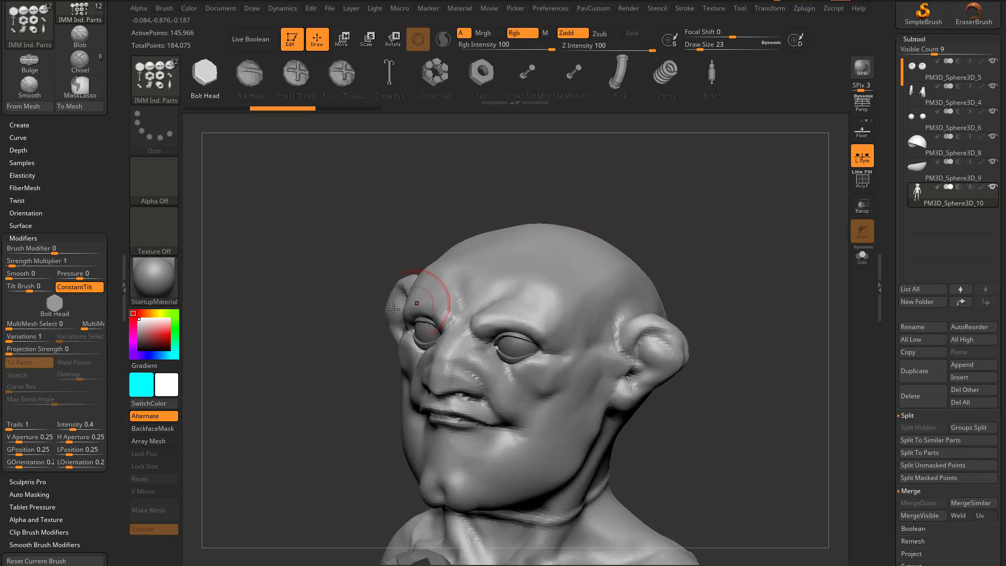
drag(591, 292, 696, 253)
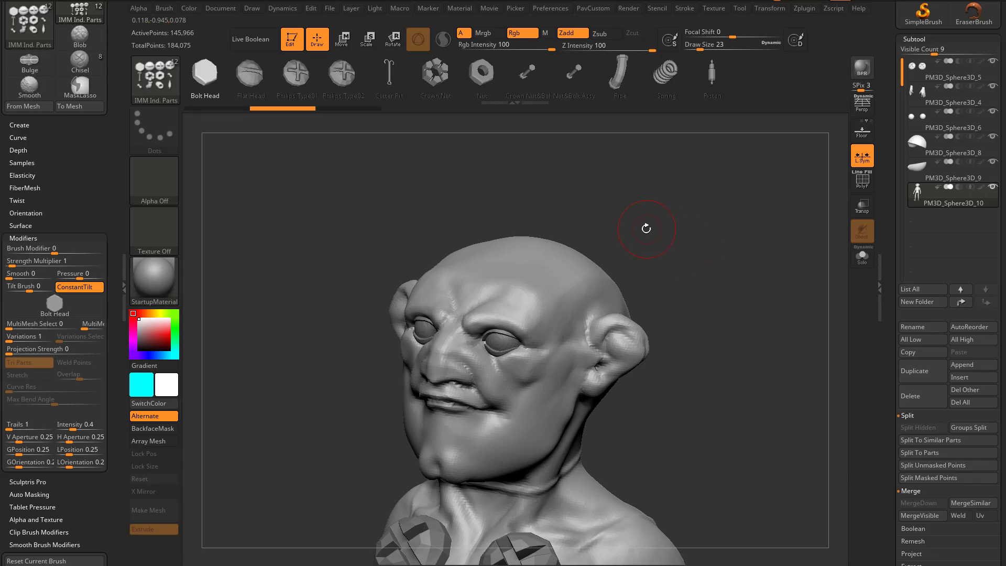
key(b)
key(i)
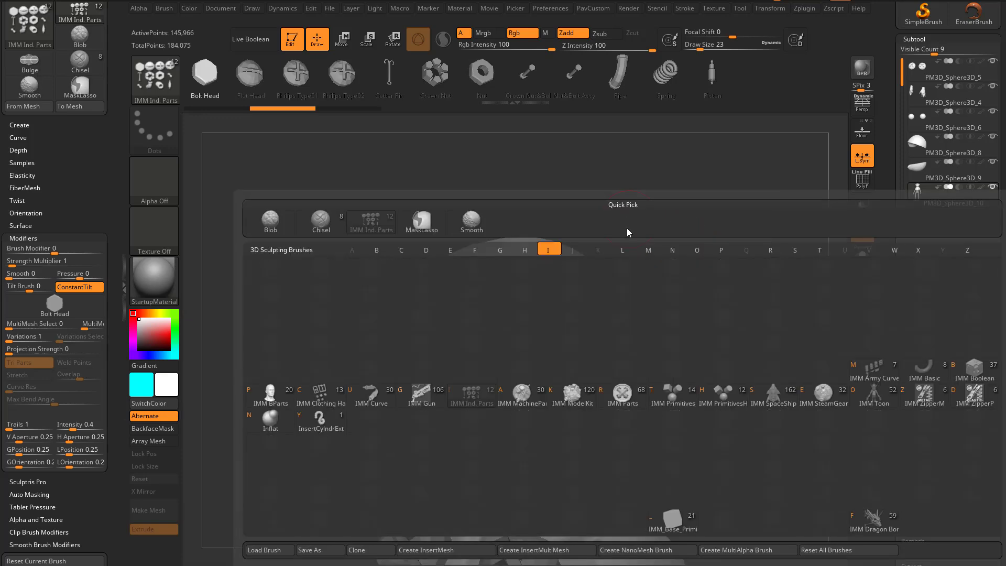
click(570, 398)
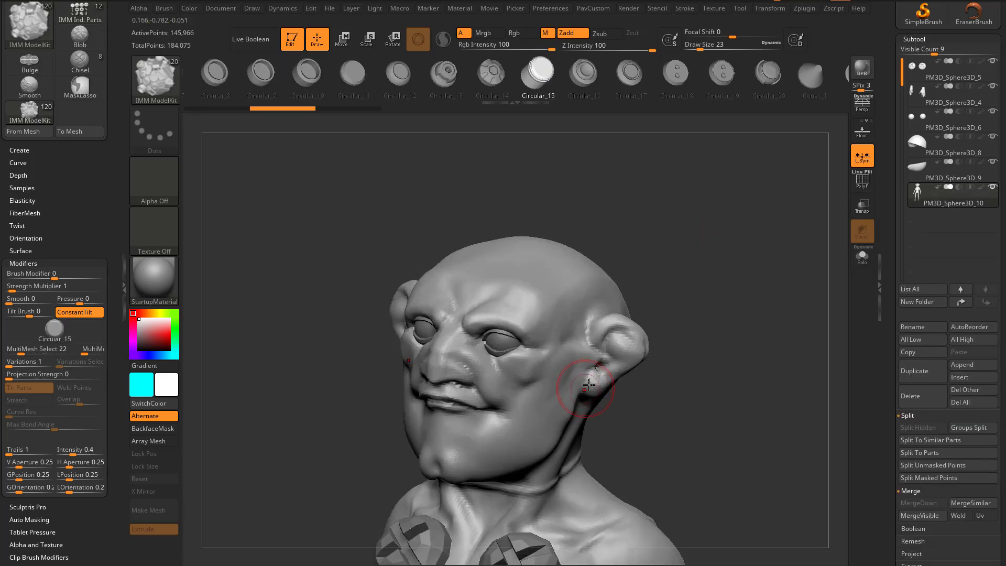
key(m)
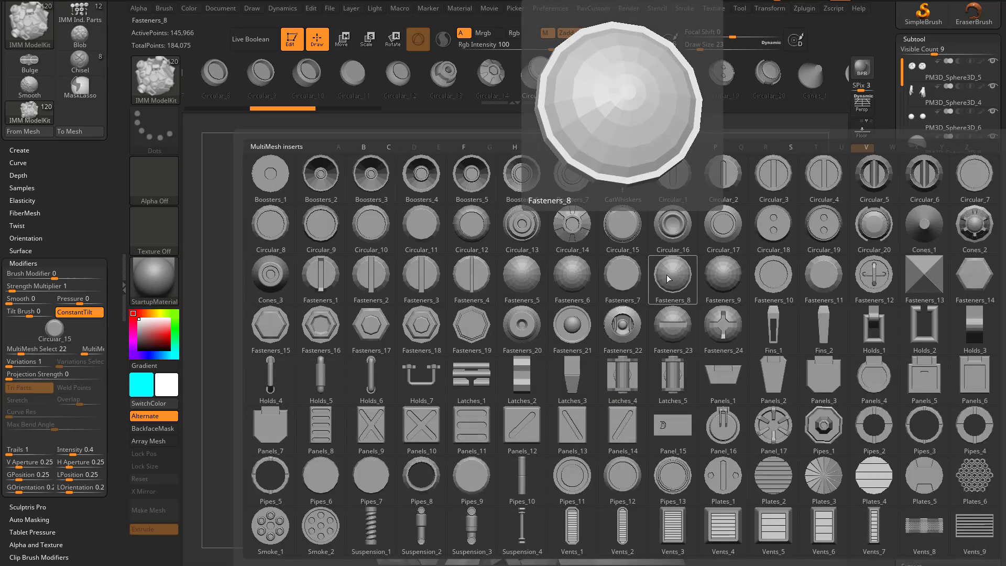
click(976, 481)
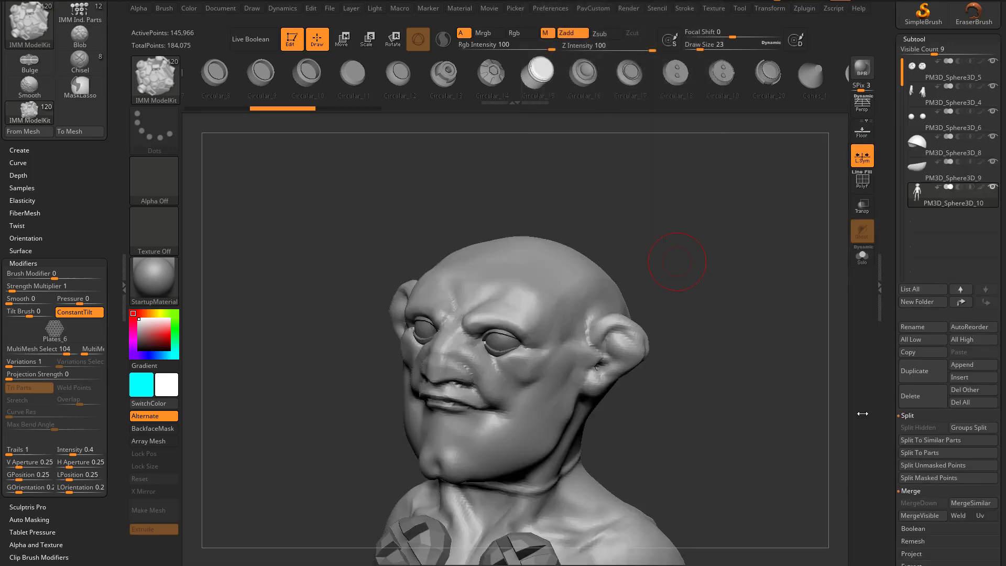
Insert a symmetrical pair of Plates_6 meshes on the upper sides of the forehead and check them from below
drag(582, 265, 611, 287)
drag(693, 282, 742, 218)
drag(619, 278, 706, 273)
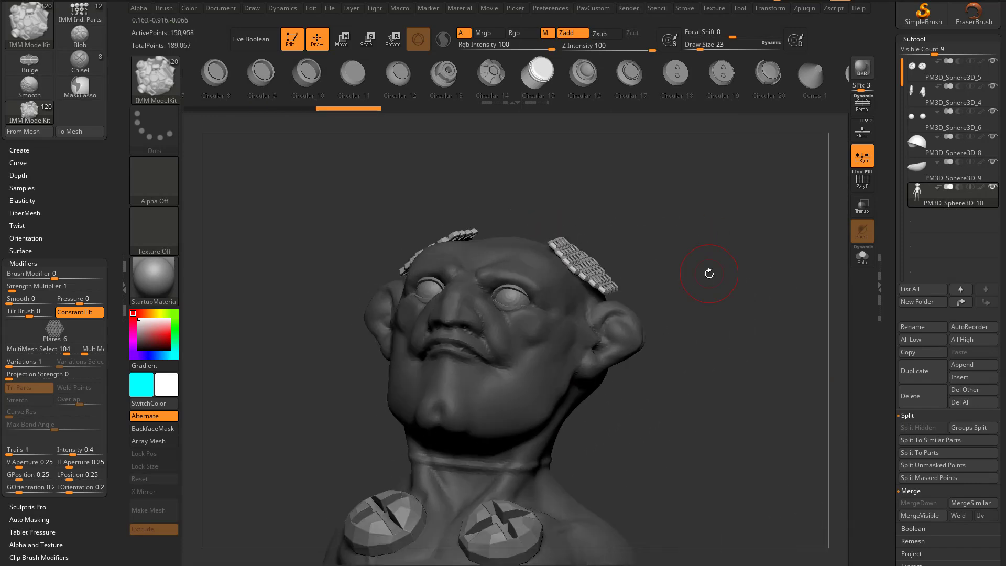
Undo the last Plates_6 insertion and set the brush's Projection Strength to 100
key(ctrl+z)
click(103, 374)
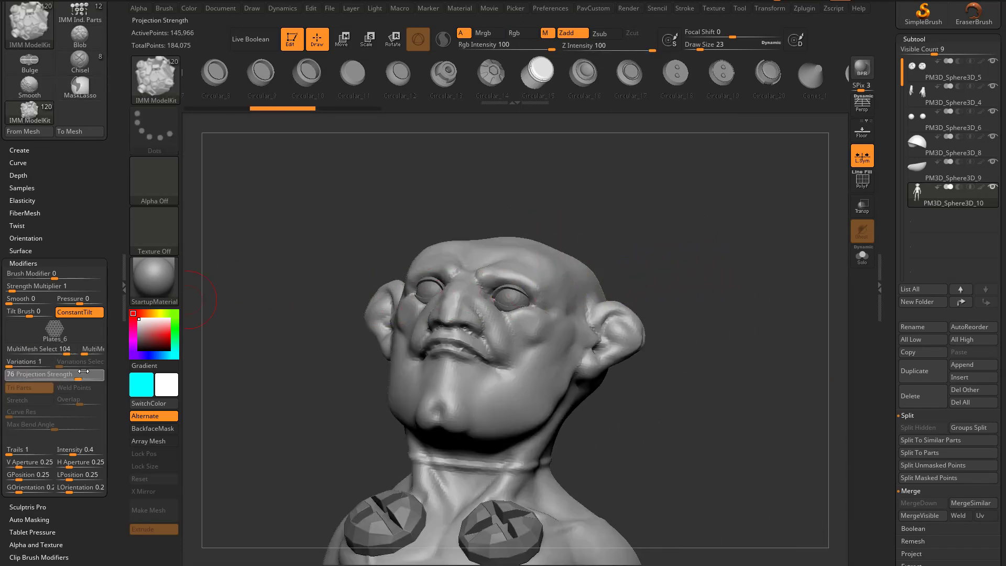
drag(681, 255, 659, 288)
Insert two symmetrical pairs of Plates_6 meshes on the upper sides and back of the head
mouse_move(564, 277)
mouse_down()
mouse_move(608, 276)
mouse_move(736, 234)
mouse_move(672, 286)
mouse_move(734, 281)
mouse_move(652, 274)
mouse_move(678, 318)
mouse_up()
drag(794, 286, 721, 309)
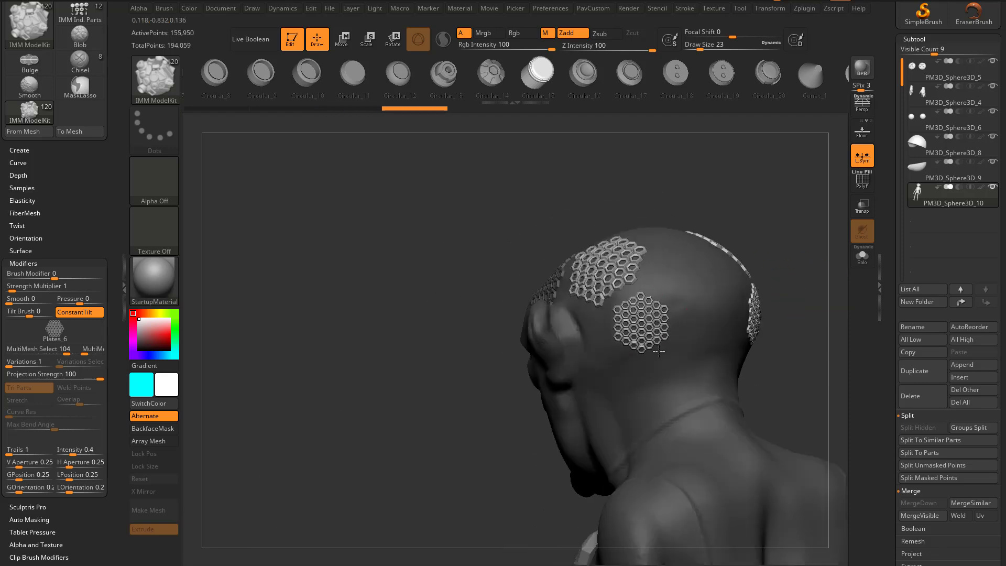
drag(658, 351, 670, 356)
mouse_move(822, 315)
mouse_down()
mouse_move(809, 238)
mouse_move(641, 295)
mouse_move(795, 319)
mouse_move(807, 304)
mouse_move(802, 285)
mouse_move(776, 289)
mouse_move(831, 291)
mouse_move(758, 285)
mouse_up()
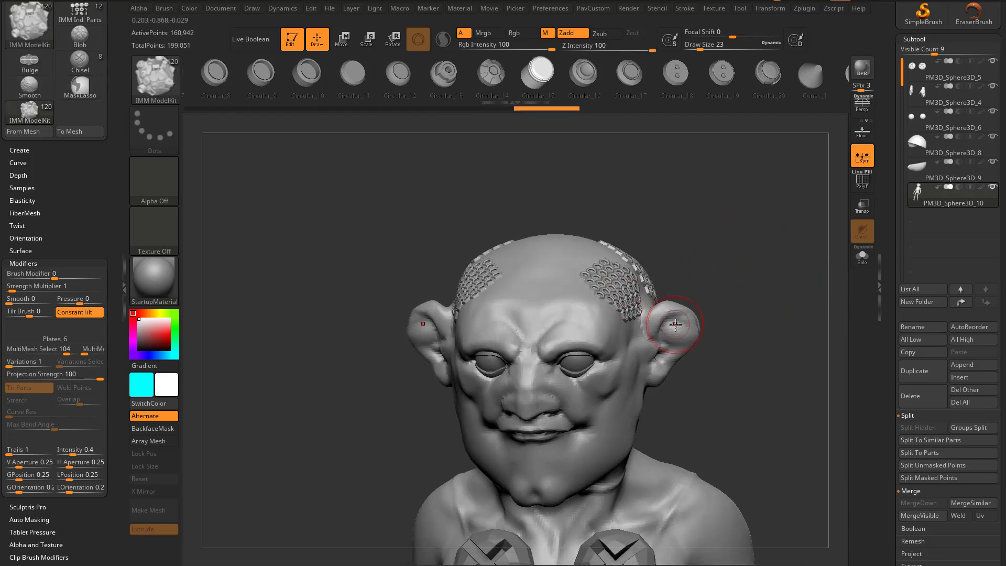
Solo the character subtool and display its polyframe with the plates' polygroups
key(ctrl+shift)
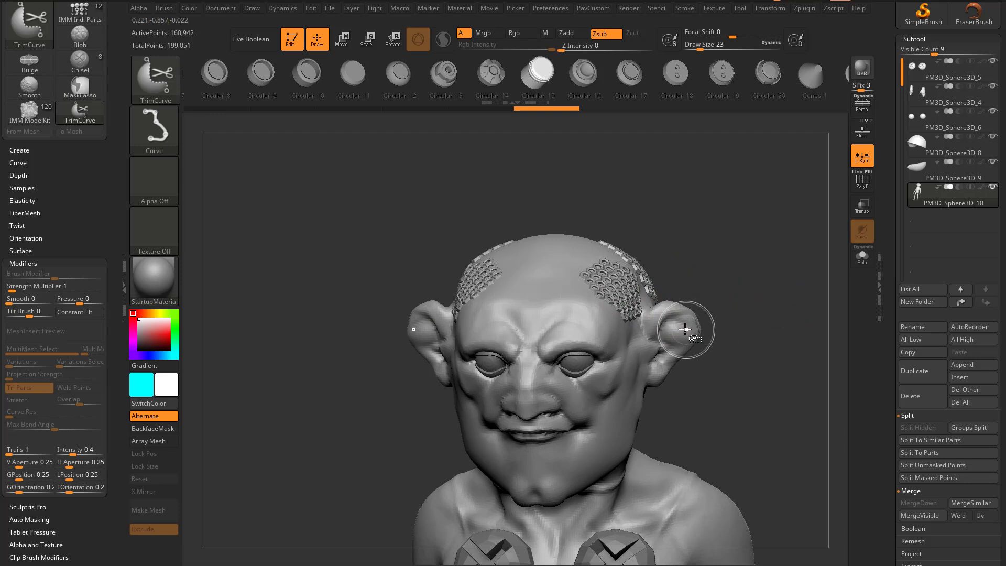
ctrl+shift+click(687, 330)
click(862, 263)
mouse_move(697, 293)
alt+mouse_down()
mouse_move(673, 242)
mouse_move(807, 262)
mouse_move(642, 245)
mouse_move(748, 313)
mouse_move(658, 247)
alt+mouse_up()
click(862, 181)
ctrl+shift+click(762, 297)
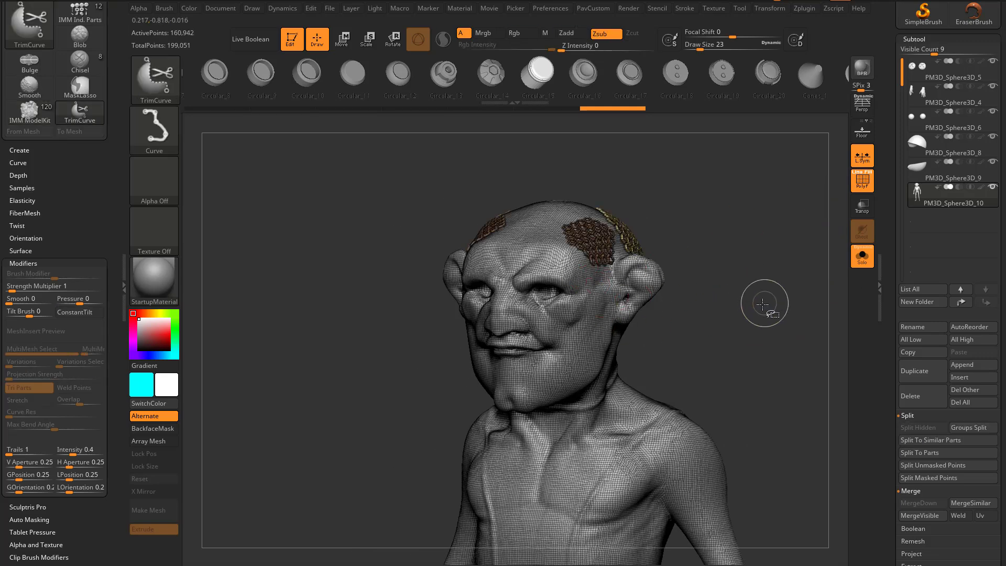
Choose the SelectRect brush and hide the plates so that only the body polygroup is shown
shift+drag(759, 294, 750, 285)
key(ctrl+shift+b)
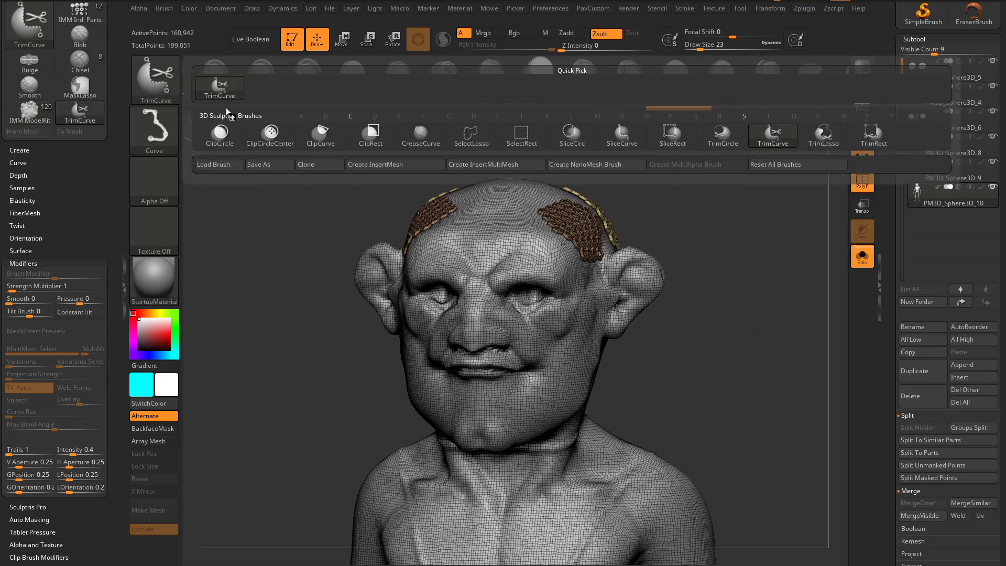
click(526, 143)
shift+drag(674, 280, 653, 295)
ctrl+shift+click(755, 320)
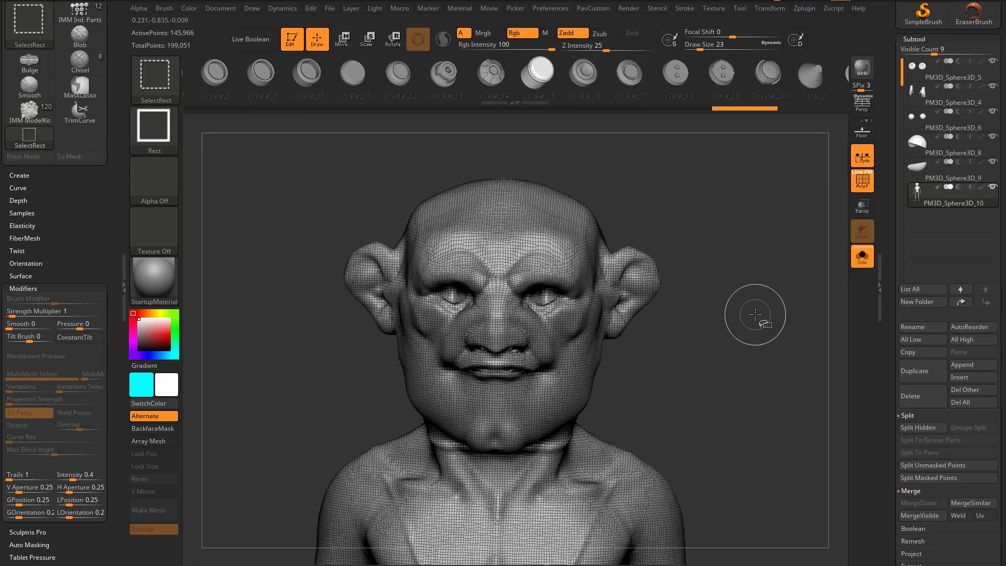
Split the hidden plates into a separate subtool and turn off Solo mode
scroll(892, 282, down, 1)
shift+drag(892, 282, 885, 159)
shift+click(905, 421)
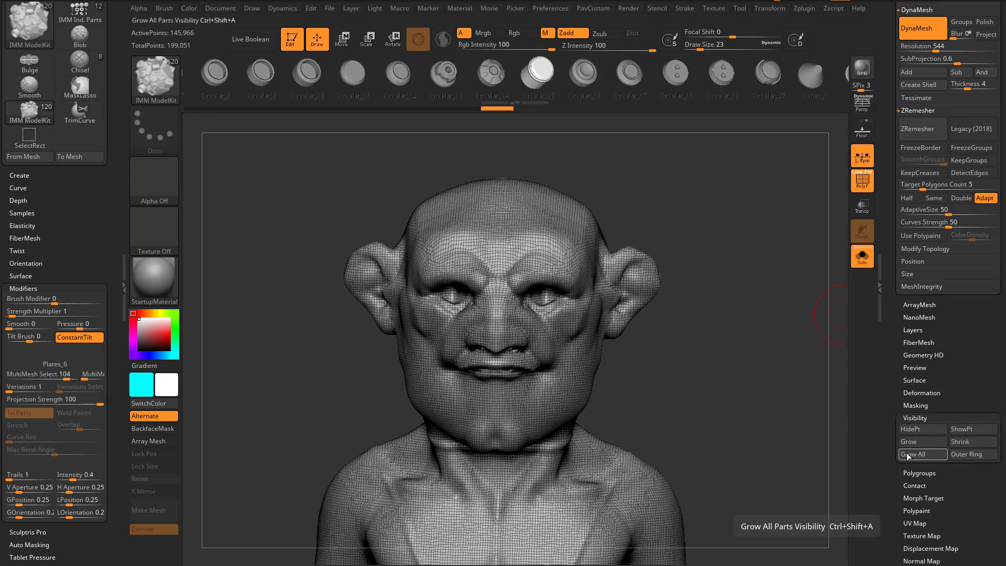
drag(890, 396, 885, 492)
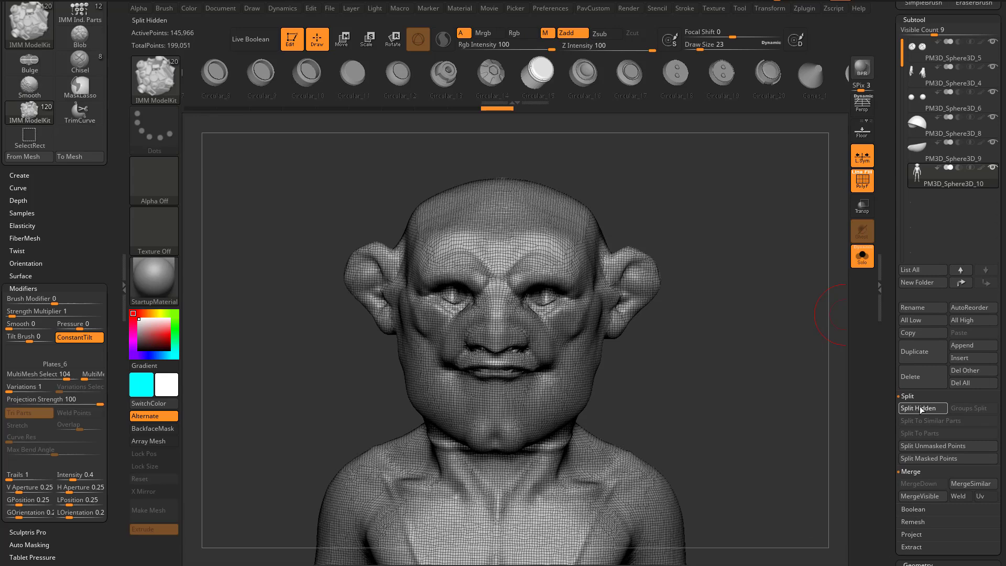
click(919, 363)
drag(718, 263, 694, 270)
click(862, 256)
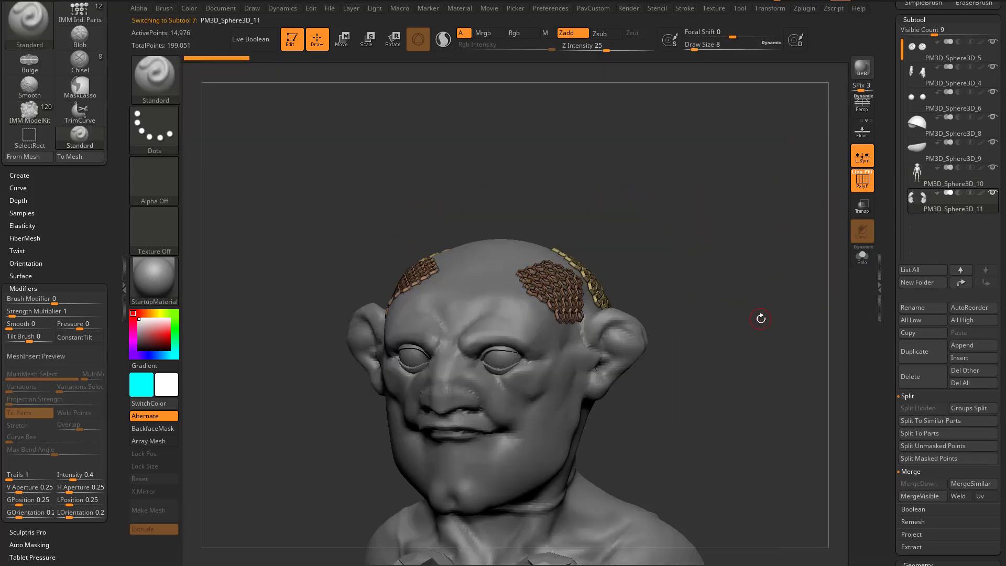
Make the body the active subtool and turn off the polyframe display
alt+click(571, 368)
drag(661, 377, 776, 297)
click(863, 181)
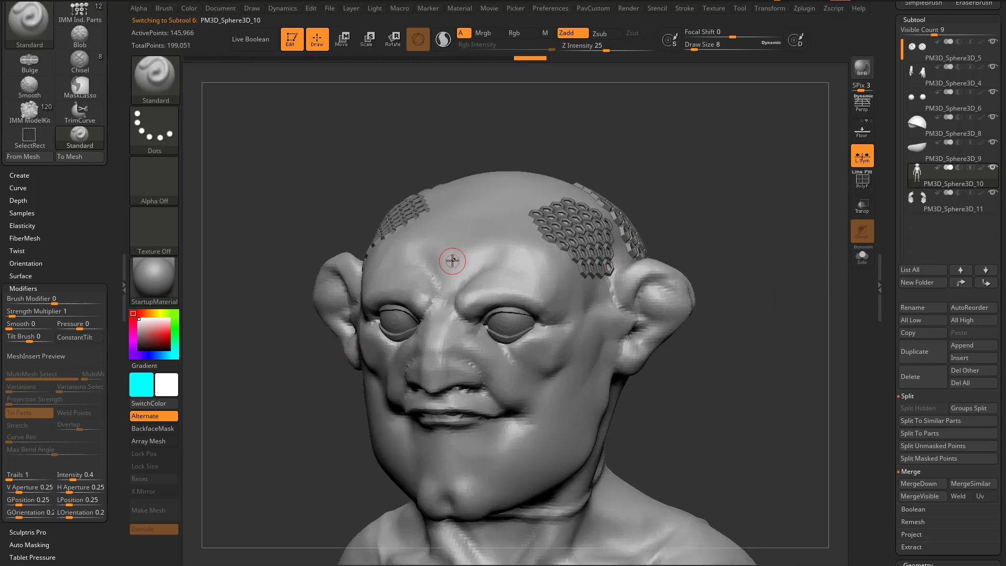
Choose the IMM Ind. Parts brush for the body subtool
key(b)
key(i)
click(294, 403)
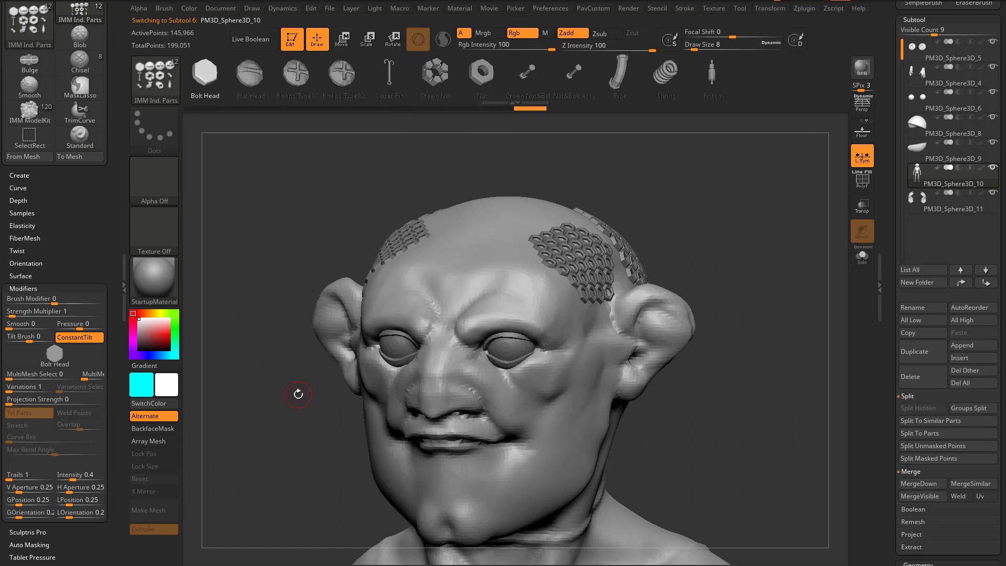
drag(295, 398, 219, 392)
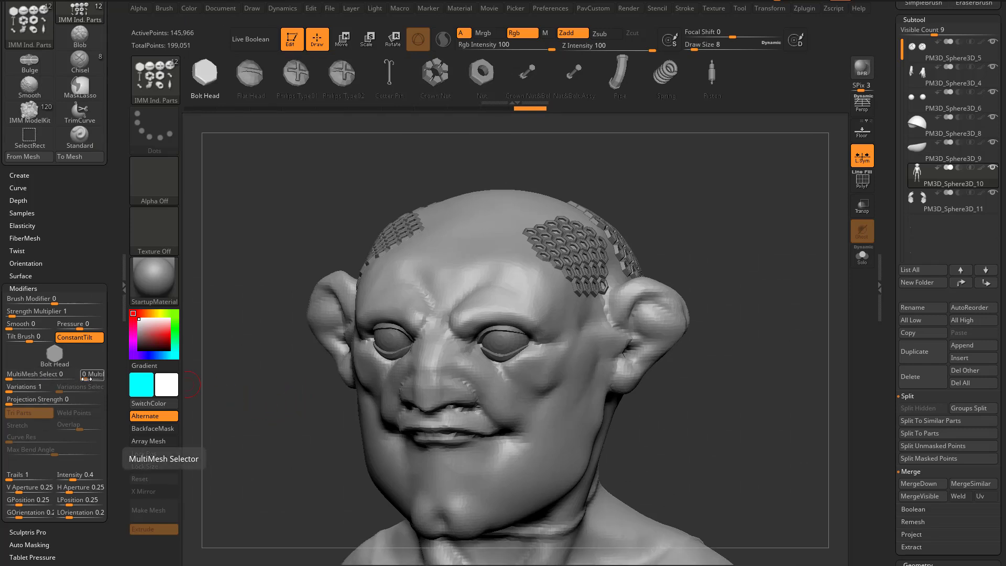
Insert a row of symmetrical bolt-head, flat-head and Philips screw pairs up the forehead, varying the mesh with the MultiMesh Selector
drag(674, 180, 501, 273)
drag(498, 230, 509, 247)
drag(525, 203, 531, 214)
drag(544, 175, 555, 188)
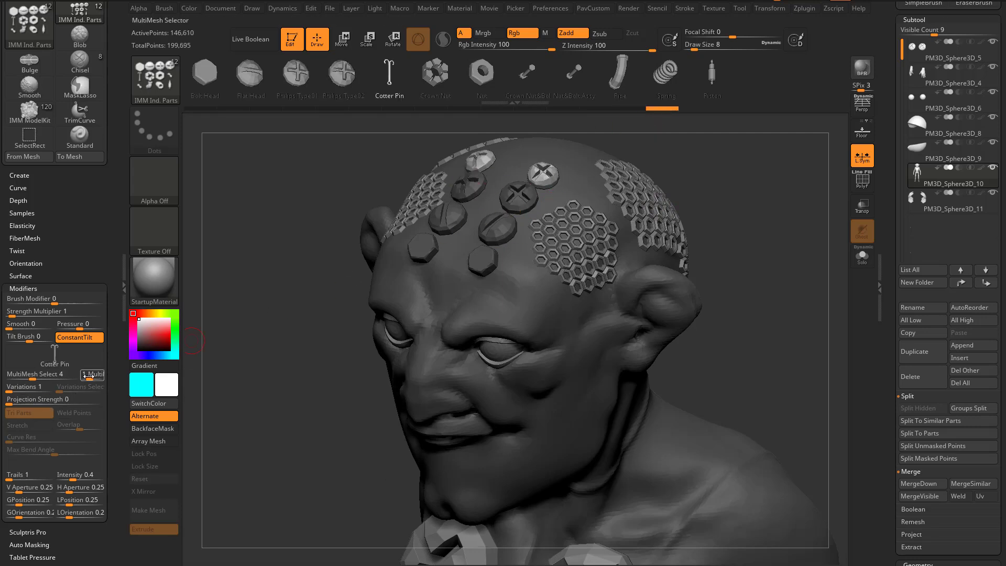
Try a second row of mixed industrial part pairs beside the first row, and undo all the inserted parts
drag(503, 283, 532, 279)
drag(545, 239, 558, 251)
mouse_move(568, 218)
mouse_down()
mouse_move(582, 230)
mouse_move(603, 209)
mouse_up()
drag(622, 225, 635, 236)
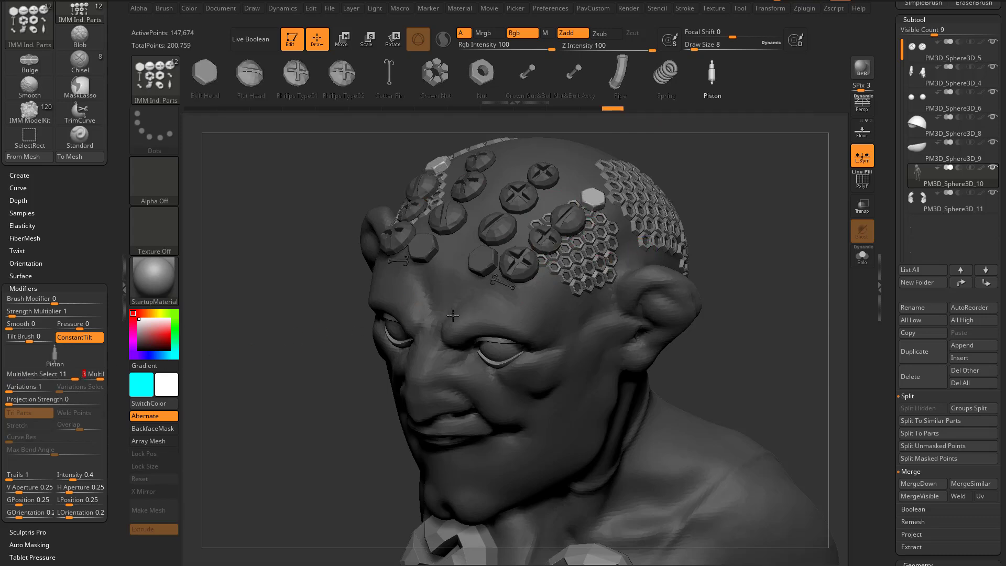
mouse_move(538, 294)
mouse_down()
mouse_move(549, 302)
mouse_move(610, 273)
mouse_up()
drag(614, 239, 648, 244)
drag(702, 111, 419, 139)
Delete the subtool that holds the split plates
click(945, 209)
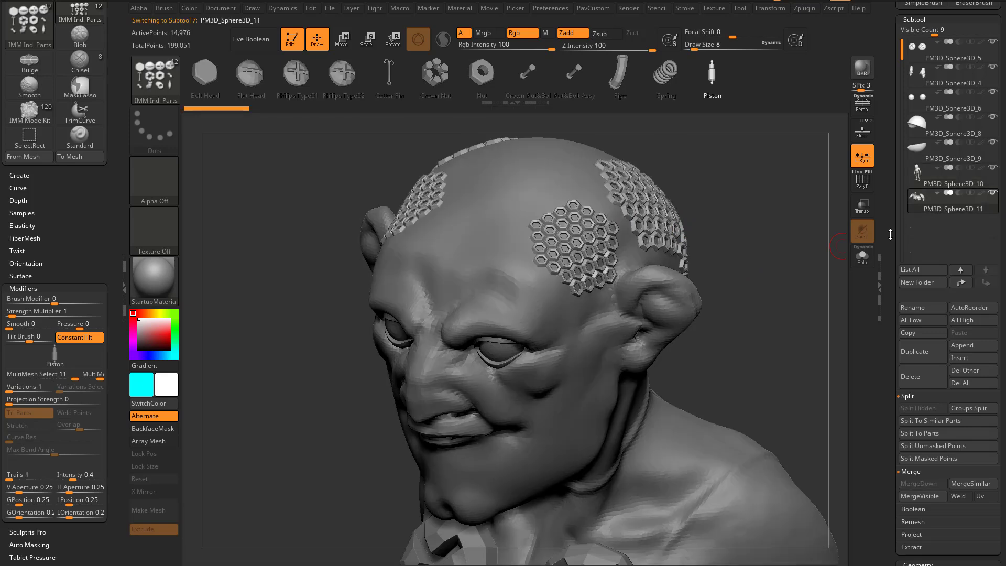
drag(958, 301, 958, 236)
click(919, 309)
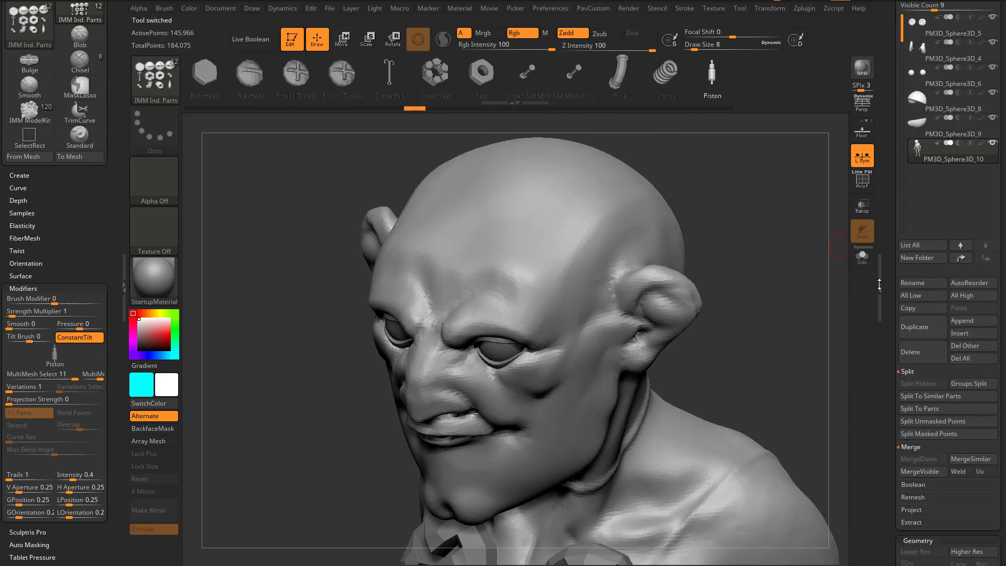
mouse_move(784, 288)
mouse_down()
mouse_move(760, 294)
mouse_move(746, 270)
mouse_up()
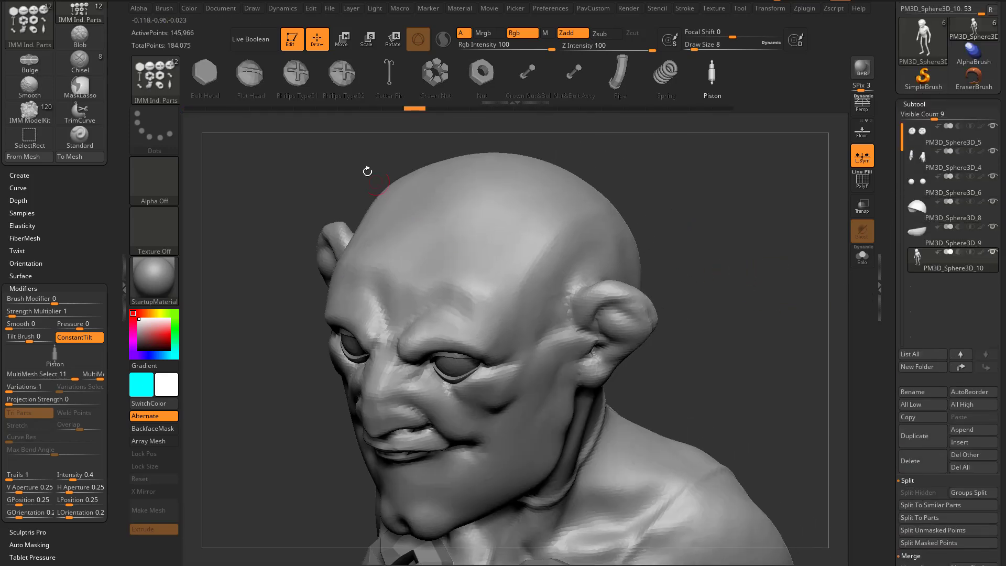
Try symmetrical Bolt Head and Philips Type01 pairs above the brow, and undo both insertions
click(216, 73)
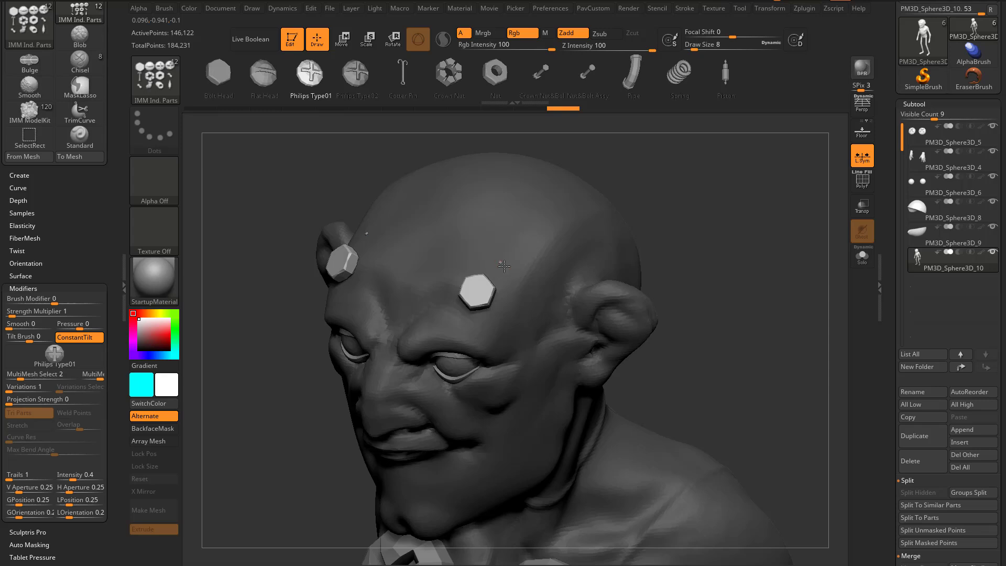
drag(504, 266, 517, 268)
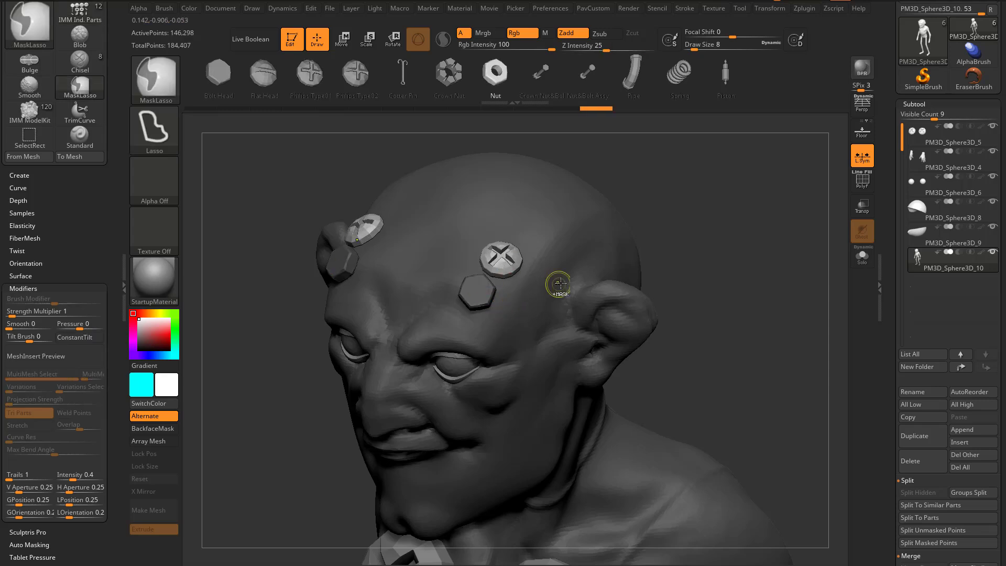
key(ctrl+z)
key(ctrl+z)
key(ctrl+z)
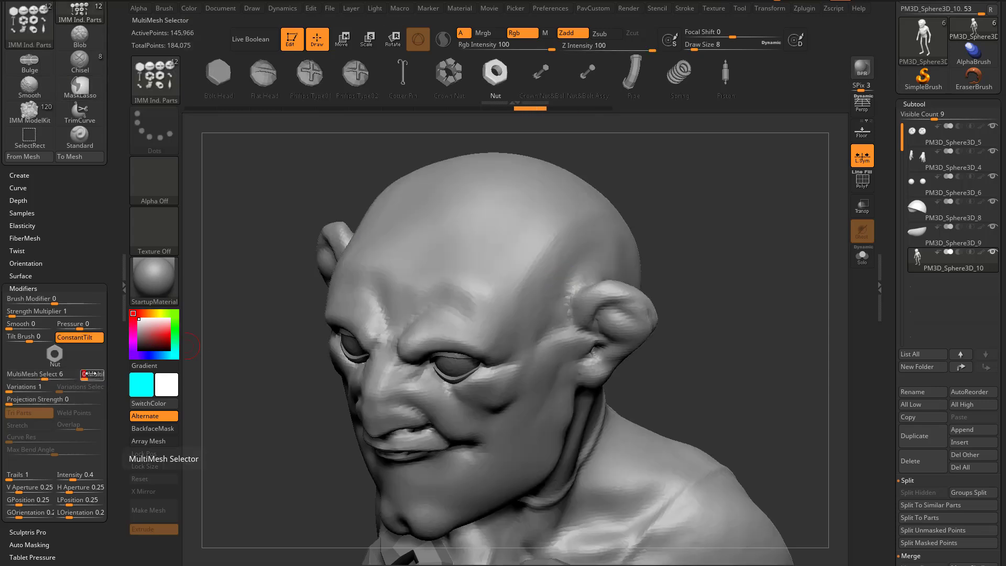
Pick the Bolt Head mesh and insert a row of symmetrical pairs up the side of the forehead
click(220, 76)
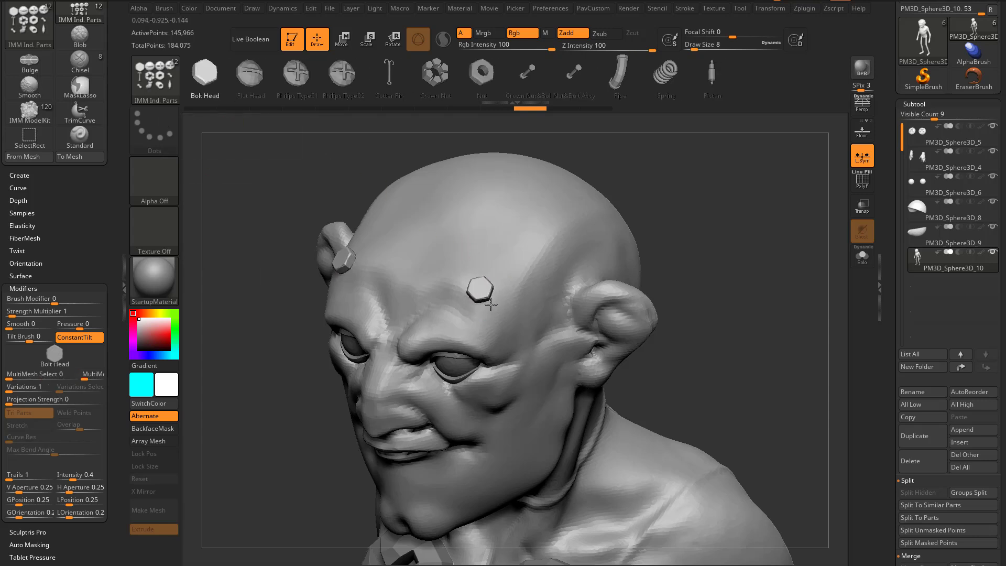
drag(492, 305, 492, 303)
drag(506, 266, 528, 235)
mouse_move(660, 189)
mouse_down()
mouse_move(553, 211)
mouse_move(598, 191)
mouse_up()
Set the draw size to 16 and insert three larger Bolt Head pairs beside the first row
key(s)
drag(584, 240, 588, 239)
drag(682, 203, 641, 220)
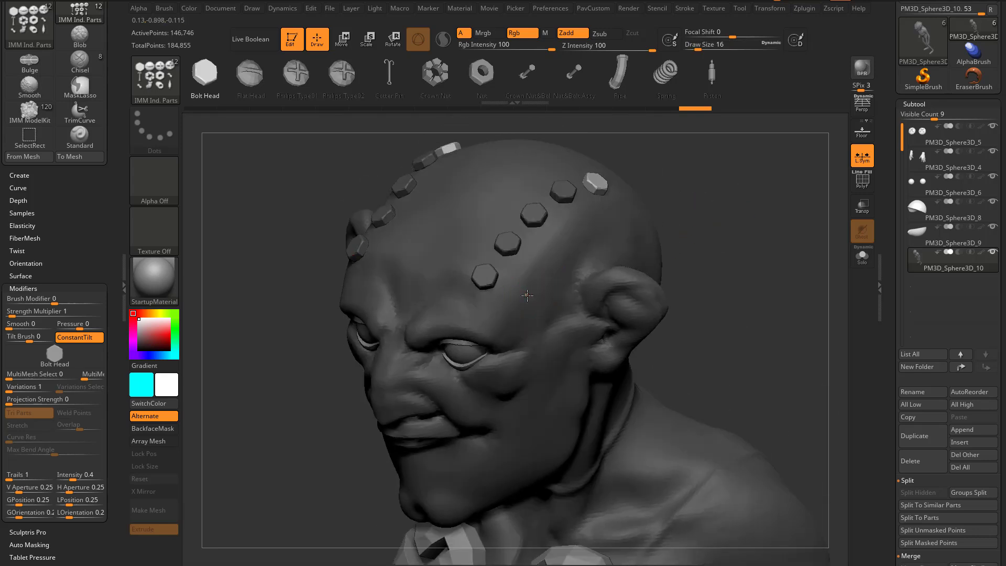
drag(527, 296, 528, 291)
drag(564, 249, 566, 247)
drag(609, 222, 608, 231)
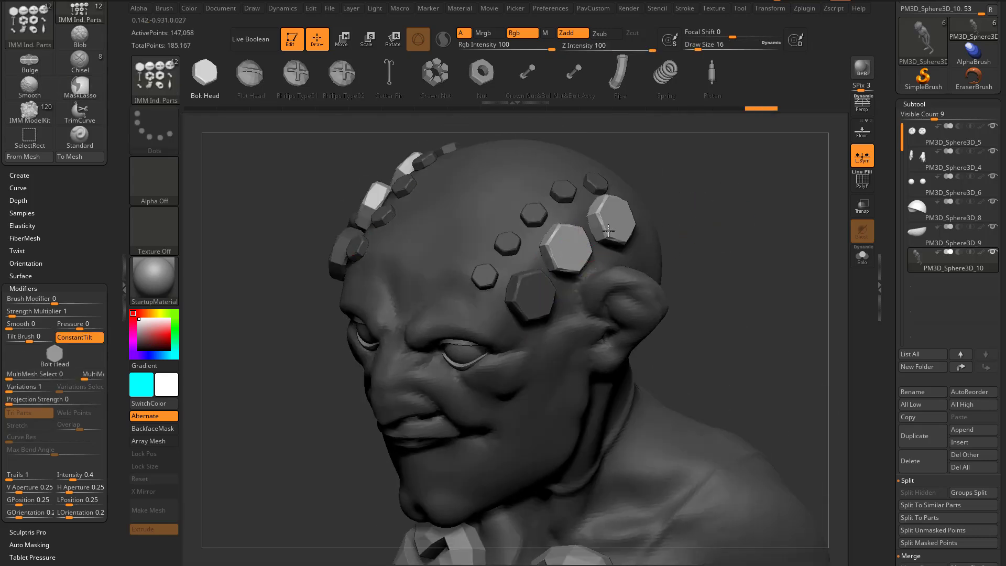
Set the draw size to 4 and insert a row of small Bolt Head pairs nearer the middle of the forehead
key(s)
drag(514, 239, 508, 239)
drag(677, 183, 701, 205)
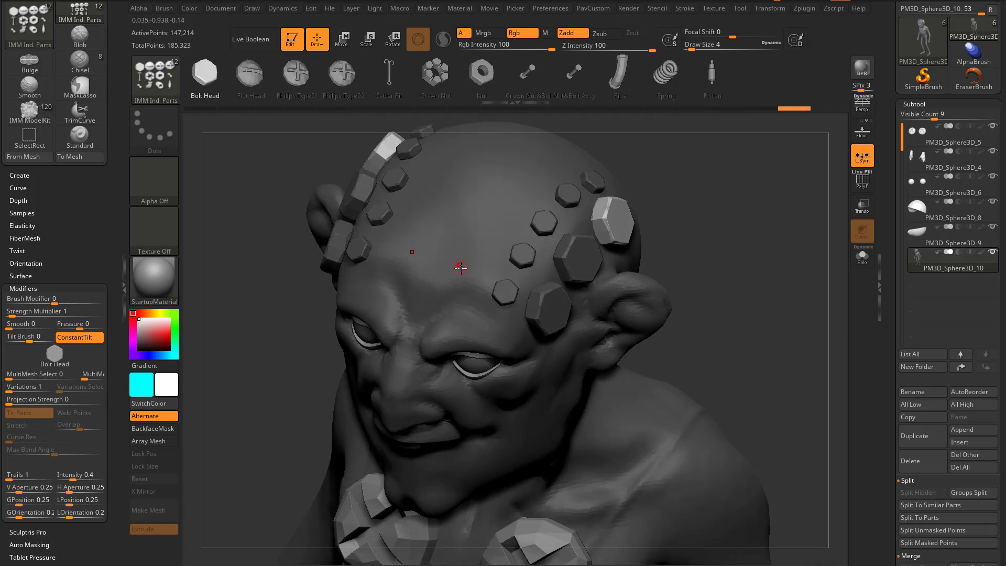
drag(480, 274, 481, 273)
click(512, 212)
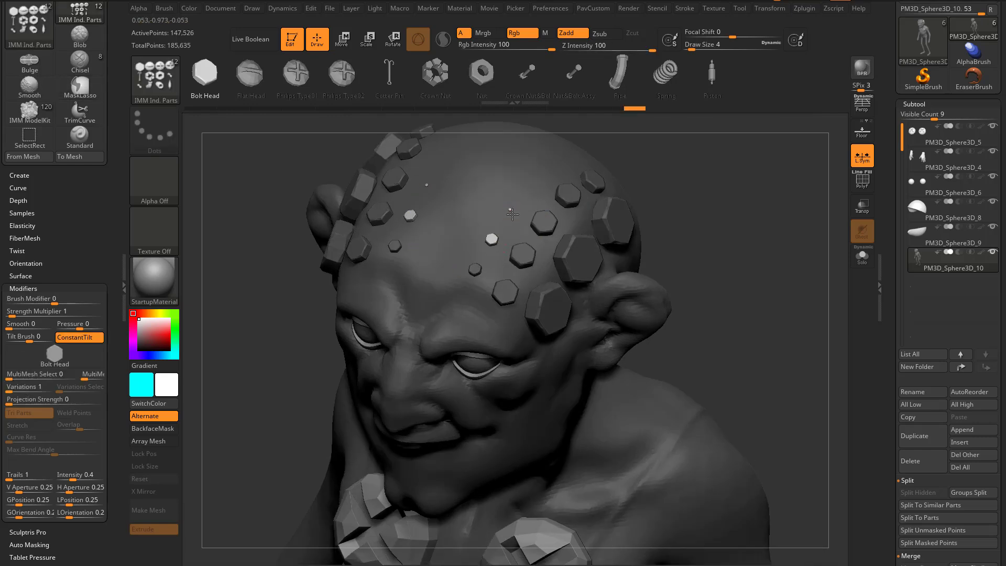
Undo all the Bolt Head insertions on the head
mouse_move(748, 229)
mouse_down()
mouse_move(676, 225)
mouse_move(754, 216)
mouse_up()
key(ctrl+z)
key(ctrl+z)
key(ctrl+z)
key(ctrl+z)
key(ctrl+z)
key(ctrl+z)
key(ctrl+z)
key(ctrl+z)
key(ctrl+z)
key(ctrl+z)
key(ctrl+z)
key(ctrl+z)
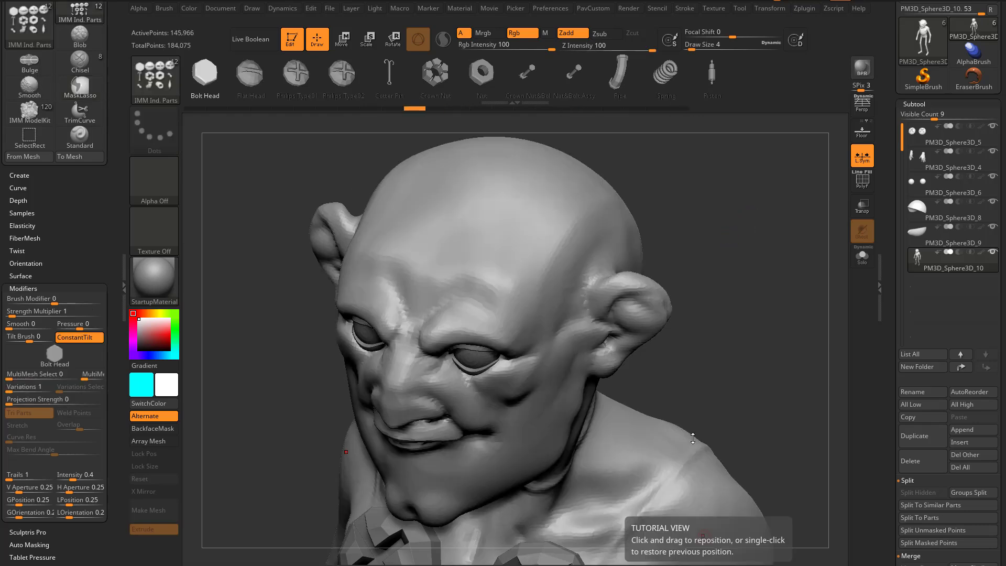
click(711, 252)
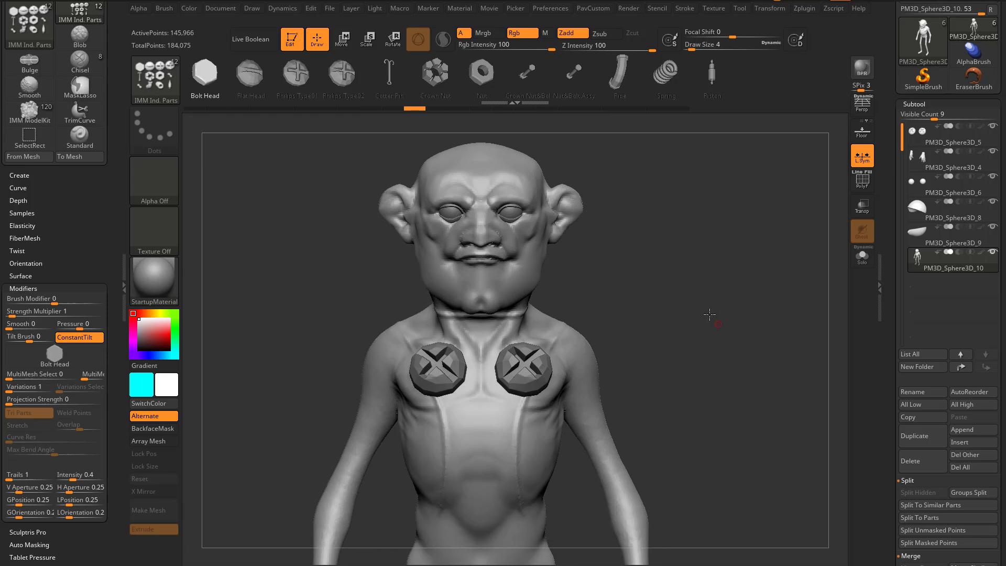
Choose the Standard brush and clone the body subtool into a separate tool
key(b)
key(s)
key(t)
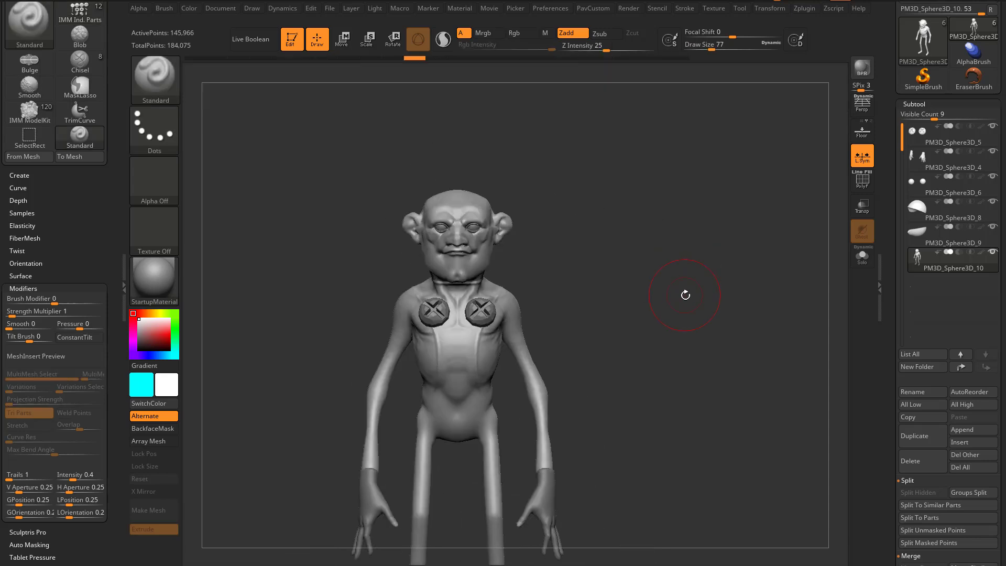
mouse_move(672, 295)
mouse_down()
mouse_move(646, 313)
mouse_move(719, 312)
mouse_move(704, 332)
mouse_up()
drag(889, 284, 883, 361)
click(911, 75)
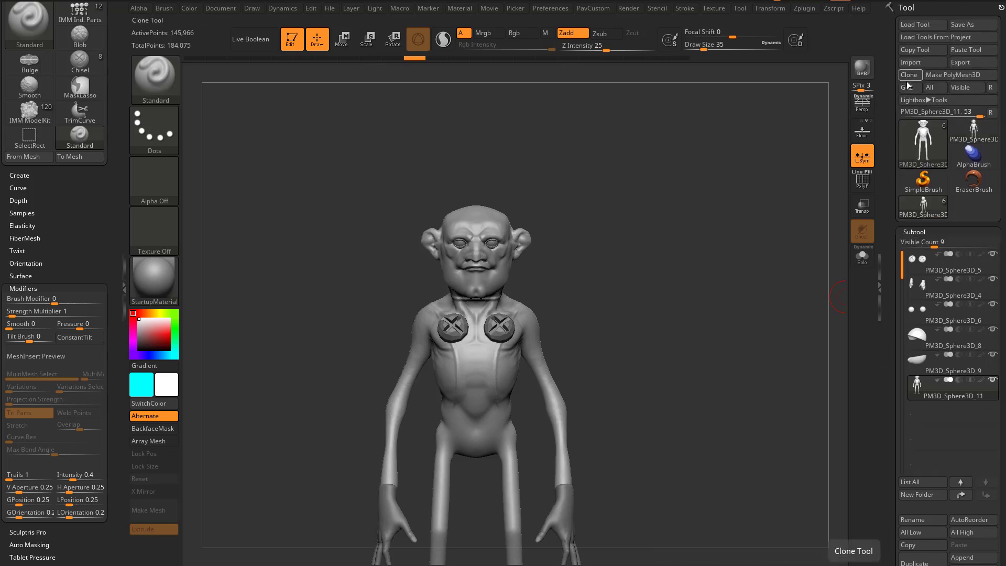
Switch to the cloned body tool and set the draw size to 23
drag(761, 237, 550, 258)
alt+drag(658, 218, 672, 244)
key(s)
click(671, 244)
alt+drag(742, 119, 712, 275)
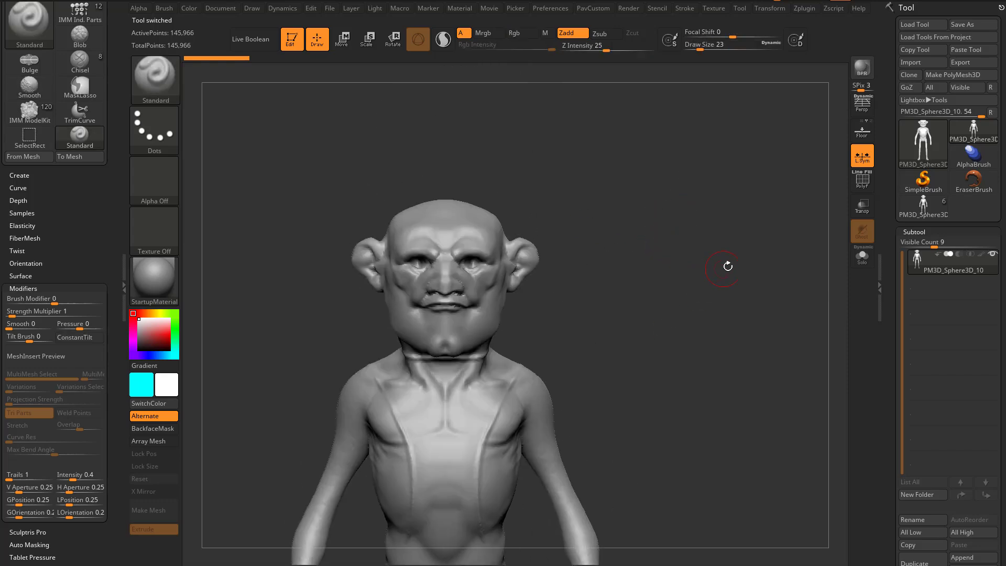
Choose the SliceCurve brush and turn on the polyframe display
key(ctrl+shift)
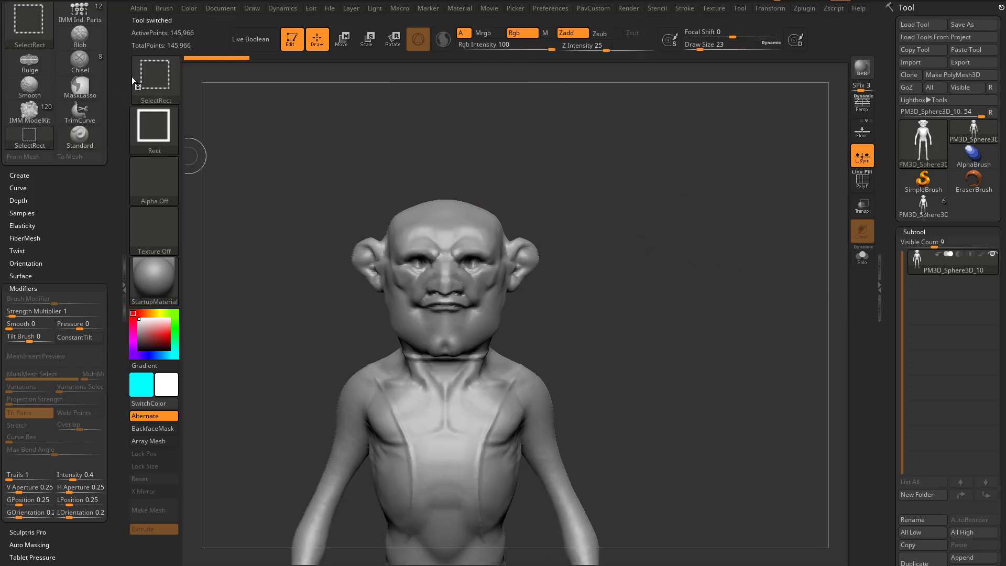
ctrl+shift+click(137, 79)
click(626, 149)
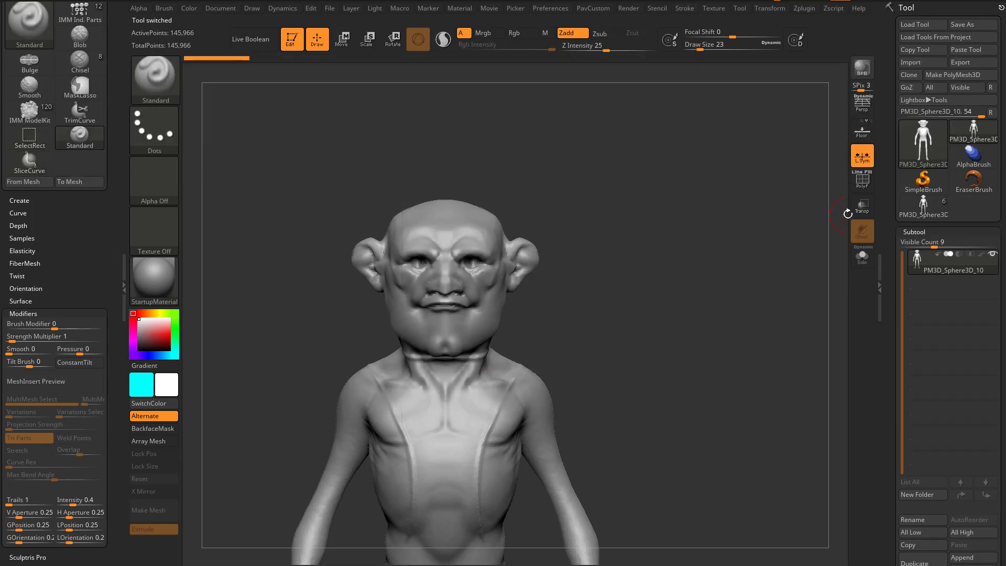
key(shift+f)
Slice the cloned body across the neck and show only the head polygroup
shift+drag(804, 211, 654, 266)
mouse_move(295, 433)
ctrl+shift+mouse_down()
mouse_move(443, 349)
mouse_move(691, 234)
ctrl+shift+mouse_up()
drag(697, 272, 625, 262)
ctrl+shift+click(478, 243)
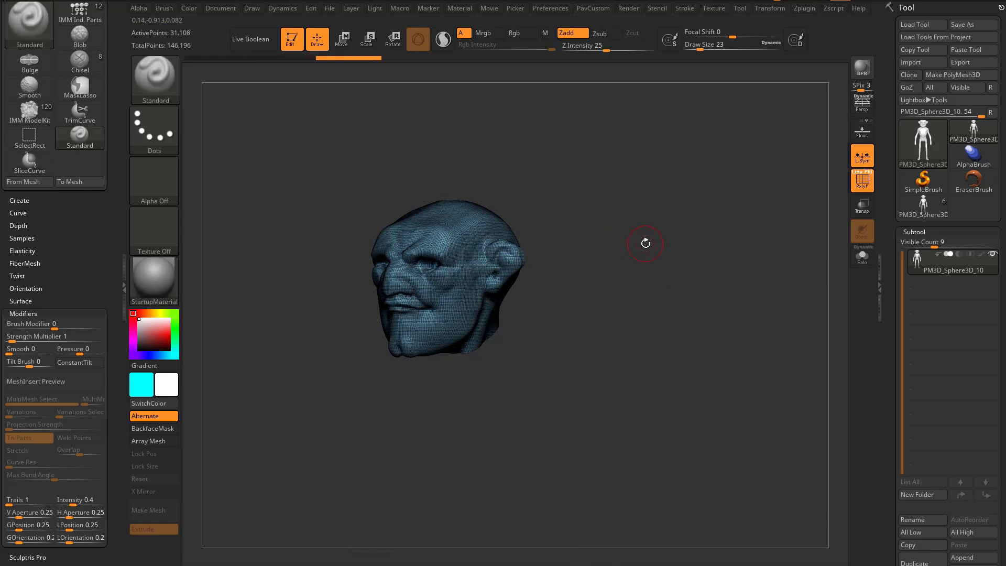
Delete the hidden body geometry from the cloned tool, keeping only the head
drag(893, 269, 890, 131)
scroll(910, 330, down, 5)
key(shift)
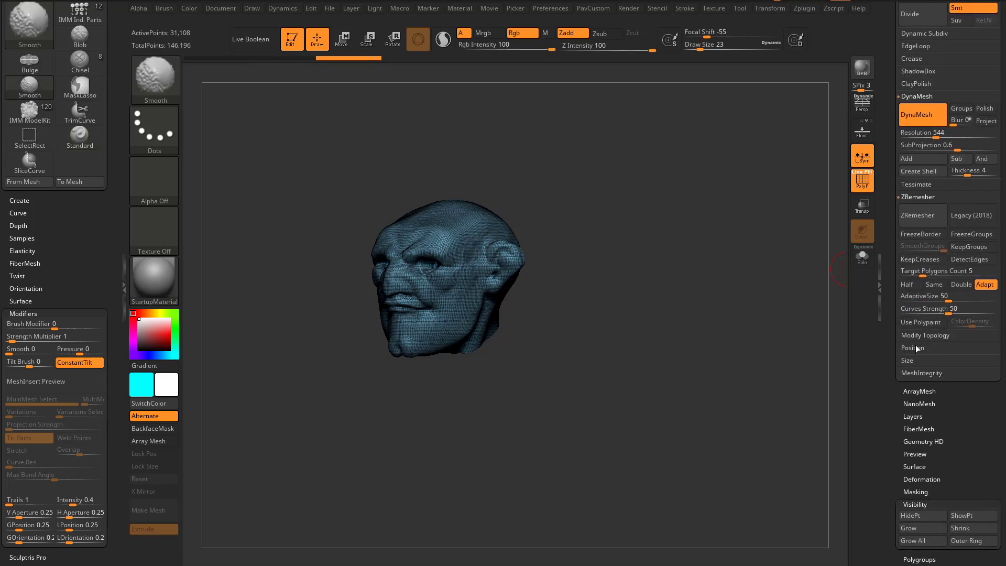
shift+click(919, 337)
click(926, 388)
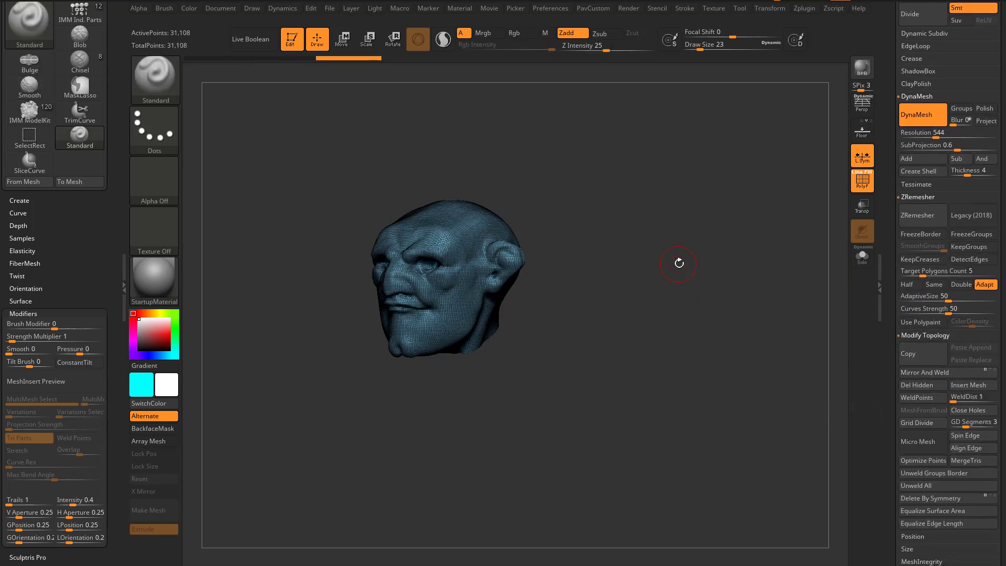
key(grave)
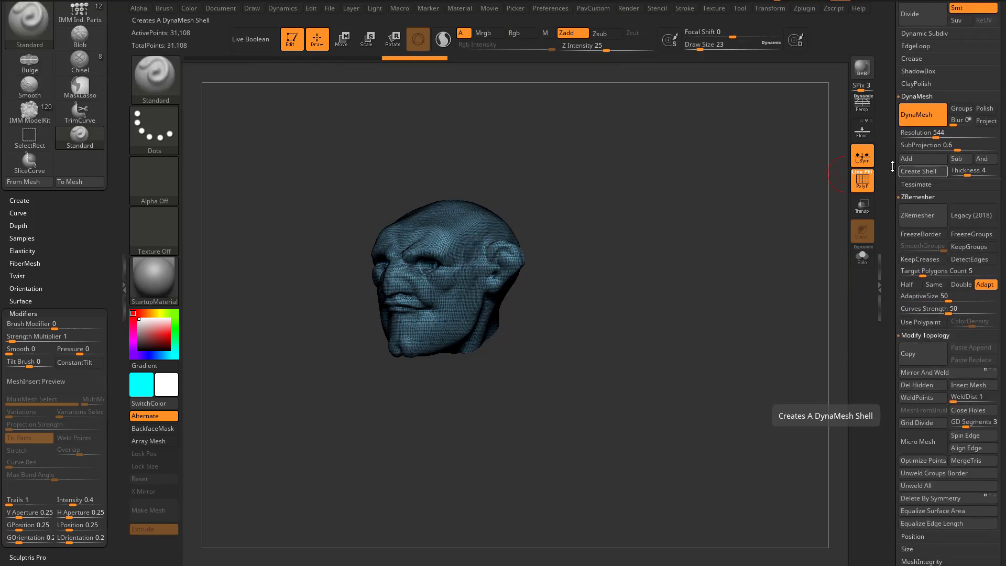
Duplicate the head subtool and slice the copy vertically just in front of the ear
scroll(927, 216, up, 10)
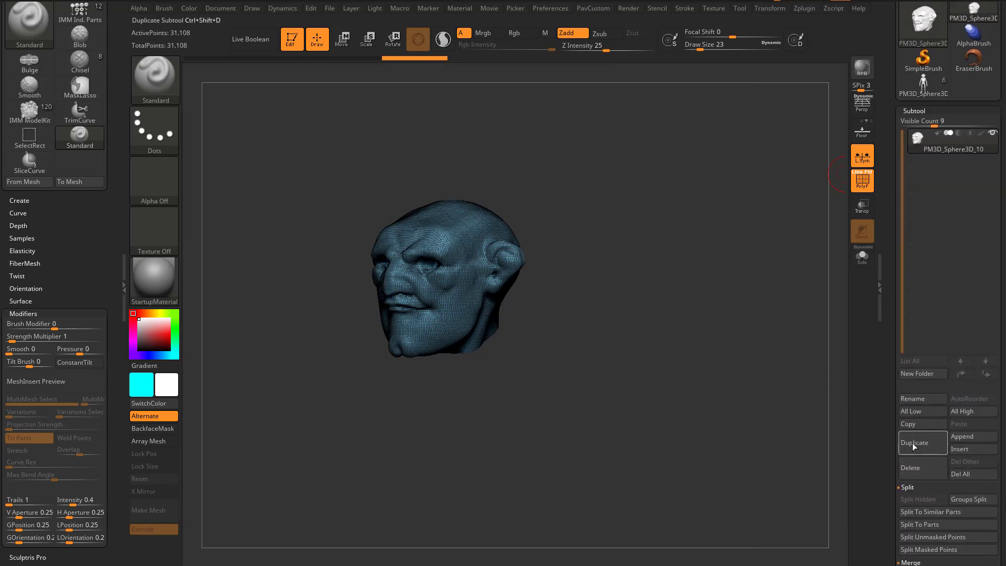
click(914, 444)
shift+drag(869, 420, 714, 373)
key(ctrl+shift)
mouse_move(494, 469)
ctrl+shift+mouse_down()
mouse_move(490, 108)
mouse_move(479, 126)
ctrl+shift+mouse_up()
Isolate the face polygroup on the duplicated head and delete its hidden back part
mouse_move(649, 265)
mouse_down()
mouse_move(658, 263)
mouse_move(608, 261)
mouse_up()
ctrl+shift+click(448, 255)
key(grave)
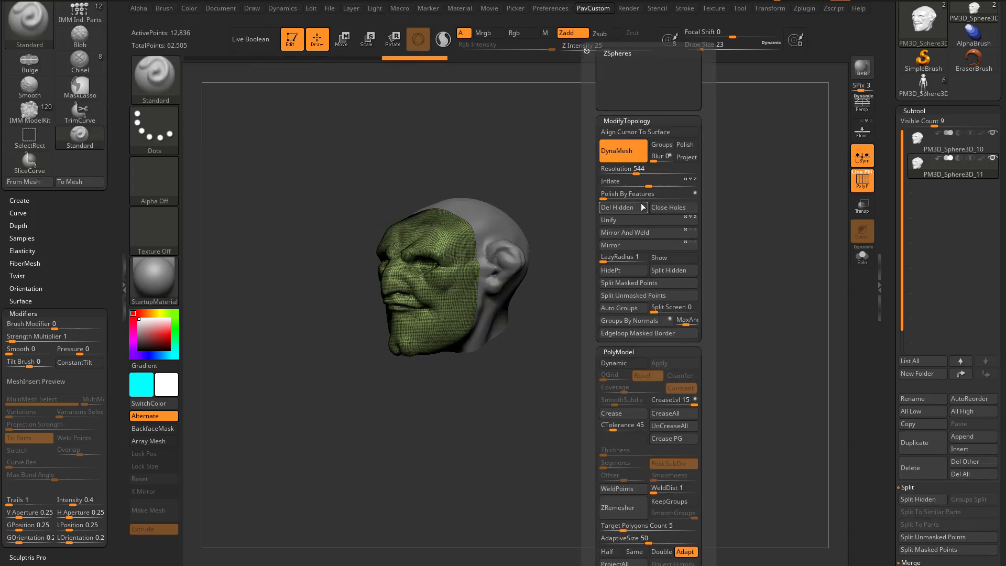
click(623, 207)
alt+drag(767, 305, 804, 309)
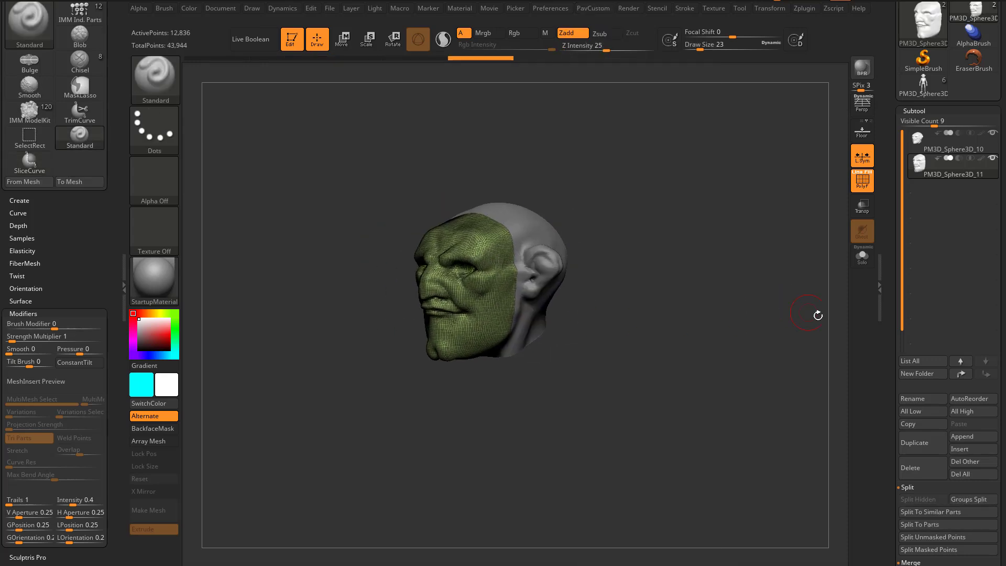
Append a Ring3D mesh as a new subtool to the head tool
scroll(950, 375, down, 3)
click(959, 364)
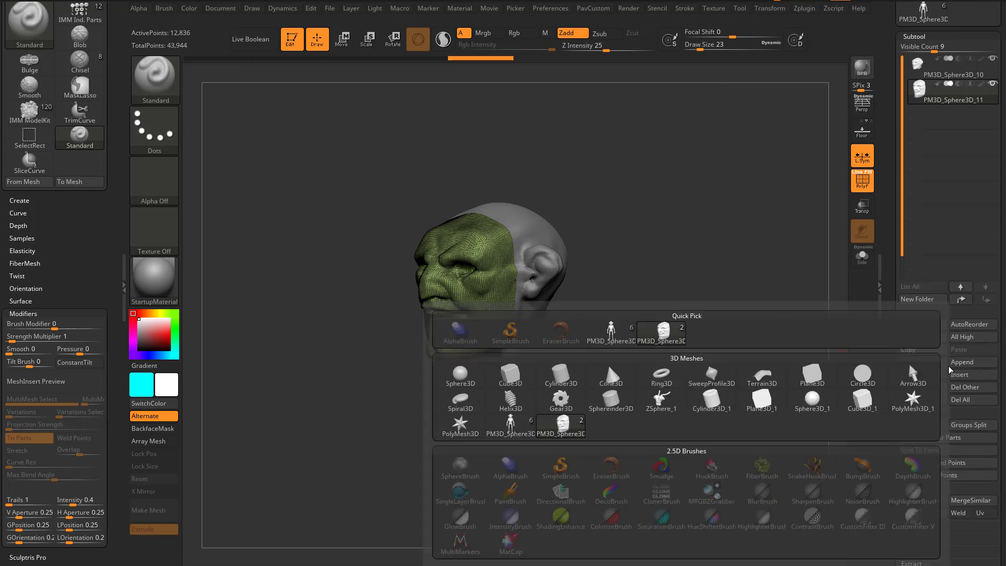
click(716, 374)
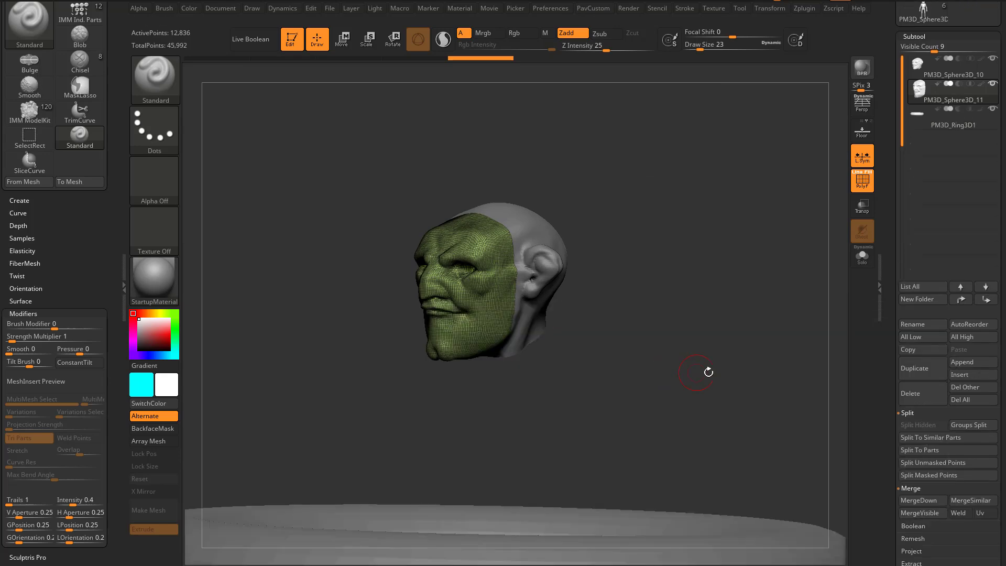
click(960, 364)
drag(663, 326, 705, 331)
key(1)
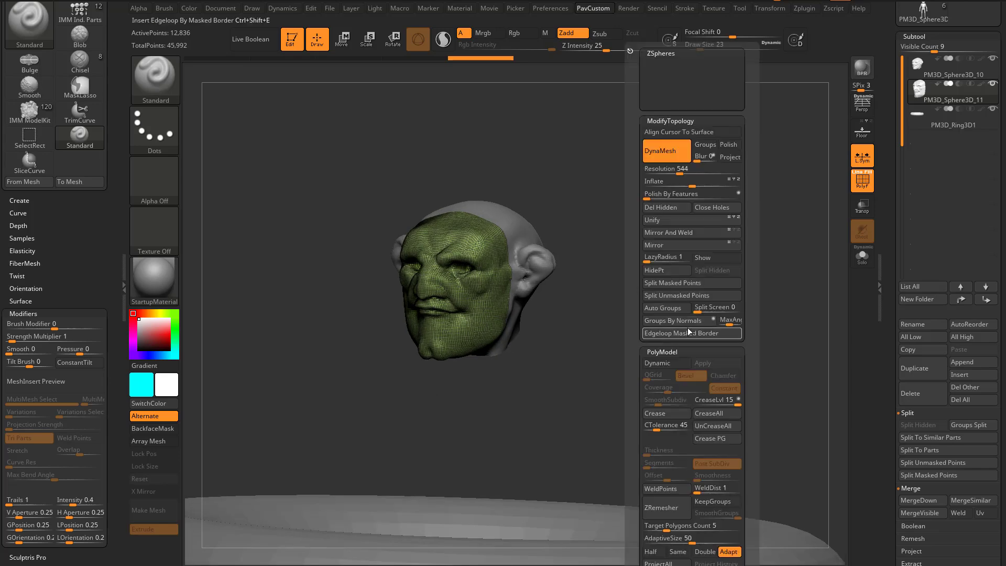
Choose the IMM_Base_Primi brush and bring up its MultiMesh inserts for inspection
key(b)
key(i)
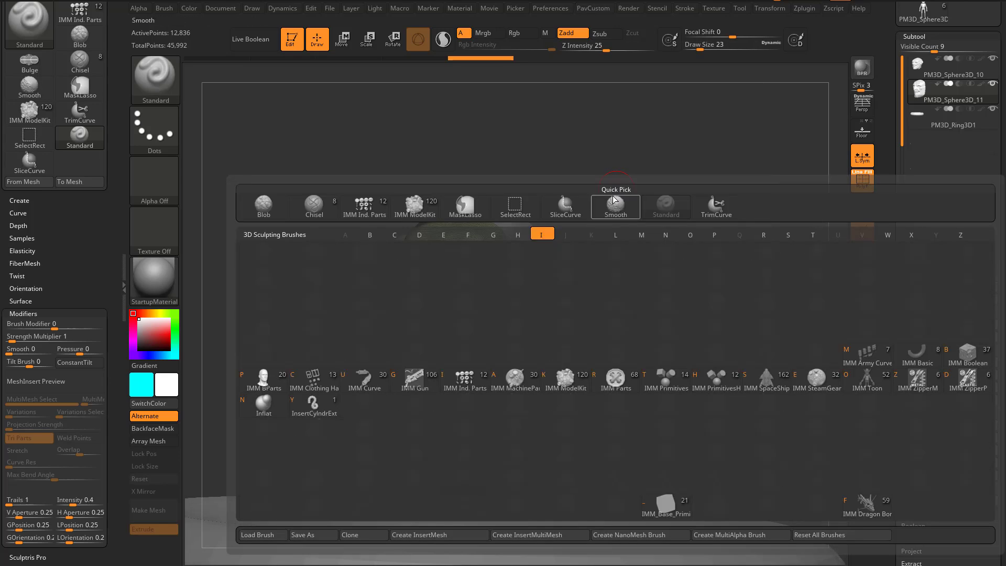
click(666, 505)
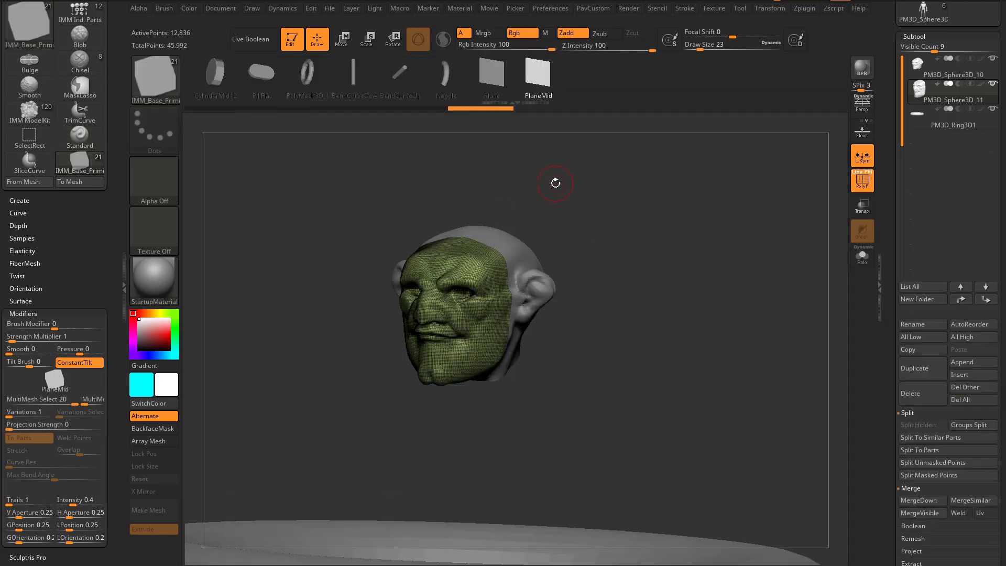
key(m)
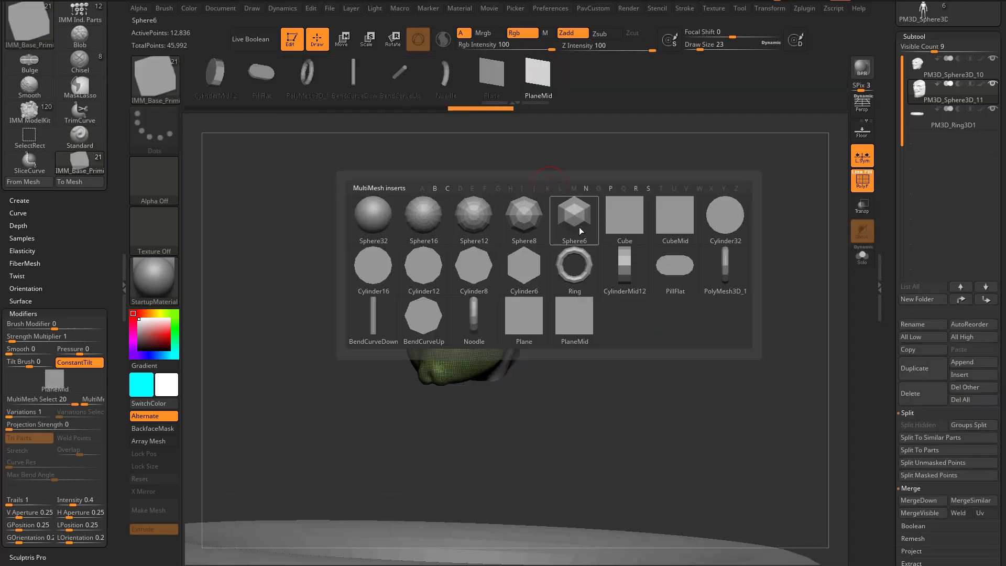
mouse_move(410, 219)
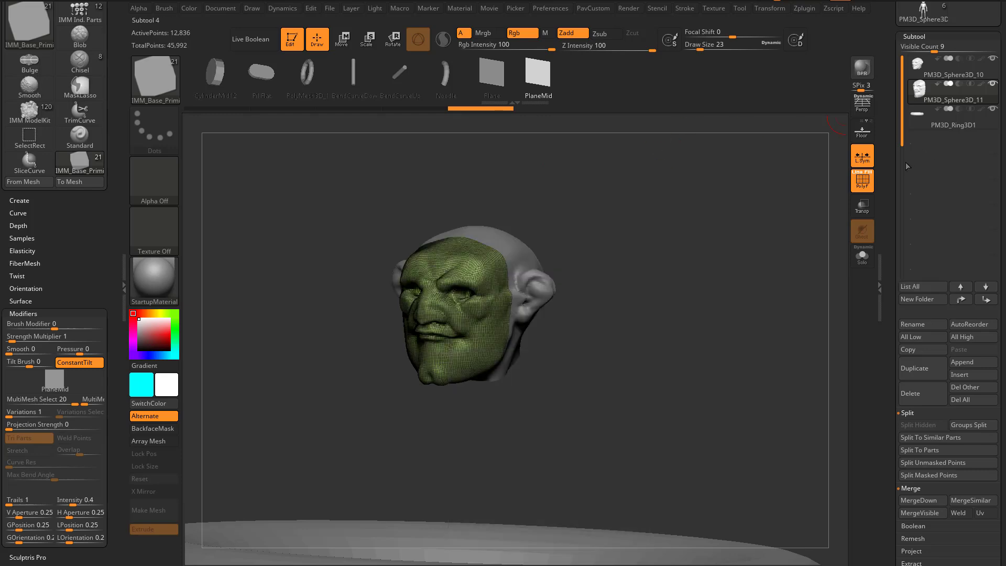
Switch from the head tool to a new Cylinder3D primitive
scroll(887, 220, up, 4)
click(921, 152)
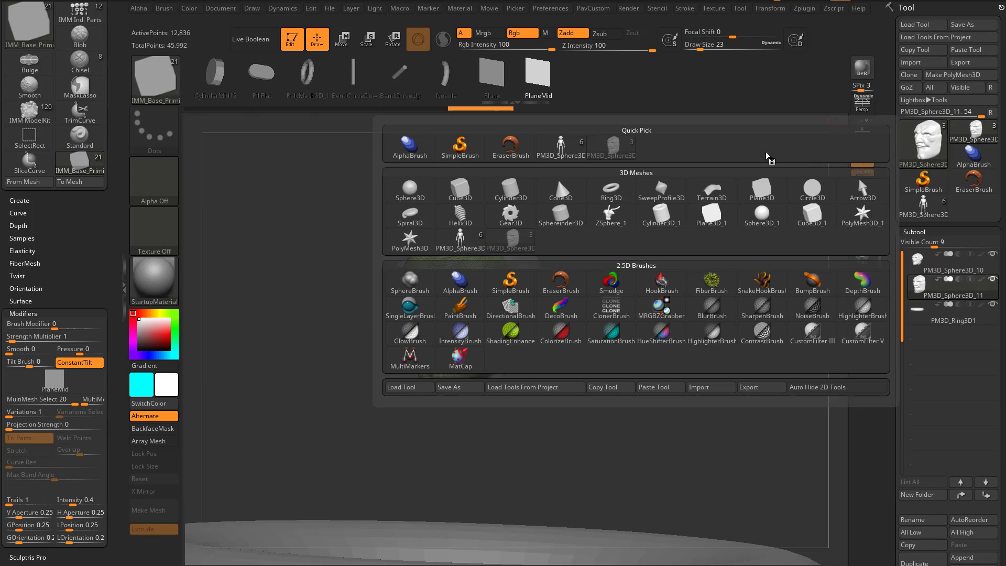
click(821, 162)
alt+drag(711, 176, 696, 120)
drag(696, 121, 726, 230)
Initialize the cylinder with HDivide 16 and VDivide 4, and make a PolyMesh3D from it
scroll(886, 341, down, 5)
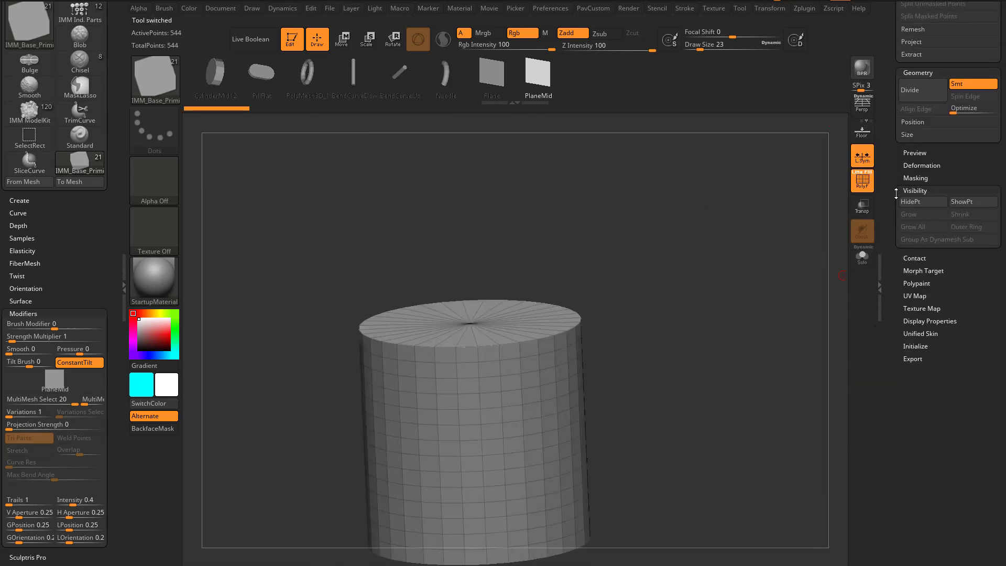
click(915, 349)
click(913, 398)
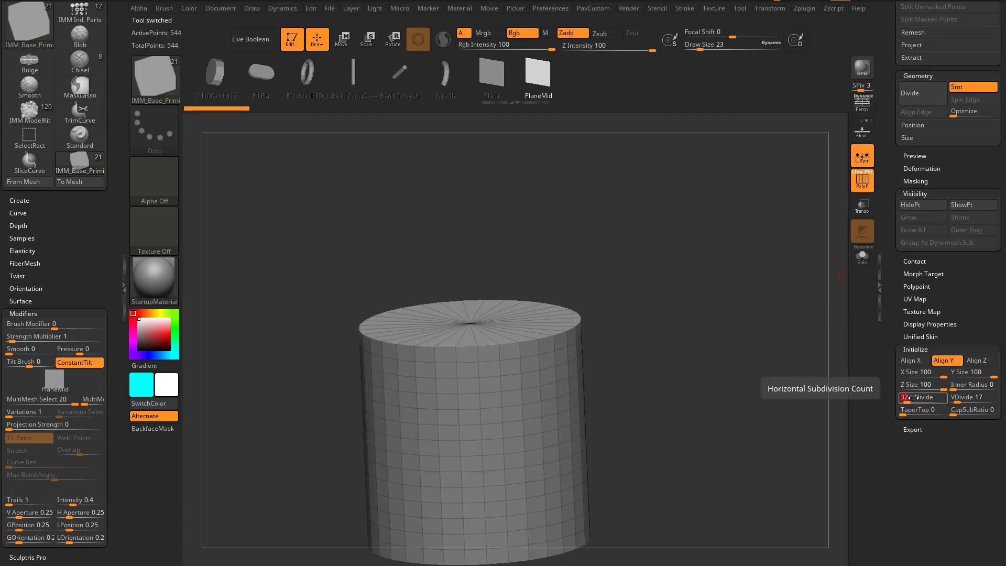
text(16)
key(Tab)
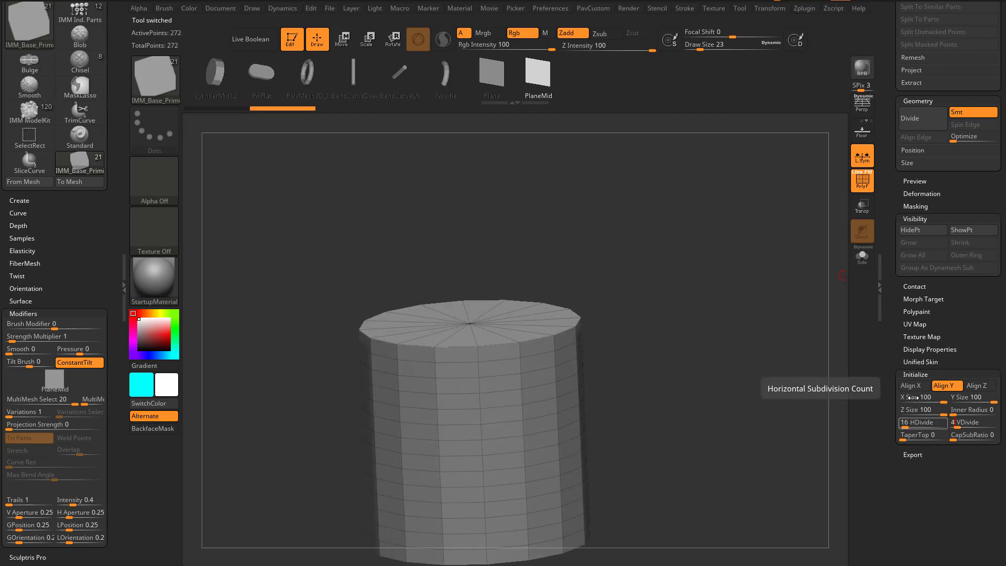
text(4)
scroll(936, 237, up, 10)
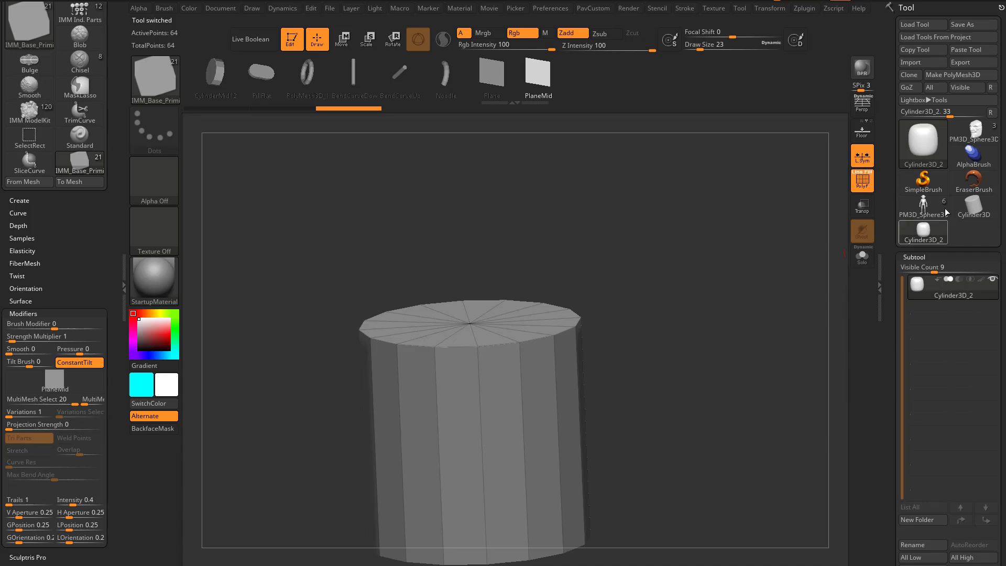
click(954, 75)
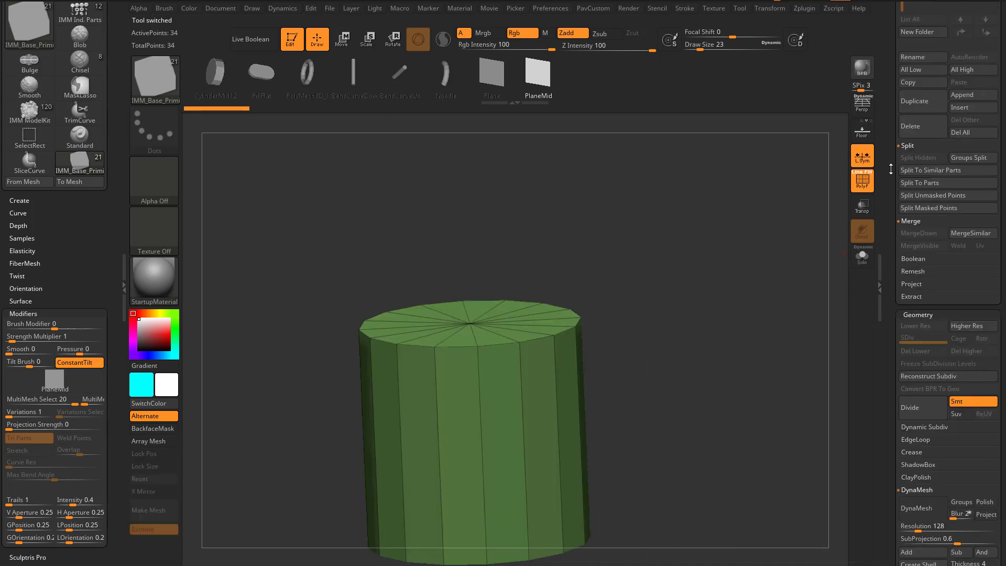
Return to the parametric cylinder, set HDivide to 12, and make a second PolyMesh3D from it
scroll(887, 286, up, 1)
click(926, 231)
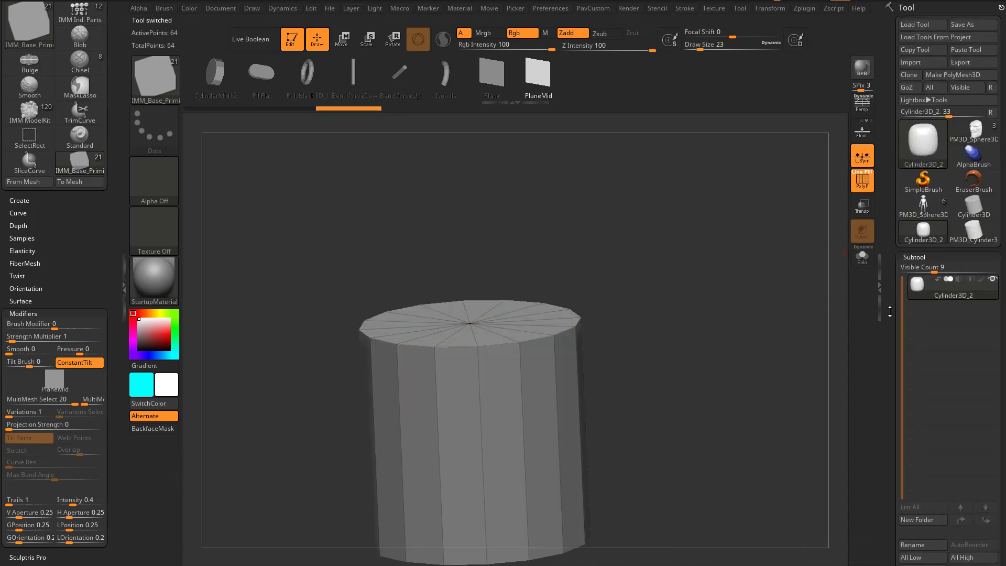
scroll(898, 174, down, 10)
scroll(898, 174, down, 10)
drag(912, 251, 918, 251)
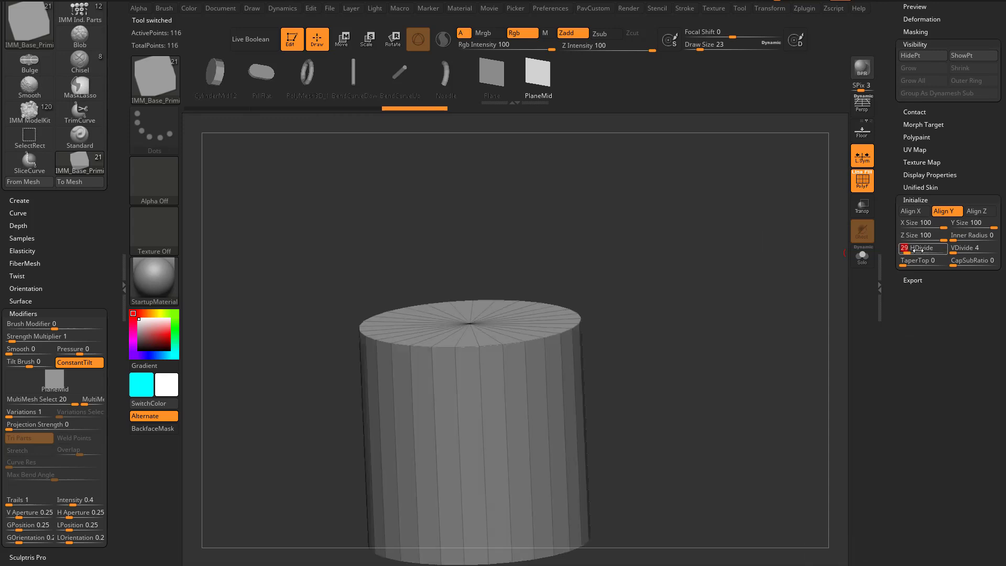
text(12)
key(Tab)
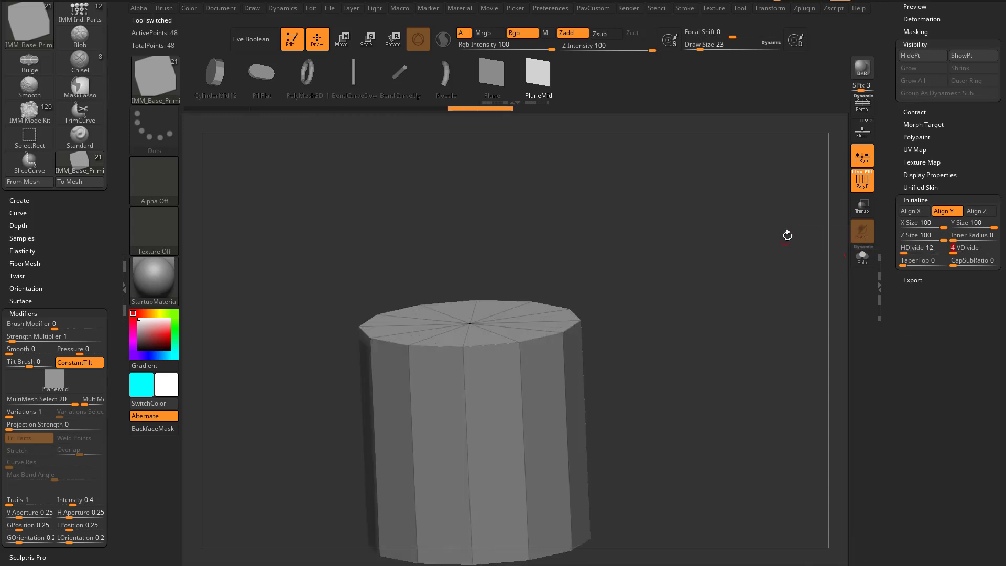
scroll(921, 336, up, 10)
click(952, 75)
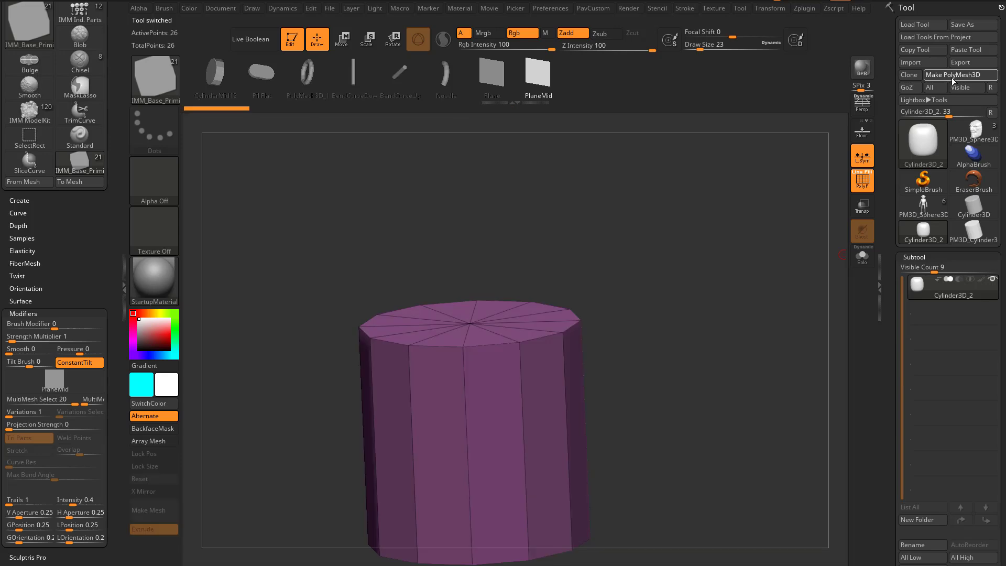
Return to the parametric cylinder, set HDivide to 8, and make a third PolyMesh3D from it
scroll(931, 149, down, 3)
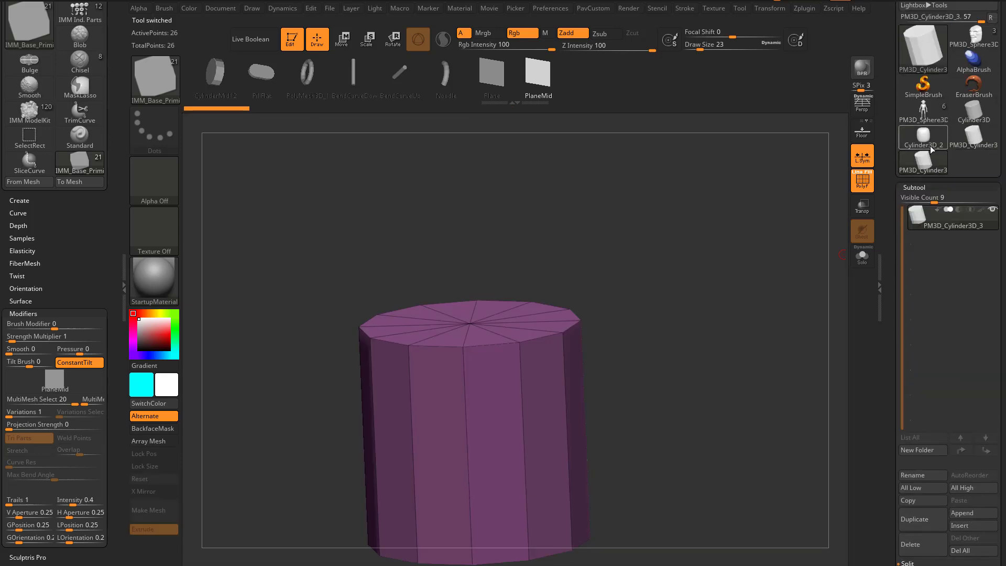
click(931, 148)
scroll(898, 198, down, 12)
drag(909, 238, 914, 241)
text(8)
key(Return)
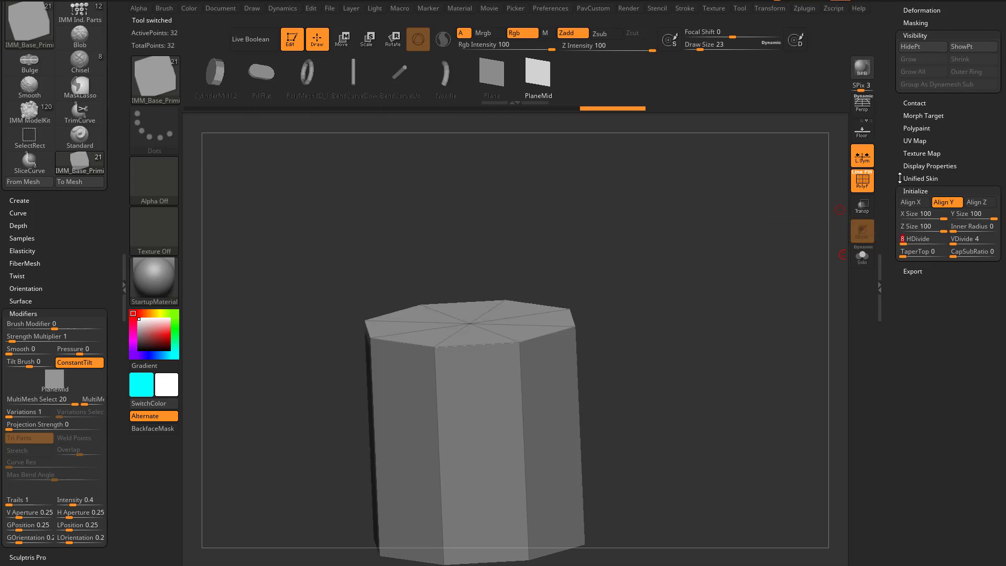
scroll(968, 142, up, 10)
click(964, 75)
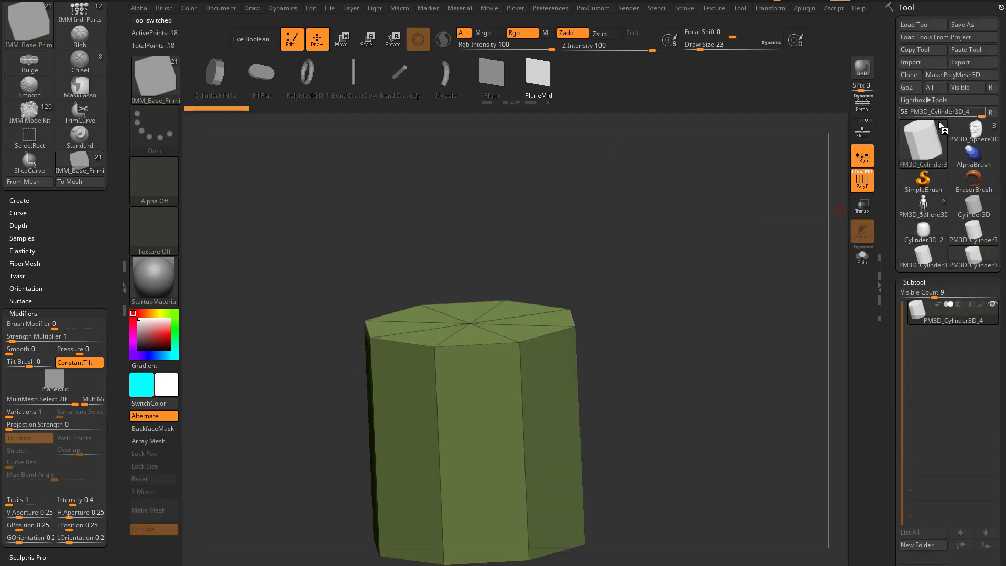
alt+drag(775, 322, 771, 260)
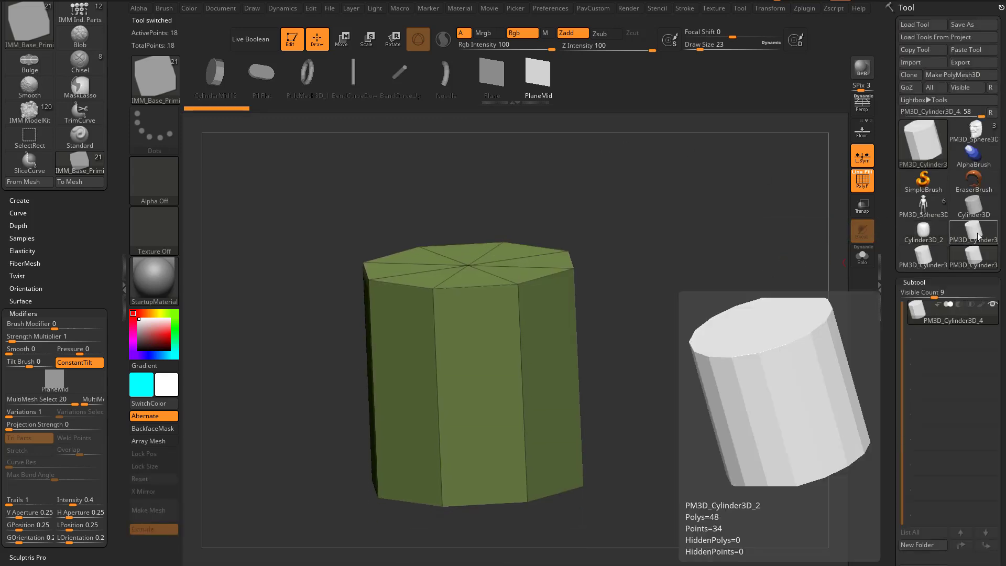
Switch to the 16-sided cylinder polymesh and rename its subtool Cylinder16
click(975, 232)
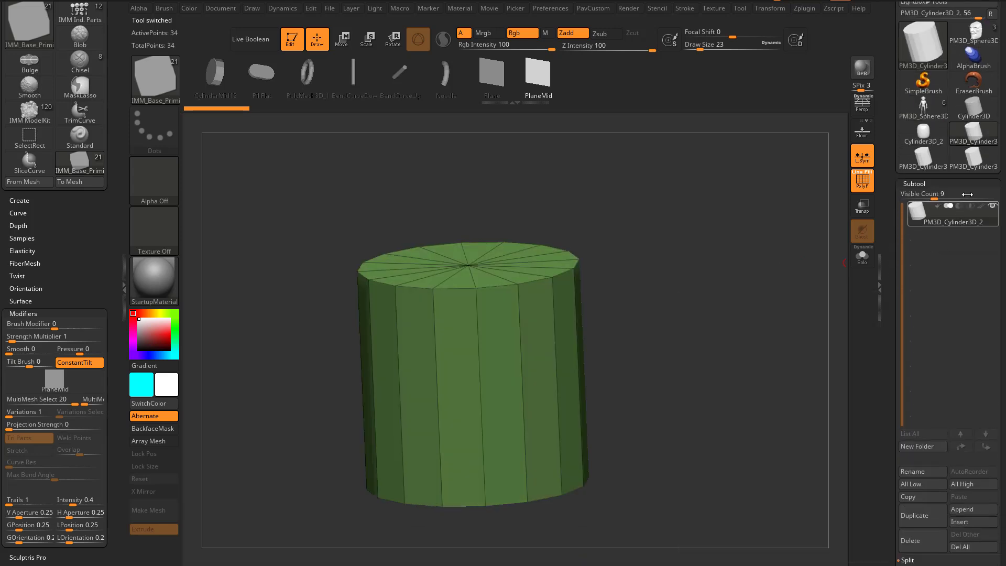
click(913, 470)
text(C)
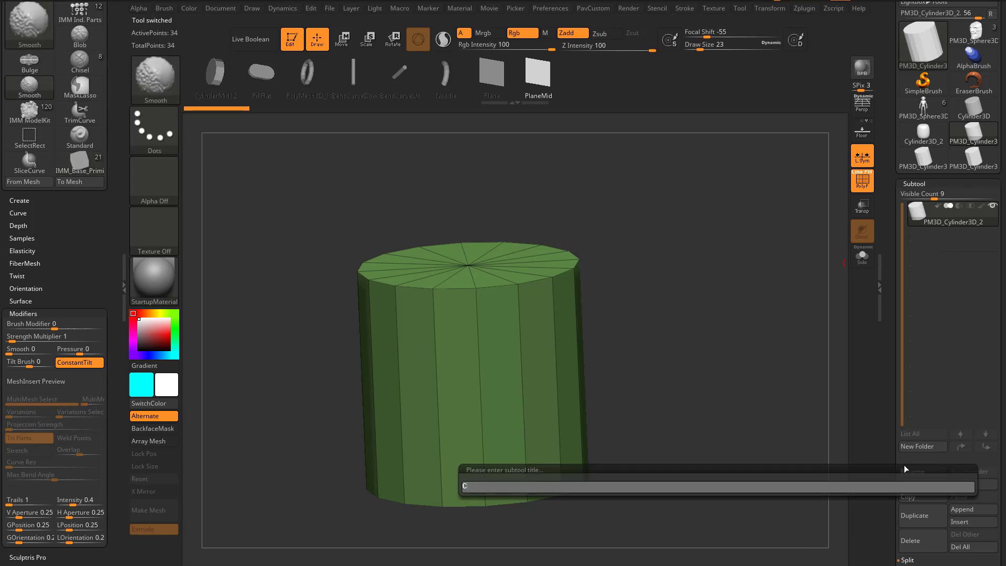
text(ylinder16)
key(Return)
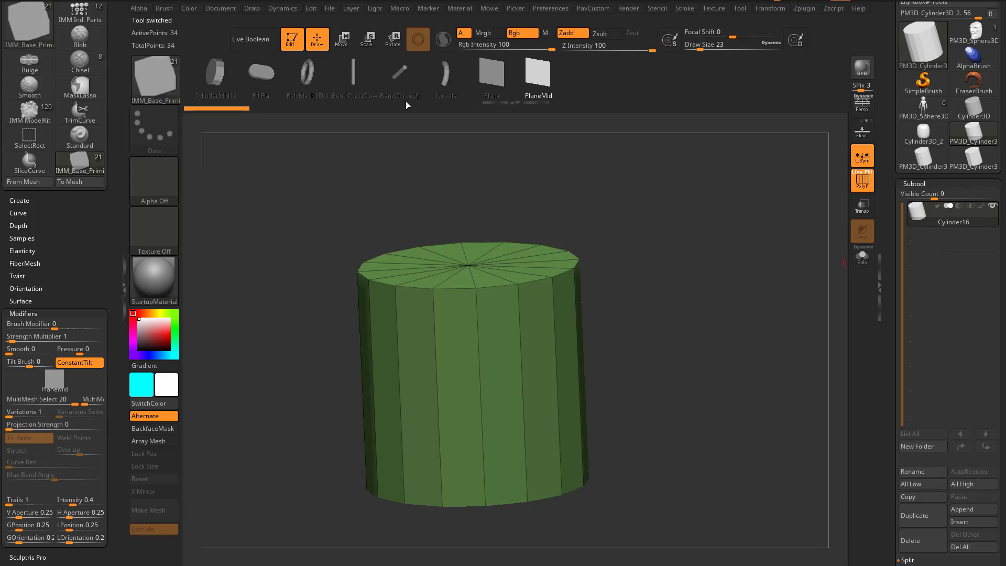
Switch to the 12-sided cylinder polymesh and rename its subtool Cylinder12
click(927, 165)
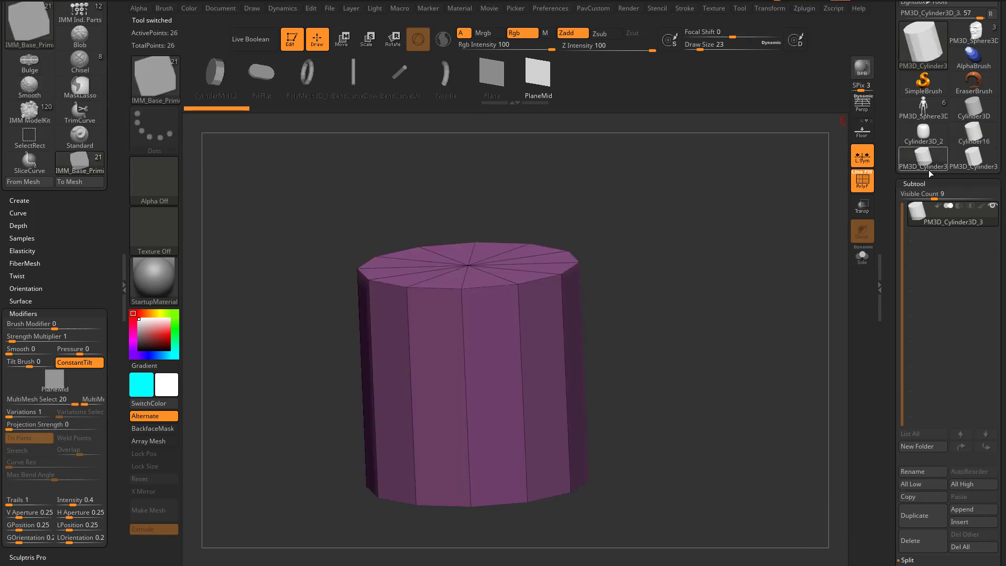
click(912, 472)
text(Cylinder12)
key(Return)
Switch to the 8-sided cylinder polymesh and rename its subtool Cylinder8
click(971, 165)
click(910, 473)
text(Cyli)
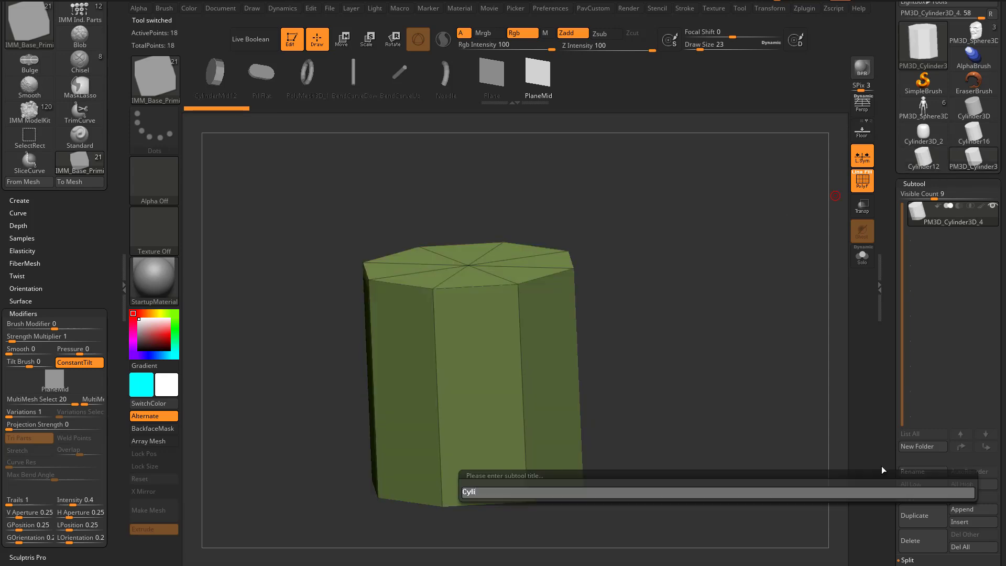
key(Return)
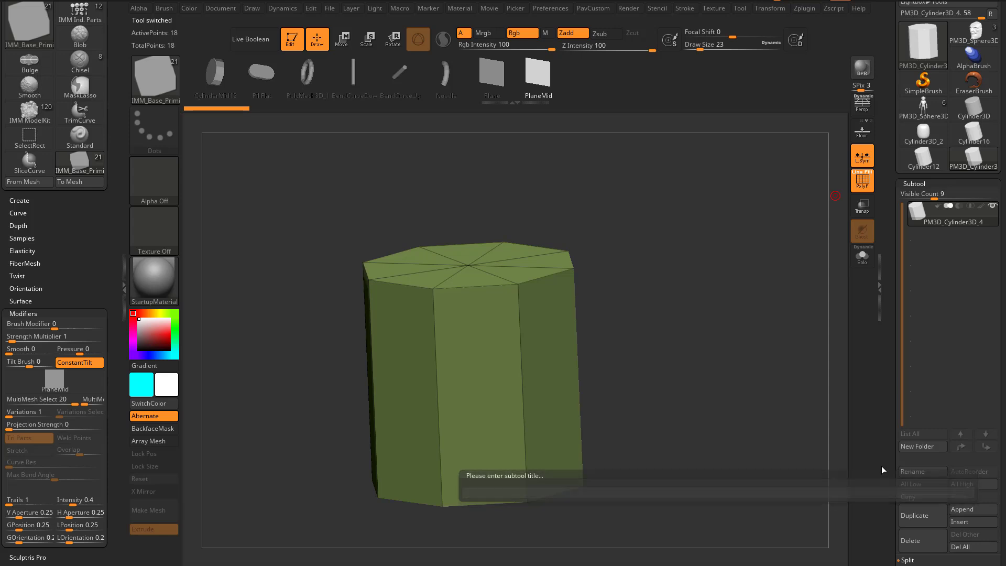
Switch back to the tool with the head pieces and select its ring subtool
click(926, 107)
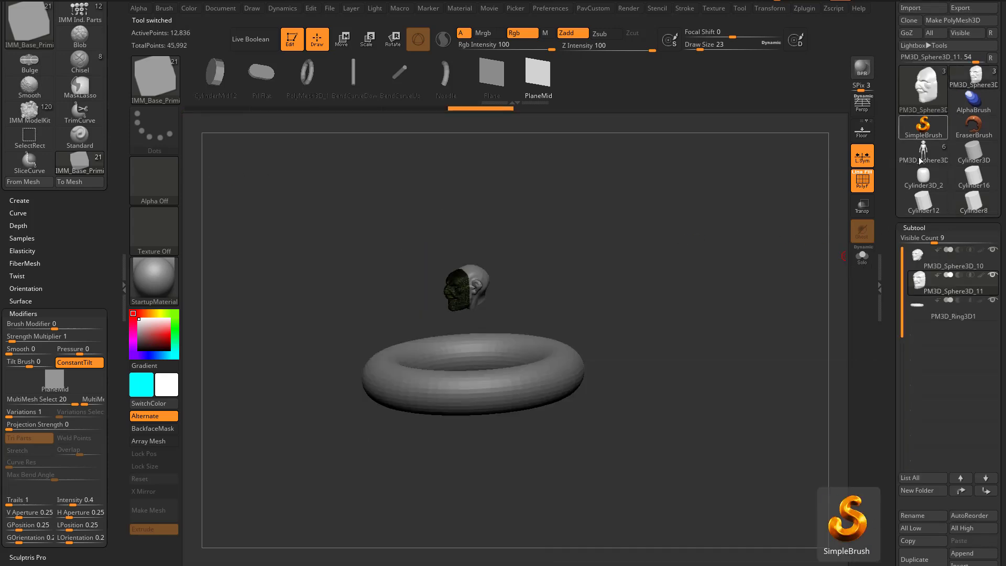
click(942, 306)
drag(897, 314, 893, 248)
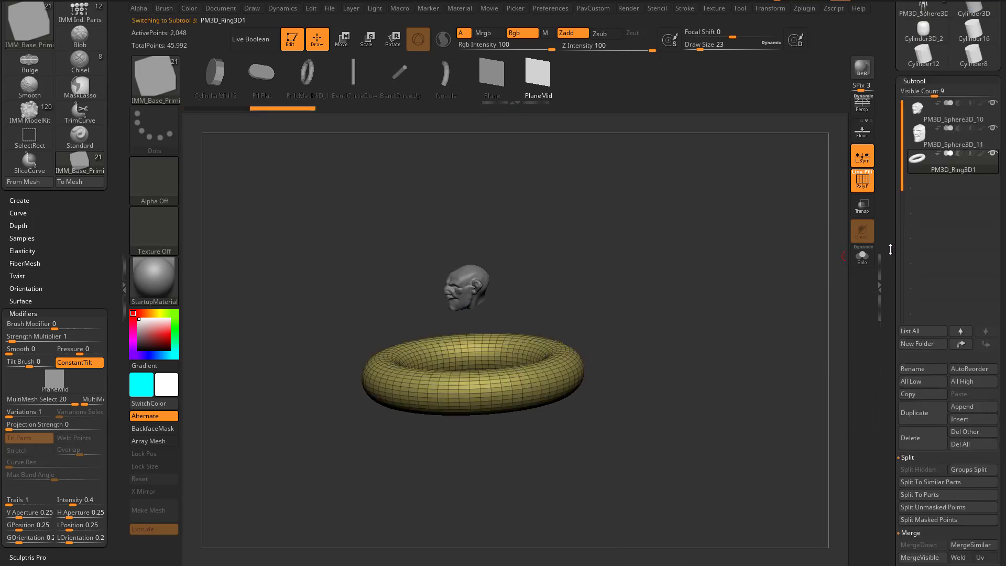
Append the Cylinder16, Cylinder12 and Cylinder8 tools as subtools below the ring
click(963, 408)
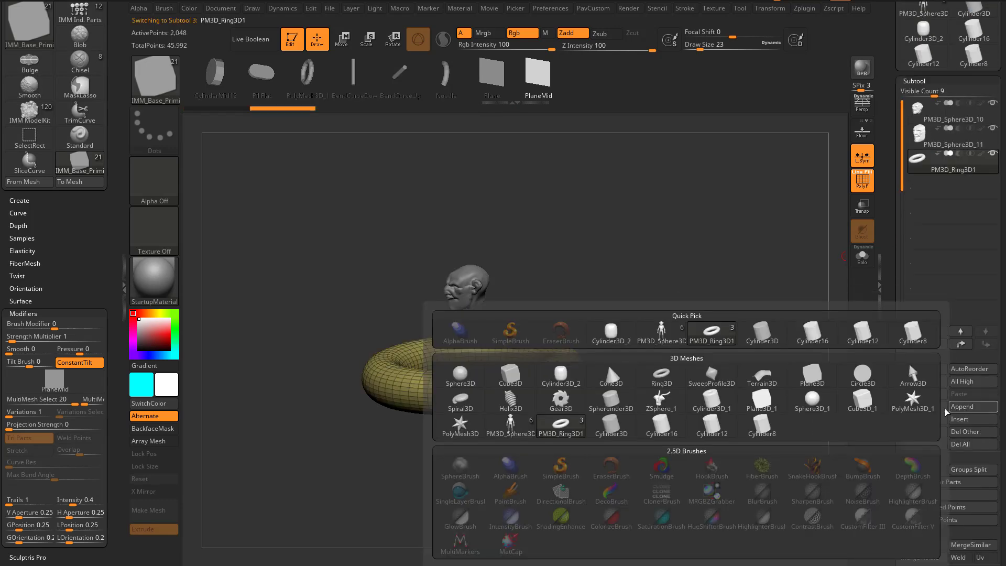
click(661, 425)
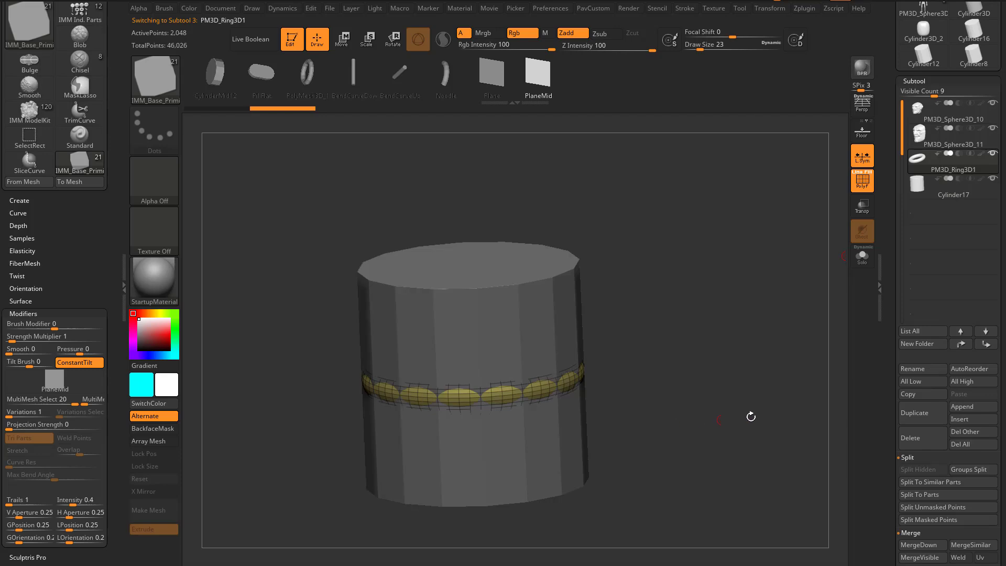
click(963, 407)
click(706, 429)
click(963, 406)
click(762, 425)
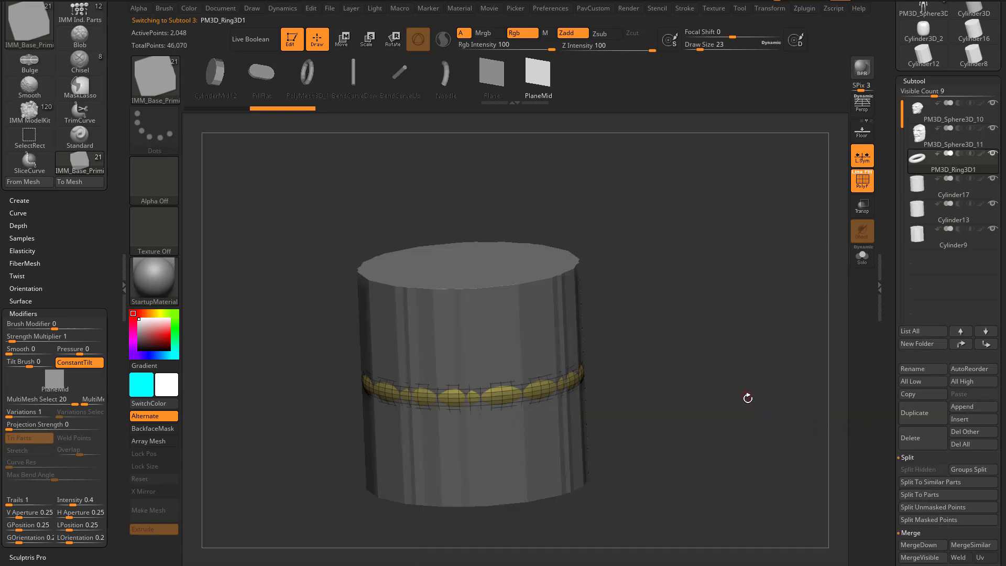
alt+drag(747, 394, 714, 359)
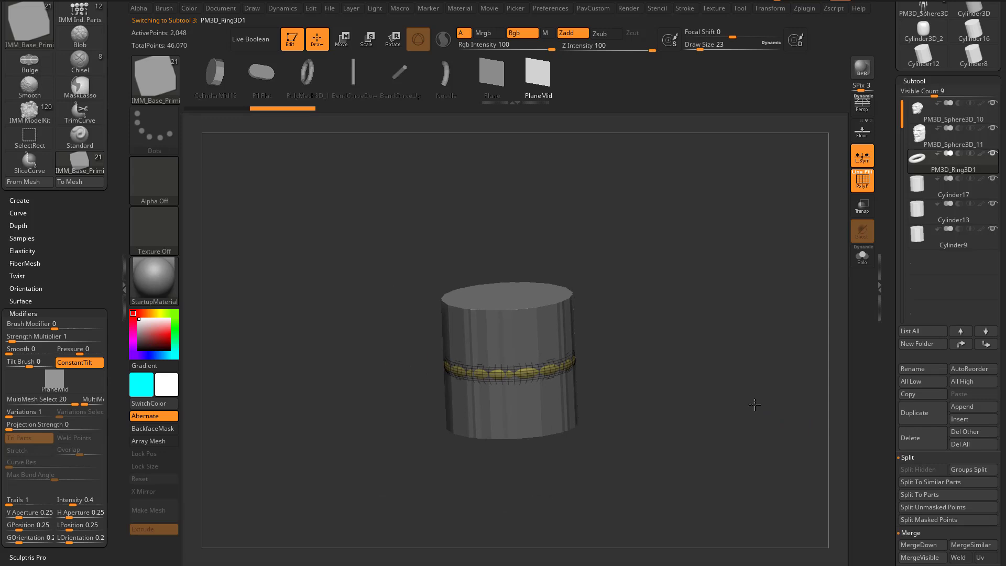
Select the head subtool PM3D_Sphere3D_10, isolate it with Solo and turn off the polyframe display
click(947, 123)
drag(727, 290, 850, 292)
click(862, 256)
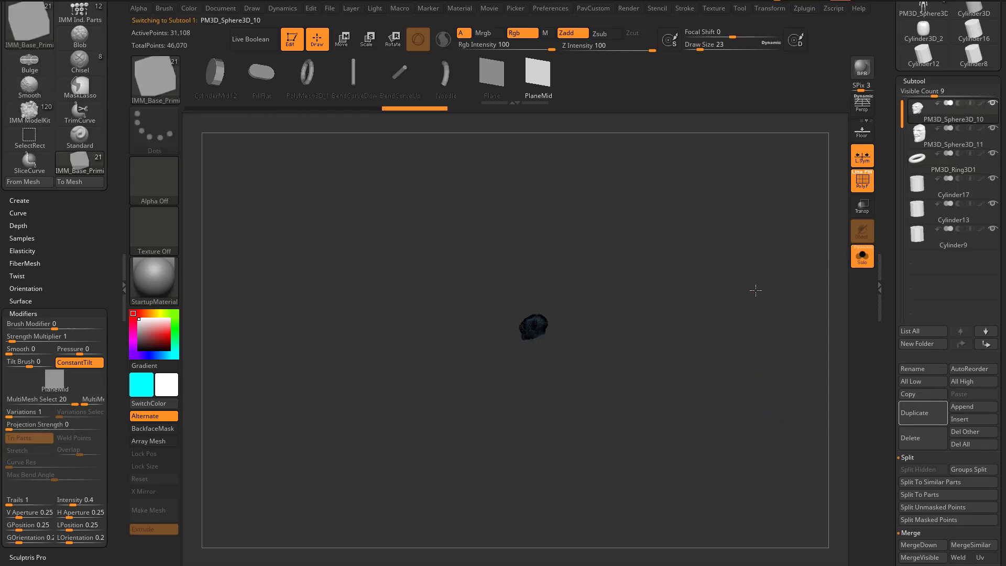
mouse_move(780, 390)
mouse_down()
mouse_move(756, 314)
mouse_move(836, 269)
mouse_move(566, 308)
mouse_move(582, 295)
mouse_move(738, 306)
mouse_move(791, 284)
mouse_move(753, 333)
mouse_move(753, 317)
mouse_up()
key(shift+f)
Turn on the floor grid and orient the isolated head so it is seen straight from above
click(863, 131)
drag(739, 223, 552, 445)
shift+drag(697, 405, 698, 352)
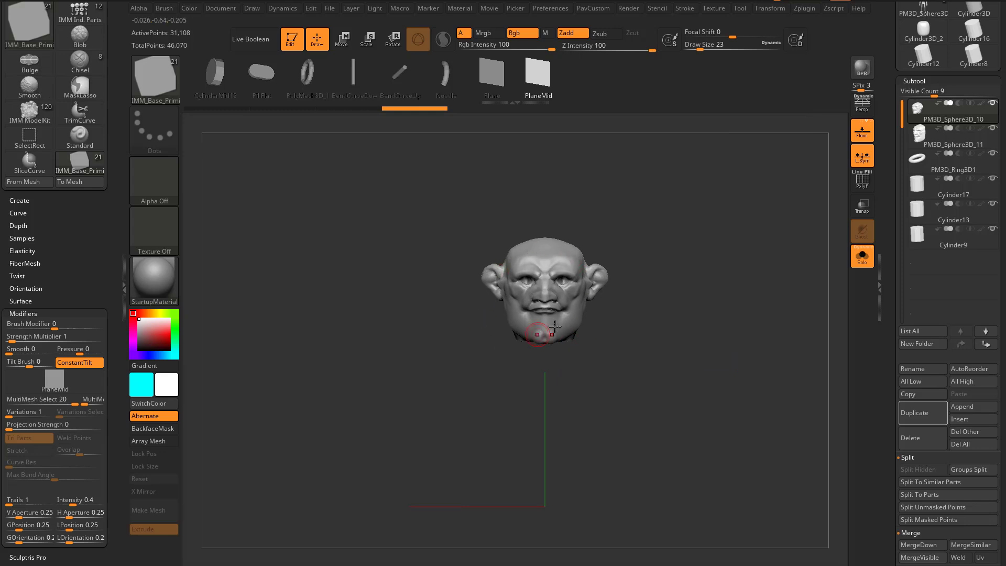
drag(691, 317, 667, 299)
alt+drag(745, 320, 734, 337)
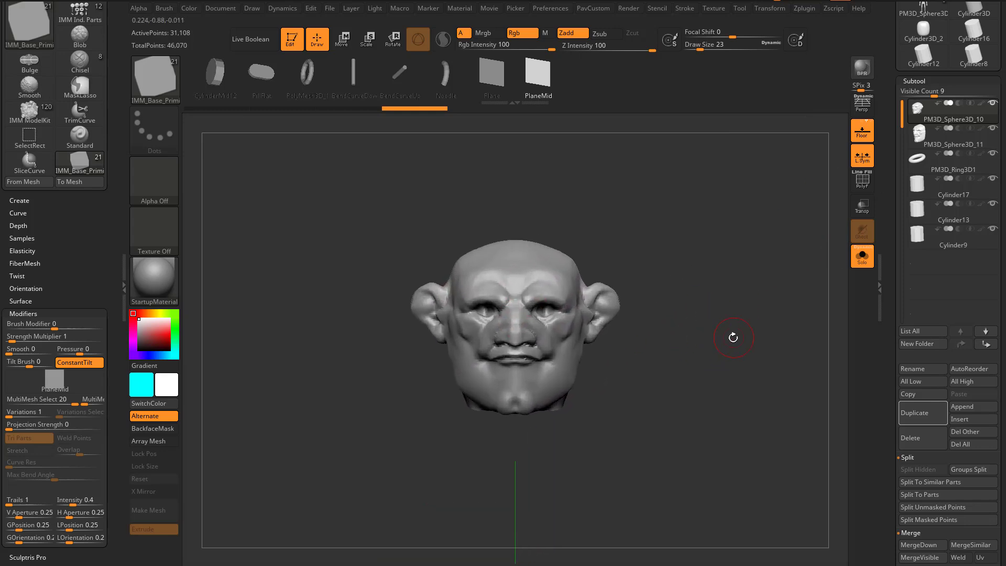
drag(630, 267, 682, 282)
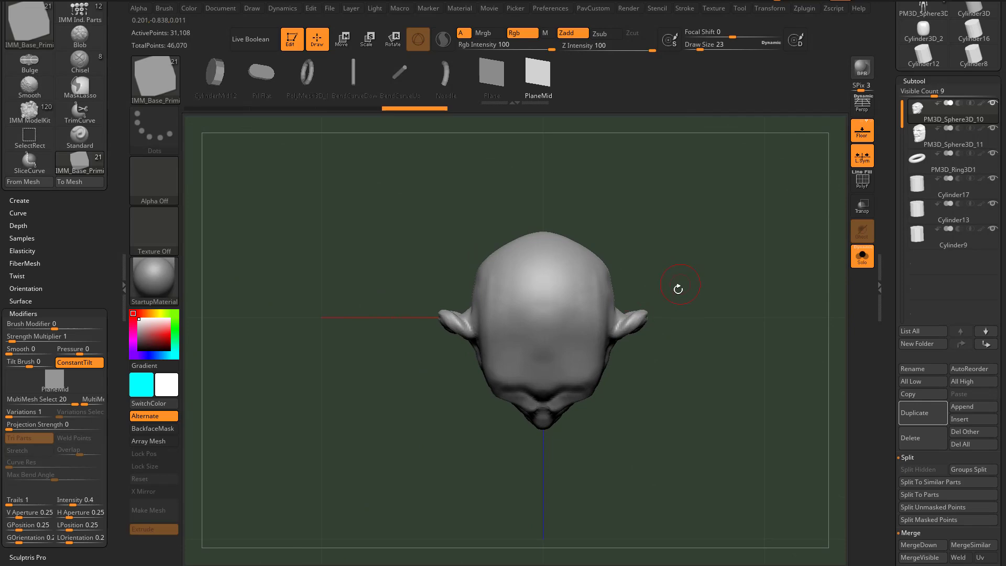
Create a new InsertMesh brush from the head and check it in the brush library
key(b)
click(462, 549)
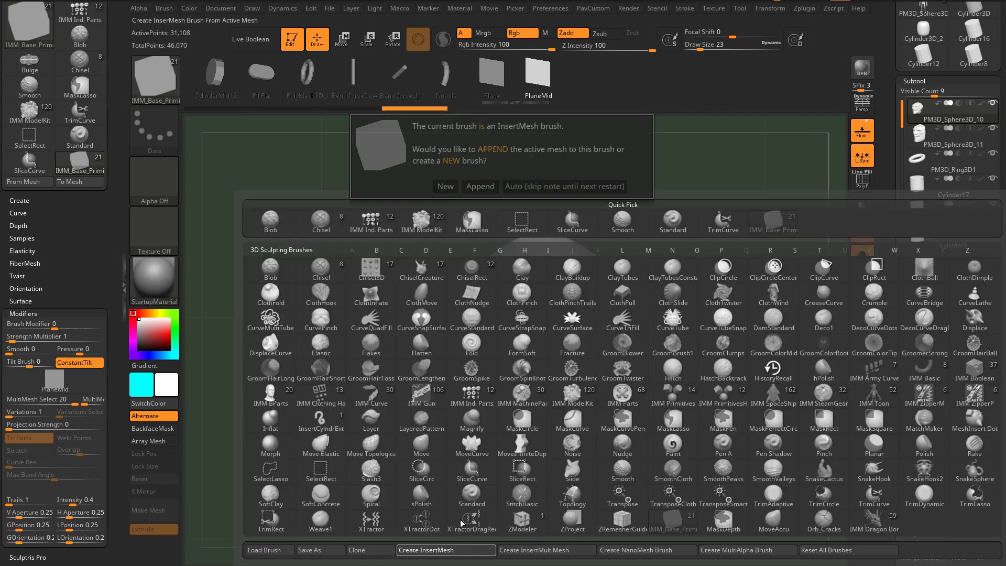
click(463, 183)
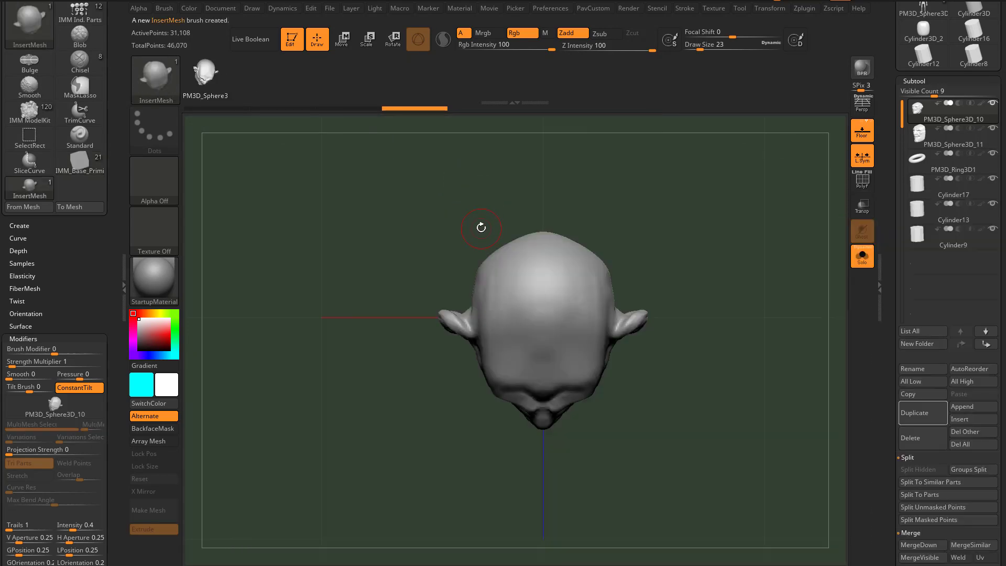
key(b)
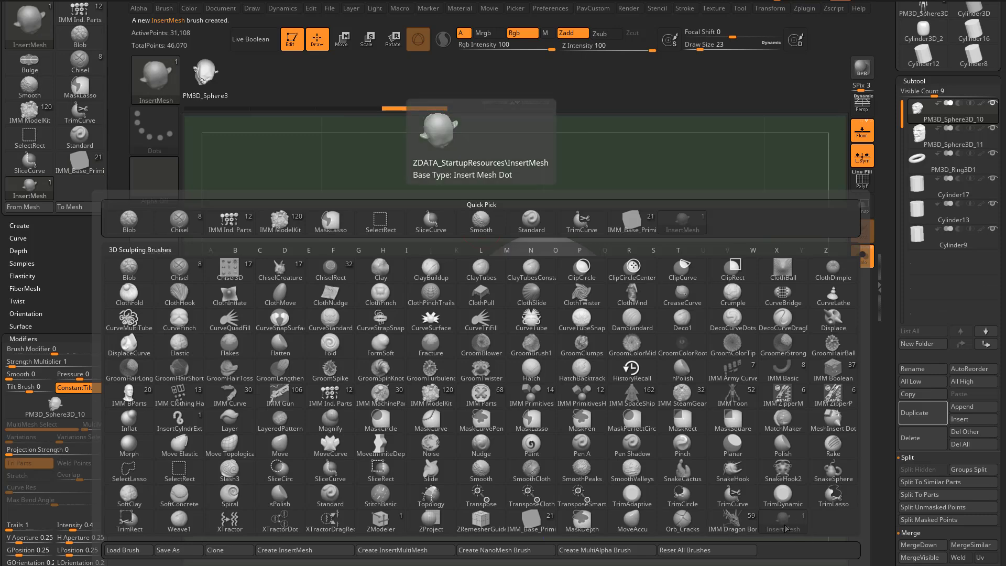
Switch to the ZSphere_1 torso model, insert the head on it and move it into place at the neck
drag(898, 180, 895, 304)
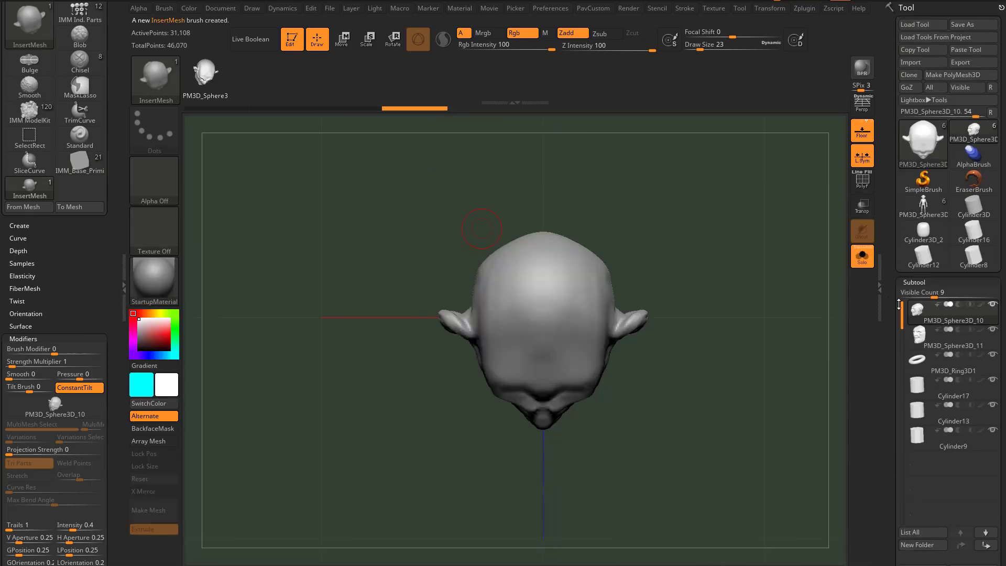
click(921, 149)
click(612, 210)
mouse_move(777, 354)
mouse_down()
mouse_move(774, 306)
mouse_move(804, 335)
mouse_move(714, 316)
mouse_move(779, 314)
mouse_move(755, 335)
mouse_move(806, 360)
mouse_move(580, 251)
mouse_move(777, 319)
mouse_move(736, 314)
mouse_up()
key(w)
mouse_move(620, 223)
mouse_down()
mouse_move(626, 233)
mouse_move(598, 193)
mouse_move(586, 205)
mouse_up()
key(q)
mouse_move(720, 317)
mouse_down()
mouse_move(783, 344)
mouse_move(741, 314)
mouse_up()
Clear the mask on the torso, switch to the Standard brush and adjust its draw size
mouse_move(770, 248)
ctrl+mouse_down()
mouse_move(786, 281)
mouse_move(786, 338)
ctrl+mouse_up()
ctrl+drag(758, 306, 781, 375)
mouse_move(713, 325)
mouse_down()
mouse_move(736, 339)
mouse_move(655, 347)
mouse_move(754, 330)
mouse_up()
key(b)
key(s)
key(t)
key(s)
drag(671, 321, 666, 321)
mouse_move(752, 316)
mouse_down()
mouse_move(733, 314)
mouse_move(781, 309)
mouse_up()
Sculpt the area where the inserted head meets the torso with the Inflat brush
key(b)
key(i)
key(n)
mouse_move(626, 229)
mouse_down()
mouse_move(574, 236)
mouse_move(577, 212)
mouse_up()
drag(755, 309, 676, 325)
drag(524, 273, 474, 295)
mouse_move(502, 412)
shift+mouse_down()
mouse_move(781, 372)
mouse_move(750, 398)
mouse_move(554, 424)
mouse_move(734, 369)
shift+mouse_up()
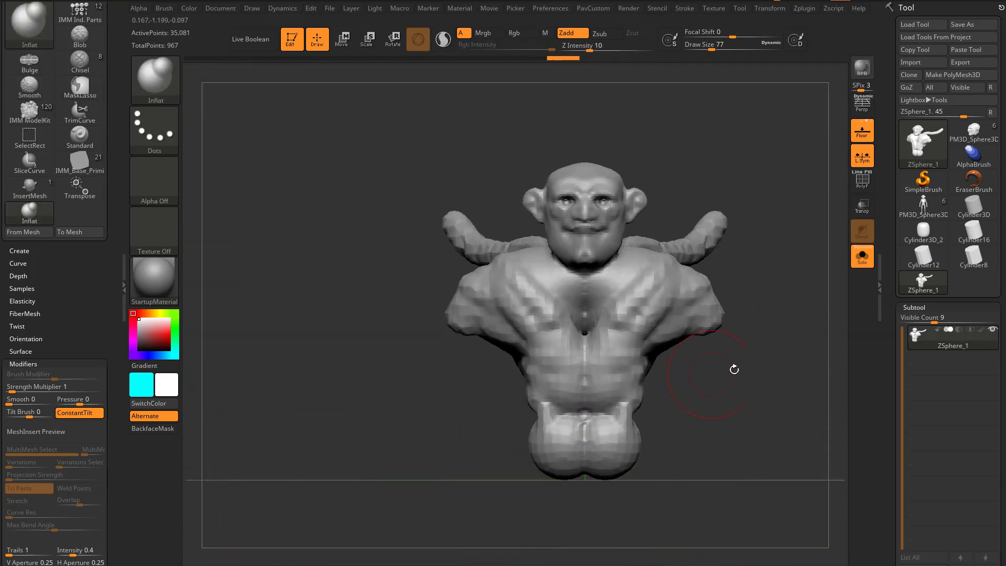
Switch back to the head pieces tool and select the custom InsertMesh brush
click(923, 209)
alt+drag(767, 419, 716, 276)
click(964, 140)
drag(730, 243, 773, 318)
drag(797, 394, 723, 323)
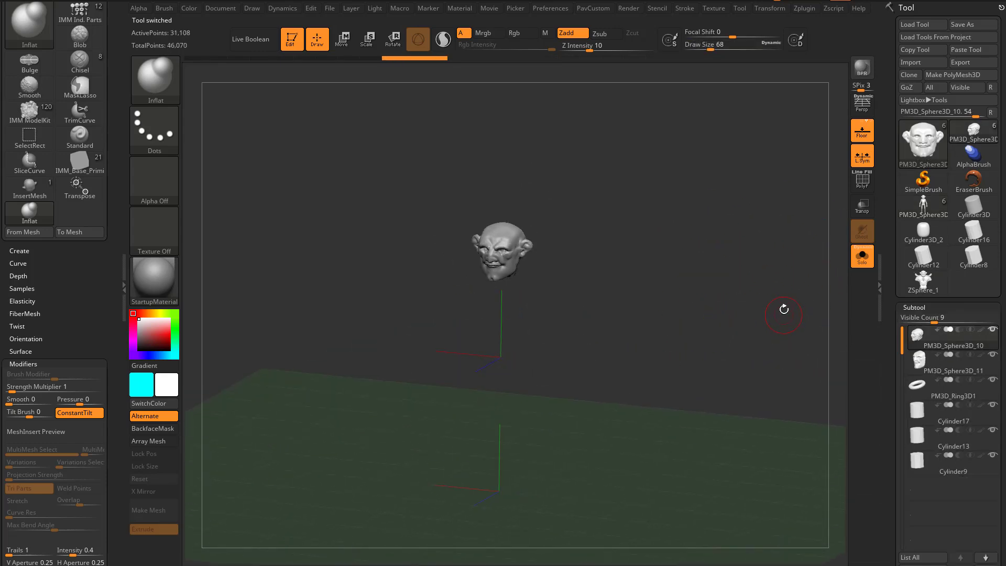
key(n)
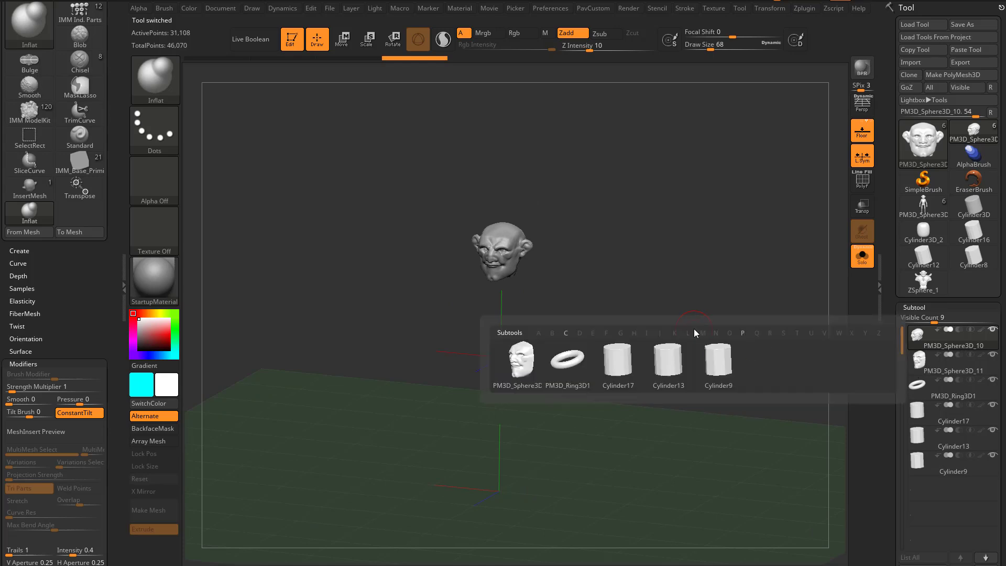
key(b)
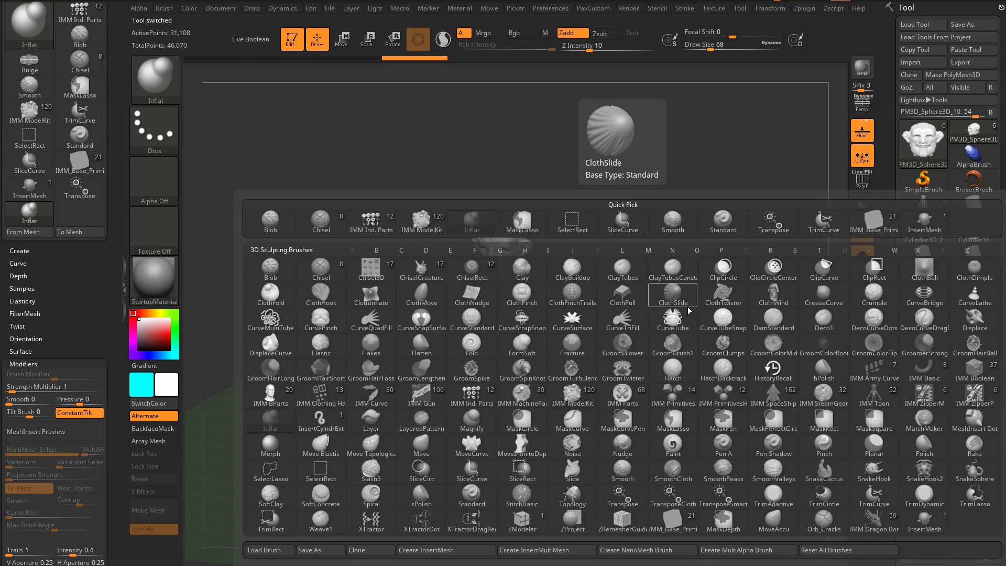
click(926, 522)
drag(710, 330, 735, 312)
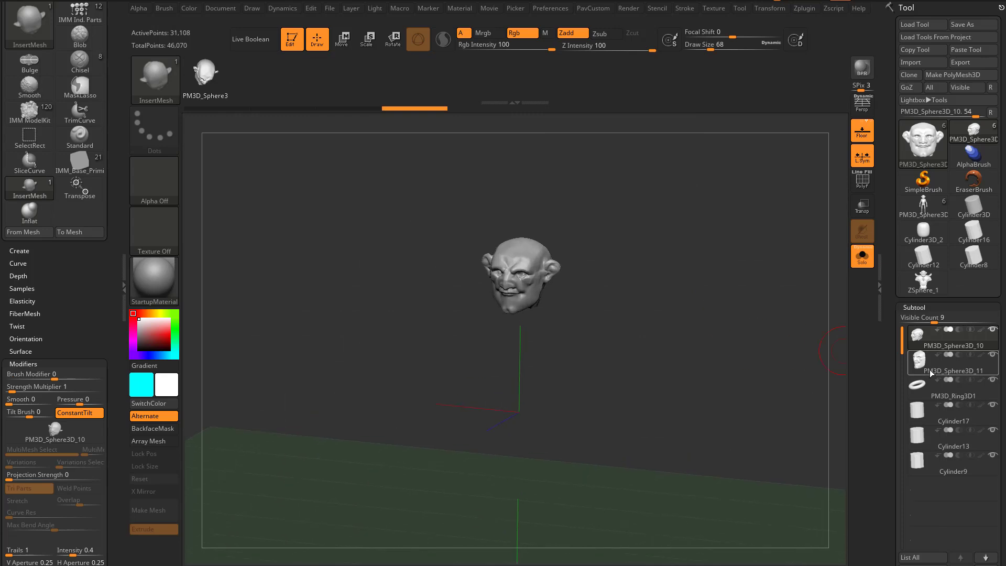
Select the face subtool PM3D_Sphere3D_11 in a straight front view and set the draw size to 23
click(930, 370)
mouse_move(696, 383)
shift+mouse_down()
mouse_move(730, 364)
mouse_move(717, 331)
mouse_move(788, 357)
mouse_move(752, 363)
mouse_move(757, 378)
shift+mouse_up()
key(s)
click(733, 360)
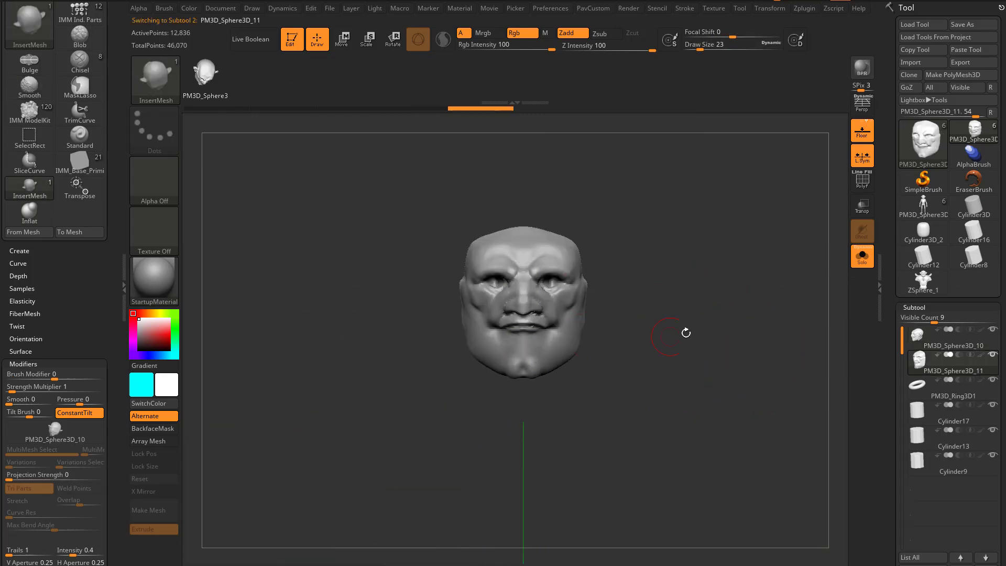
alt+drag(685, 332, 685, 325)
Append the face mesh to the existing InsertMesh brush
key(b)
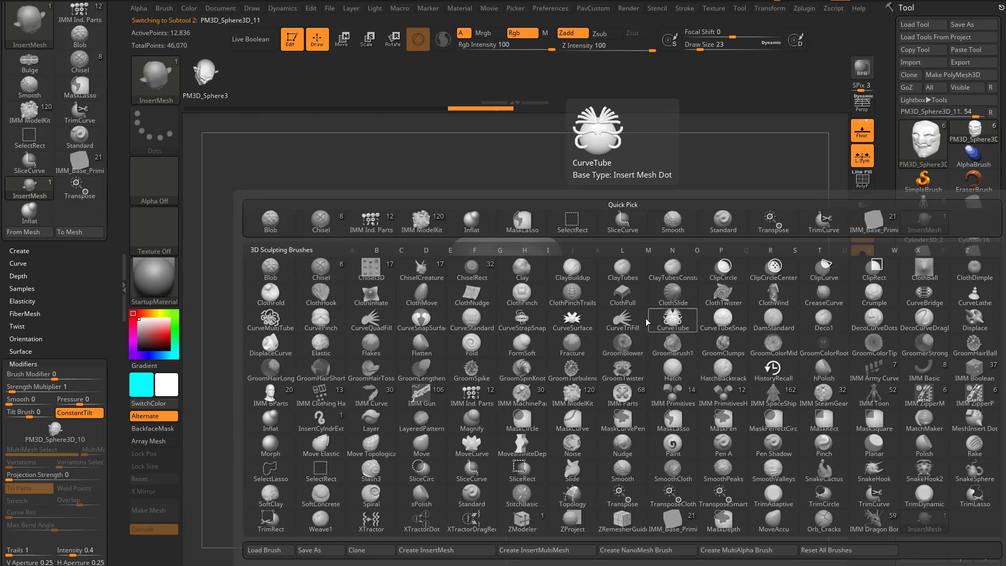
click(437, 550)
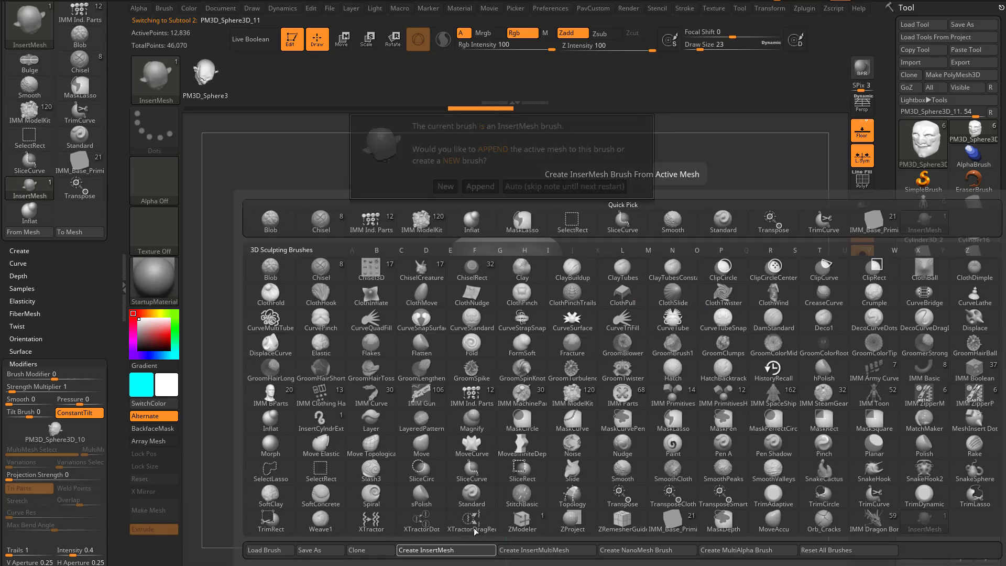
click(478, 187)
click(493, 560)
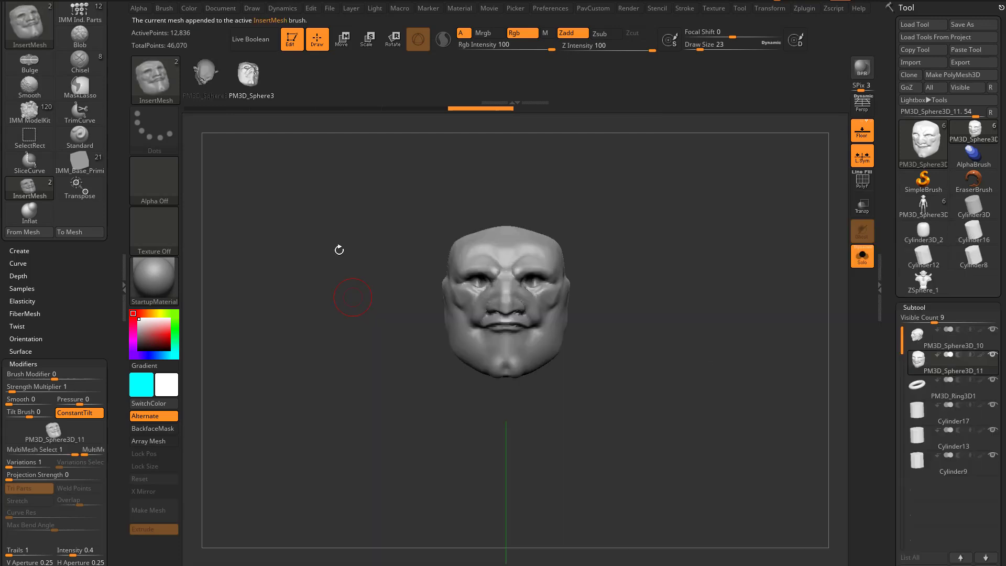
Switch to the ZSphere_1 model, insert the face on the back of the head and move it against the skull
click(927, 283)
alt+drag(753, 297, 711, 477)
alt+drag(743, 241, 440, 296)
drag(656, 235, 550, 268)
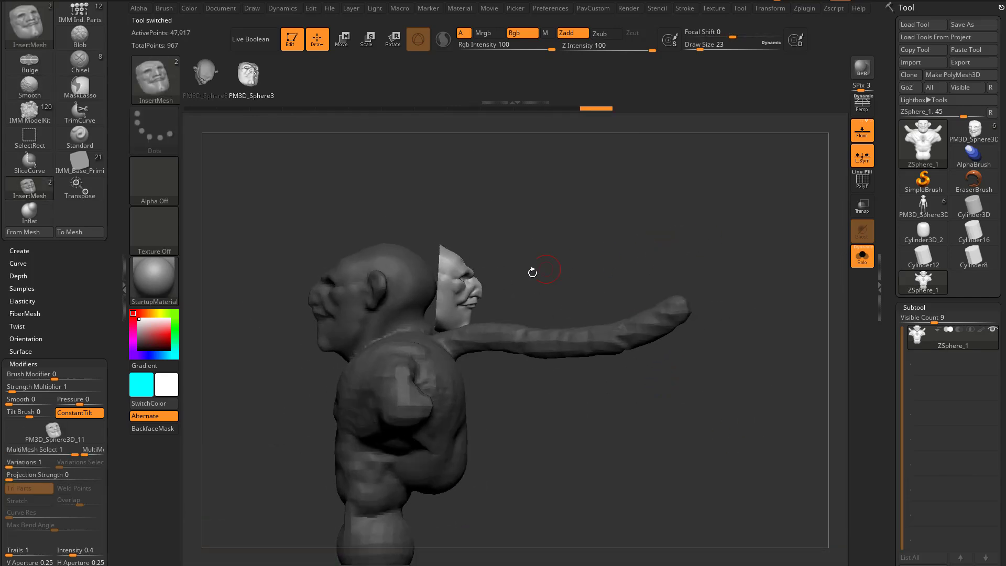
key(w)
drag(478, 248, 449, 252)
key(q)
mouse_move(676, 202)
mouse_down()
mouse_move(579, 189)
mouse_move(657, 269)
mouse_up()
mouse_move(686, 240)
mouse_down()
mouse_move(575, 262)
mouse_move(354, 280)
mouse_move(718, 315)
mouse_up()
Return to the head pieces tool and rename the PM3D_Sphere3D_10 subtool Head
click(970, 134)
key(f)
click(943, 398)
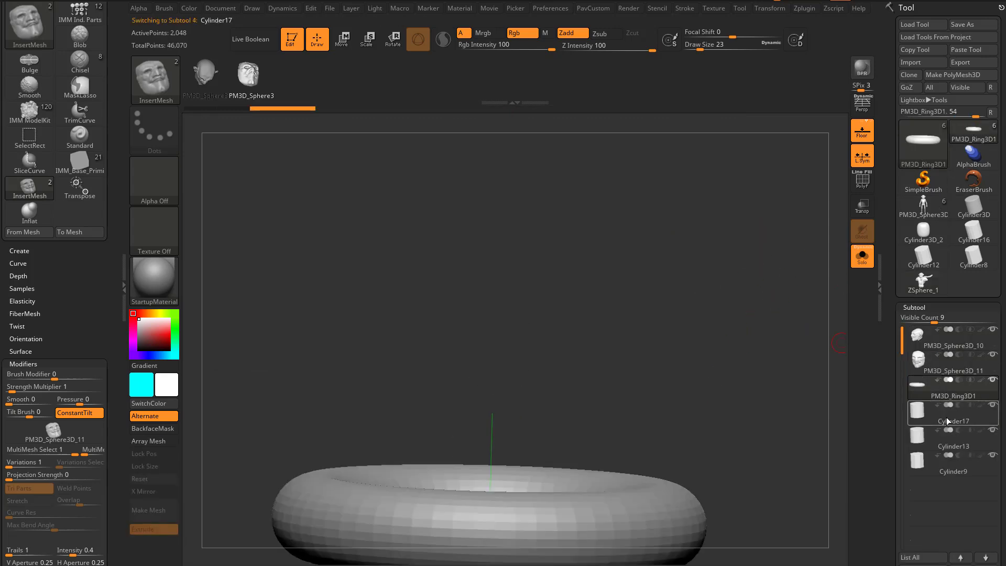
click(952, 458)
click(941, 343)
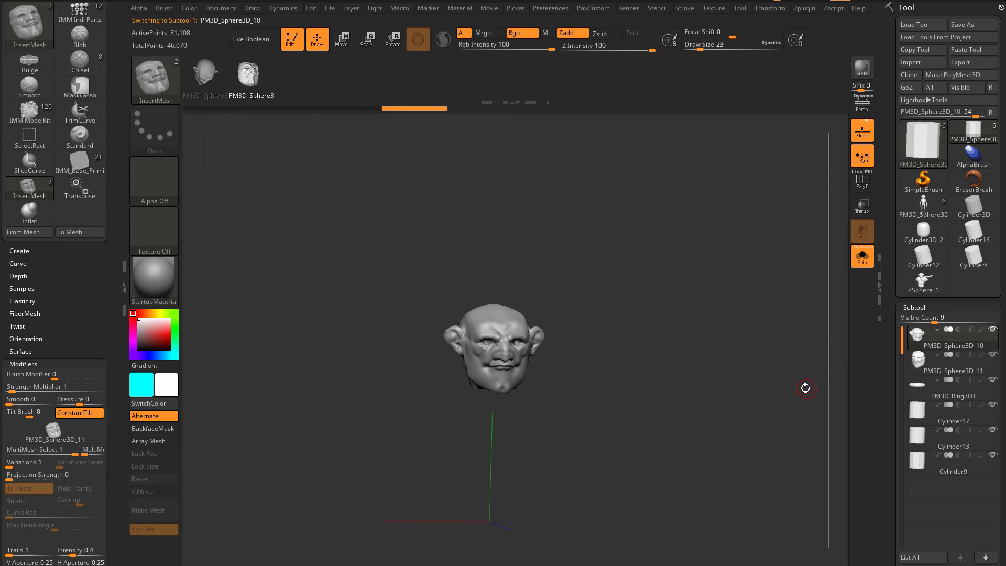
scroll(889, 364, down, 2)
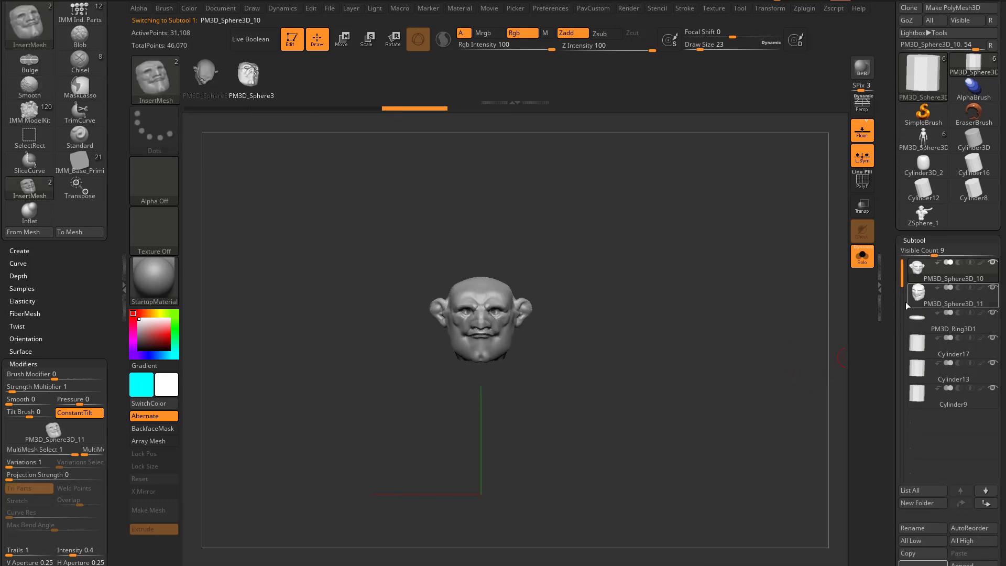
click(914, 509)
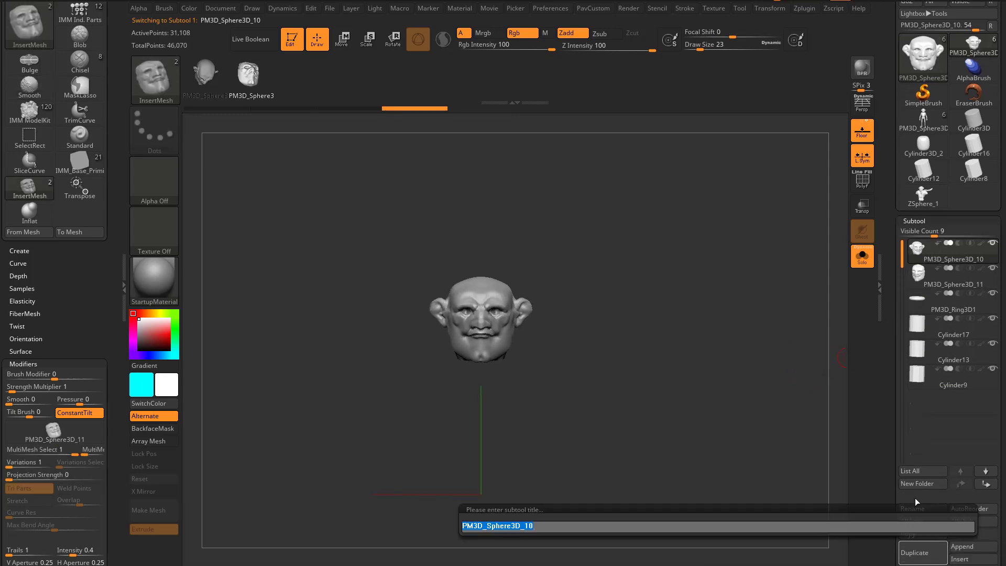
key(Escape)
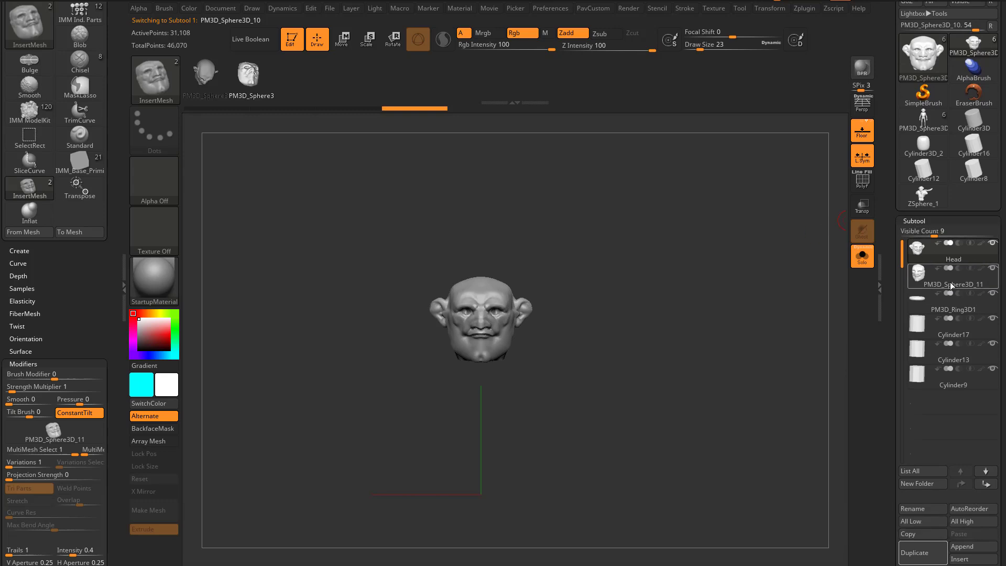
Rename the PM3D_Sphere3D_11 subtool Face and the PM3D_Ring3D1 subtool Ring
click(951, 285)
click(911, 509)
text(Face)
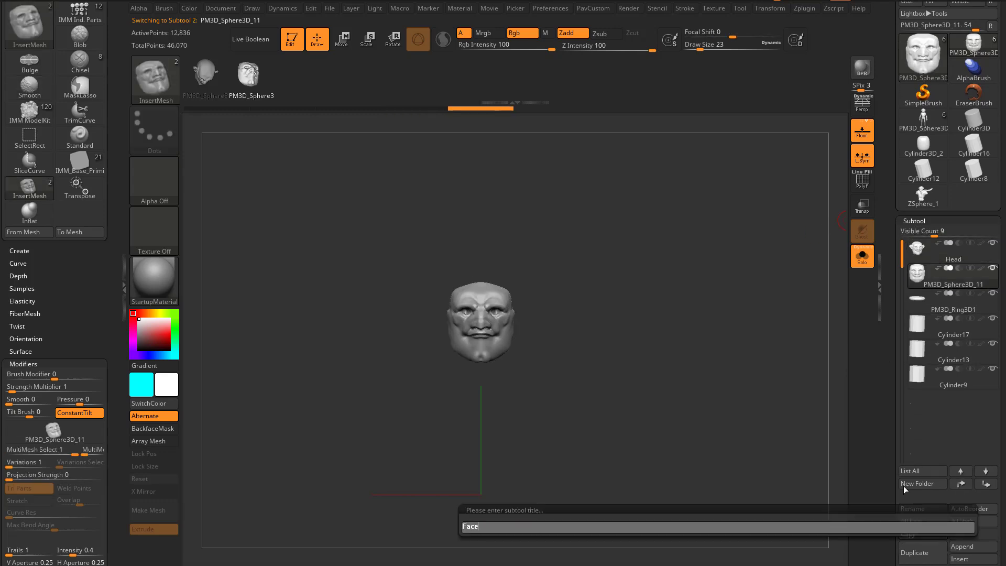
key(Return)
click(953, 307)
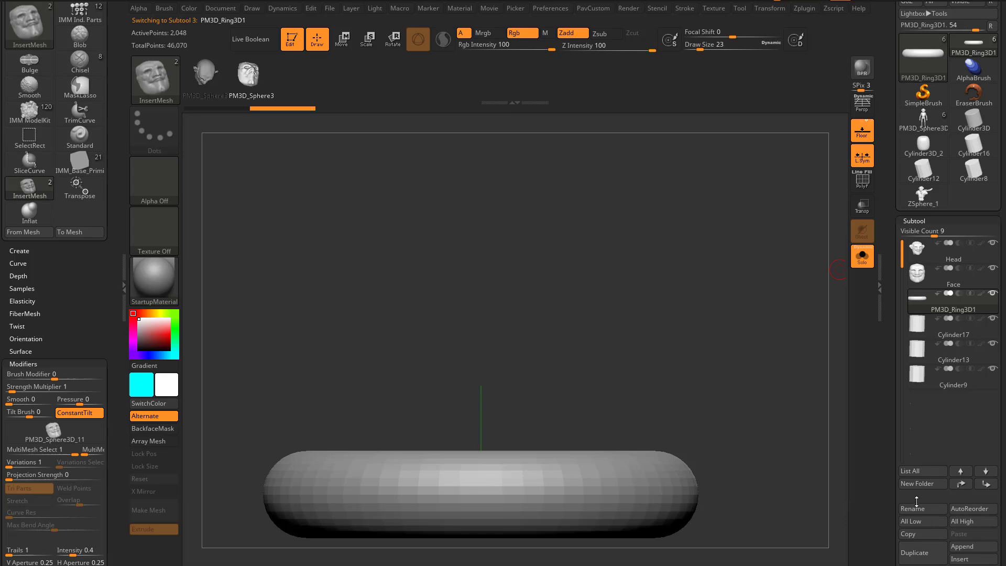
click(912, 509)
text(Ring)
key(Return)
Select the Cylinder17 subtool, isolate it with Solo and set the draw size to 80
mouse_move(767, 306)
mouse_down()
mouse_move(769, 344)
mouse_move(786, 299)
mouse_move(705, 308)
mouse_move(754, 308)
mouse_move(745, 309)
mouse_up()
click(862, 256)
key(s)
mouse_move(724, 308)
alt+mouse_down()
mouse_move(751, 313)
mouse_move(736, 315)
alt+mouse_up()
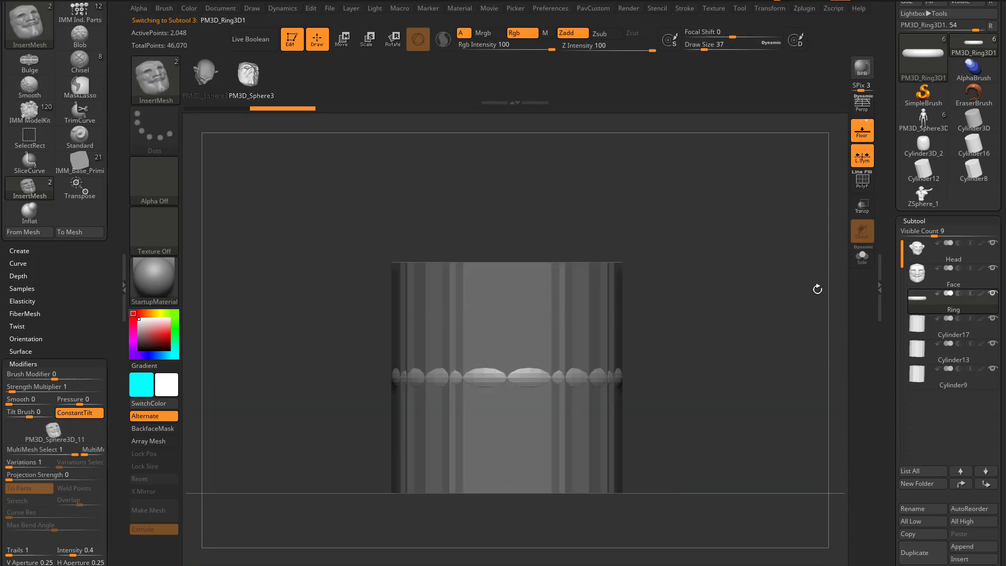
click(862, 255)
click(944, 332)
key(s)
drag(629, 344, 637, 343)
Create a new InsertMesh brush from the Cylinder17 subtool in its front view
key(b)
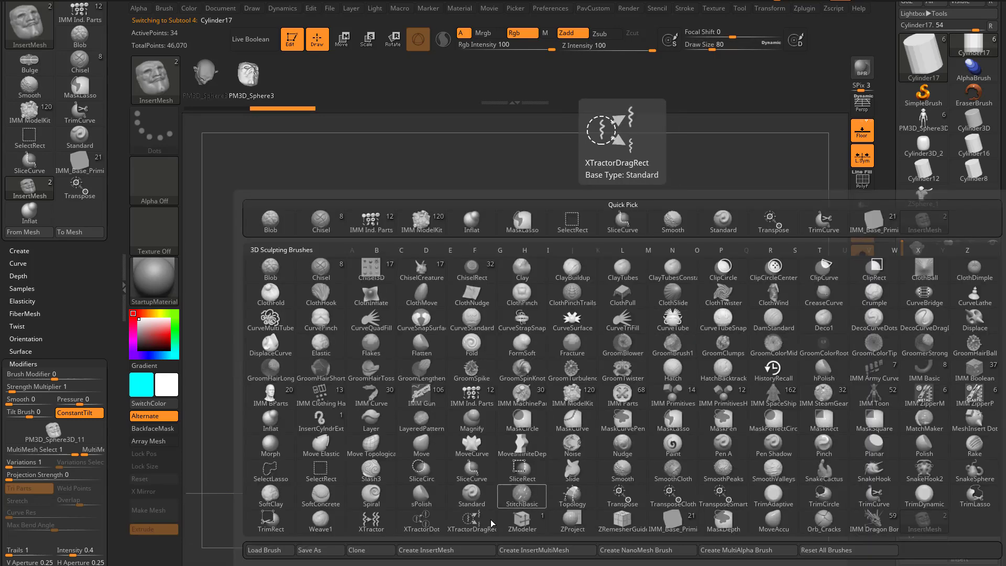
click(445, 550)
click(446, 186)
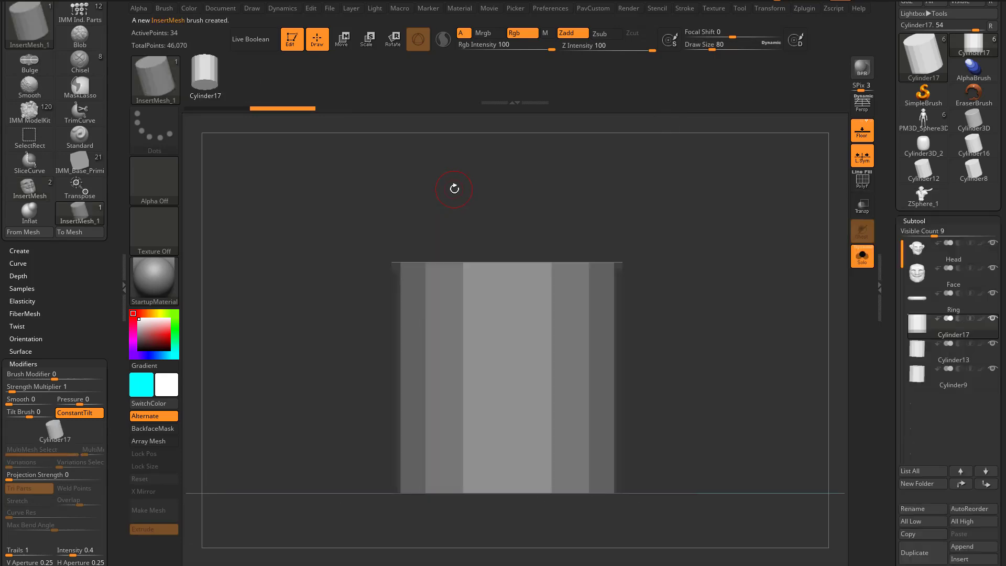
Switch to the character model, try inserting the cylinder on its face and undo the insertions
click(924, 125)
alt+drag(707, 246, 755, 364)
drag(546, 327, 603, 334)
key(ctrl+z)
drag(543, 325, 542, 347)
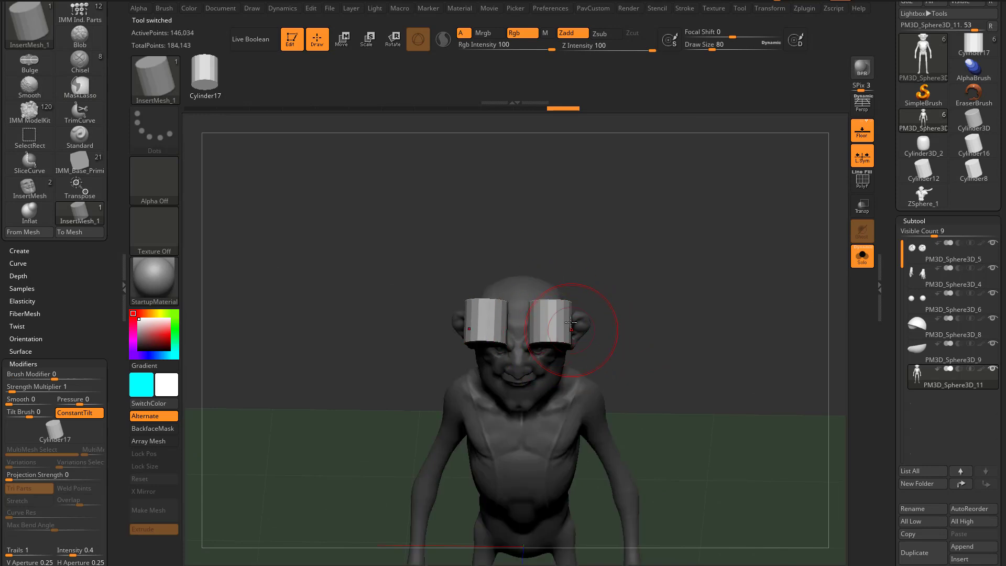
drag(701, 333, 721, 328)
key(ctrl+z)
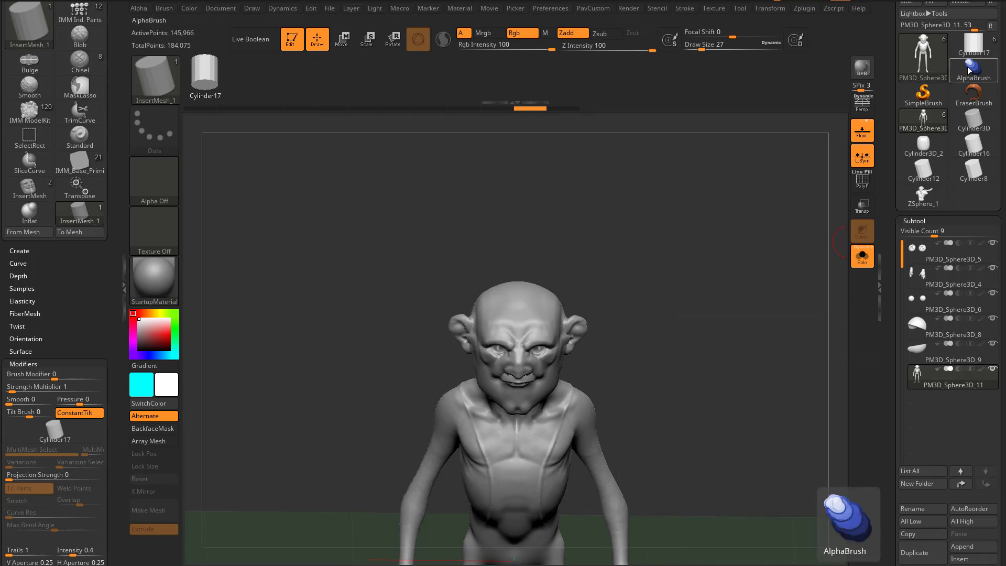
Switch to the Cylinder17 tool and append the cylinder, viewed from above its cap, to the current InsertMesh brush
click(974, 46)
alt+drag(828, 223, 740, 172)
alt+drag(760, 267, 743, 157)
drag(753, 204, 754, 273)
alt+drag(763, 231, 771, 355)
key(b)
click(446, 550)
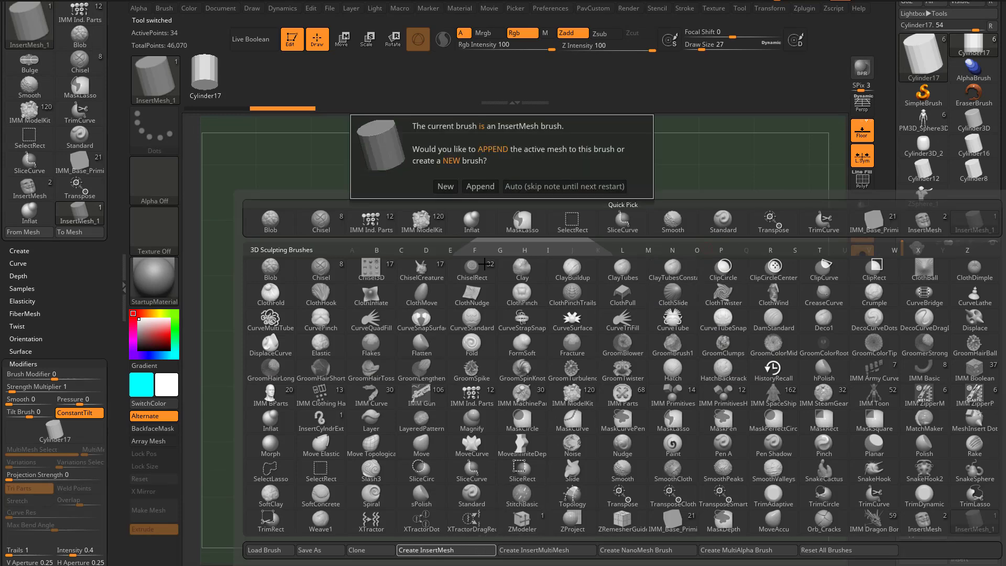
click(480, 187)
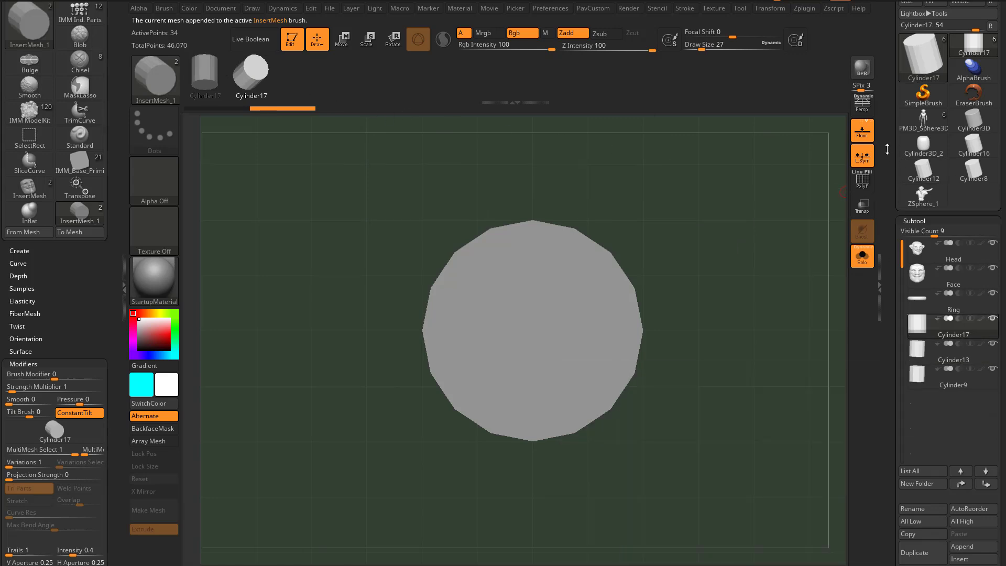
Switch to the character model, try inserting the appended cap-first cylinder on its forehead and head, and undo the insertions
drag(888, 145, 886, 176)
click(924, 152)
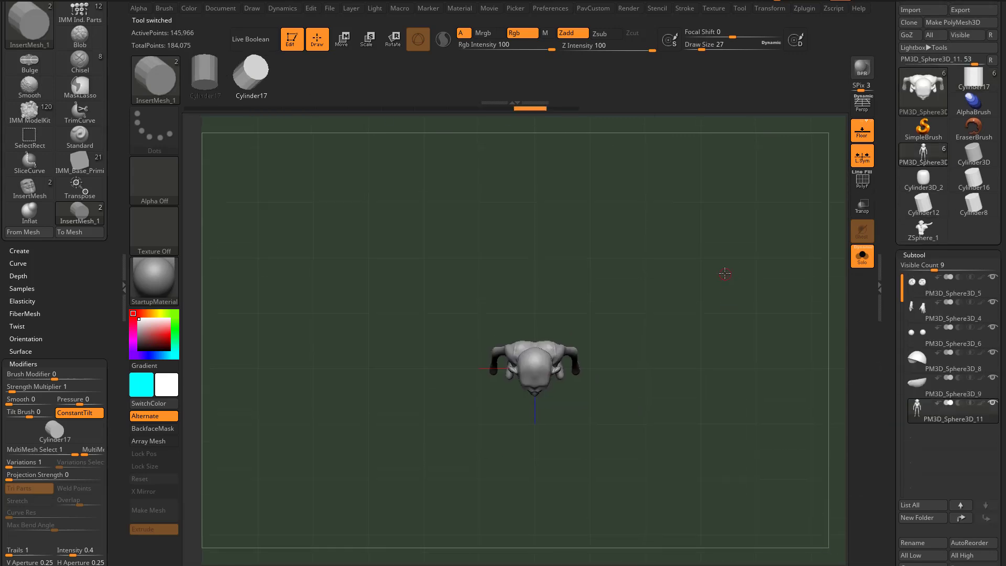
drag(761, 317, 739, 340)
drag(540, 346, 554, 344)
drag(629, 316, 598, 345)
drag(535, 370, 547, 366)
drag(627, 366, 625, 321)
drag(540, 394, 551, 390)
drag(708, 351, 736, 393)
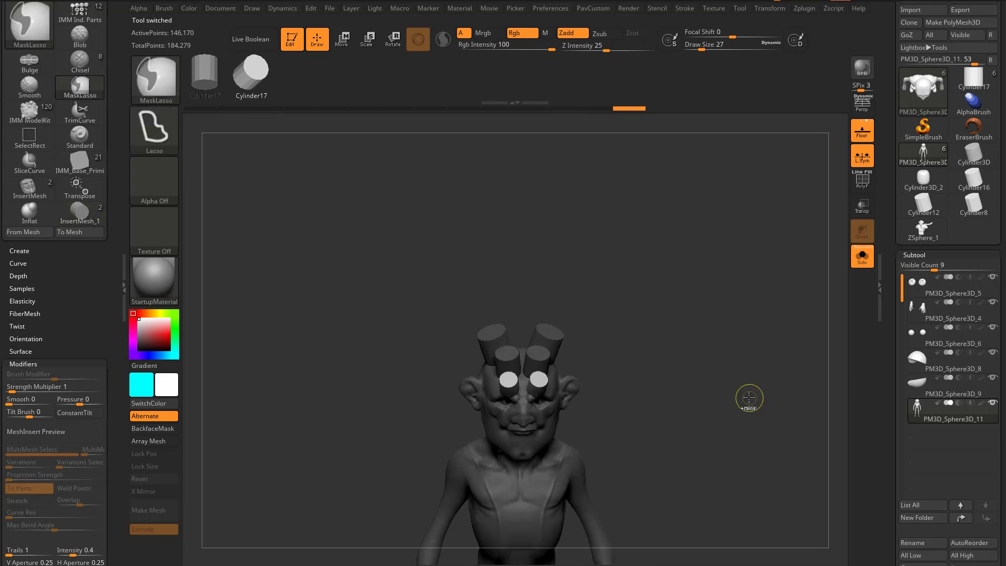
key(ctrl+z)
key(ctrl+z)
key(ctrl+z)
Return to the Cylinder17 tool and compare the isolated cylinder with the full set of subtools
click(980, 89)
key(f)
drag(754, 299, 895, 335)
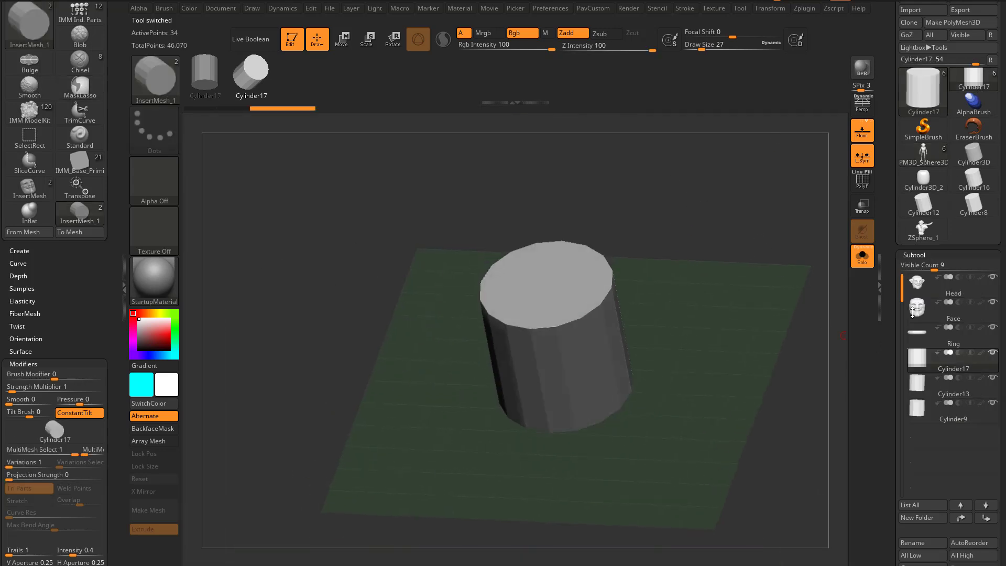
drag(761, 362, 765, 284)
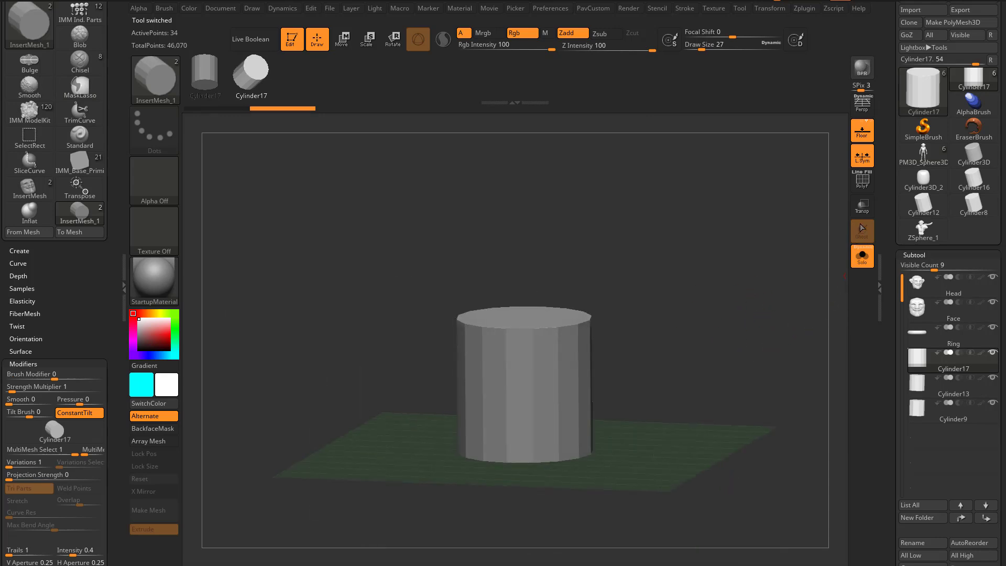
click(864, 264)
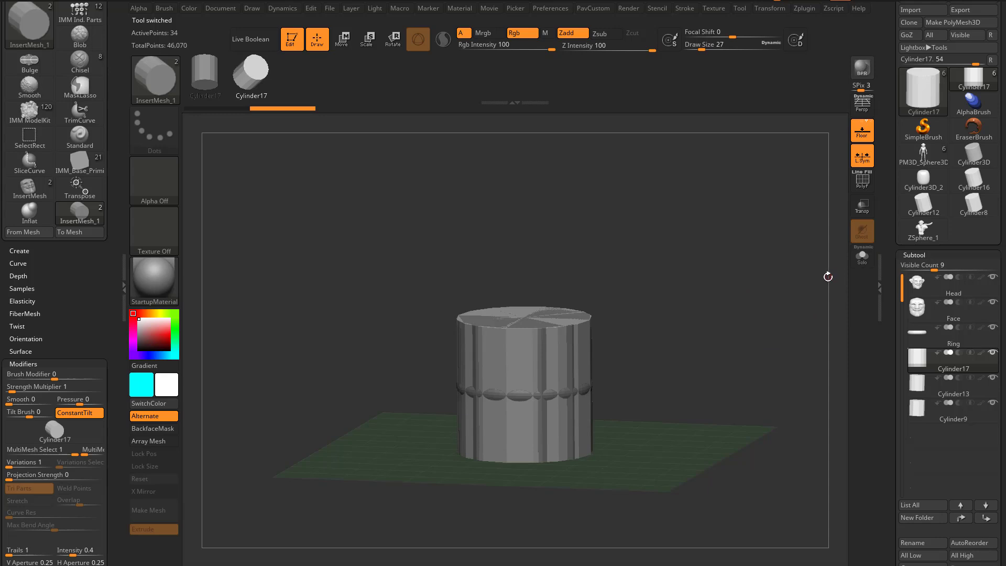
click(862, 262)
Select the Head subtool and enlarge it to about the cylinders' size using the Deformation options
click(918, 287)
mouse_move(582, 361)
mouse_down()
mouse_move(570, 401)
mouse_move(657, 334)
mouse_move(622, 330)
mouse_up()
key(s)
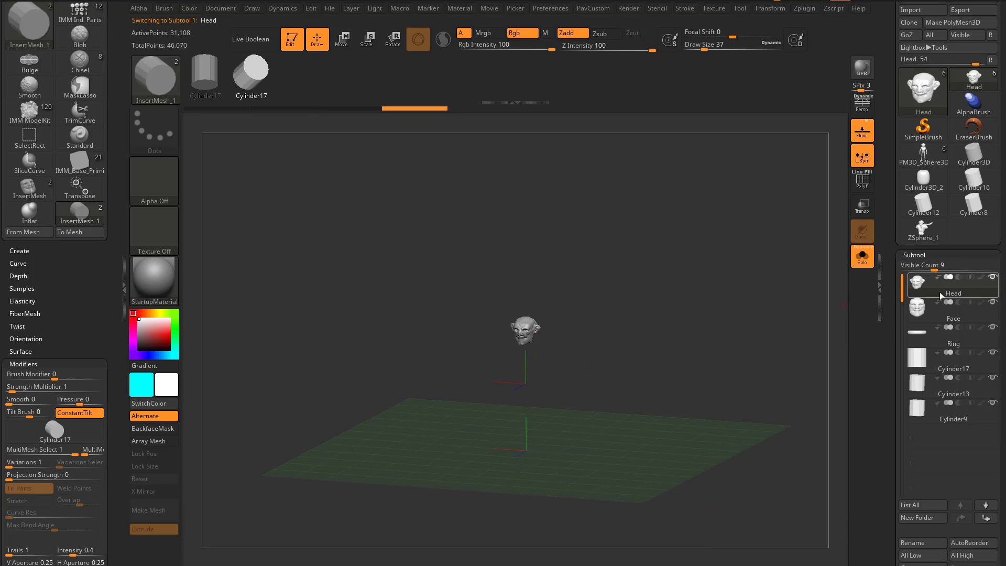
scroll(915, 375, down, 10)
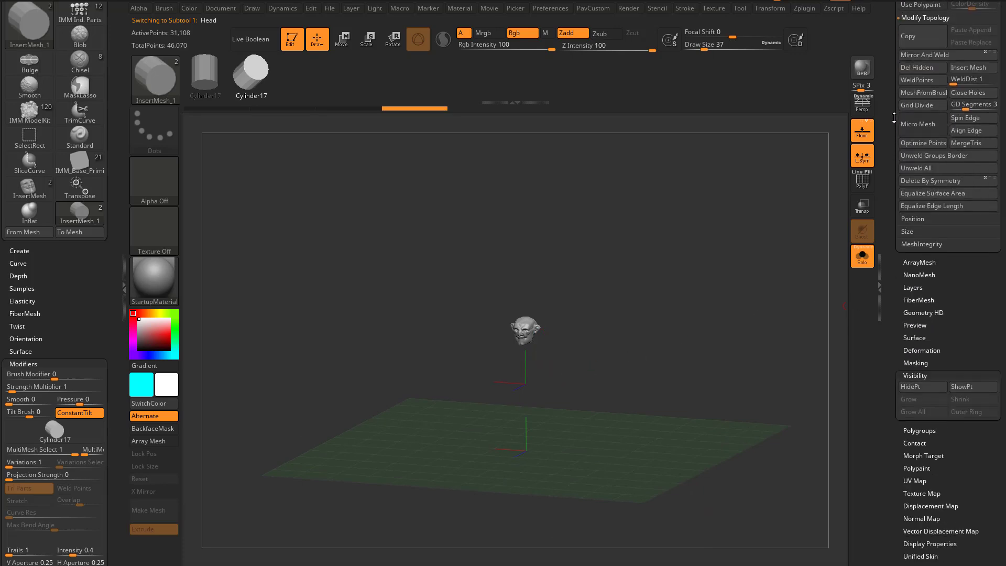
key(shift)
shift+click(915, 387)
shift+click(915, 364)
click(913, 374)
scroll(909, 360, down, 8)
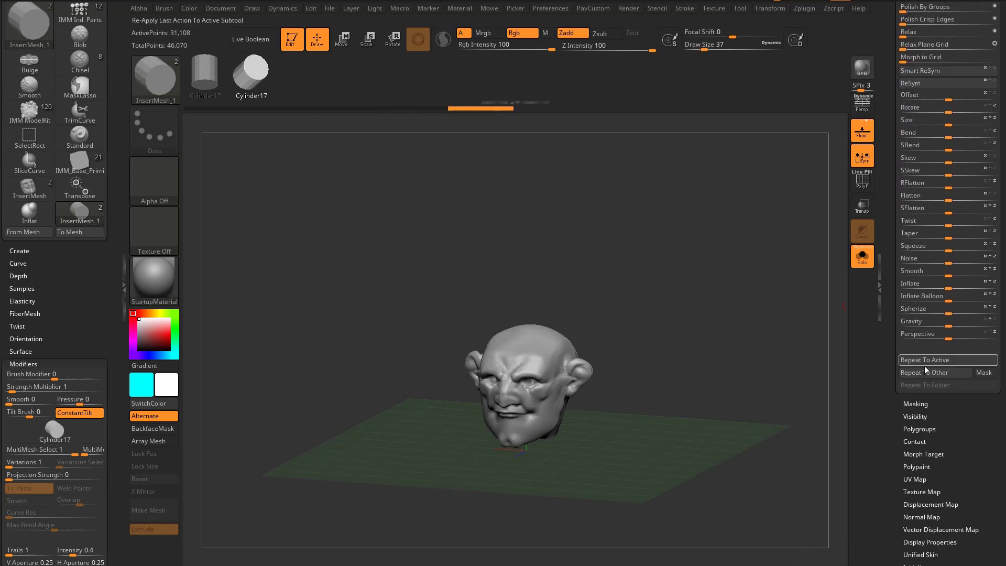
Turn off Solo and turn on Transp to examine how the head fits inside the cylinders from the front, below and side
click(861, 255)
drag(730, 304, 736, 341)
click(862, 206)
drag(755, 276, 566, 351)
drag(892, 245, 851, 402)
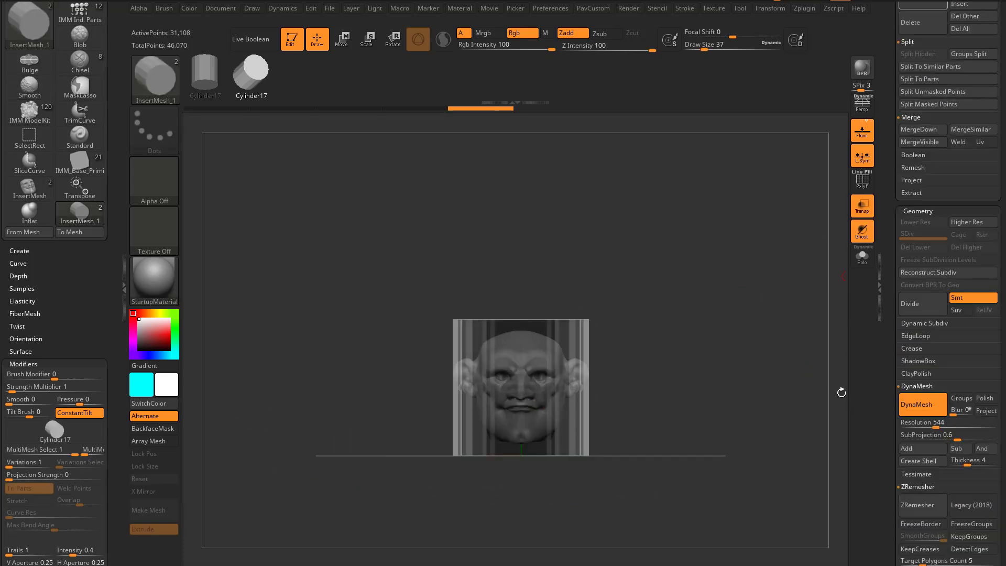
drag(734, 313, 717, 356)
drag(536, 485, 594, 432)
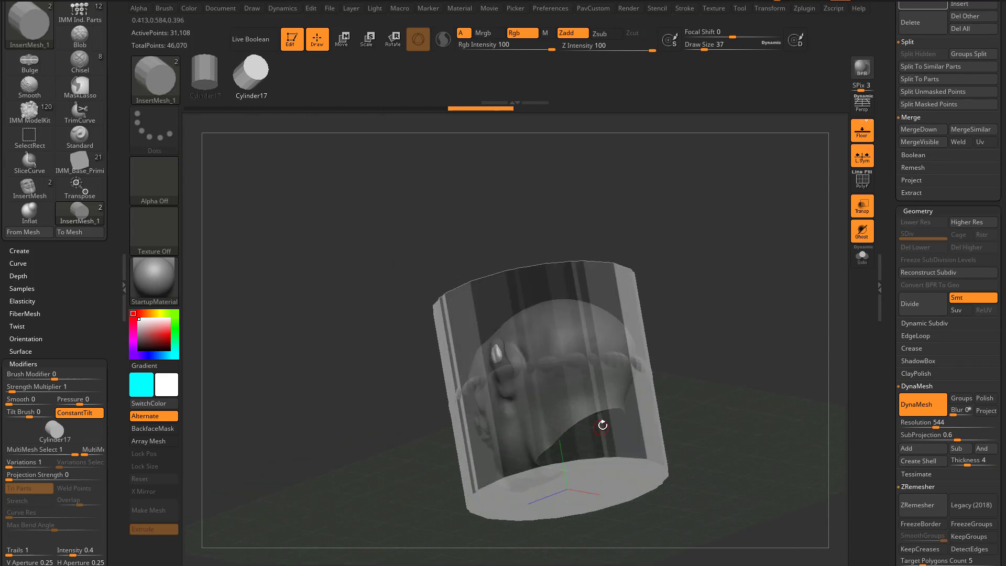
drag(725, 346, 513, 405)
shift+drag(774, 350, 759, 330)
Reset and centre the gizmo on the Head subtool and rotate it a quarter turn so its crown faces forward
key(w)
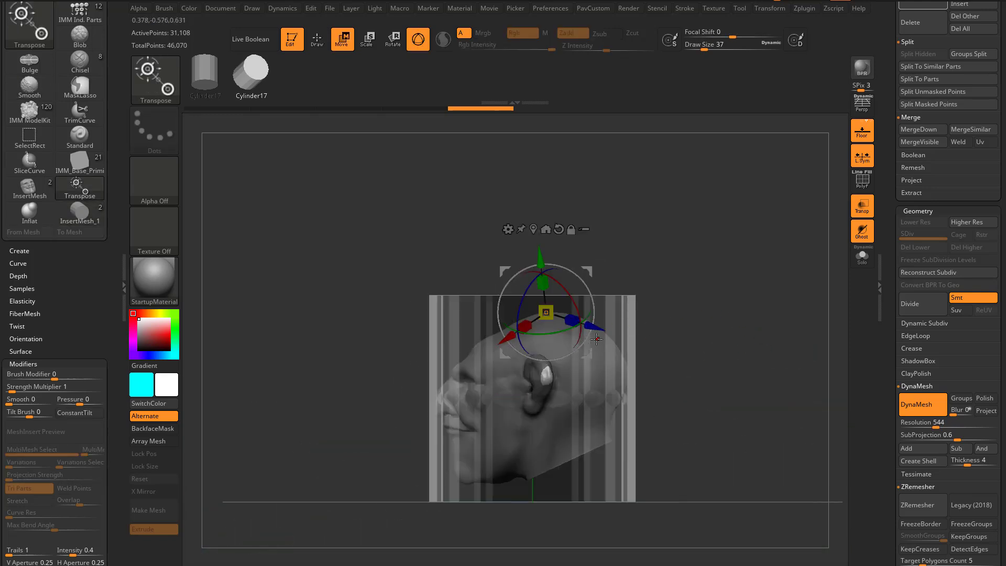
click(559, 229)
click(535, 229)
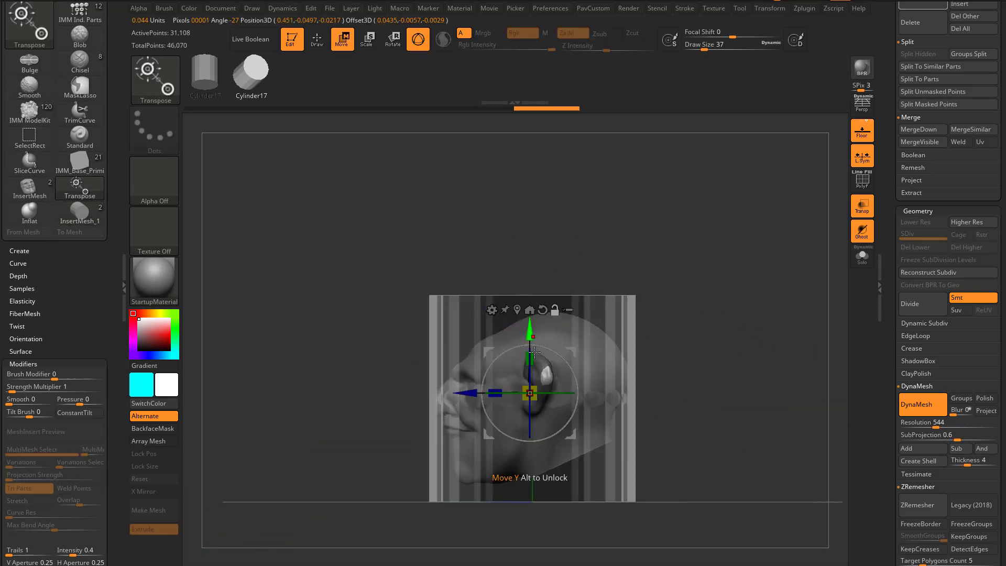
drag(530, 344, 514, 351)
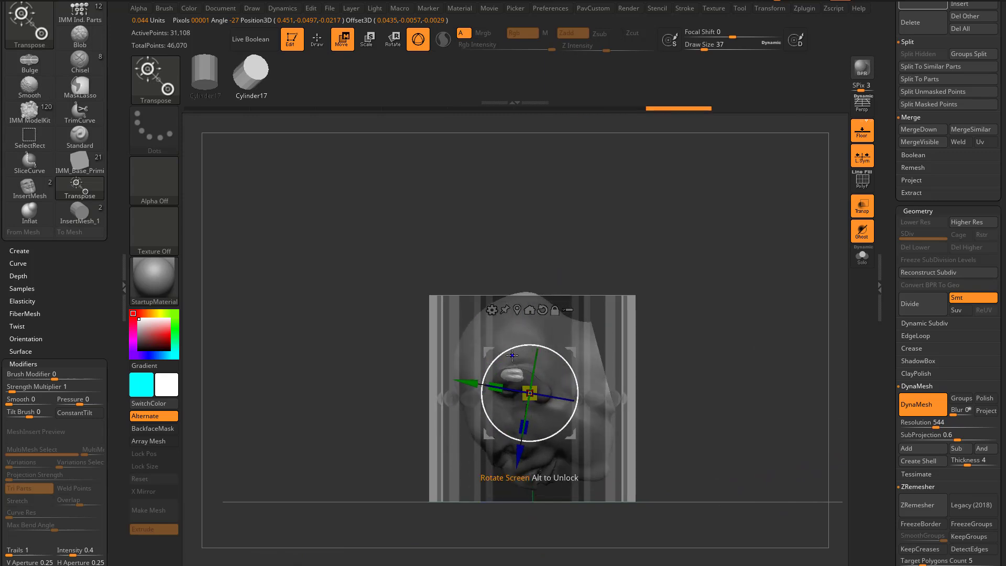
drag(671, 349, 765, 302)
drag(518, 374, 635, 325)
drag(717, 330, 659, 341)
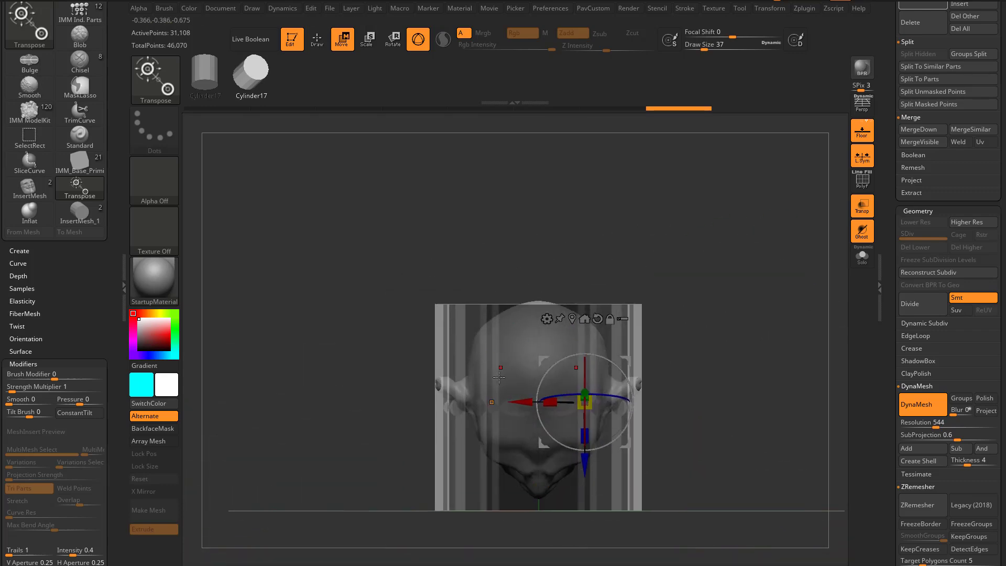
Rotate the Cylinder17, Cylinder13 and Cylinder9 subtools a quarter turn so their flat caps face forward
drag(896, 286, 880, 398)
click(955, 289)
shift+drag(793, 301, 667, 318)
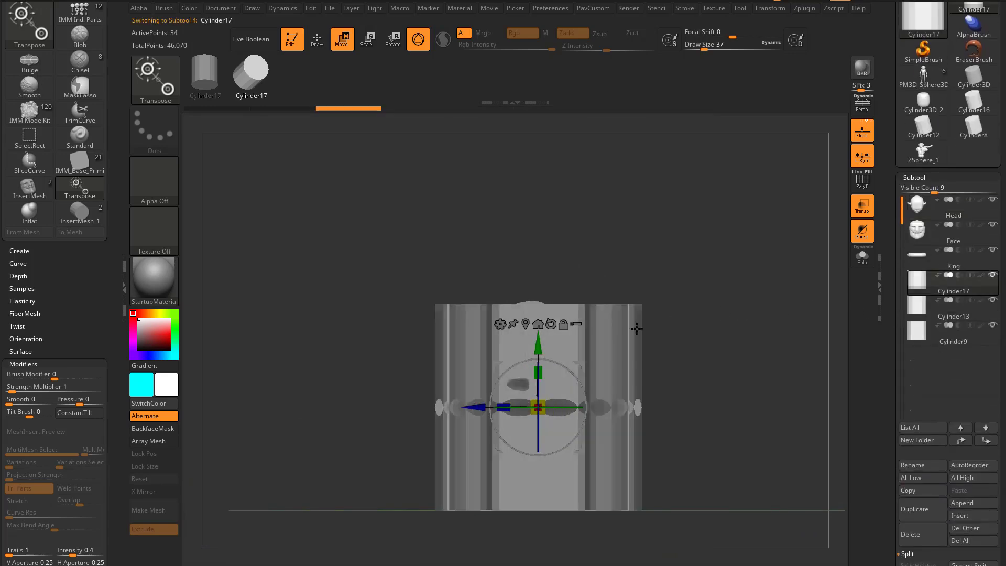
shift+drag(565, 365, 488, 380)
drag(553, 362, 495, 381)
click(945, 315)
click(941, 342)
Duplicate the Ring subtool and rotate the copy a quarter turn so its opening faces forward
click(938, 258)
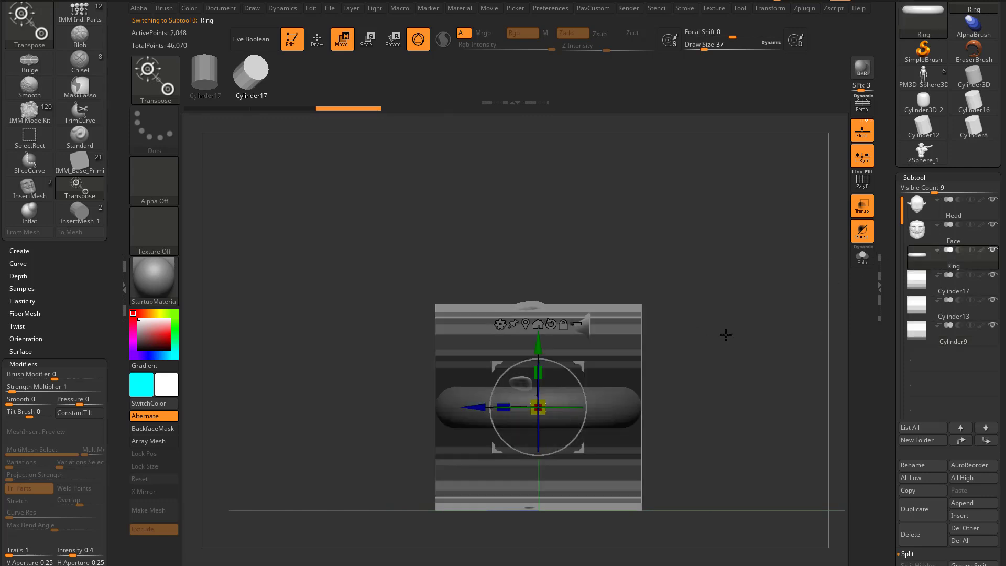
drag(756, 333, 703, 401)
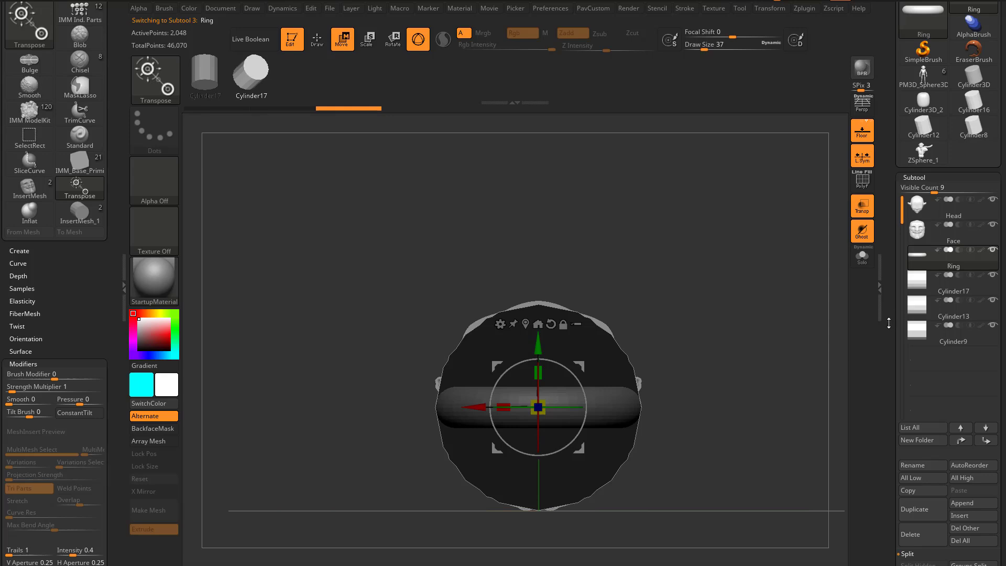
scroll(899, 341, down, 2)
click(904, 414)
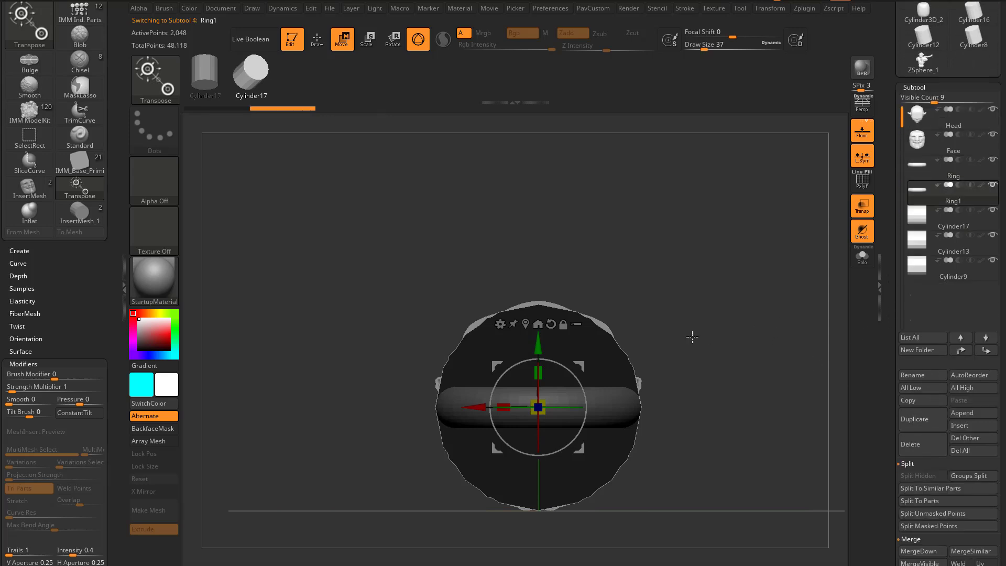
shift+drag(699, 327, 614, 344)
shift+drag(571, 371, 476, 357)
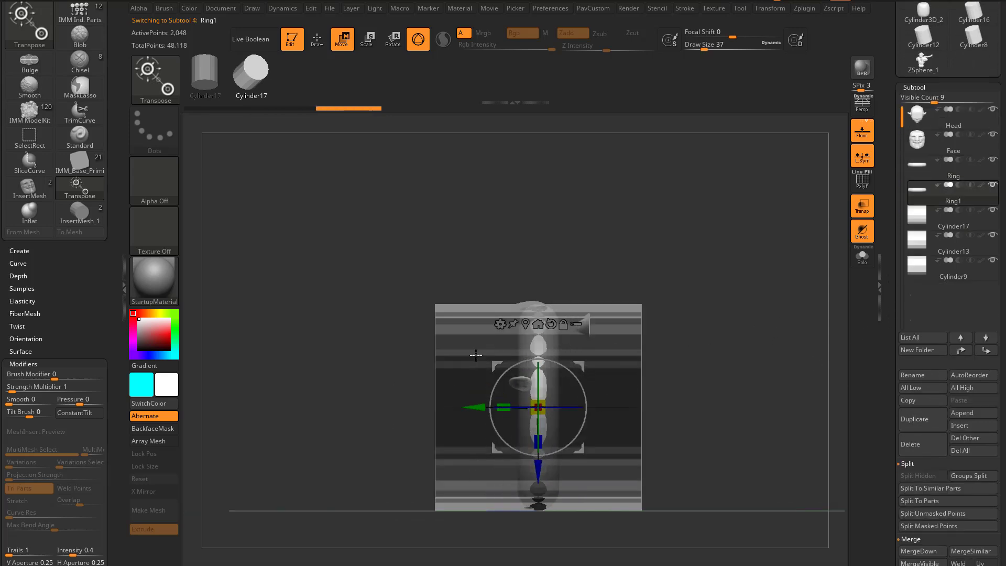
Rename the duplicated ring subtool RingForward
click(922, 375)
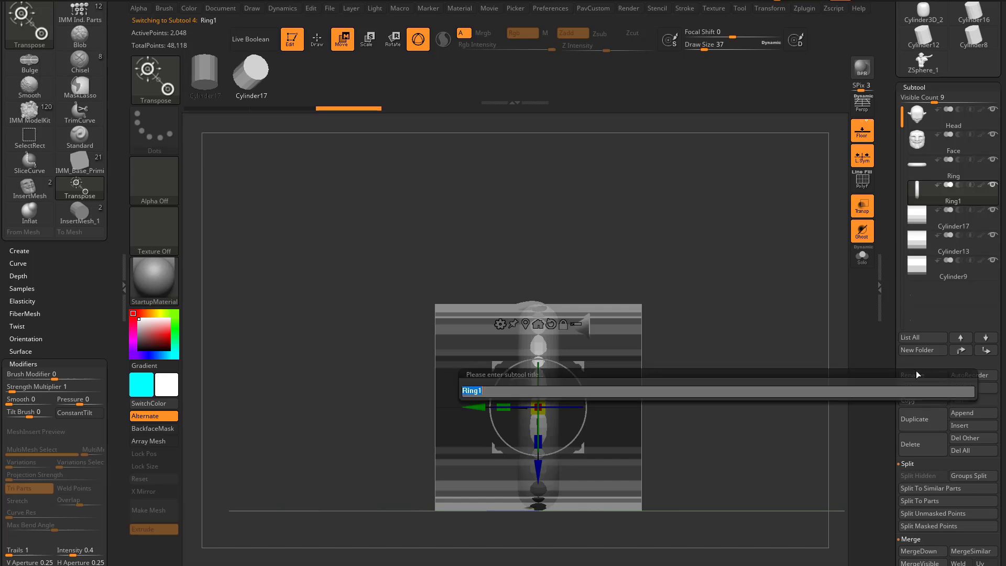
text(RingForward)
key(Return)
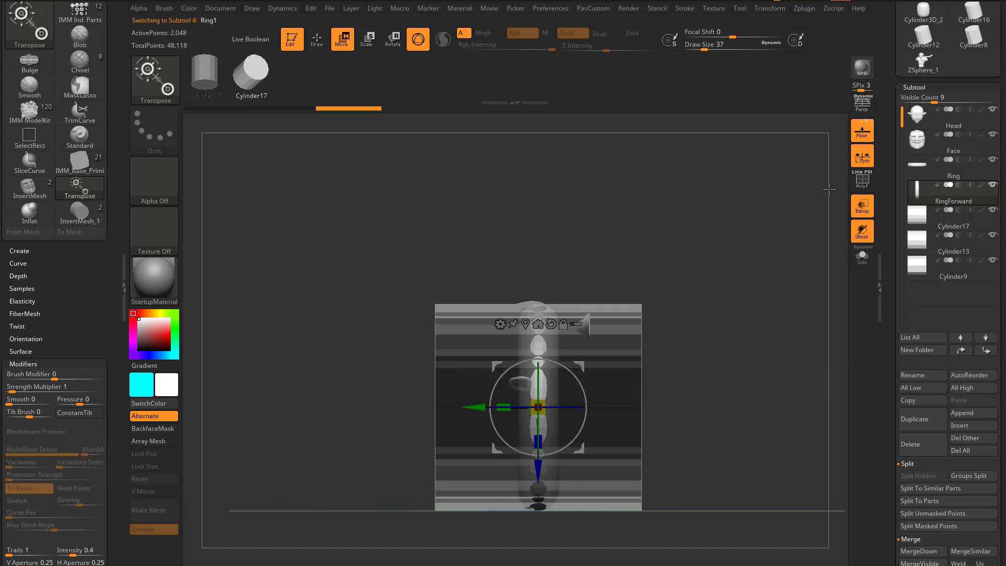
Rename the Cylinder17, Cylinder13 and Cylinder9 subtools Cylinder16, Cylinder12 and Cylinder8
click(955, 226)
click(923, 376)
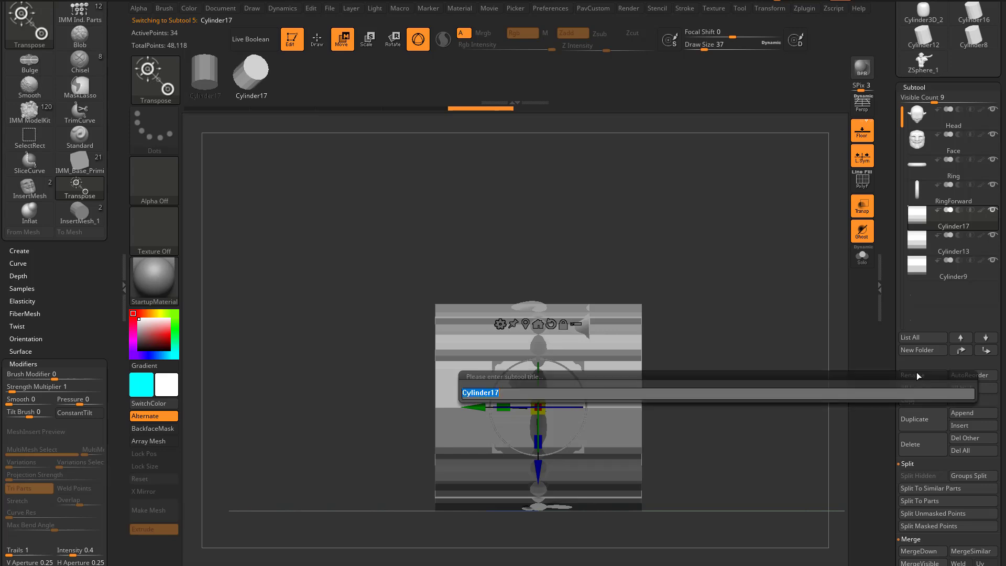
key(BackSpace)
text(6)
key(Return)
key(Down)
click(911, 375)
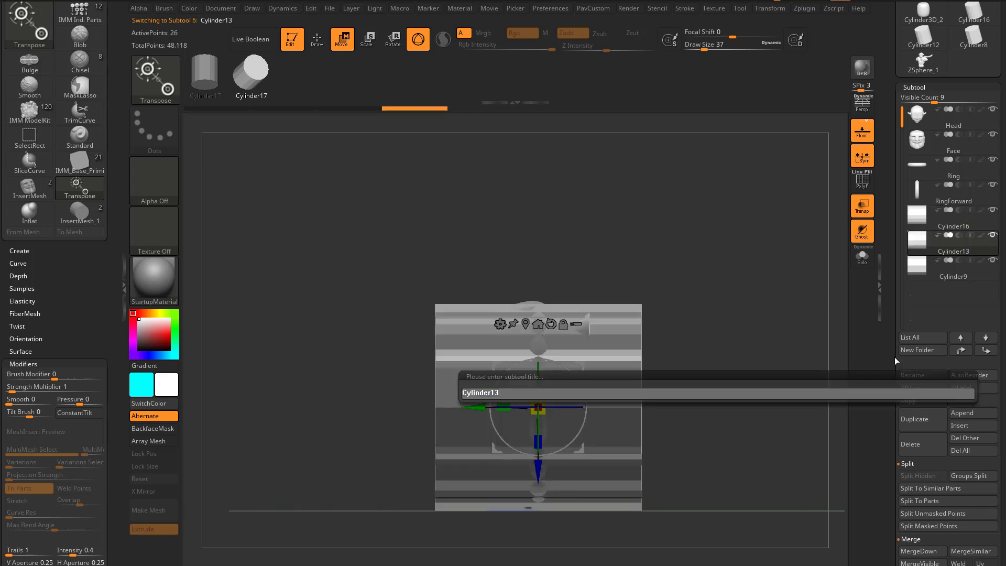
text(2)
key(Return)
text(8)
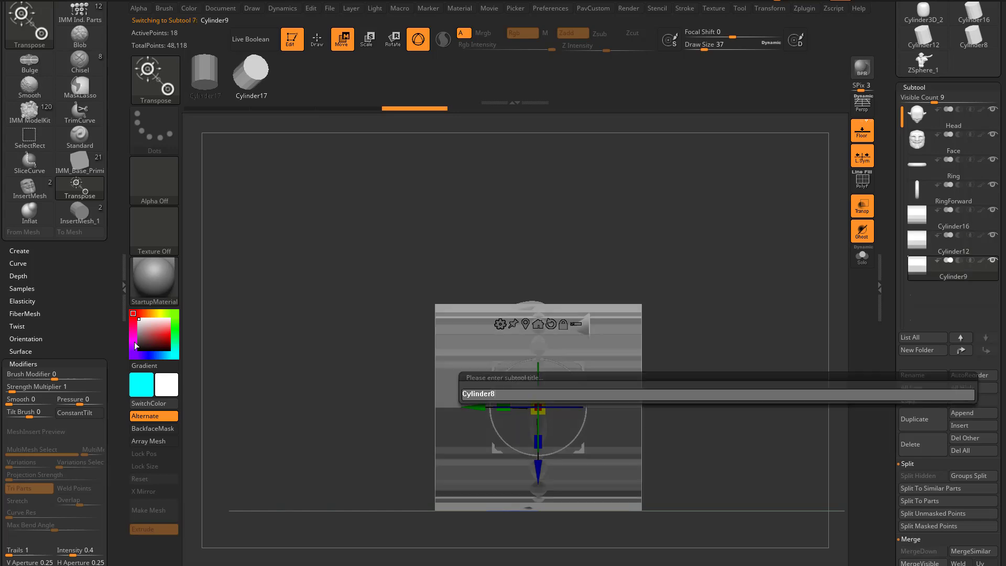
key(Return)
Return to Draw mode in the front view and select every subtool in turn, from Head to Cylinder8, to refresh their thumbnails
mouse_move(685, 262)
mouse_down()
mouse_move(748, 276)
mouse_move(748, 336)
mouse_move(753, 285)
mouse_move(686, 266)
mouse_move(759, 321)
mouse_up()
key(q)
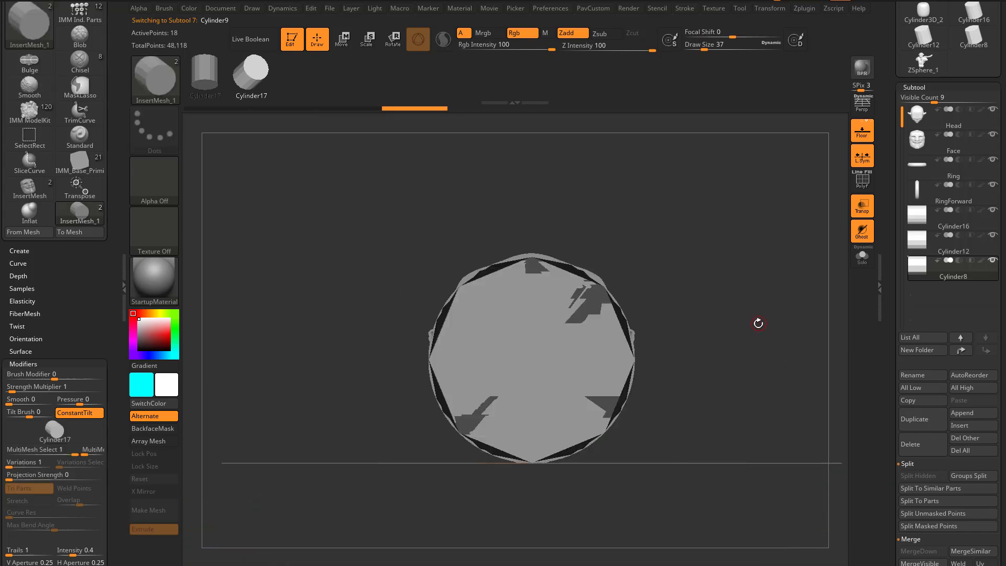
click(960, 128)
click(955, 153)
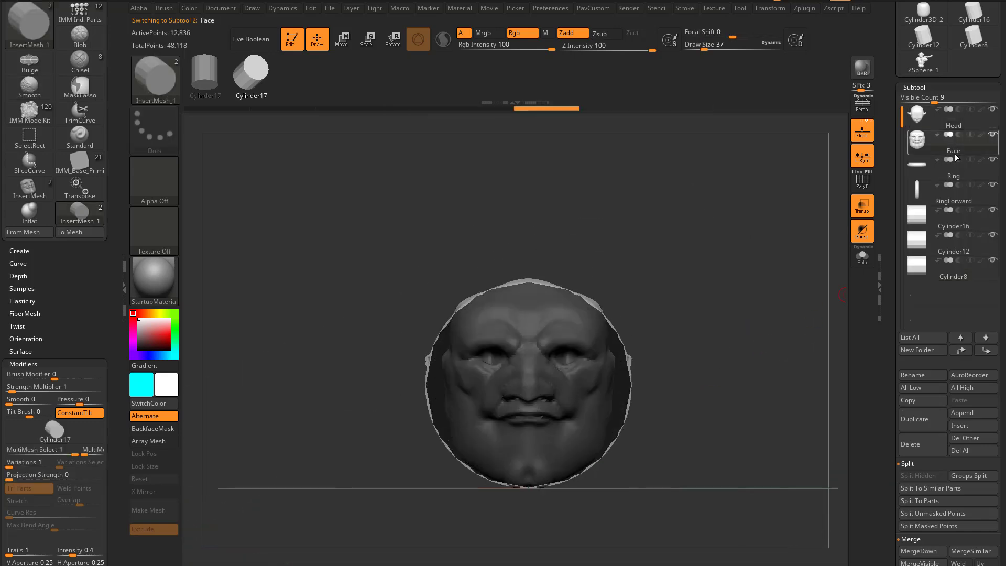
click(955, 170)
click(953, 192)
click(951, 217)
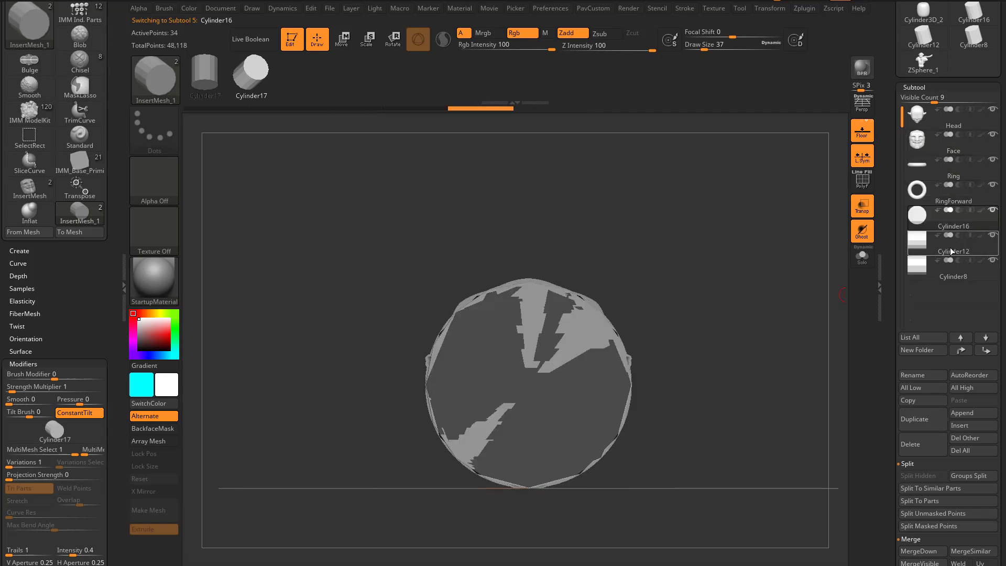
click(950, 248)
click(949, 274)
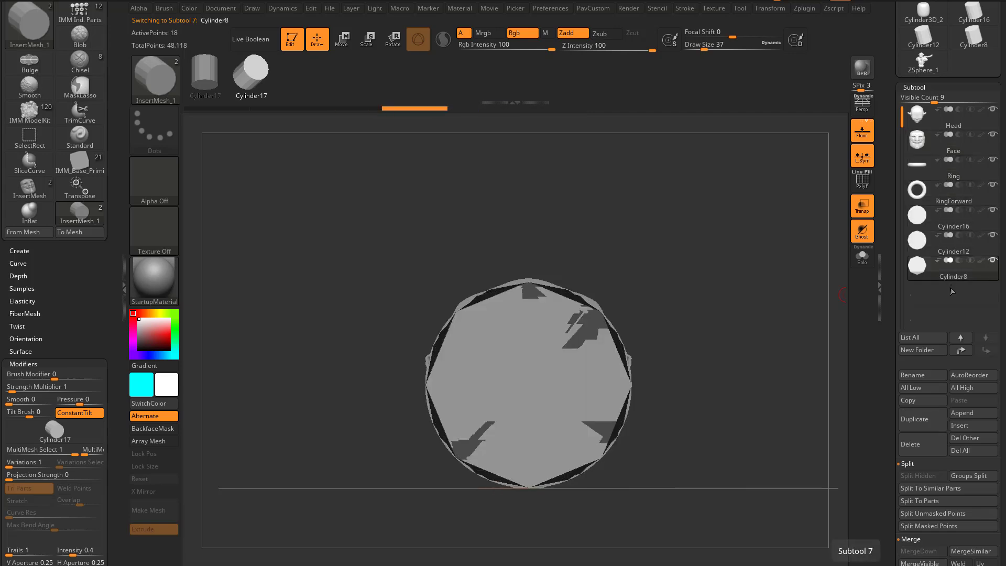
Turn off Transp, create an InsertMultiMesh brush from all the subtools and make Cylinder16 its active mesh
click(864, 209)
key(b)
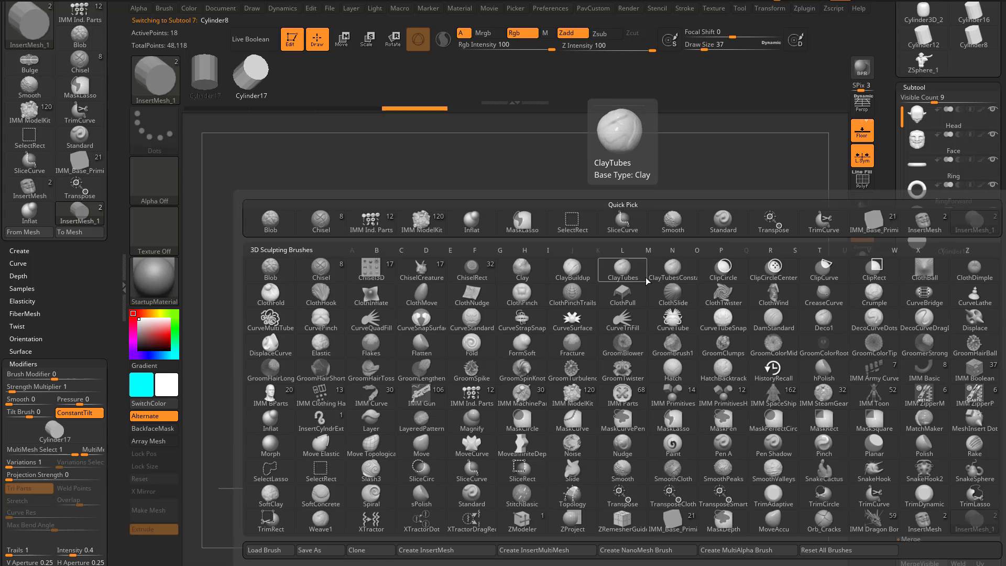
click(545, 550)
click(216, 81)
click(289, 78)
click(336, 78)
click(383, 77)
click(429, 83)
Switch to the ZSphere_1 model and DynaMesh it again at a resolution of 256
drag(891, 134, 893, 256)
click(925, 187)
drag(782, 273, 751, 320)
key(1)
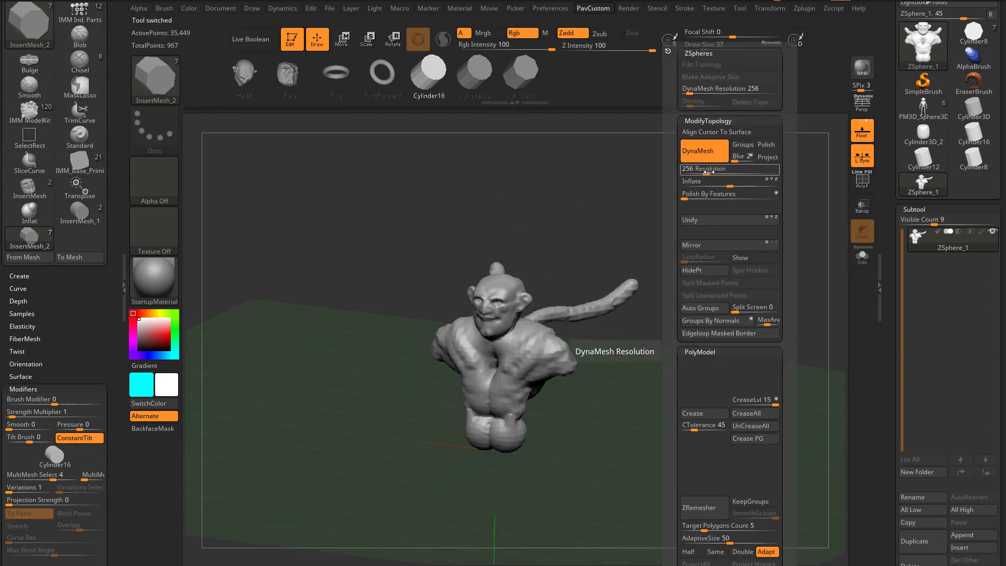
ctrl+drag(611, 326, 749, 351)
Choose the Ring mesh of the new brush and insert it symmetrically on the model's shoulders
alt+drag(742, 316, 694, 328)
key(m)
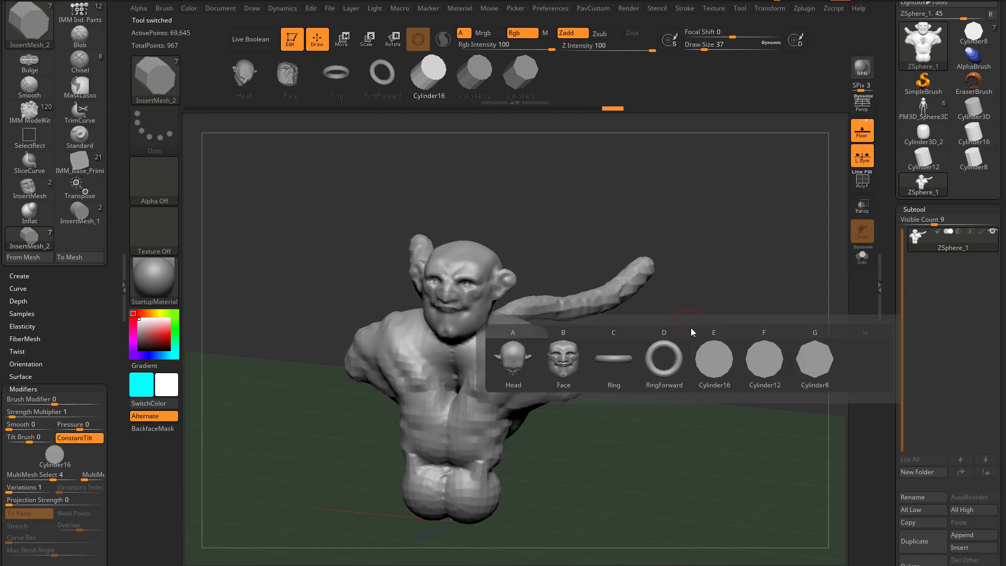
click(620, 360)
drag(533, 352, 541, 342)
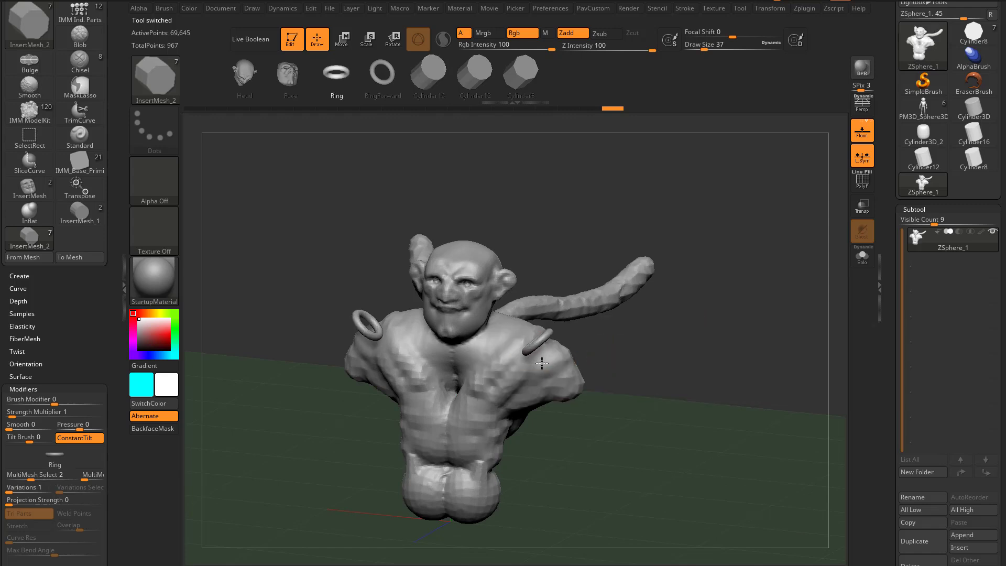
Insert the RingForward mesh symmetrically on the model's upper arms, and undo the shoulder and arm ring insertions
key(m)
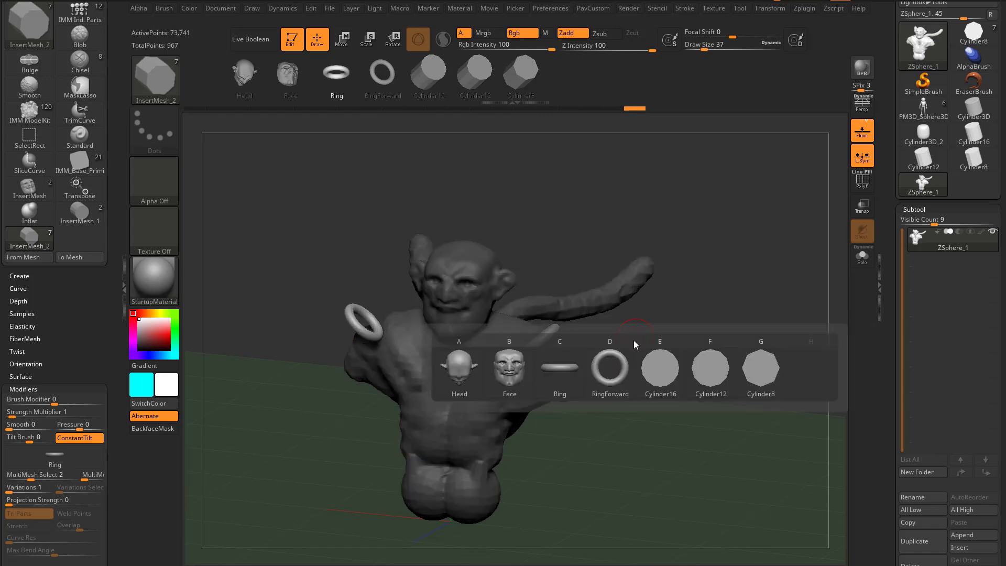
click(600, 365)
drag(559, 362, 560, 361)
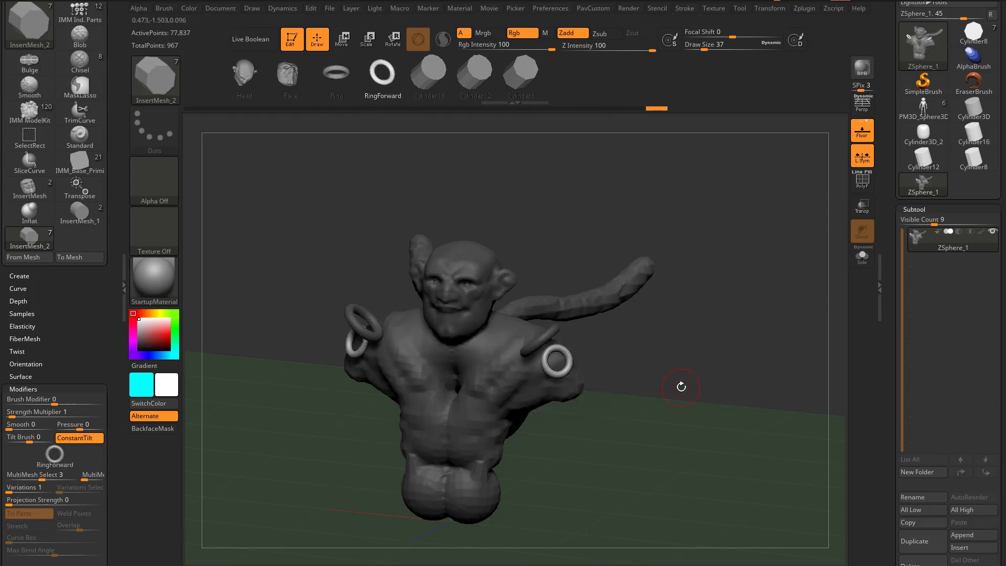
key(ctrl+z)
key(ctrl+z)
key(ctrl+z)
Insert the Ring mesh symmetrically on the model's shoulders once more and undo the insertion
key(m)
click(497, 375)
alt+drag(630, 332, 701, 349)
click(555, 354)
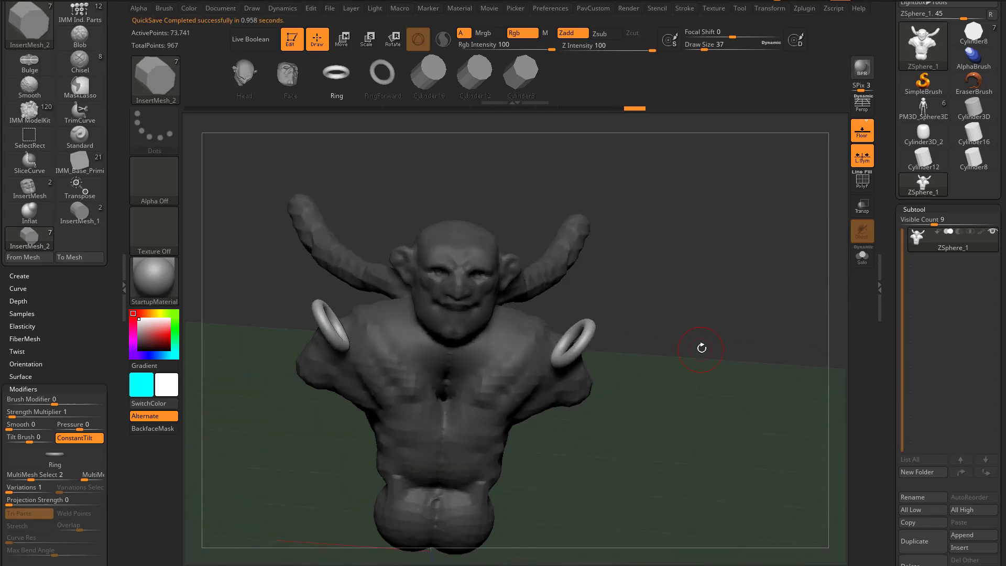
key(ctrl+z)
Set the brush depth's Imbed to 100, insert the Ring mesh on the shoulders to check its placement, and undo it
shift+click(31, 301)
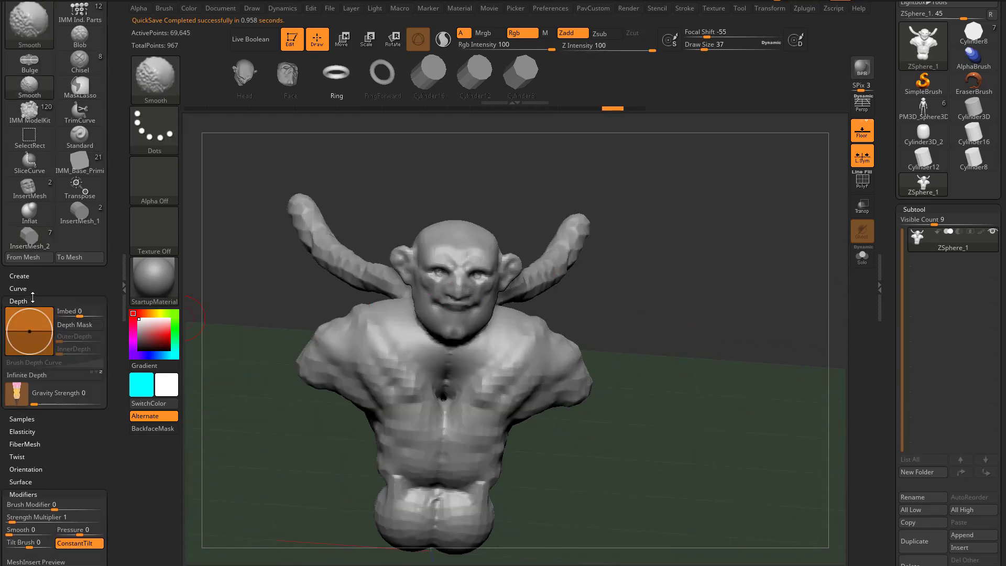
click(563, 334)
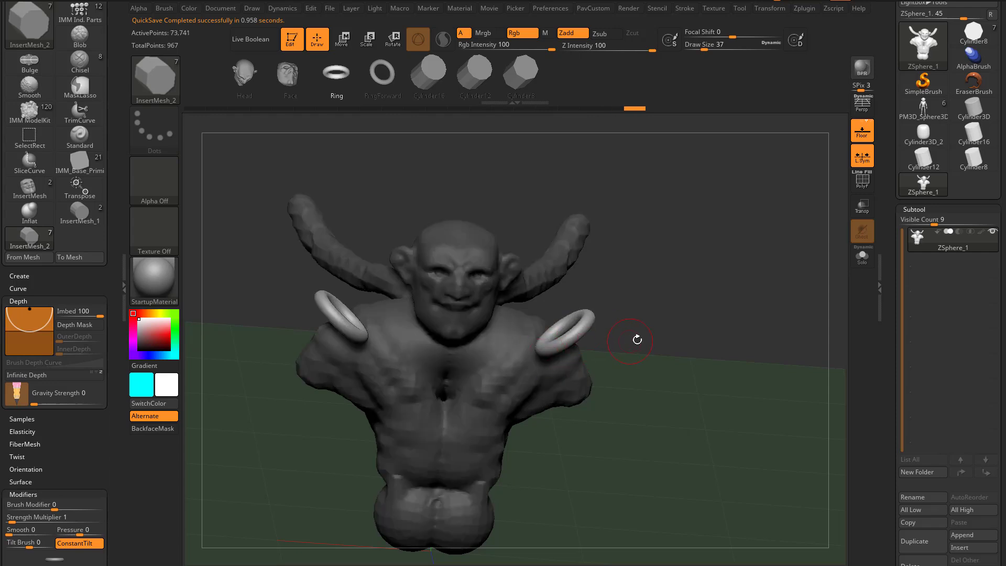
drag(630, 341, 678, 363)
key(ctrl+z)
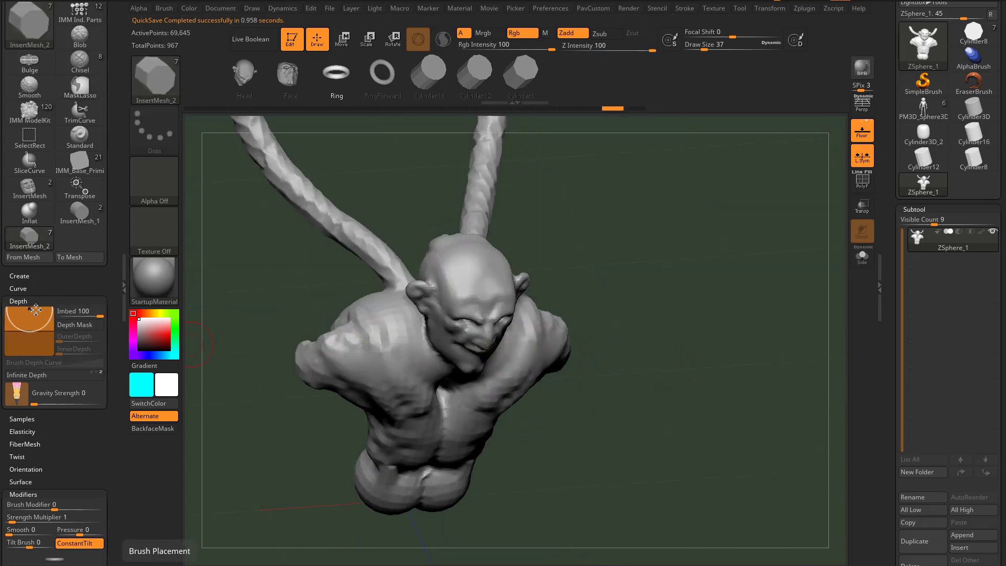
Insert the Ring mesh on the shoulders with Imbed at 0, and again beside it with Imbed at -30
click(80, 311)
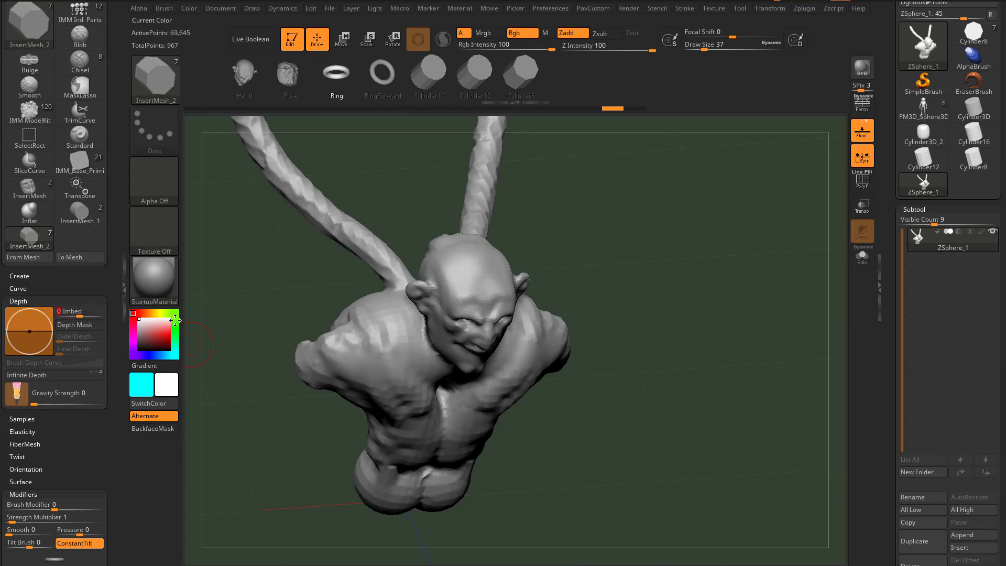
drag(556, 345, 565, 361)
mouse_move(651, 336)
mouse_down()
mouse_move(651, 398)
mouse_move(656, 353)
mouse_up()
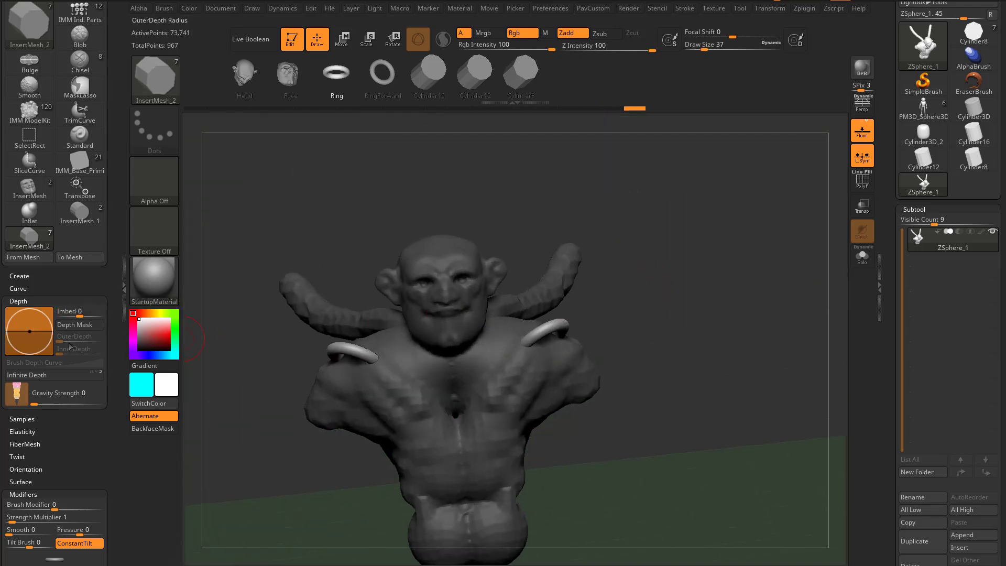
drag(29, 337, 30, 339)
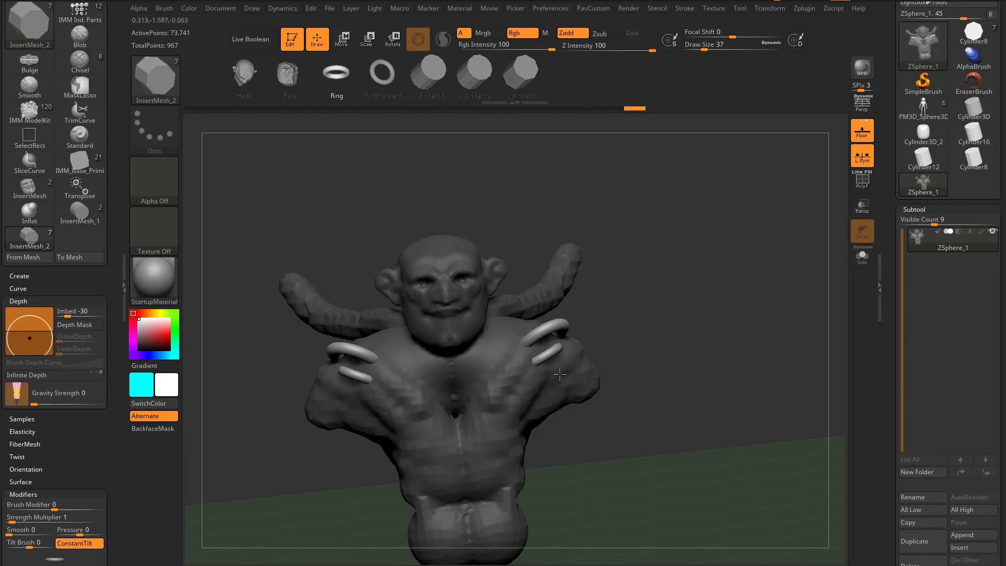
drag(559, 373, 562, 378)
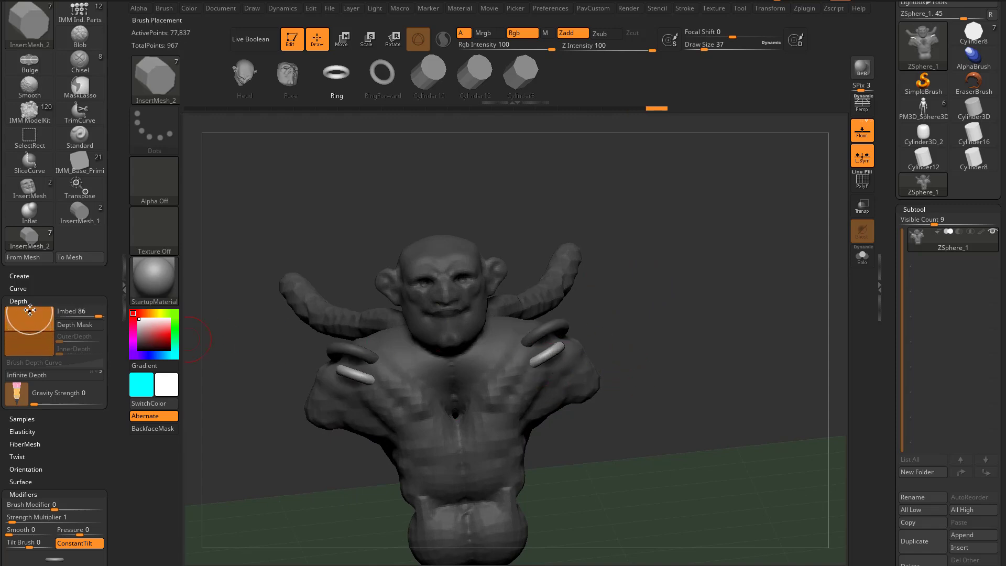
Insert a third pair of Ring meshes on the arms with Imbed at 100, and undo all the test rings
drag(556, 385, 565, 402)
drag(761, 357, 725, 356)
key(ctrl+z)
key(ctrl+z)
key(ctrl+z)
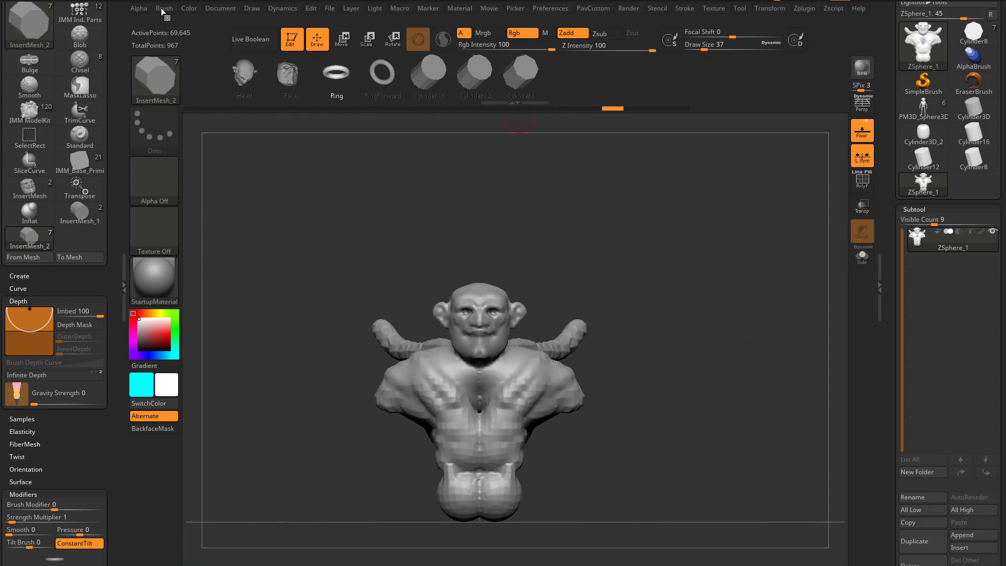
Insert the Head mesh symmetrically on the sides of the model's head, choose the Face mesh and use an Imbed of 49
drag(487, 200, 210, 246)
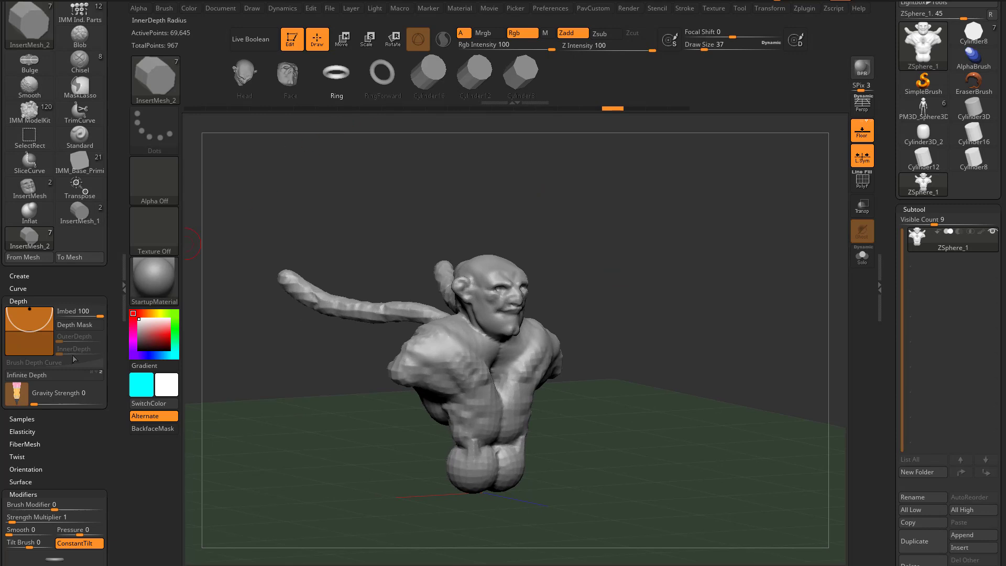
click(249, 89)
drag(473, 279, 447, 250)
click(289, 76)
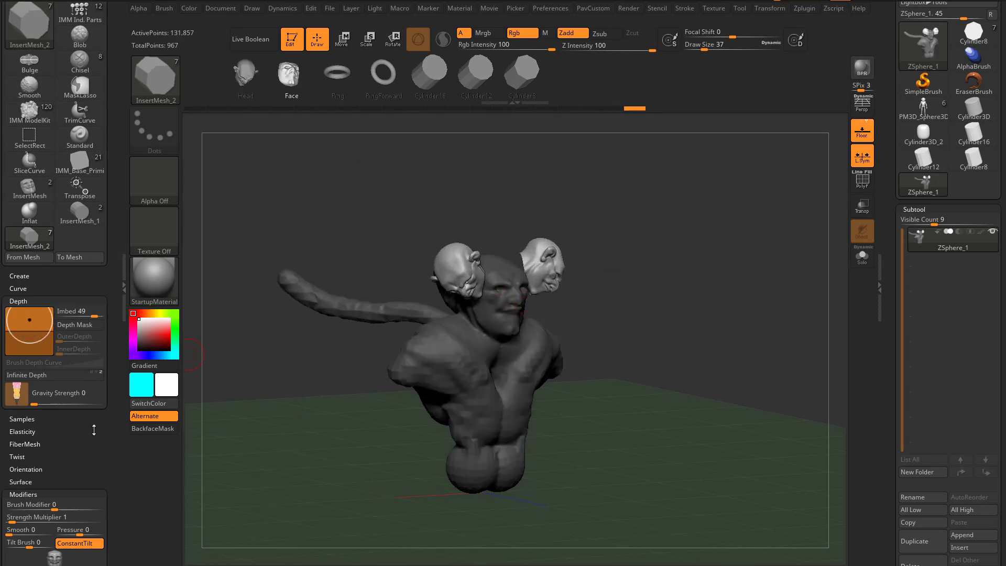
scroll(96, 425, down, 5)
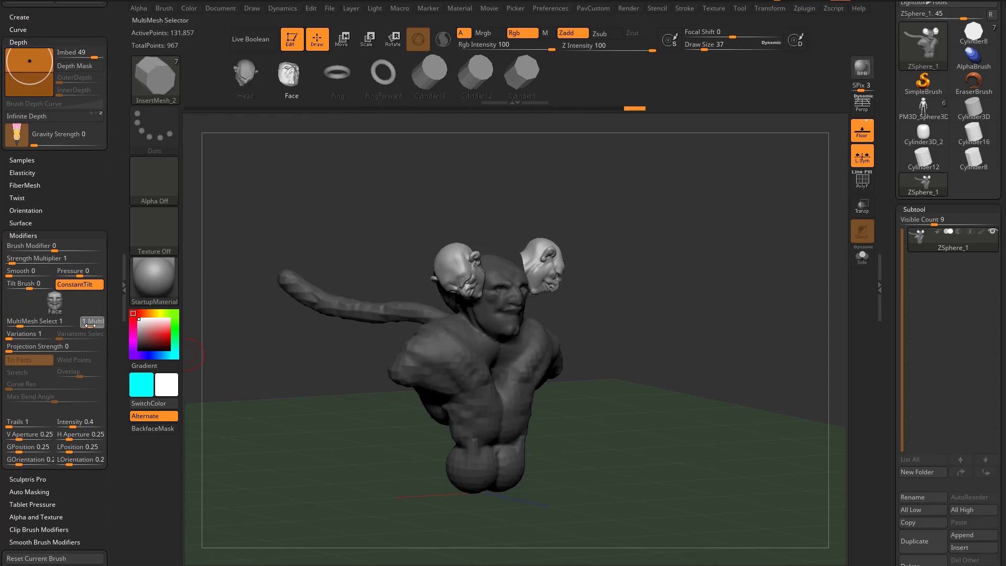
Insert further face, ring and cylinder meshes symmetrically over the model's shoulders, torso and horns, ending with RingForward and an Imbed of 20
drag(464, 327, 445, 304)
drag(470, 364, 448, 340)
drag(466, 396, 445, 373)
drag(475, 442, 452, 418)
drag(590, 231, 607, 254)
drag(435, 337, 396, 277)
drag(361, 293, 311, 281)
drag(293, 284, 281, 272)
Hide the floor grid and clear the mask from the model with its inserted meshes
click(862, 133)
mouse_move(795, 218)
mouse_down()
mouse_move(744, 229)
mouse_move(786, 230)
mouse_up()
ctrl+drag(788, 288, 801, 310)
drag(786, 307, 773, 332)
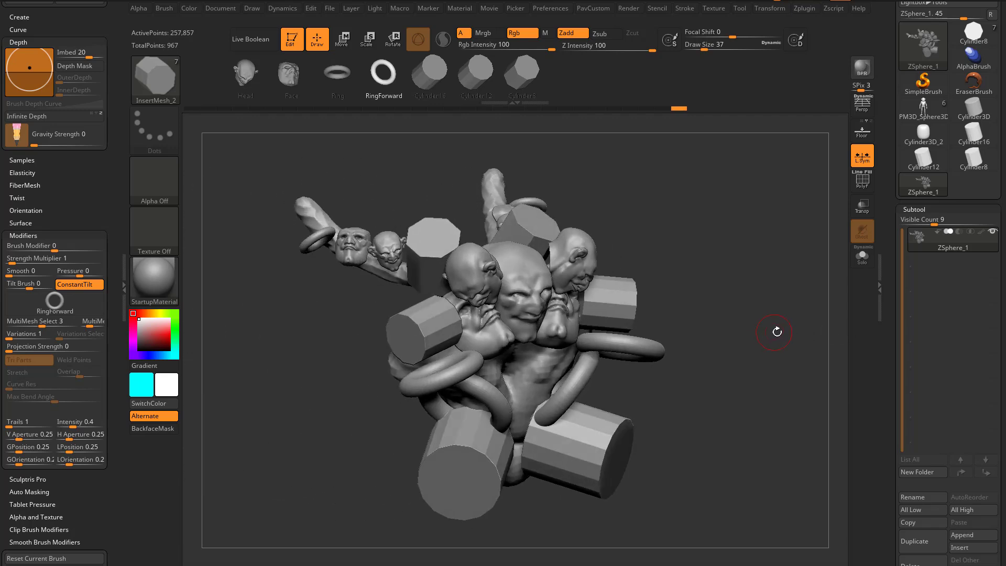
Set the multi mesh brush's icon from the current model view and save the brush preset as test in ZBrush 2021's ZBrushes\_IMM folder
click(164, 9)
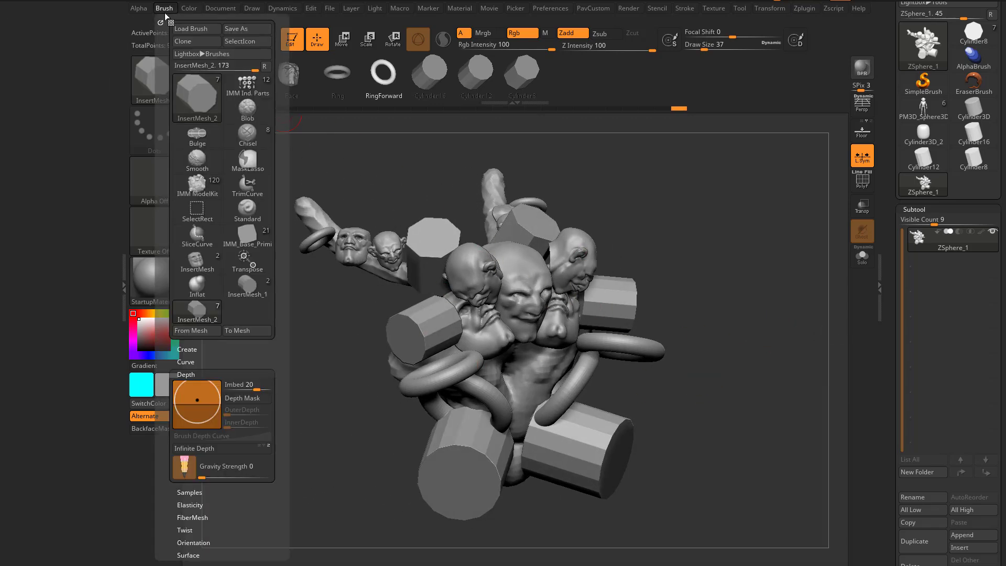
click(250, 43)
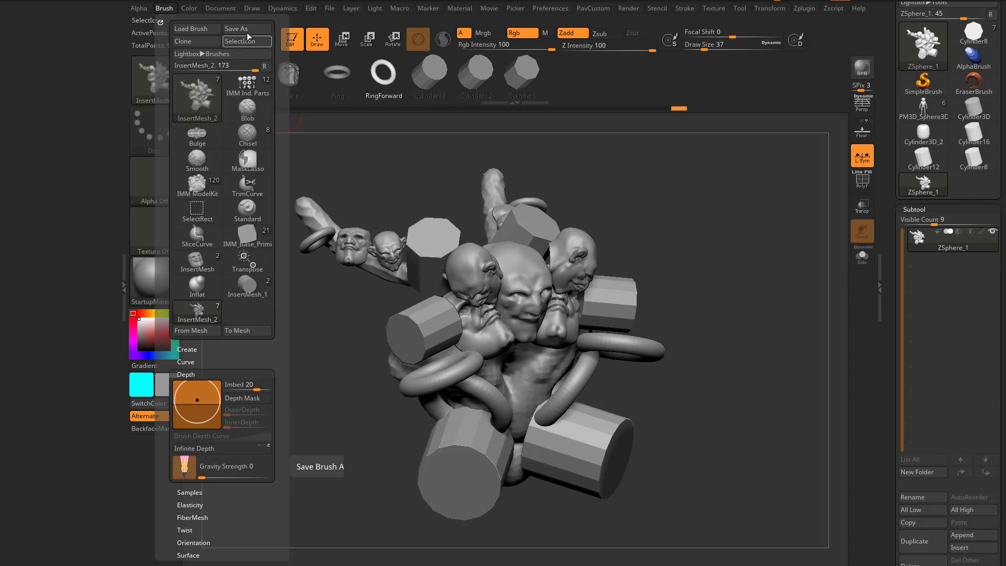
click(247, 29)
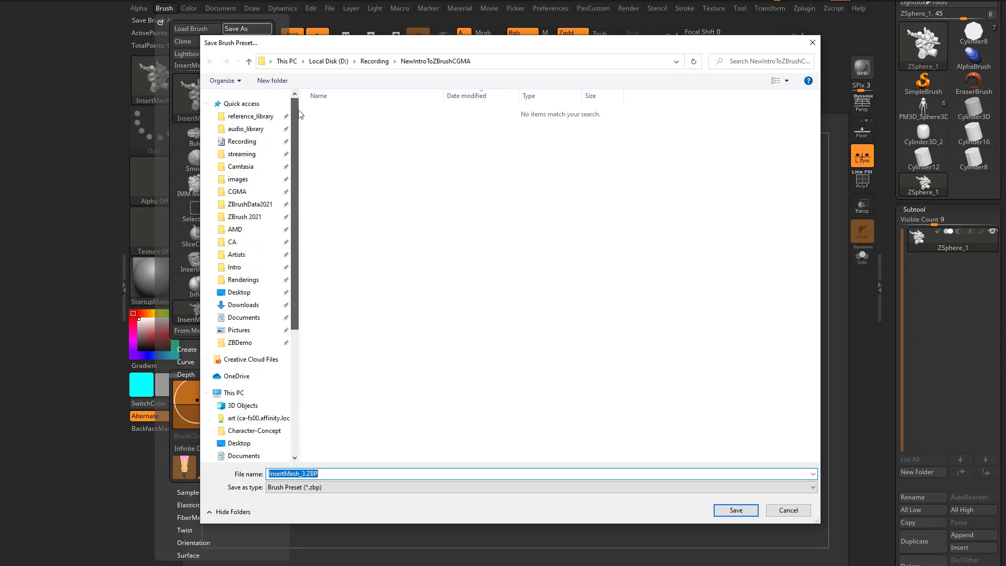
click(256, 218)
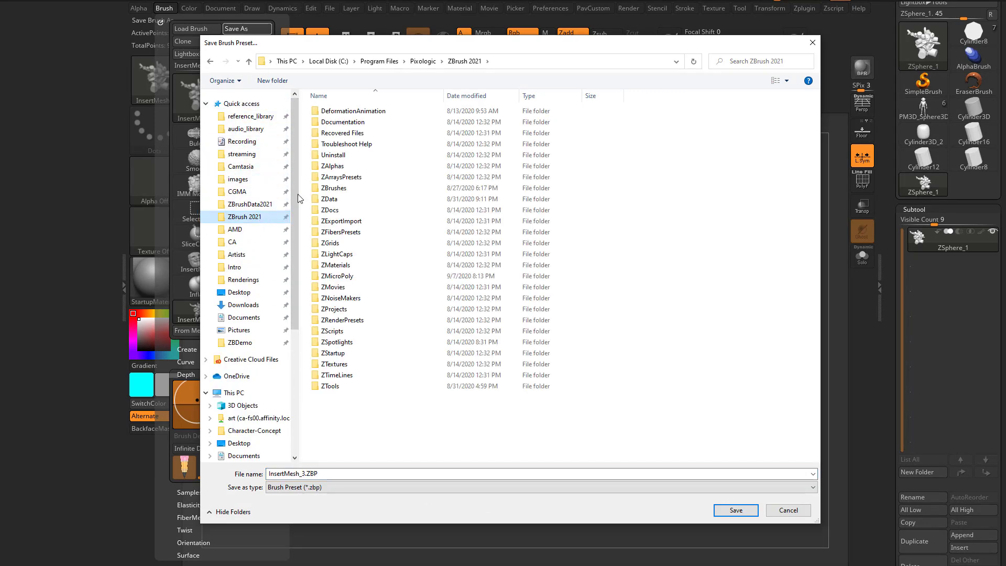
double_click(342, 188)
click(343, 179)
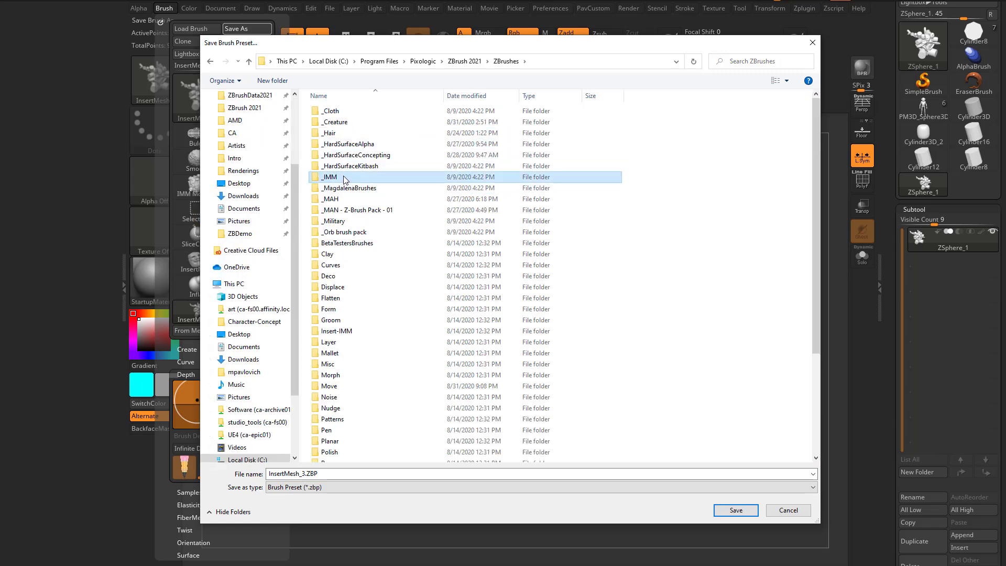
double_click(343, 178)
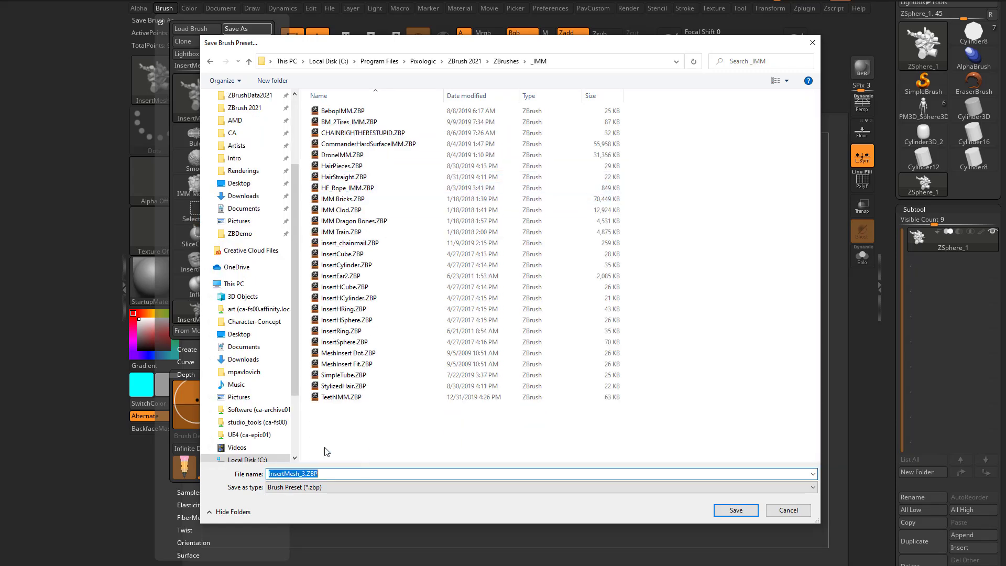
text(test)
key(Return)
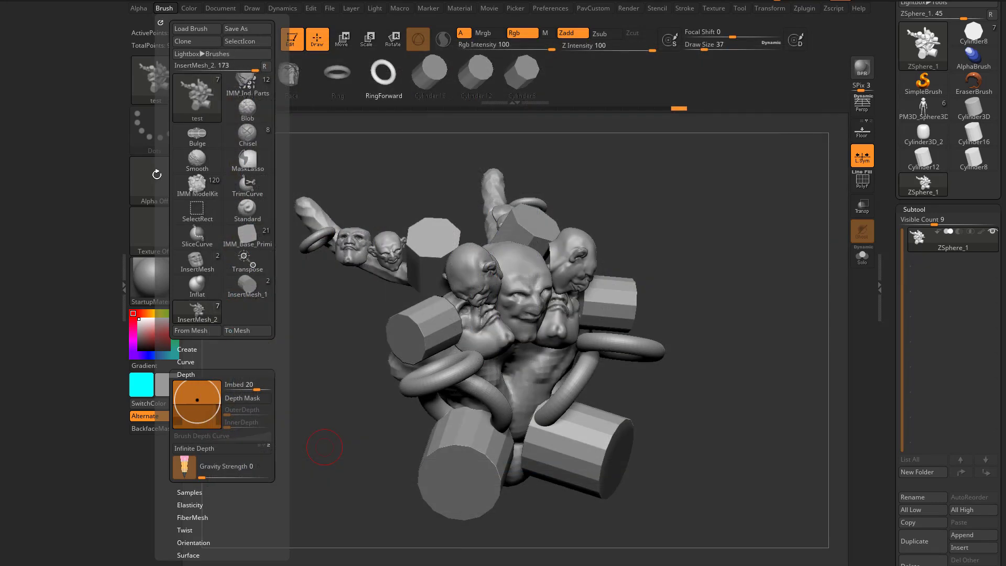
Browse the LightBox brush library and open its _IMM folder to find the saved test brush
key(comma)
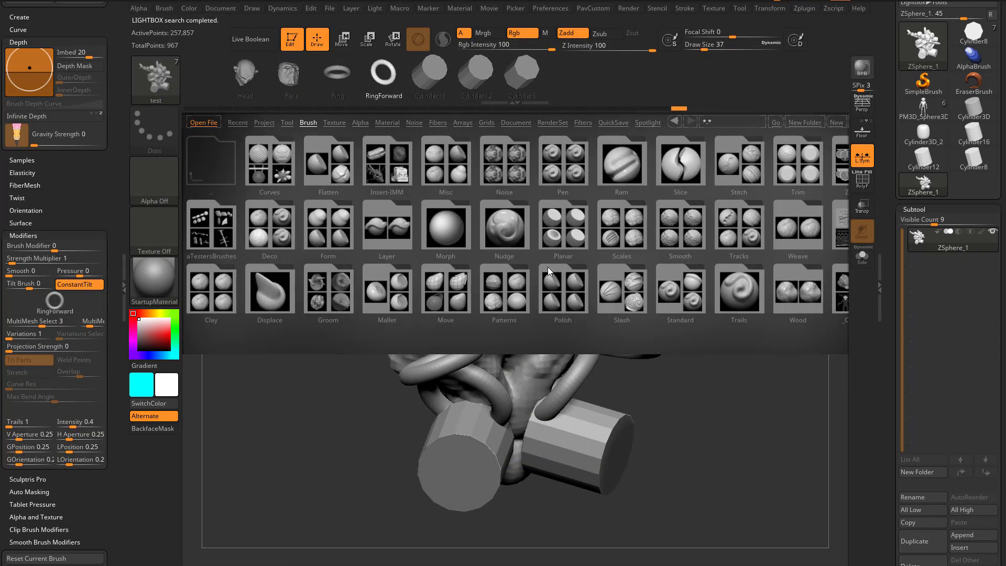
drag(560, 269, 436, 263)
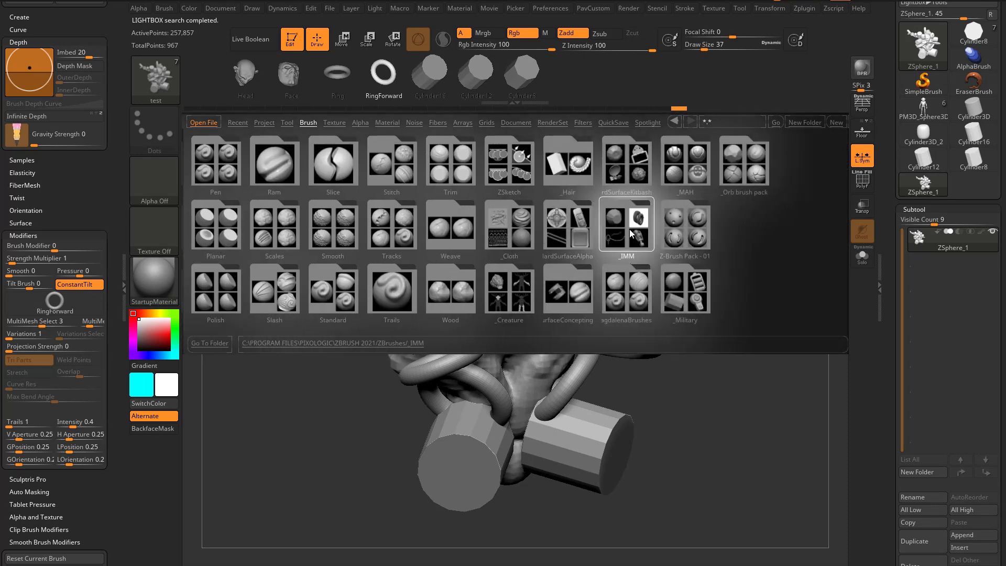
double_click(631, 234)
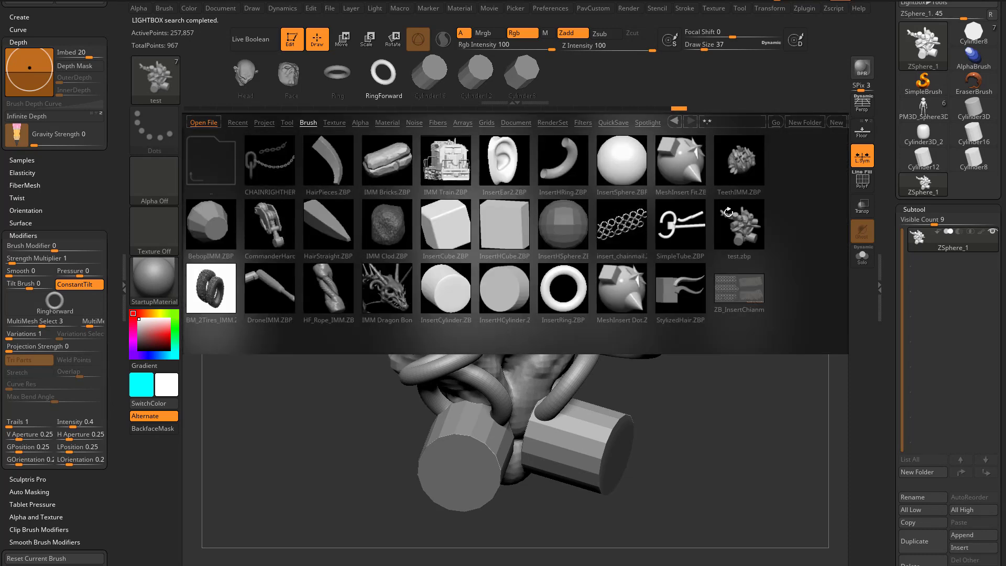